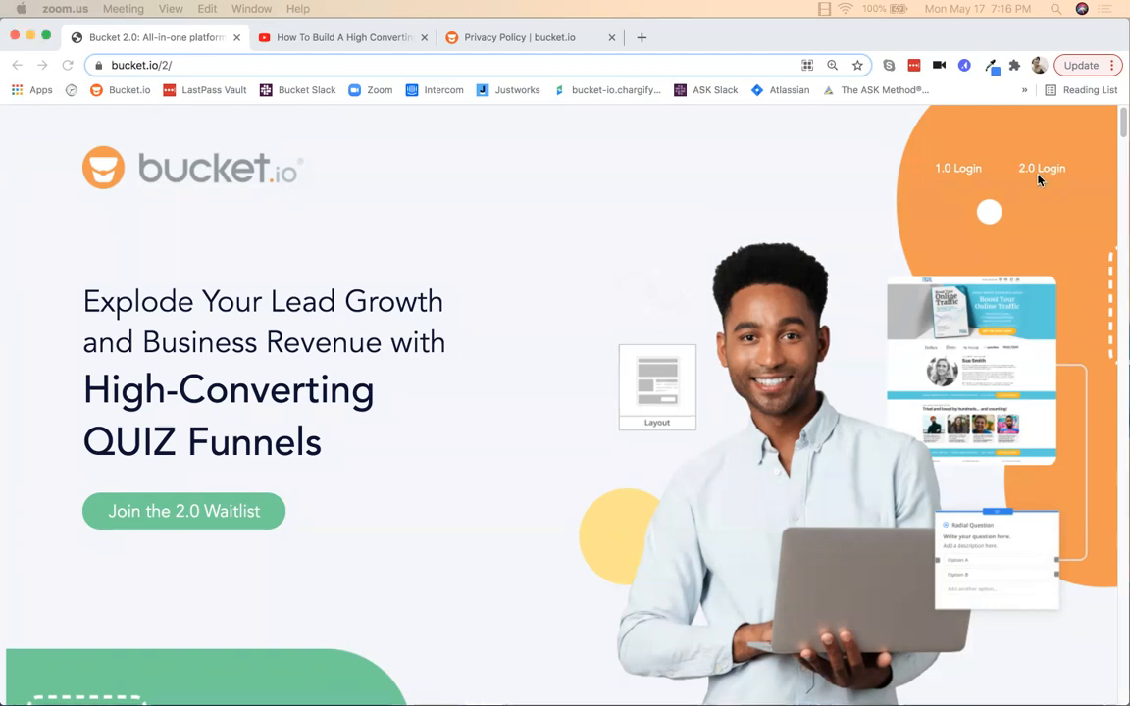
Step: Log in through the '2.0 Login' link to reach the Bucket.io dashboard
{"action": "left_click", "coordinate": [1037, 175]}
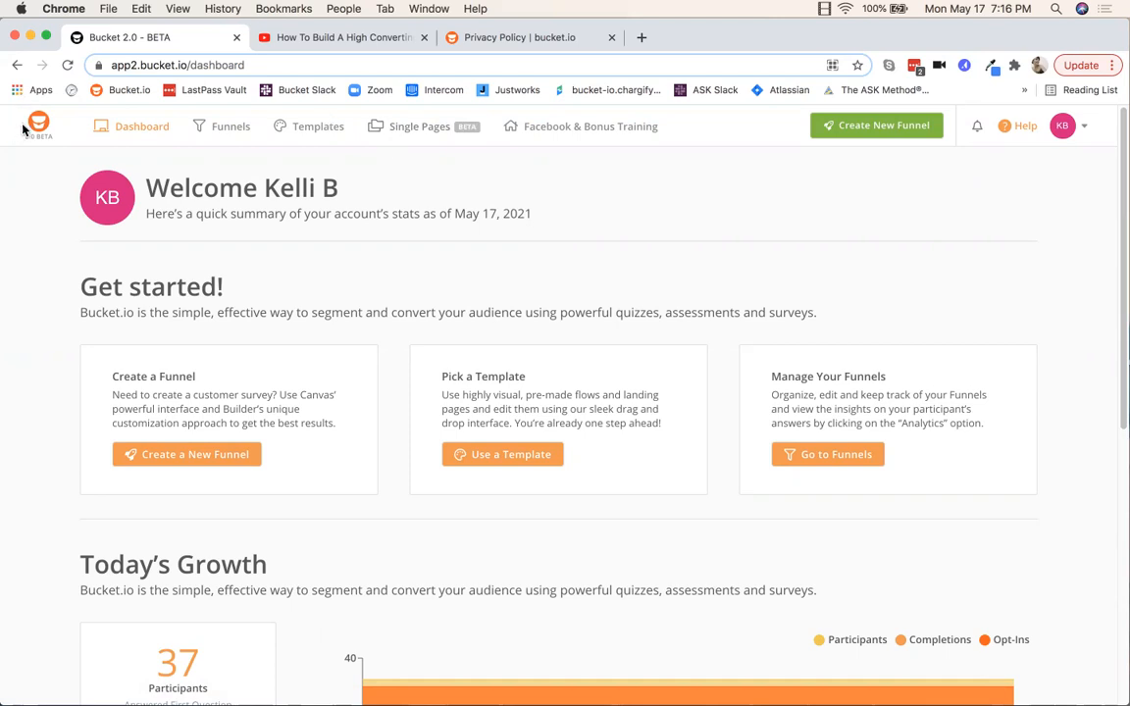
{"action": "left_click", "coordinate": [316, 132]}
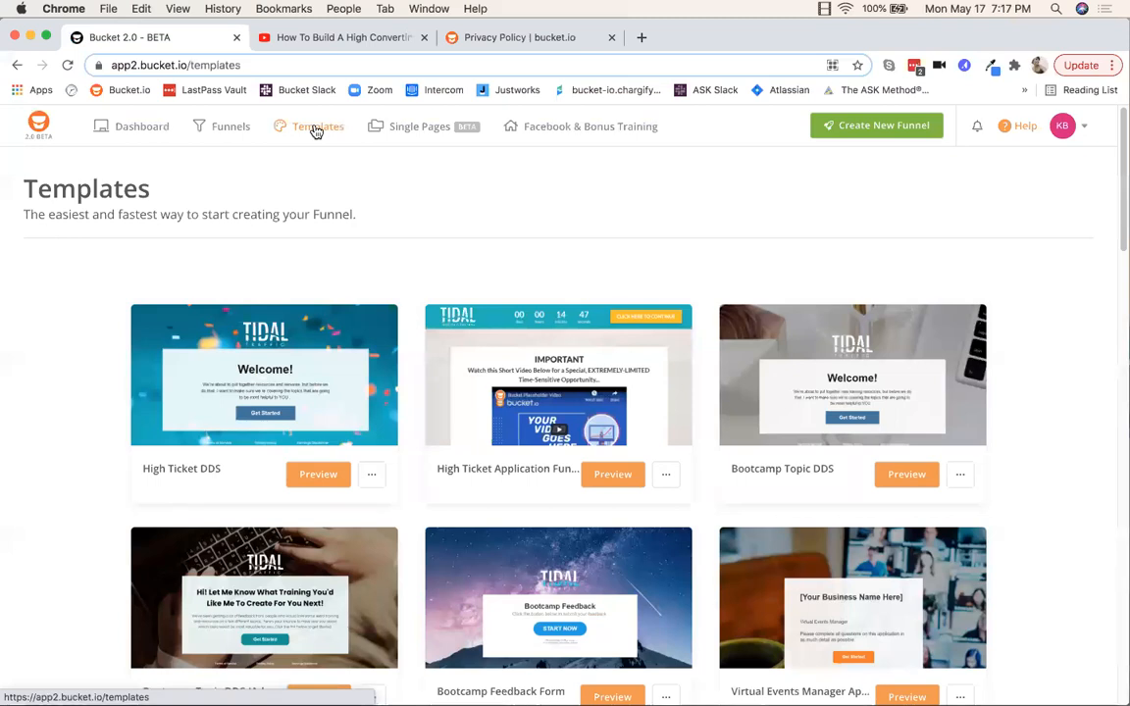
Step: Preview the High Ticket Application Funnel template from the Templates library
{"action": "scroll", "coordinate": [681, 369], "scroll_direction": "down", "scroll_amount": 2}
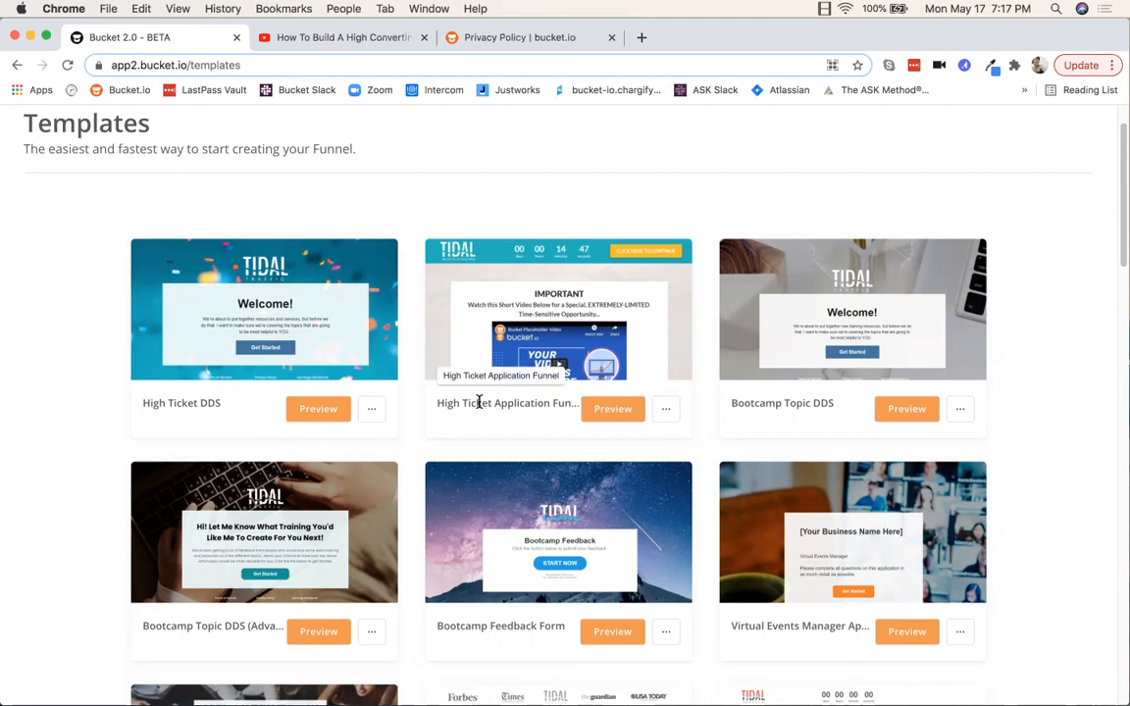
{"action": "left_click", "coordinate": [609, 408]}
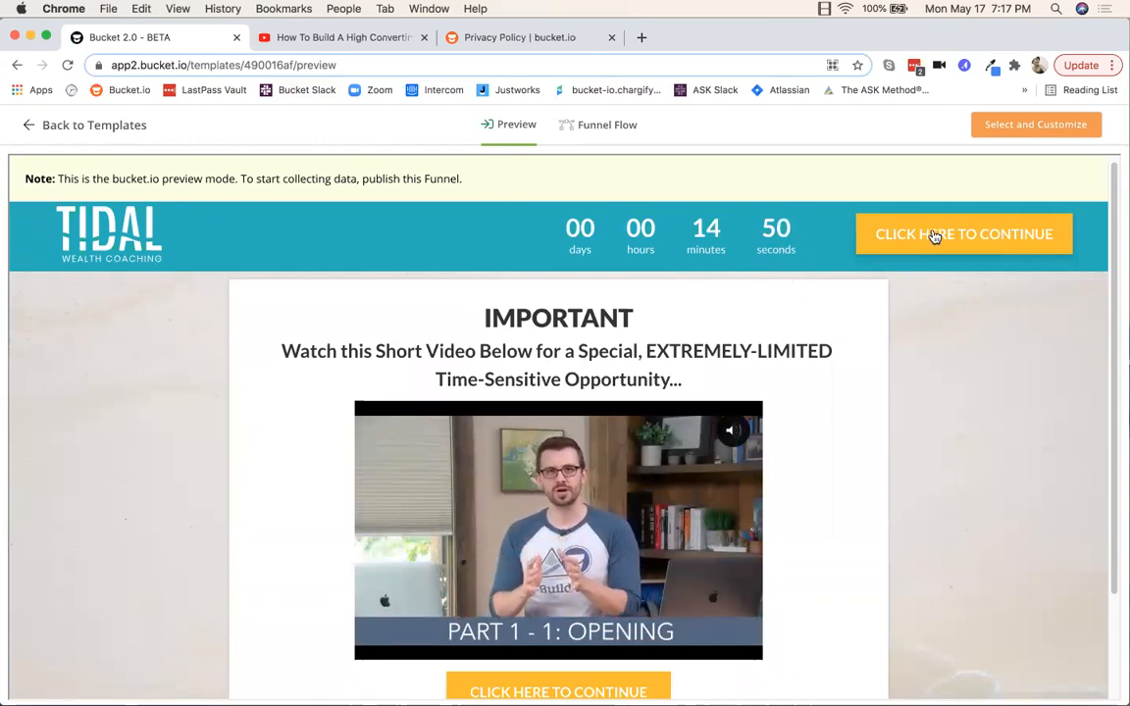
Step: Start the preview quiz and answer the business description question with 'test'
{"action": "scroll", "coordinate": [933, 242], "scroll_direction": "down", "scroll_amount": 1}
{"action": "scroll", "coordinate": [932, 241], "scroll_direction": "down", "scroll_amount": 3}
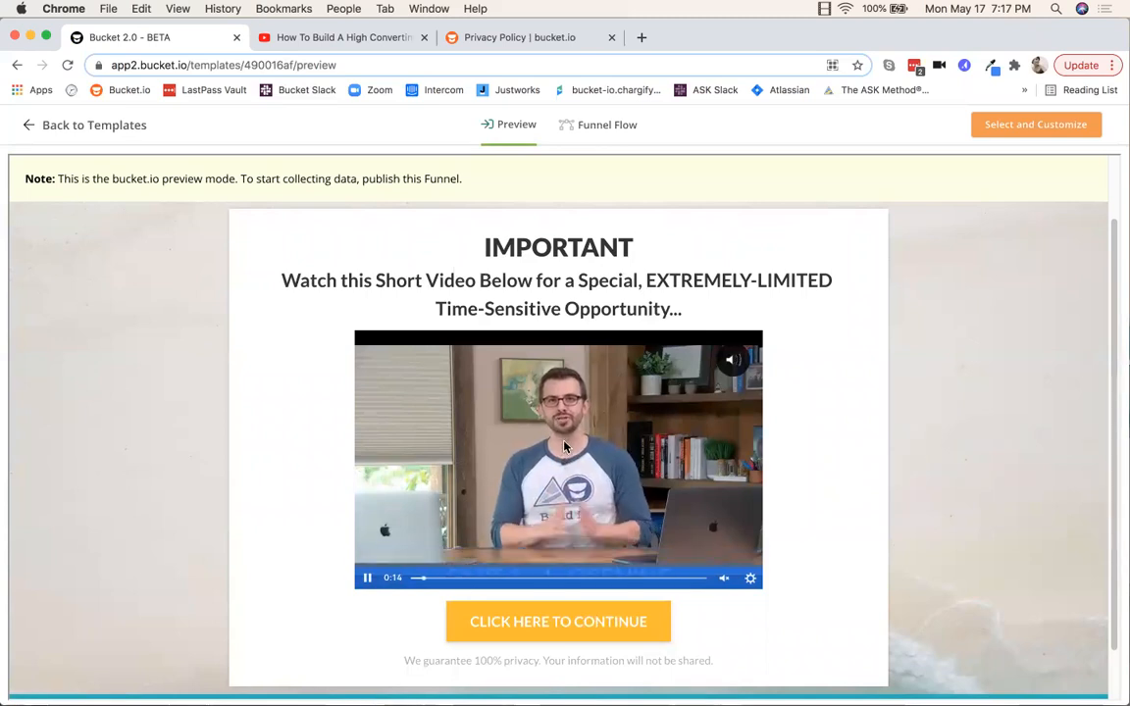
{"action": "scroll", "coordinate": [457, 484], "scroll_direction": "down", "scroll_amount": 3}
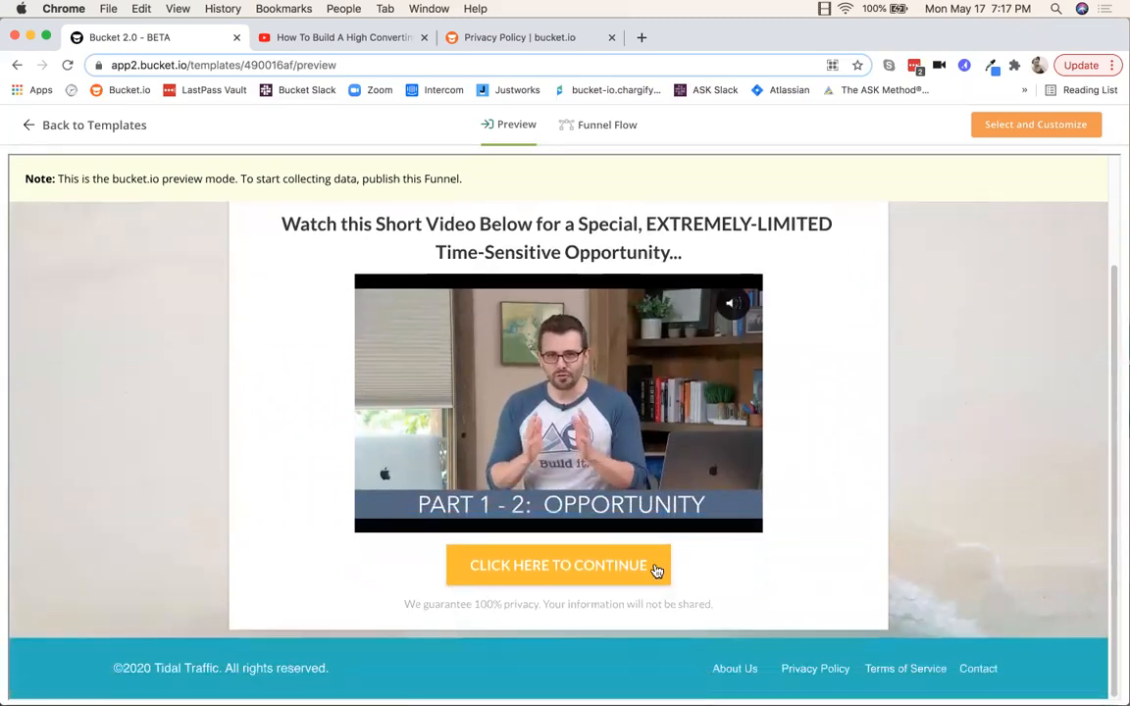
{"action": "left_click", "coordinate": [551, 568]}
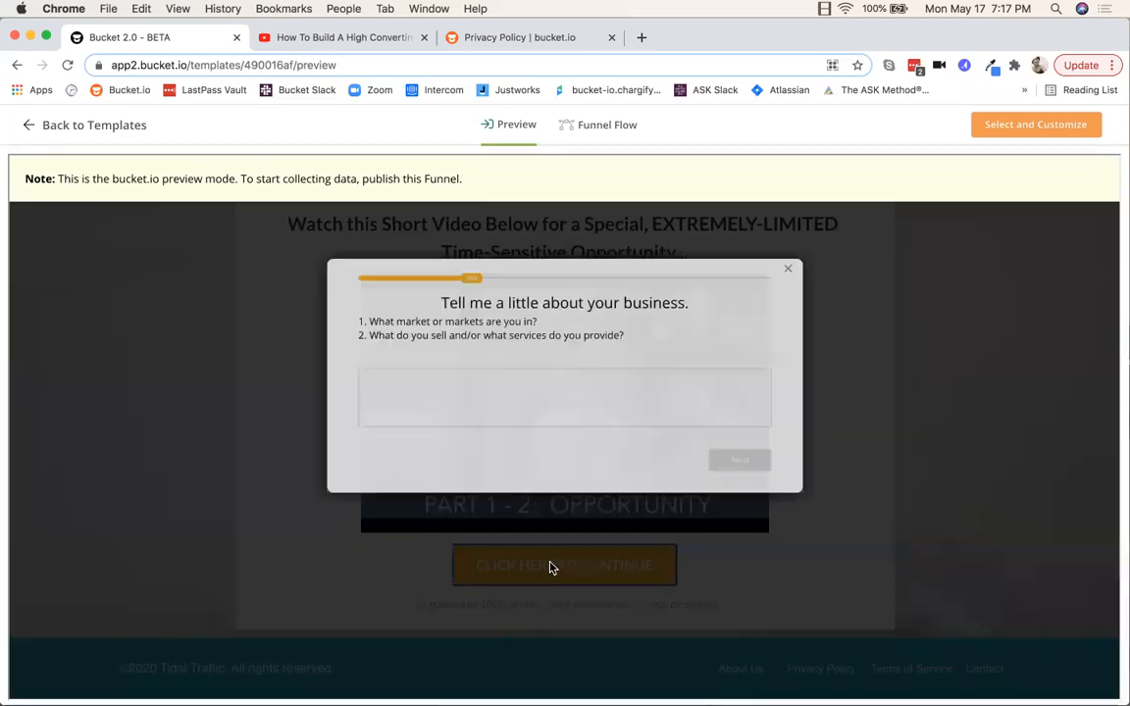
{"action": "left_click", "coordinate": [363, 382]}
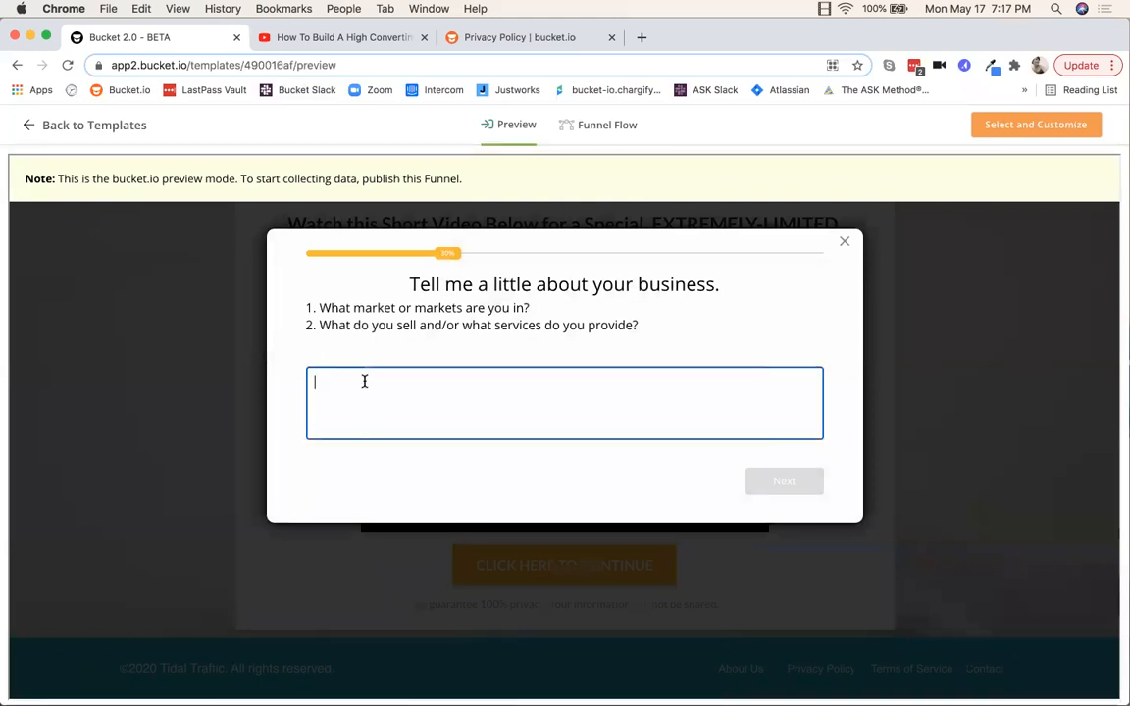
{"action": "type", "text": "test"}
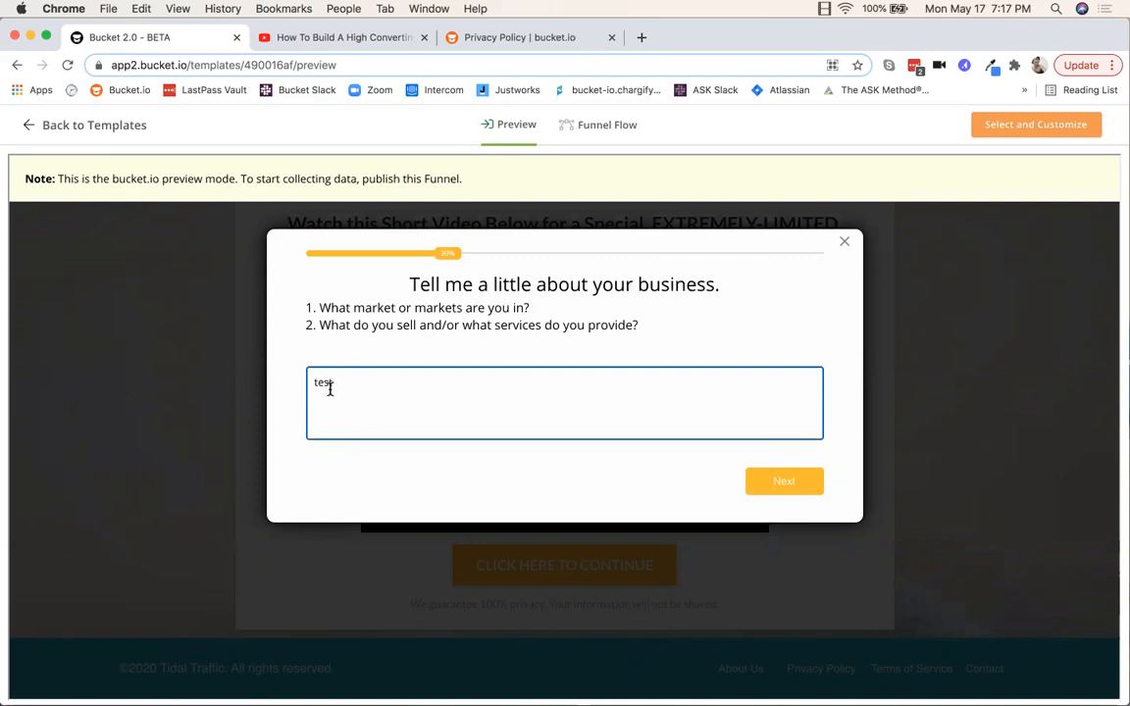
{"action": "left_click", "coordinate": [785, 483]}
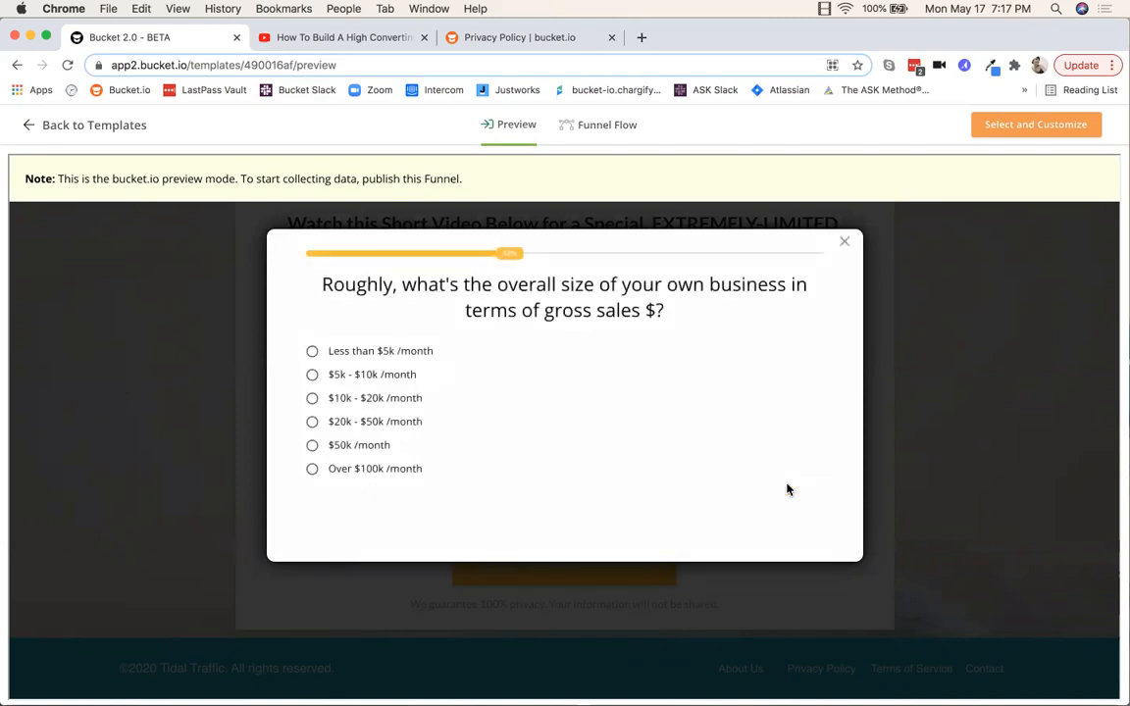
Step: Choose $5k - $10k /month for gross sales and answer the why-join question with 'test'
{"action": "left_click", "coordinate": [385, 378]}
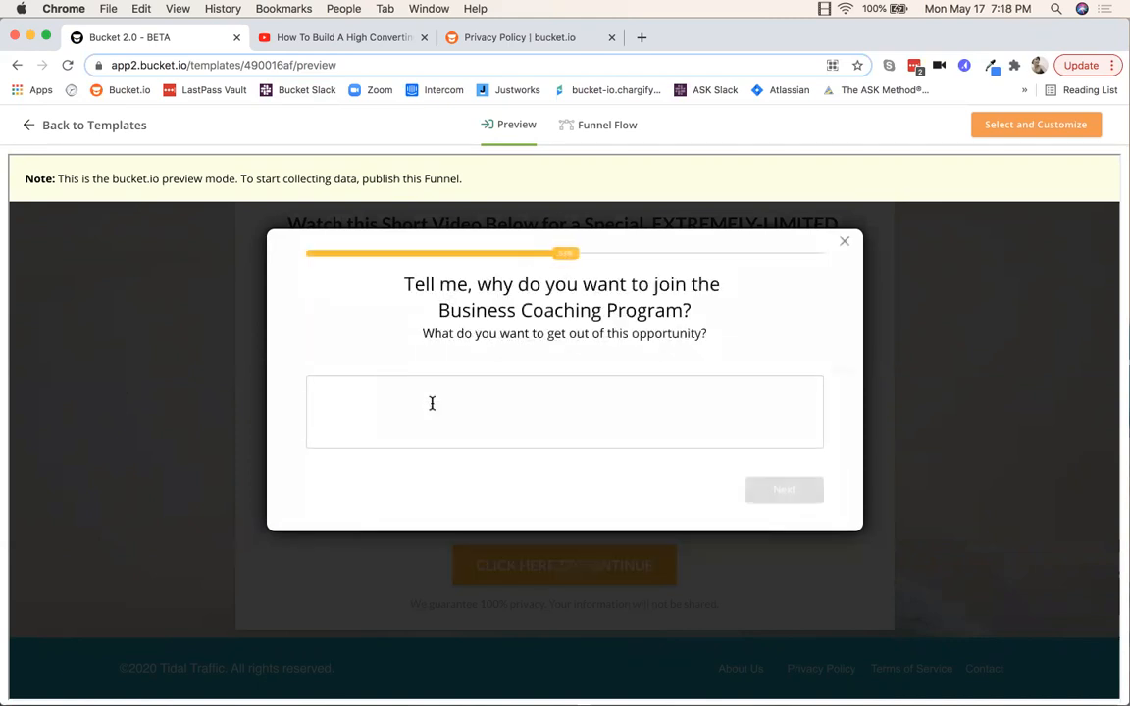
{"action": "left_click", "coordinate": [500, 406]}
{"action": "type", "text": "test"}
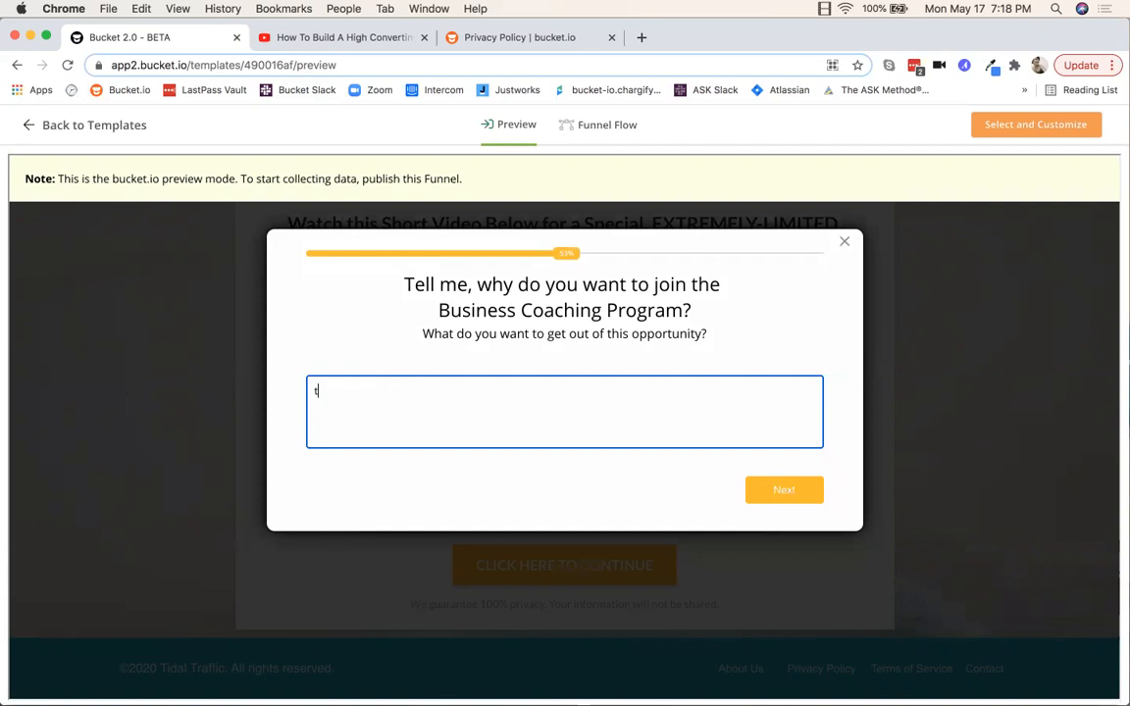
{"action": "left_click", "coordinate": [766, 498]}
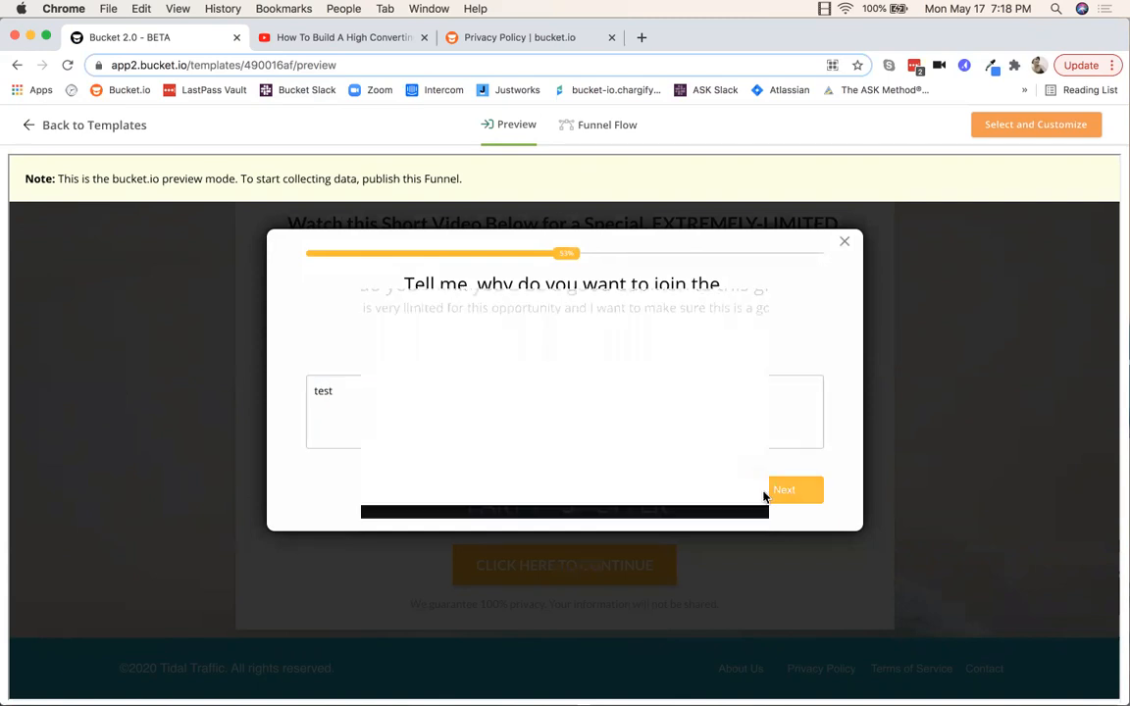
Step: Open the Funnel Flow view and scroll across it to the Thank You Page
{"action": "left_click", "coordinate": [608, 128]}
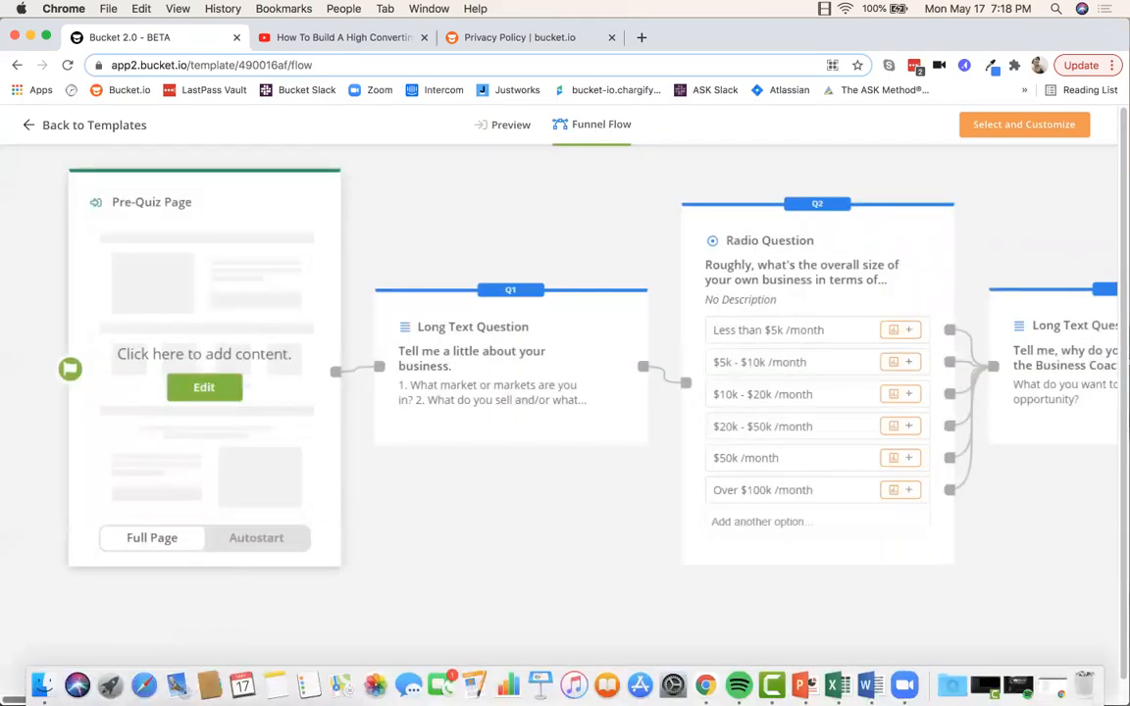
{"action": "scroll", "coordinate": [559, 393], "scroll_direction": "right", "scroll_amount": 4}
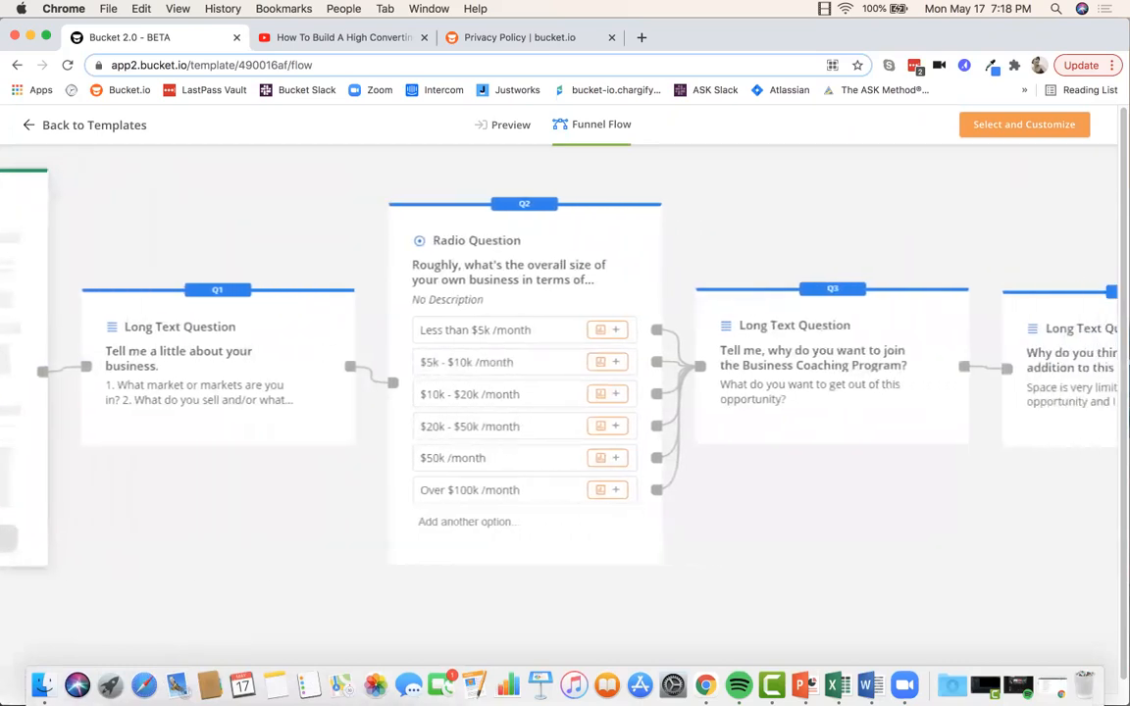
{"action": "scroll", "coordinate": [559, 392], "scroll_direction": "right", "scroll_amount": 4}
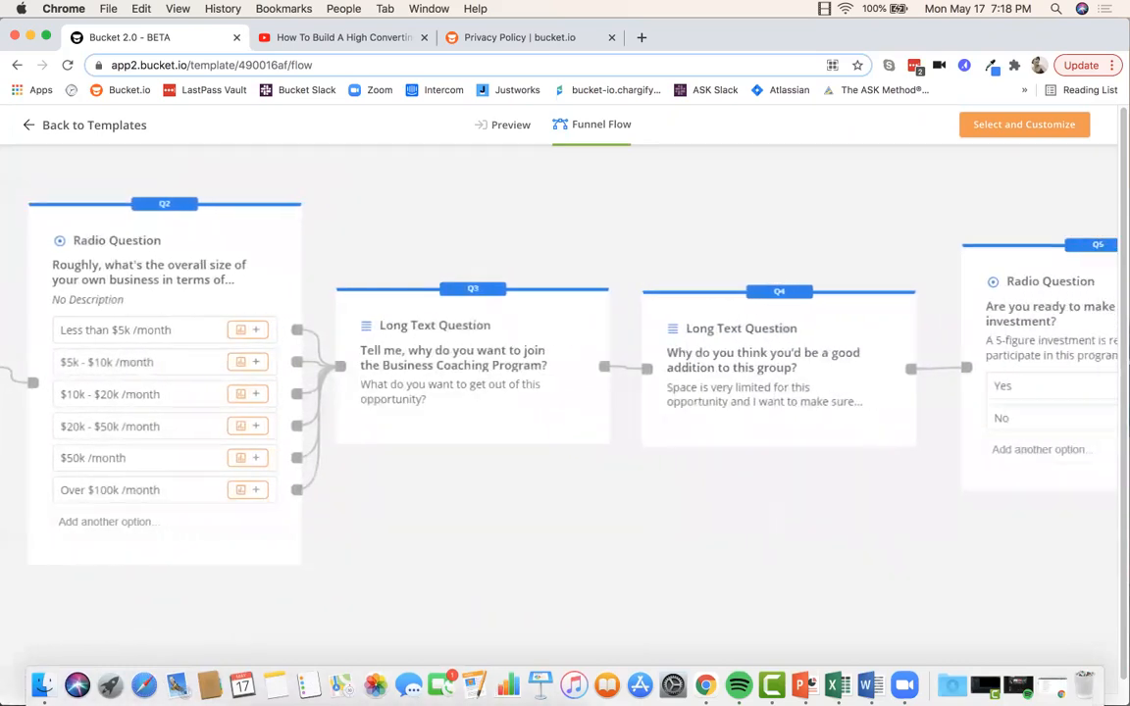
{"action": "scroll", "coordinate": [559, 393], "scroll_direction": "right", "scroll_amount": 5}
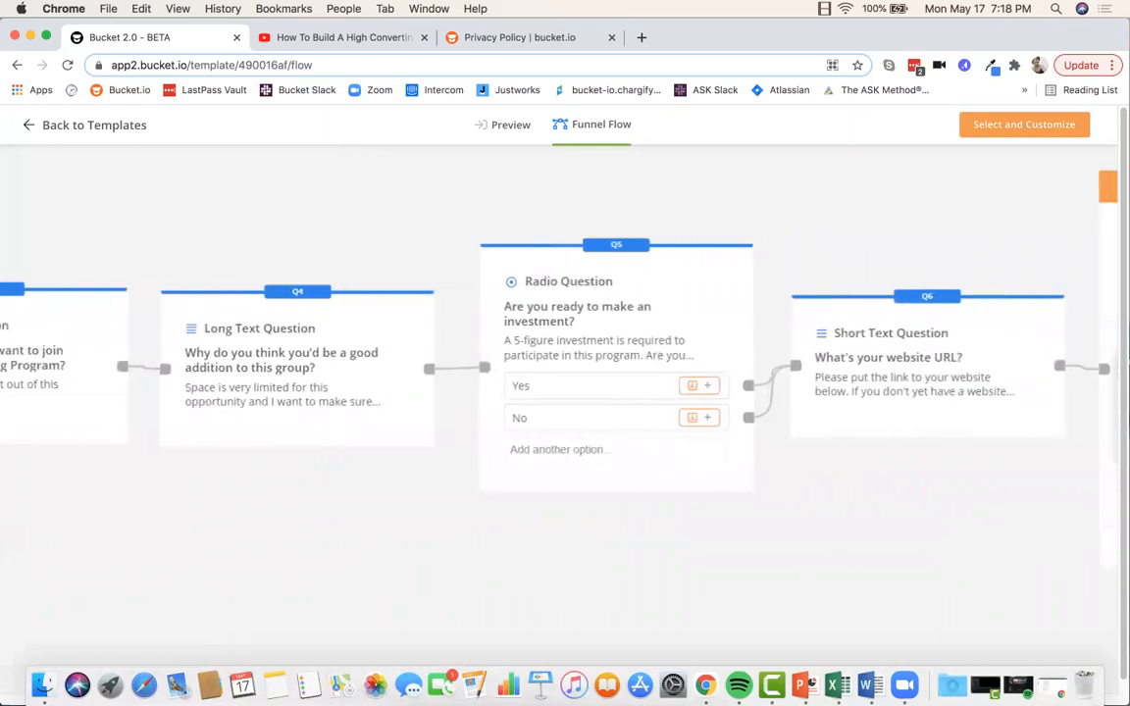
{"action": "scroll", "coordinate": [559, 392], "scroll_direction": "right", "scroll_amount": 5}
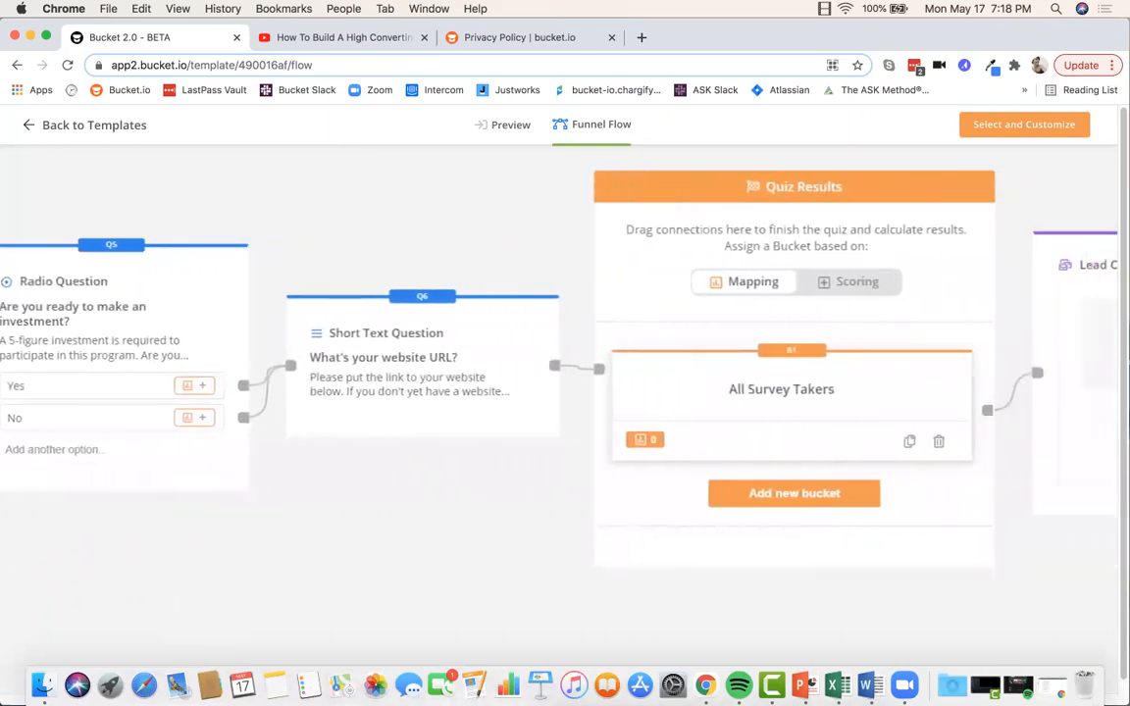
{"action": "scroll", "coordinate": [559, 393], "scroll_direction": "right", "scroll_amount": 5}
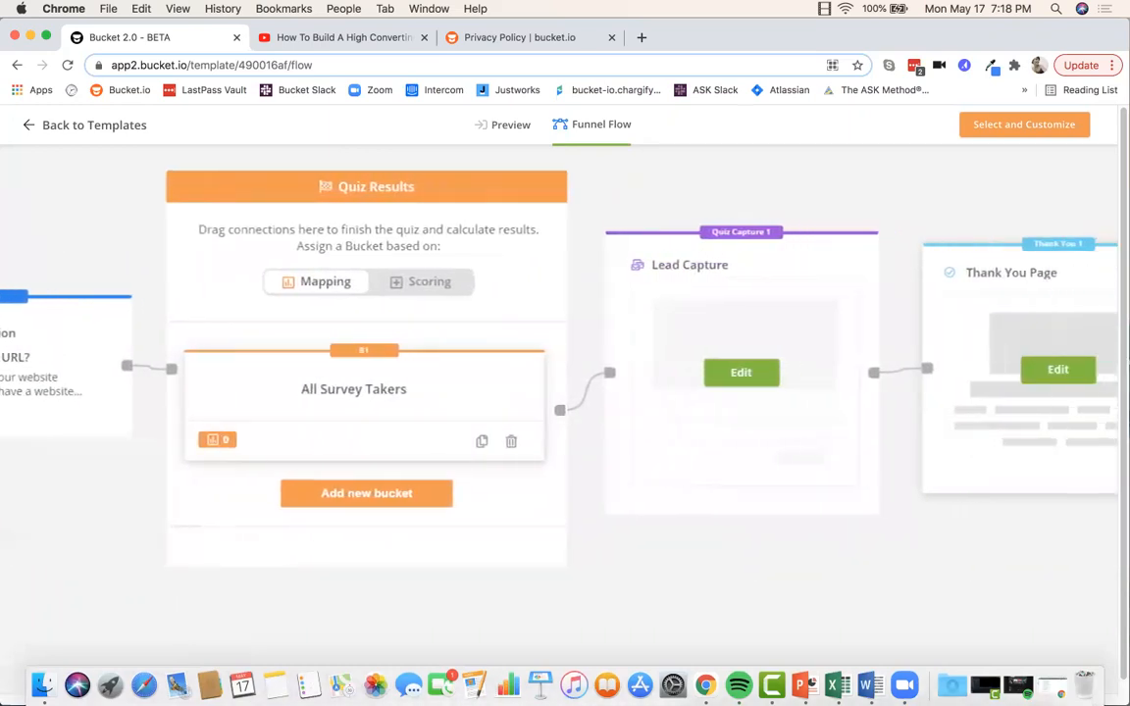
{"action": "scroll", "coordinate": [559, 392], "scroll_direction": "right", "scroll_amount": 1}
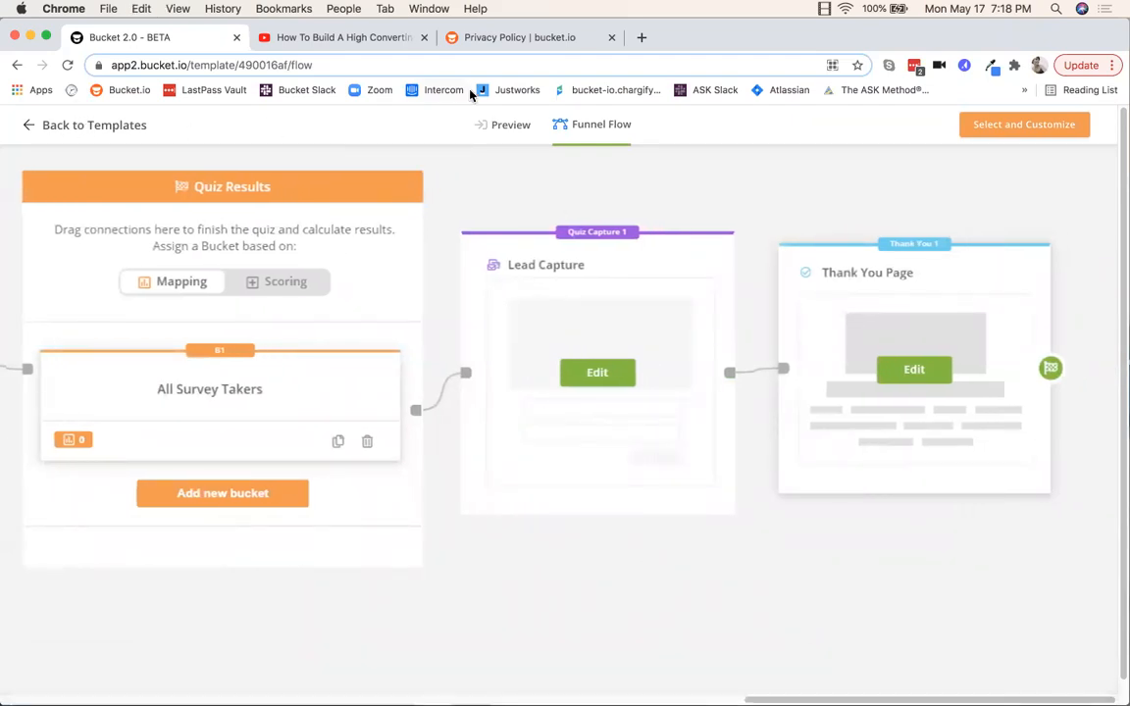
Step: Back in Templates, choose Select and Customize for the High Ticket Application Funnel
{"action": "left_click", "coordinate": [29, 128]}
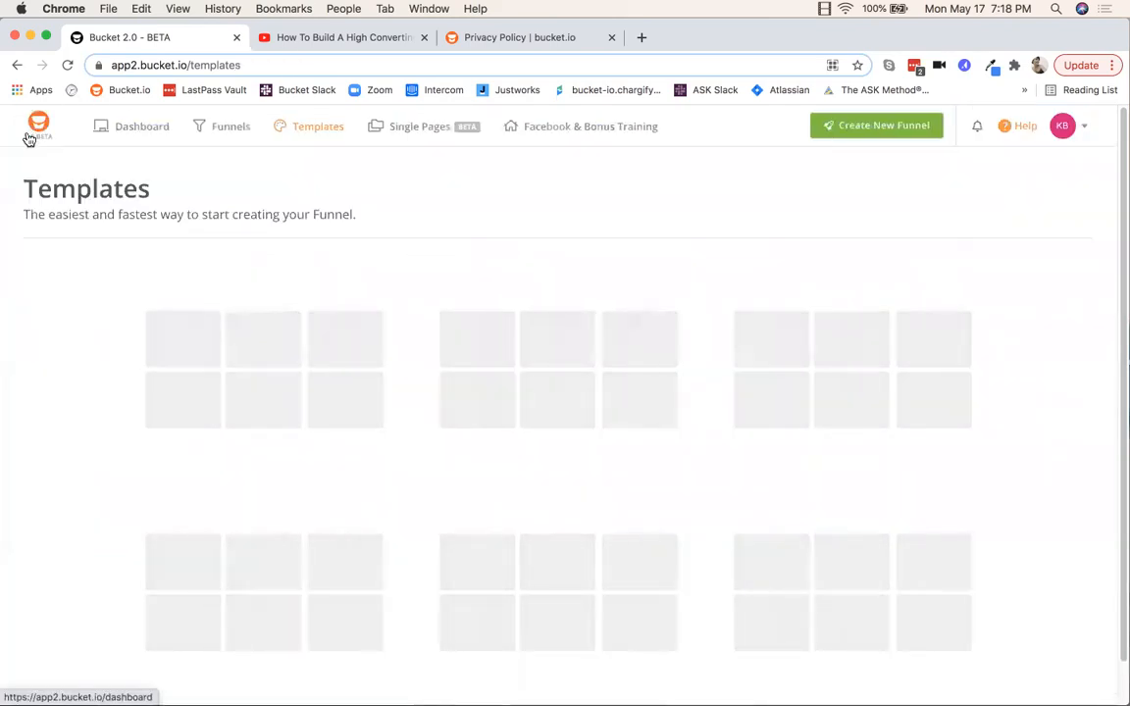
{"action": "scroll", "coordinate": [611, 380], "scroll_direction": "down", "scroll_amount": 1}
{"action": "scroll", "coordinate": [611, 380], "scroll_direction": "down", "scroll_amount": 1}
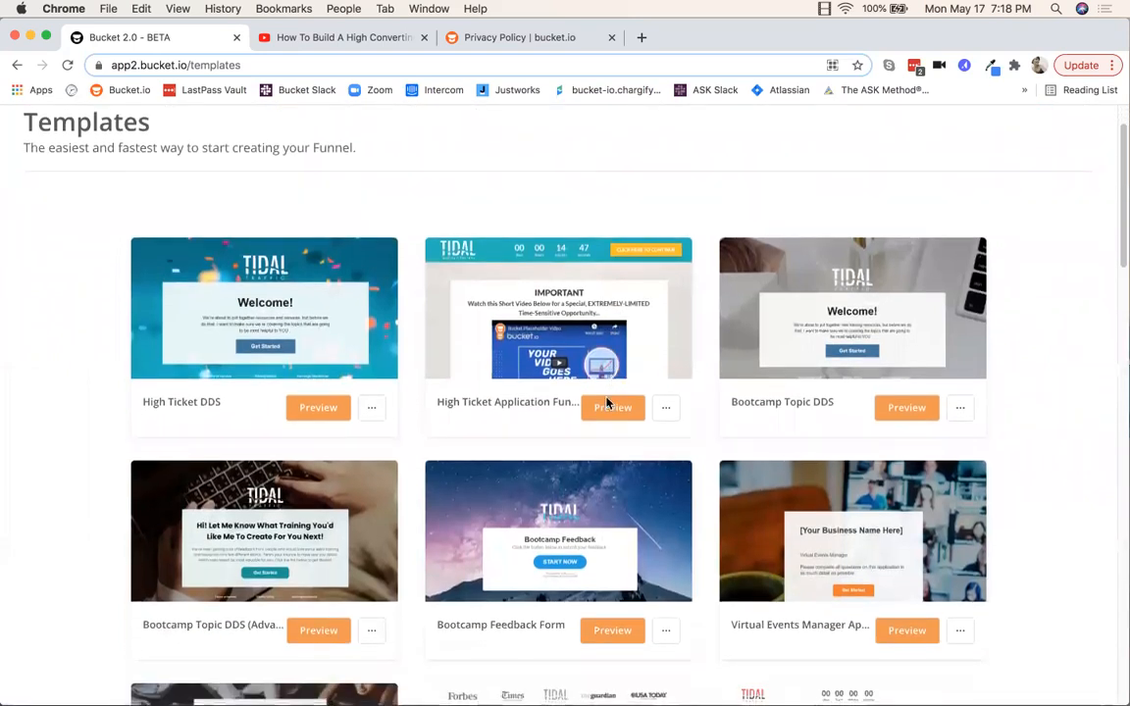
{"action": "left_click", "coordinate": [666, 410]}
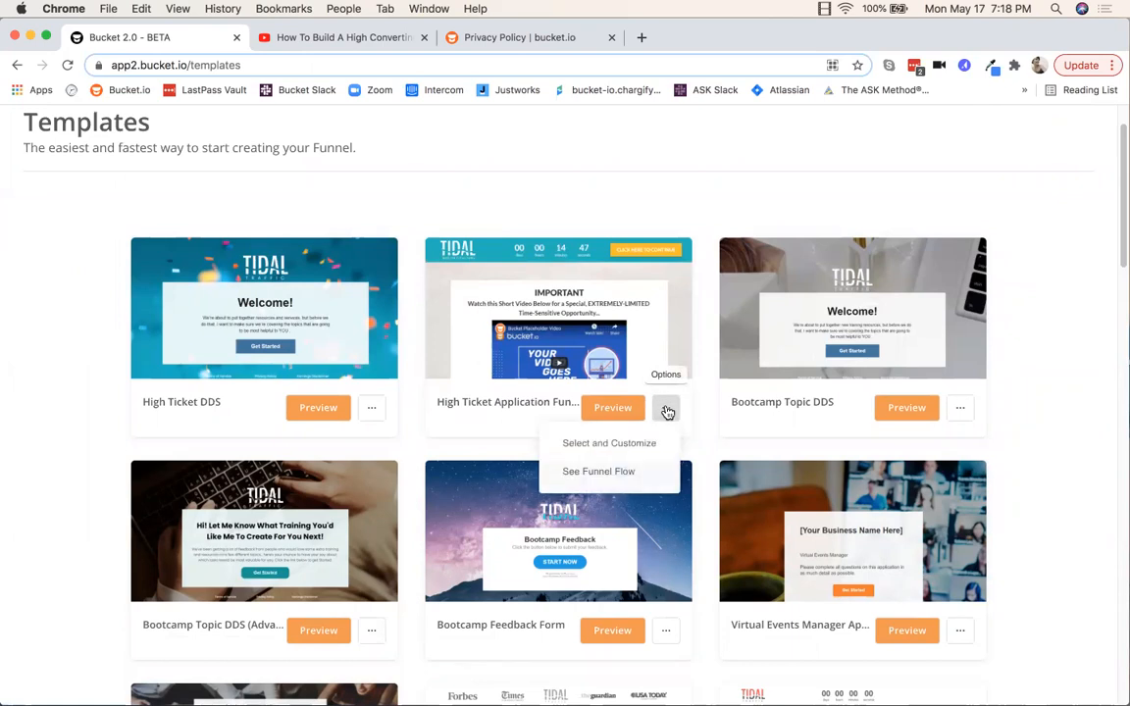
{"action": "left_click", "coordinate": [591, 445]}
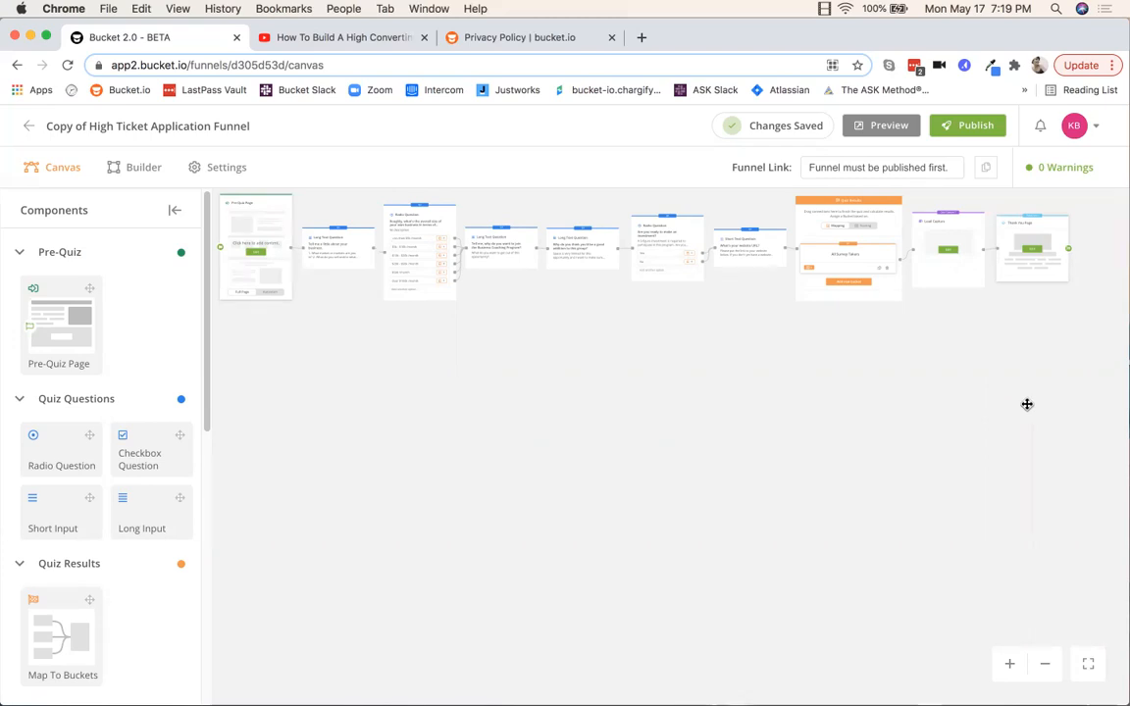
{"action": "scroll", "coordinate": [409, 451], "scroll_direction": "up", "scroll_amount": 5}
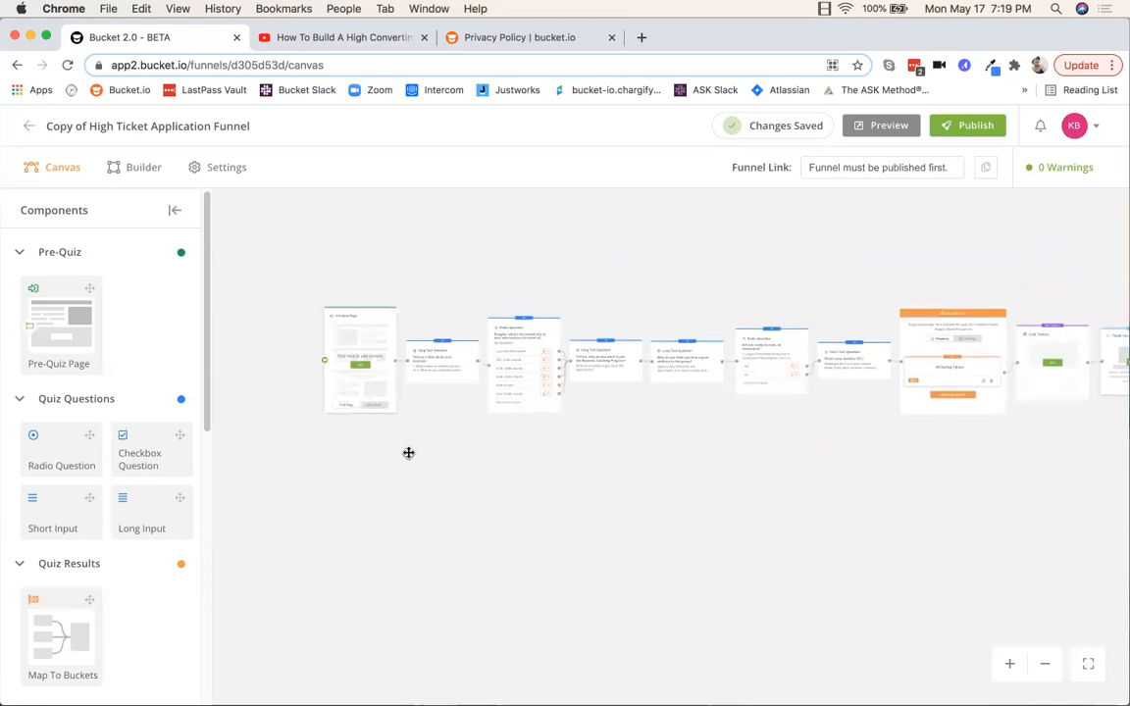
{"action": "left_click_drag", "start_coordinate": [467, 469], "coordinate": [481, 555]}
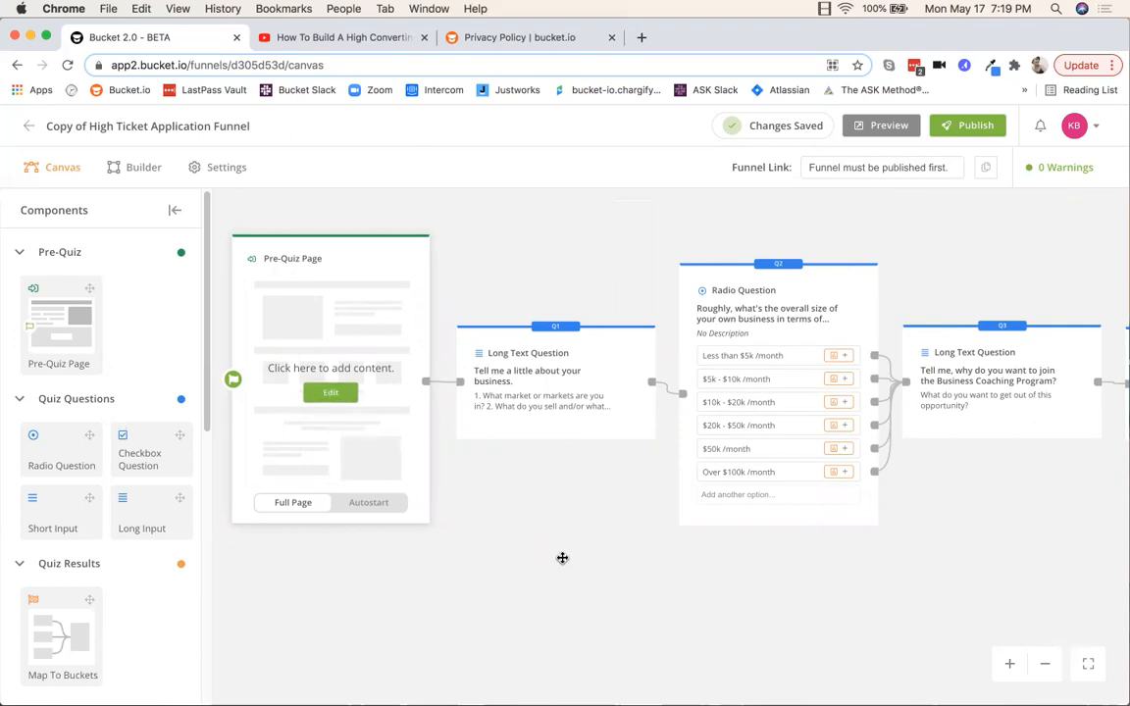
{"action": "left_click_drag", "start_coordinate": [560, 552], "coordinate": [477, 511]}
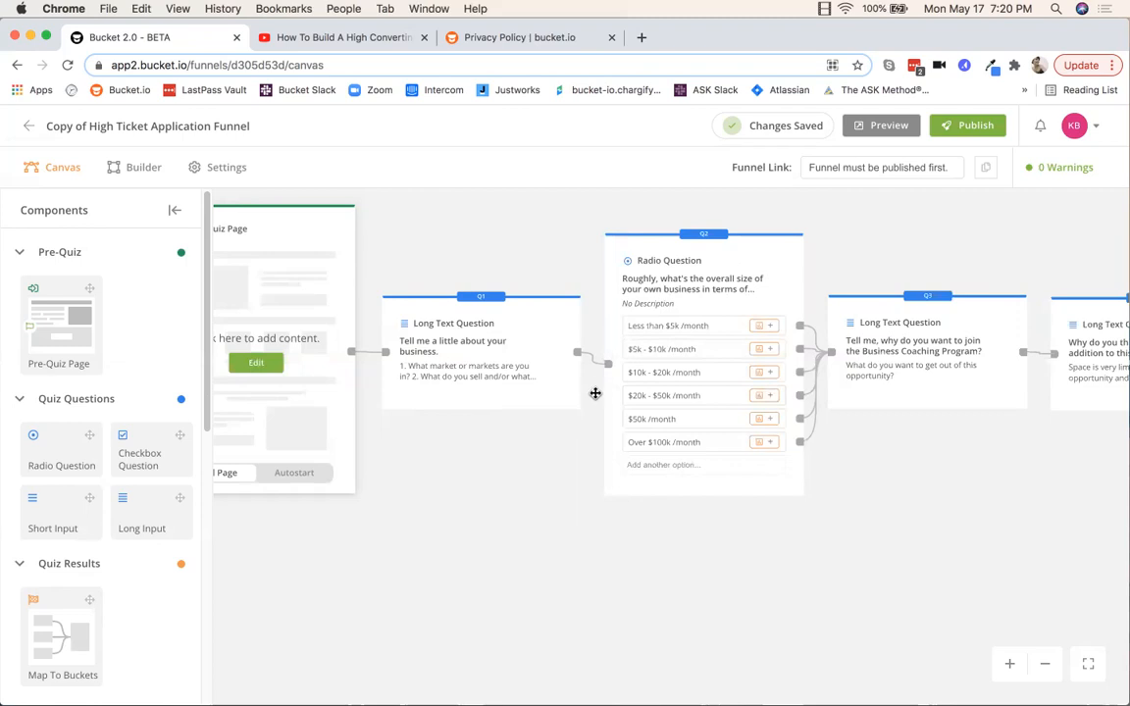
Step: Delete the connector linking Q1 to Q2 on the canvas
{"action": "scroll", "coordinate": [605, 398], "scroll_direction": "up", "scroll_amount": 3}
{"action": "scroll", "coordinate": [605, 402], "scroll_direction": "up", "scroll_amount": 4}
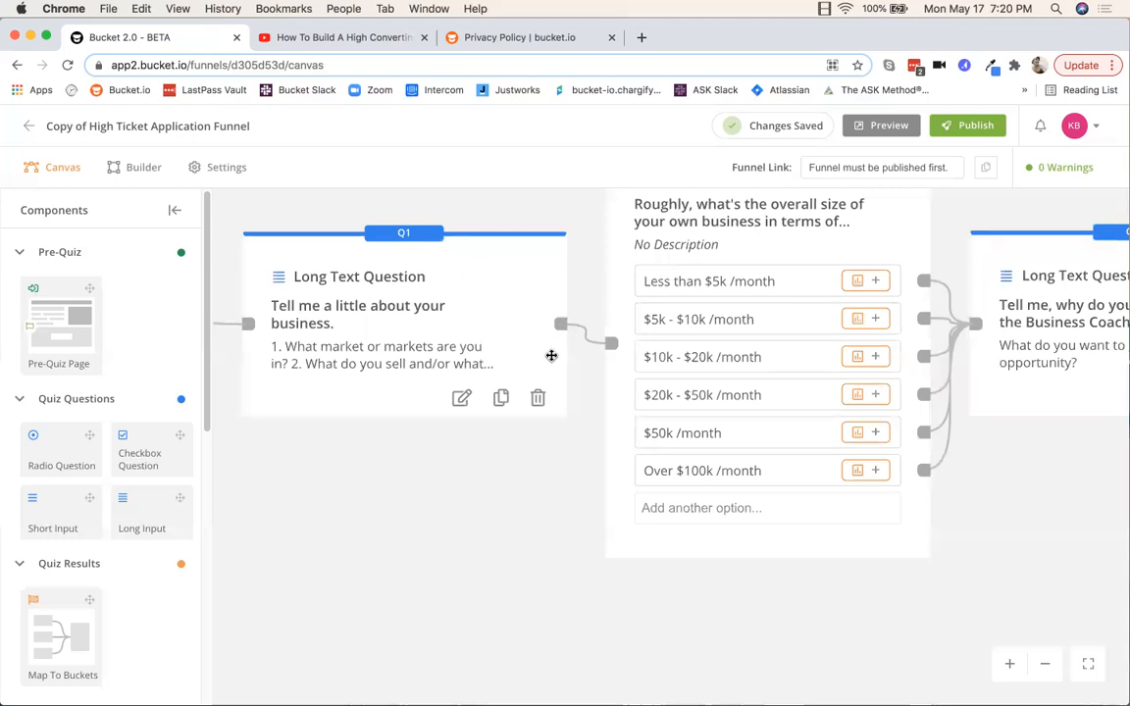
{"action": "mouse_move", "coordinate": [591, 349]}
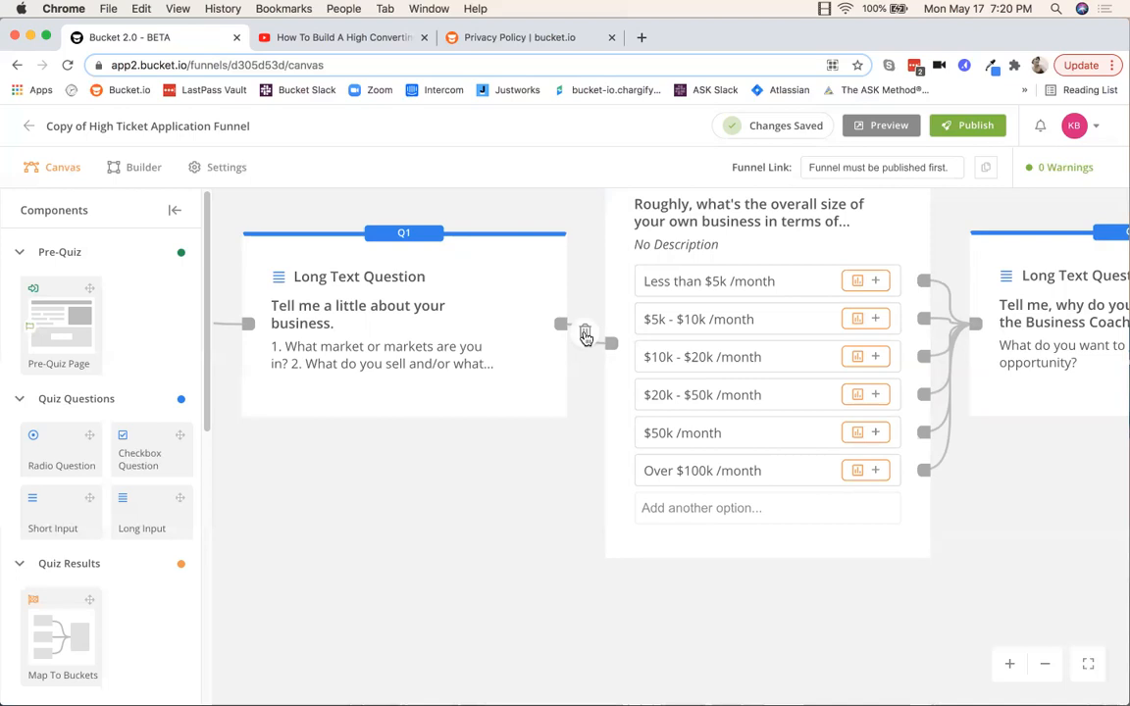
{"action": "left_click", "coordinate": [584, 336]}
Step: Redraw the connector from Q1's output port to Q2's input port, then zoom out
{"action": "mouse_move", "coordinate": [496, 413]}
{"action": "mouse_move", "coordinate": [561, 327]}
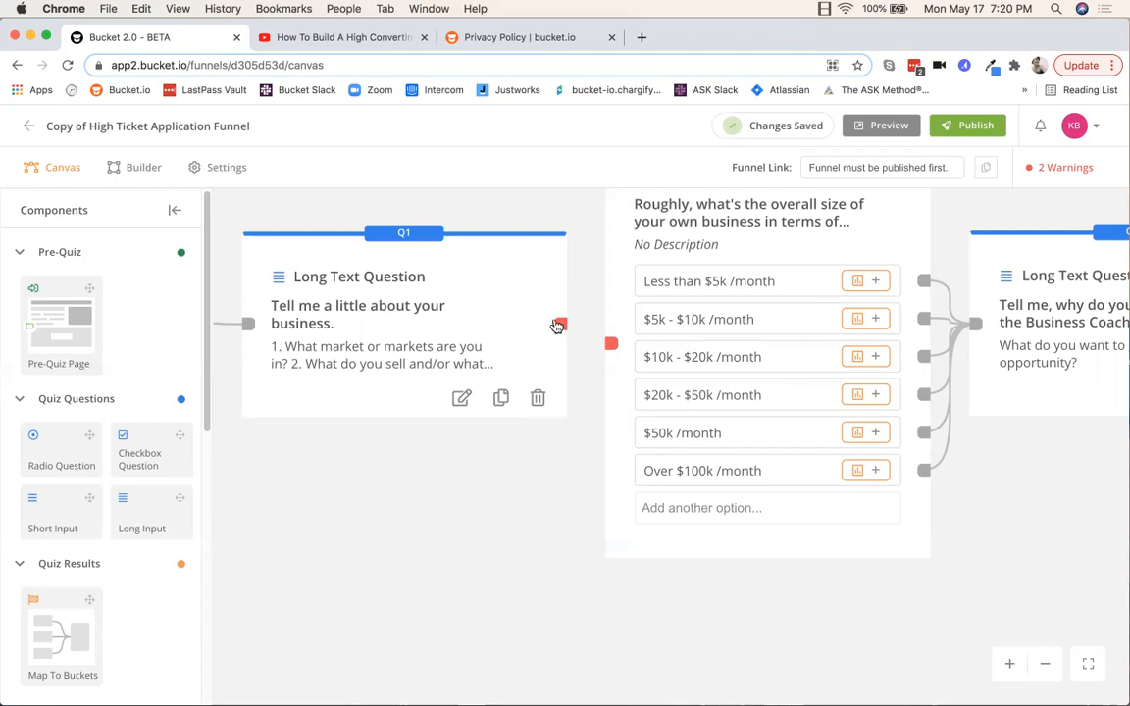
{"action": "left_click_drag", "start_coordinate": [562, 327], "coordinate": [616, 353]}
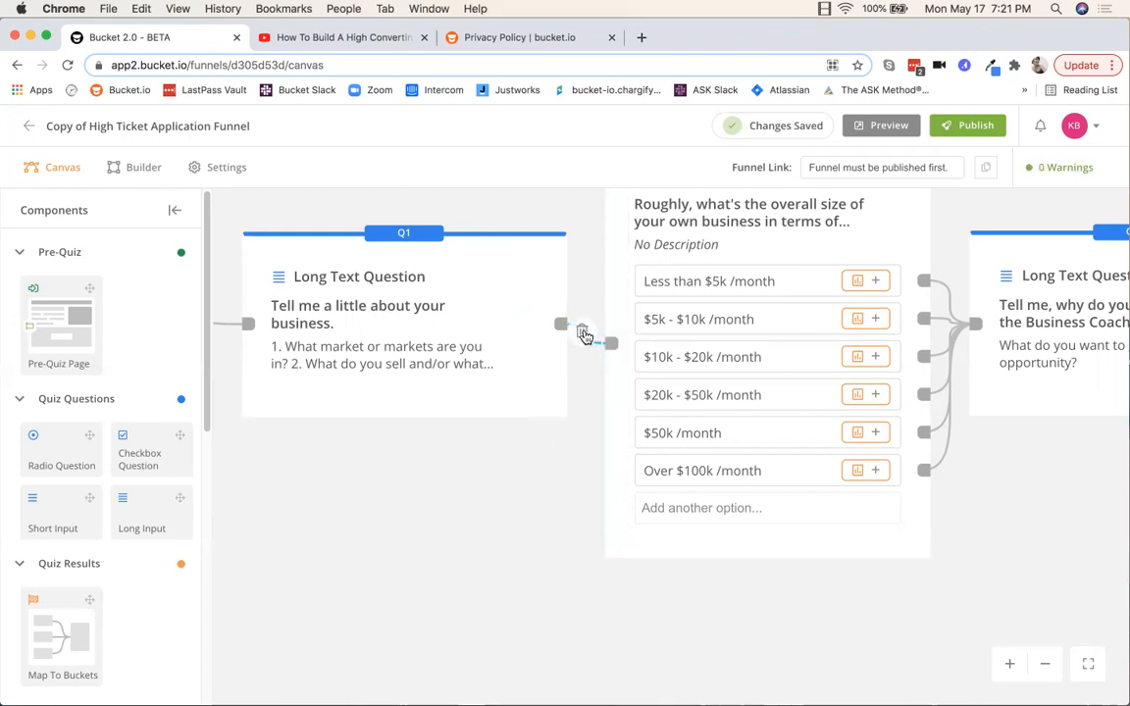
{"action": "left_click", "coordinate": [583, 334]}
{"action": "left_click_drag", "start_coordinate": [560, 326], "coordinate": [616, 351]}
{"action": "scroll", "coordinate": [441, 481], "scroll_direction": "up", "scroll_amount": 1}
{"action": "scroll", "coordinate": [441, 480], "scroll_direction": "down", "scroll_amount": 4}
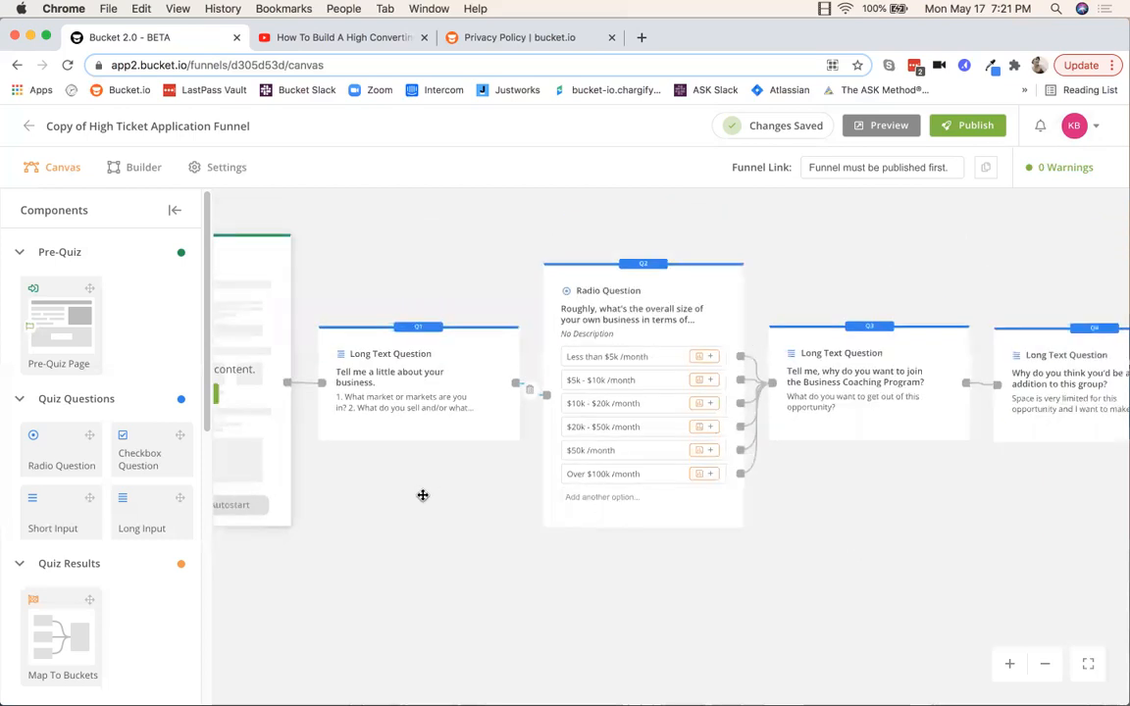
{"action": "scroll", "coordinate": [475, 479], "scroll_direction": "down", "scroll_amount": 2}
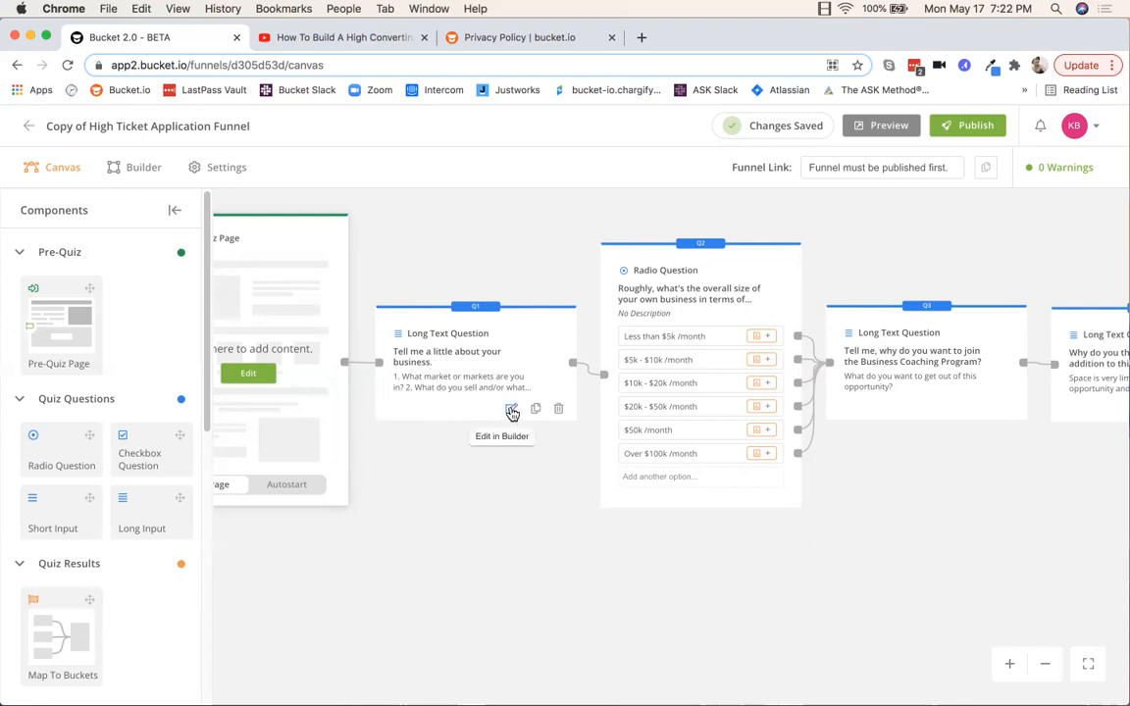
Step: Open Q1 in the builder and retitle it 'Enter new question here?'
{"action": "left_click", "coordinate": [512, 410]}
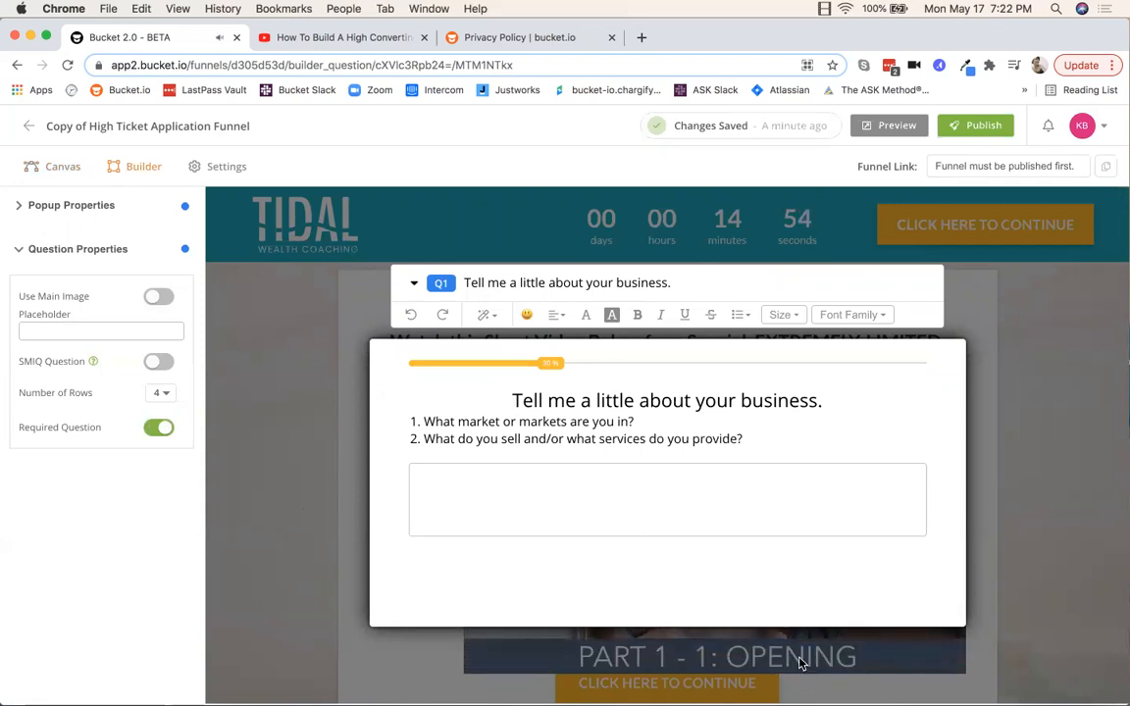
{"action": "key", "text": "XF86AudioLowerVolume"}
{"action": "key", "text": "XF86AudioLowerVolume"}
{"action": "key", "text": "XF86AudioLowerVolume"}
{"action": "key", "text": "XF86AudioLowerVolume"}
{"action": "key", "text": "XF86AudioLowerVolume"}
{"action": "key", "text": "XF86AudioLowerVolume"}
{"action": "key", "text": "XF86AudioLowerVolume"}
{"action": "key", "text": "XF86AudioLowerVolume"}
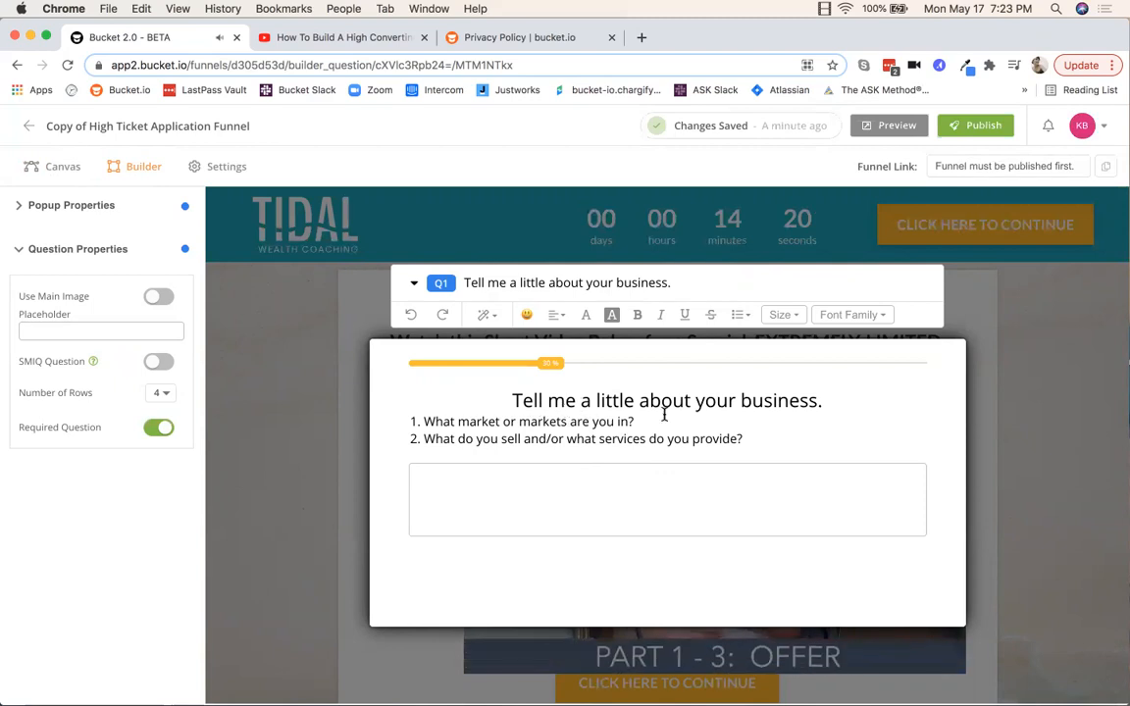
{"action": "left_click", "coordinate": [716, 400]}
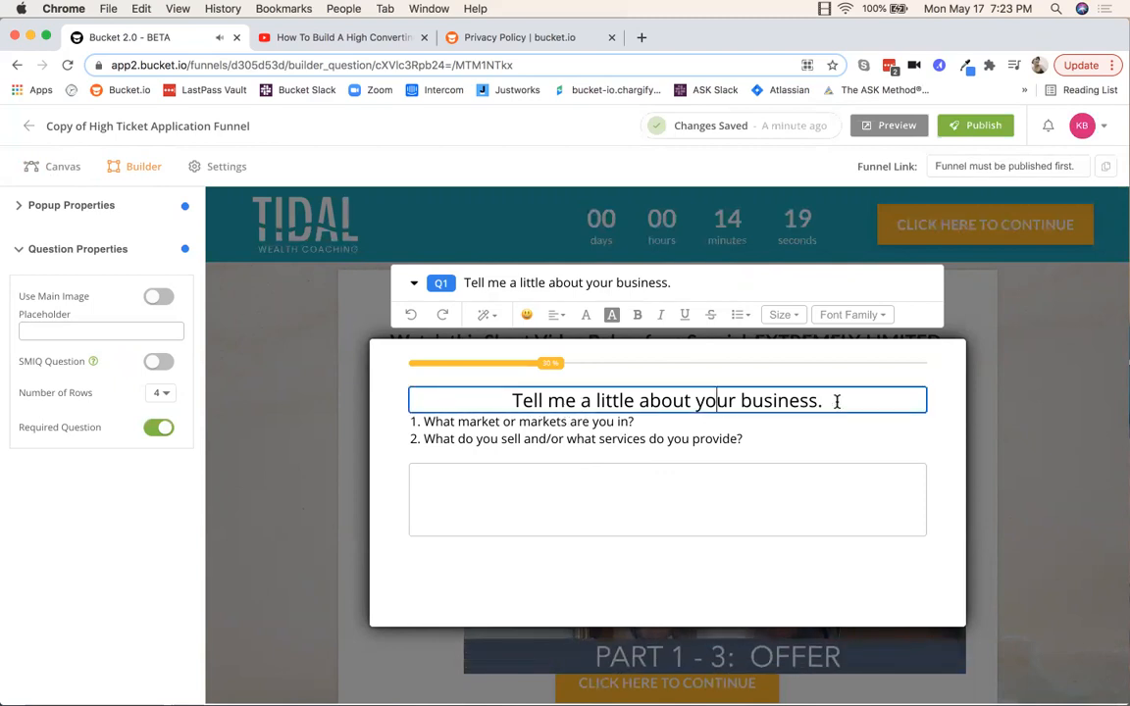
{"action": "left_click_drag", "start_coordinate": [836, 398], "coordinate": [514, 402]}
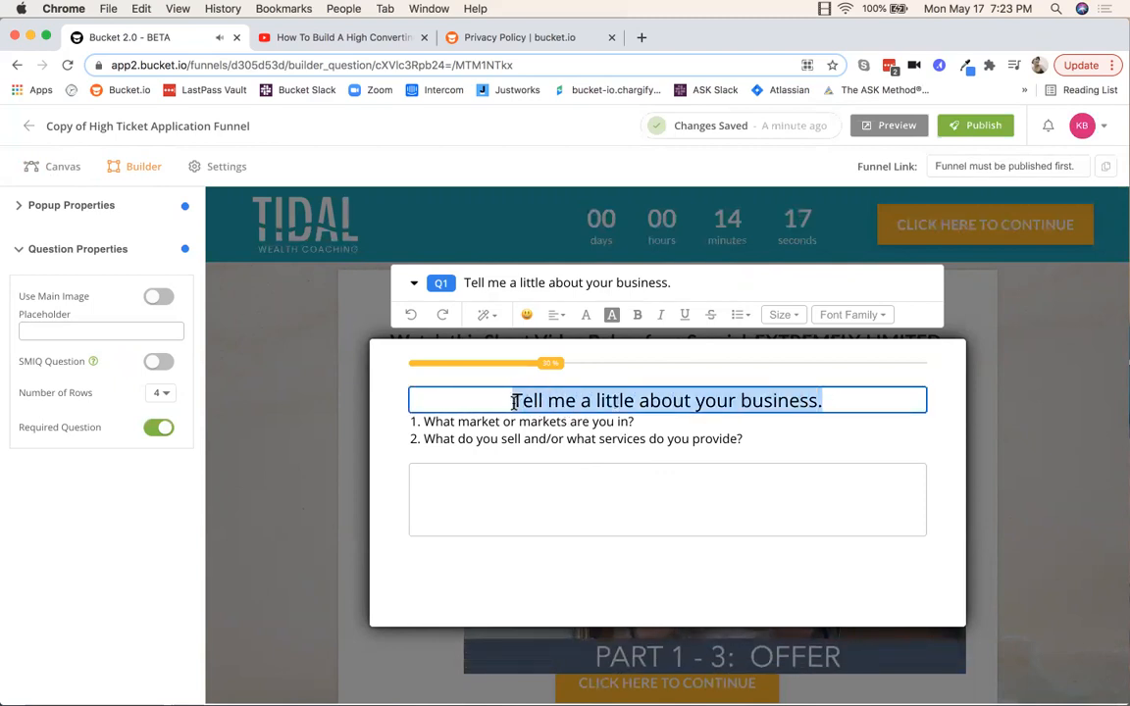
{"action": "key", "text": "BackSpace"}
{"action": "type", "text": "E"}
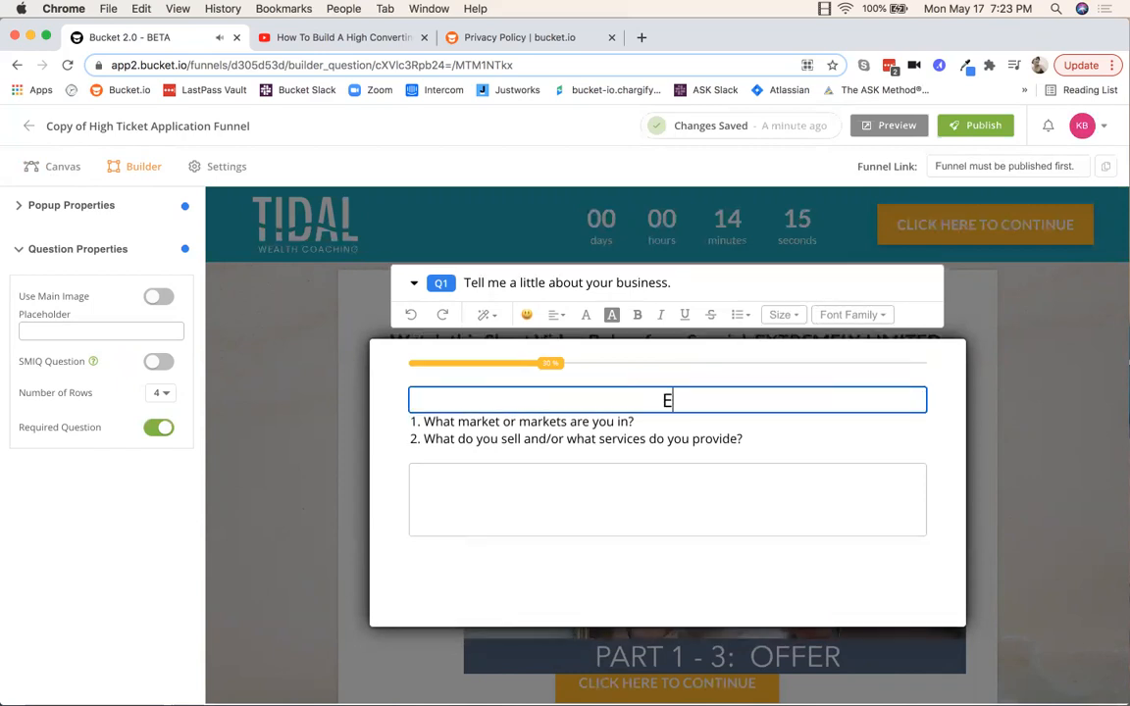
{"action": "type", "text": "nter new qu"}
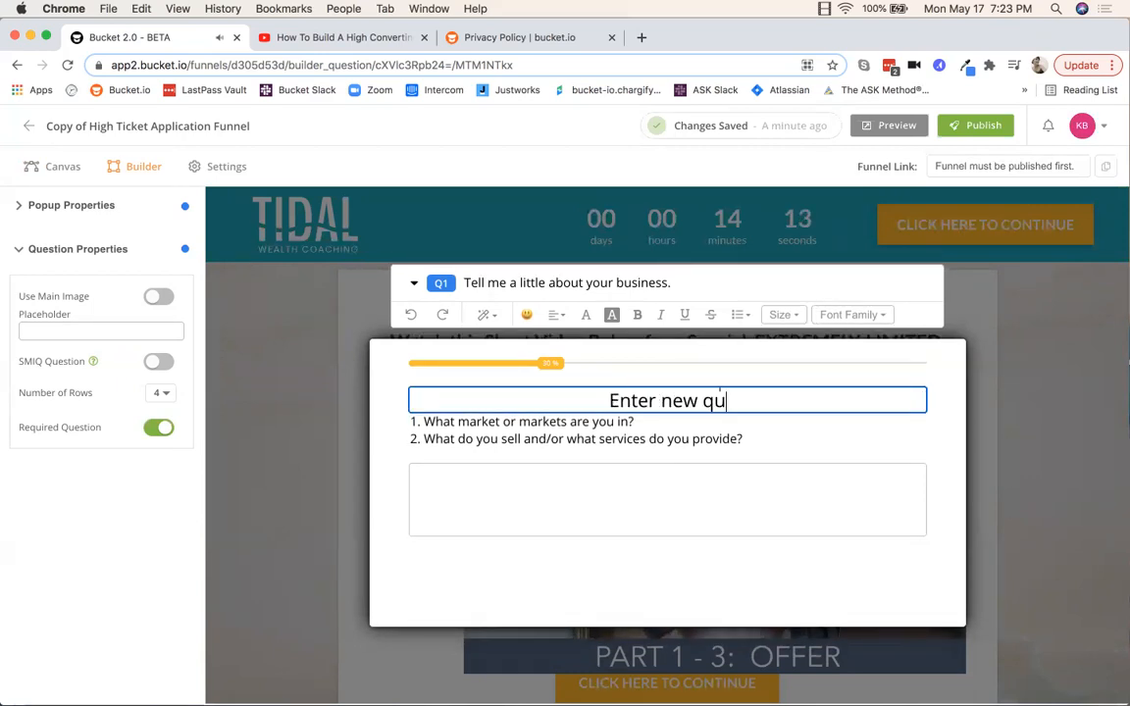
{"action": "type", "text": "estion here?"}
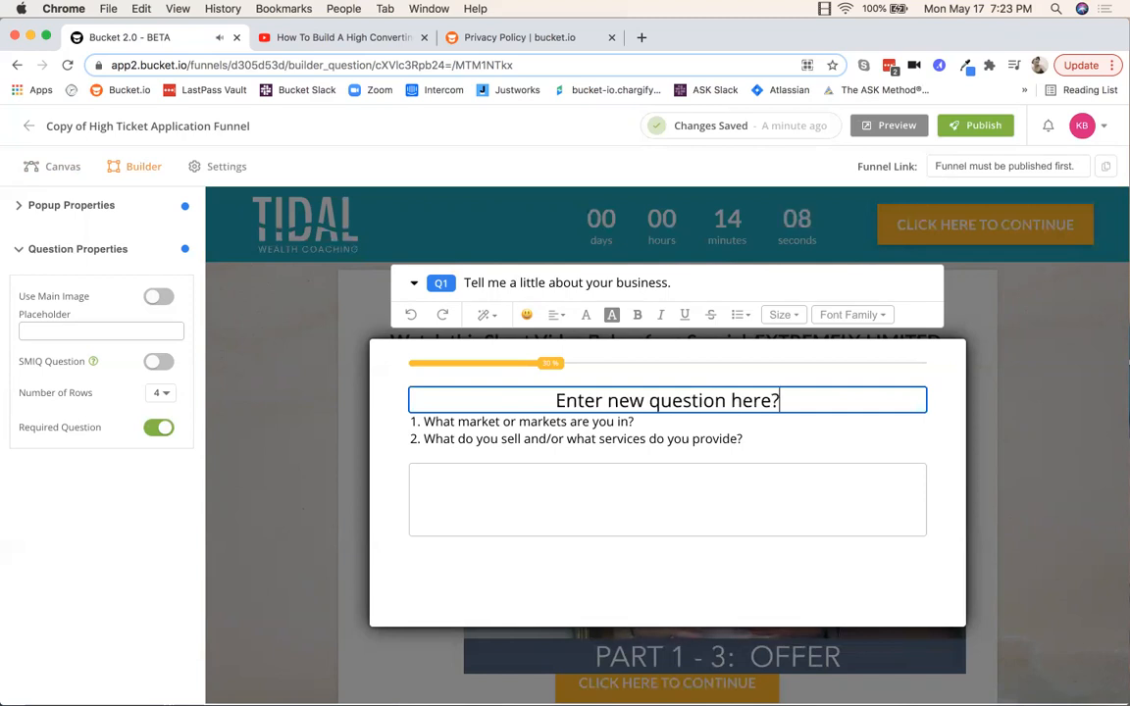
Step: Replace Q1's two-line description with 'Please be as detailed as possible.'
{"action": "left_click", "coordinate": [528, 423]}
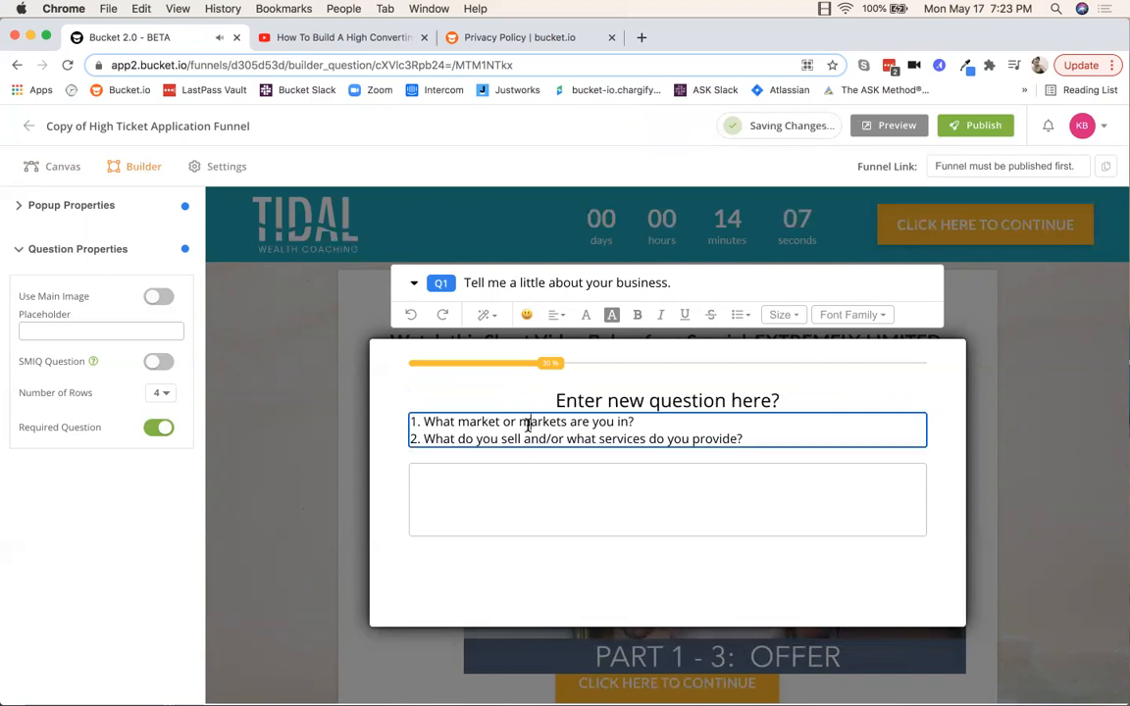
{"action": "left_click_drag", "start_coordinate": [754, 435], "coordinate": [578, 419]}
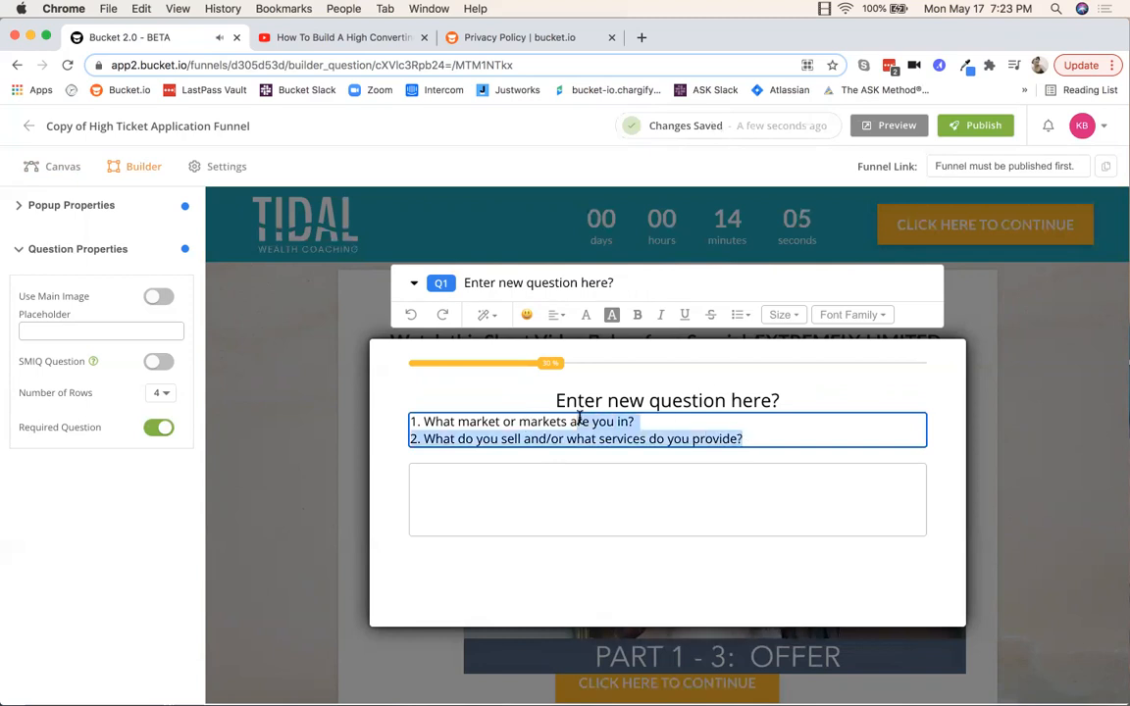
{"action": "type", "text": "Please be as detailed as possible."}
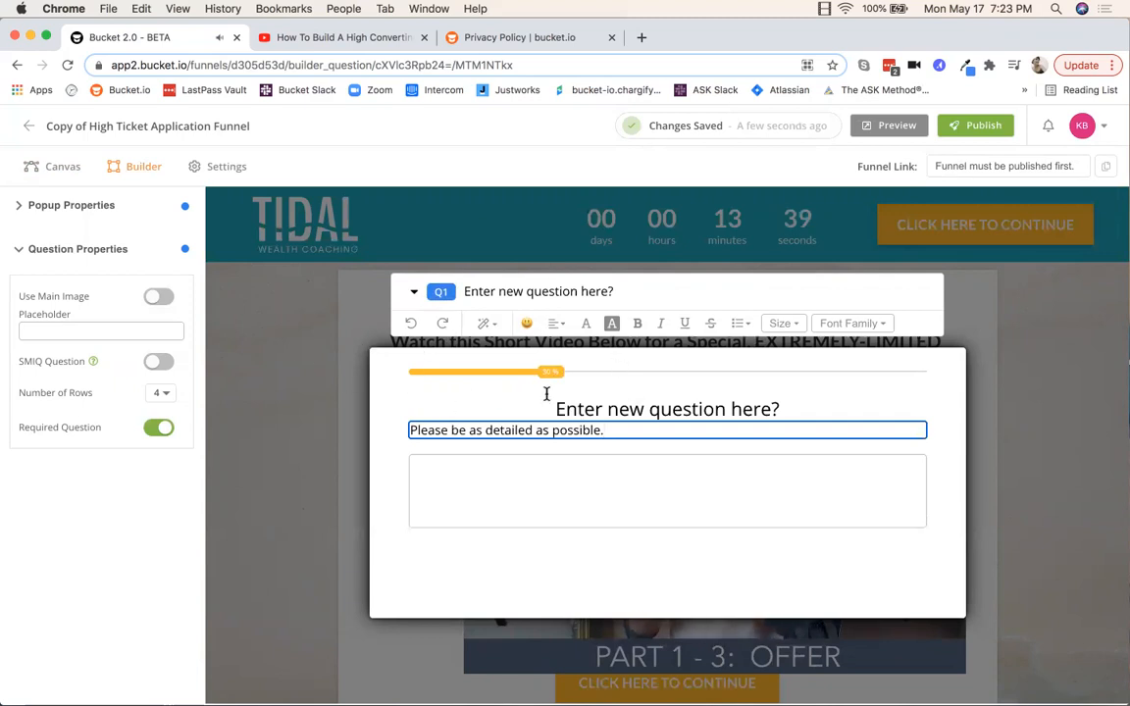
Step: Set the Progress Bar Color in Popup Properties to light blue 3DCBE2
{"action": "left_click", "coordinate": [56, 209]}
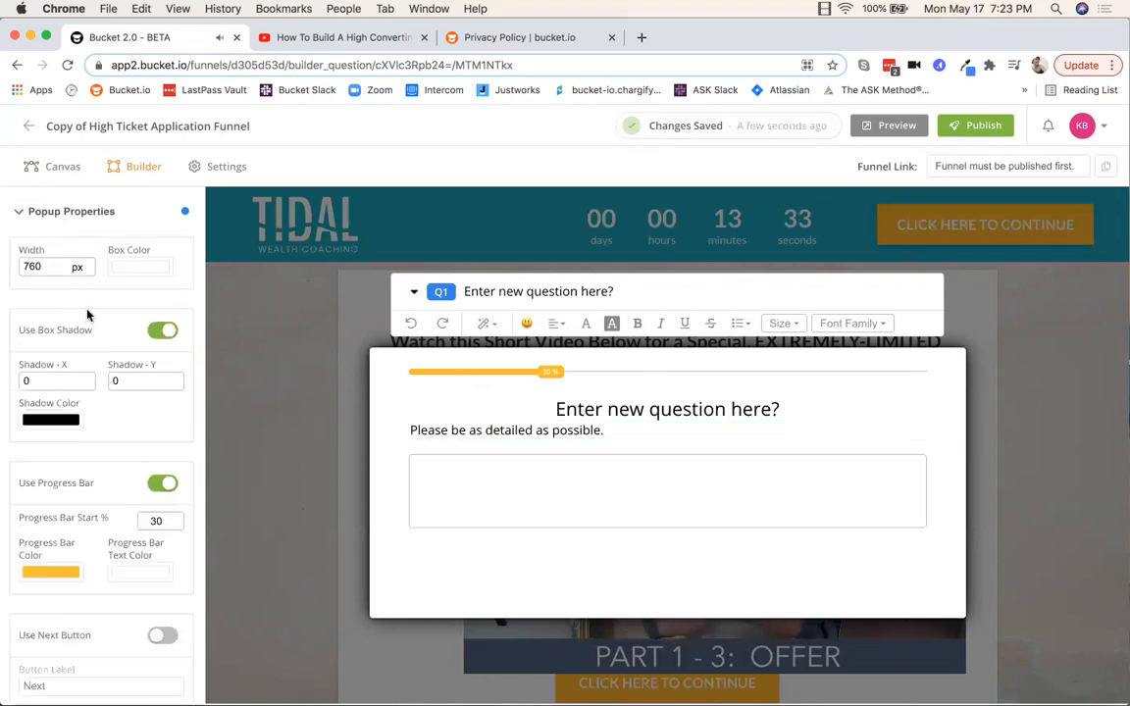
{"action": "scroll", "coordinate": [98, 411], "scroll_direction": "down", "scroll_amount": 2}
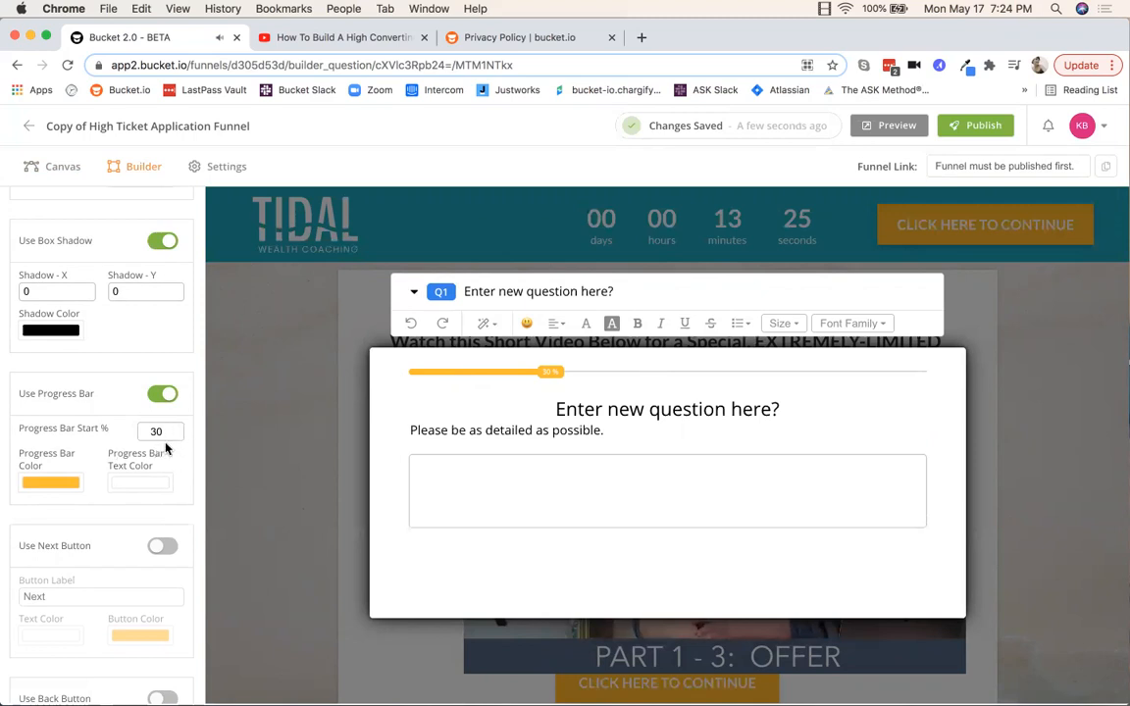
{"action": "left_click", "coordinate": [46, 485]}
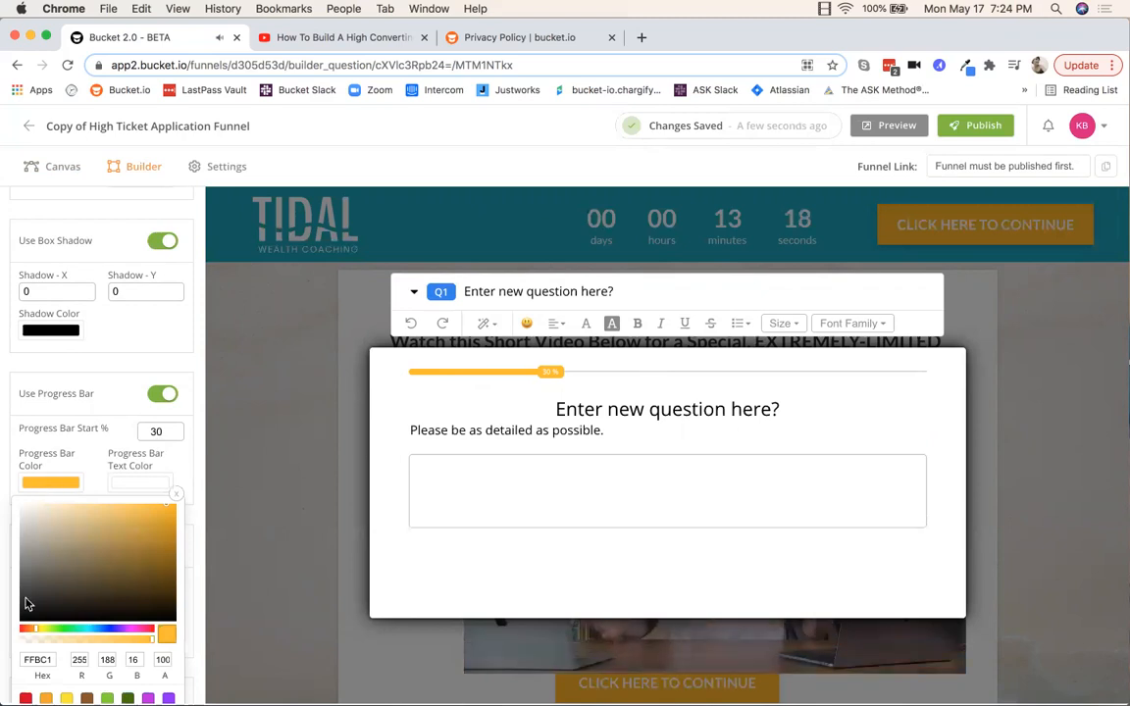
{"action": "left_click_drag", "start_coordinate": [36, 632], "coordinate": [90, 637]}
{"action": "left_click", "coordinate": [134, 517]}
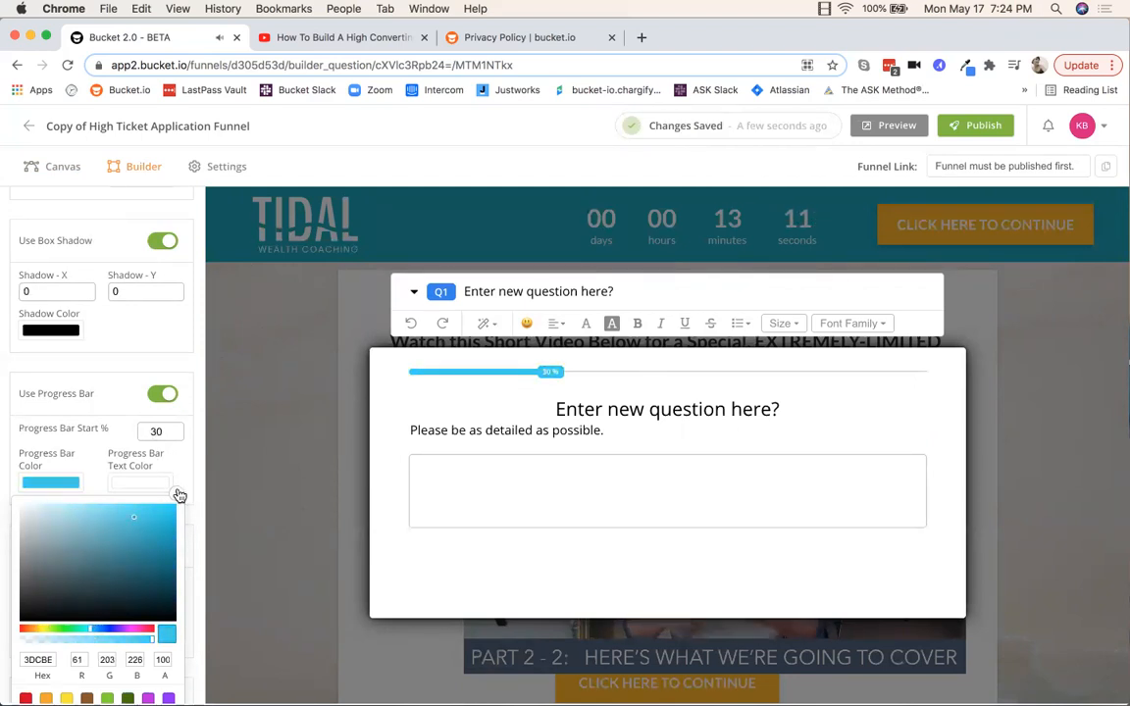
{"action": "scroll", "coordinate": [171, 510], "scroll_direction": "down", "scroll_amount": 5}
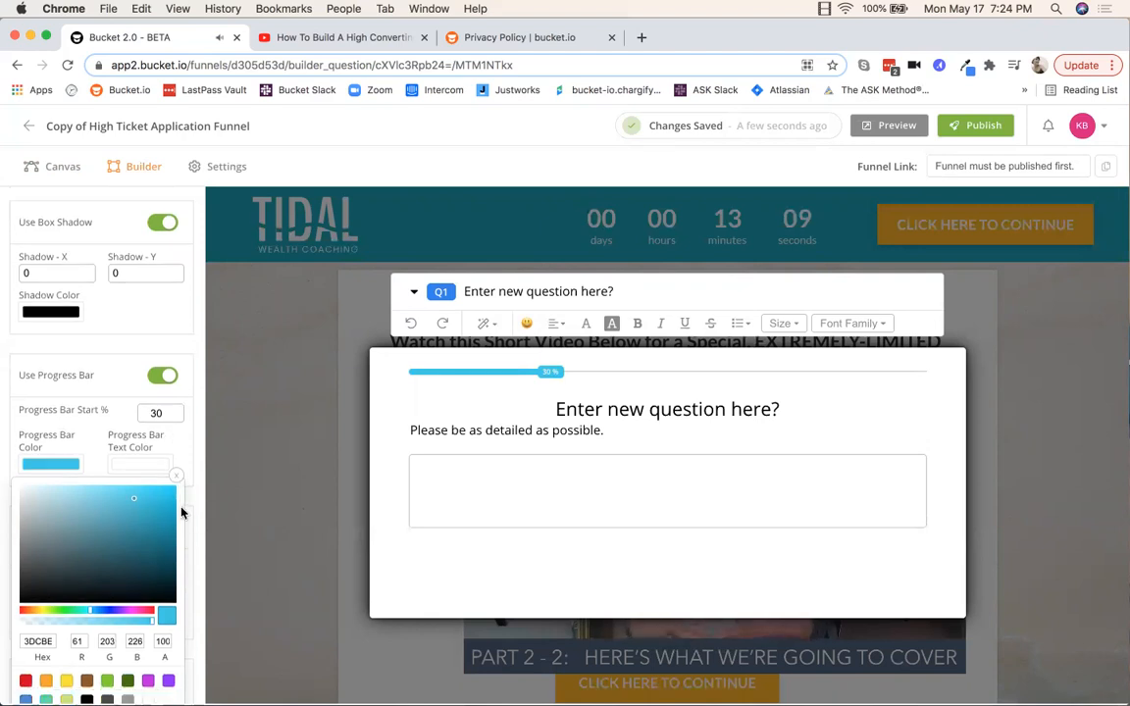
{"action": "scroll", "coordinate": [172, 519], "scroll_direction": "up", "scroll_amount": 4}
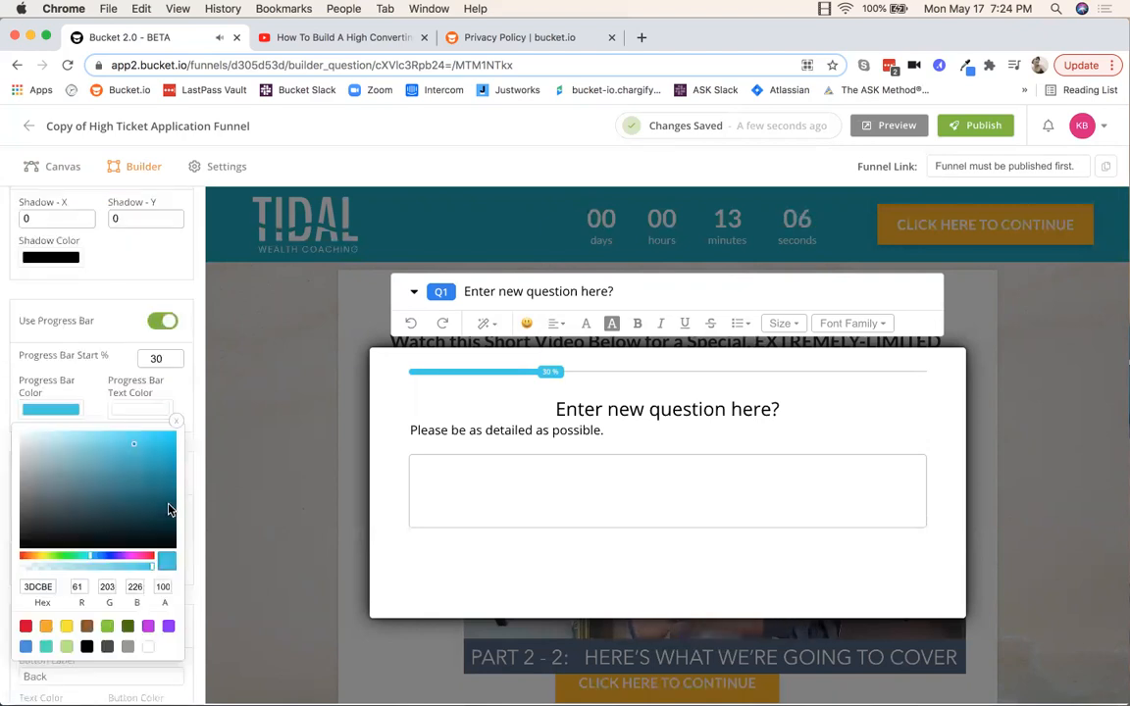
{"action": "left_click", "coordinate": [157, 290]}
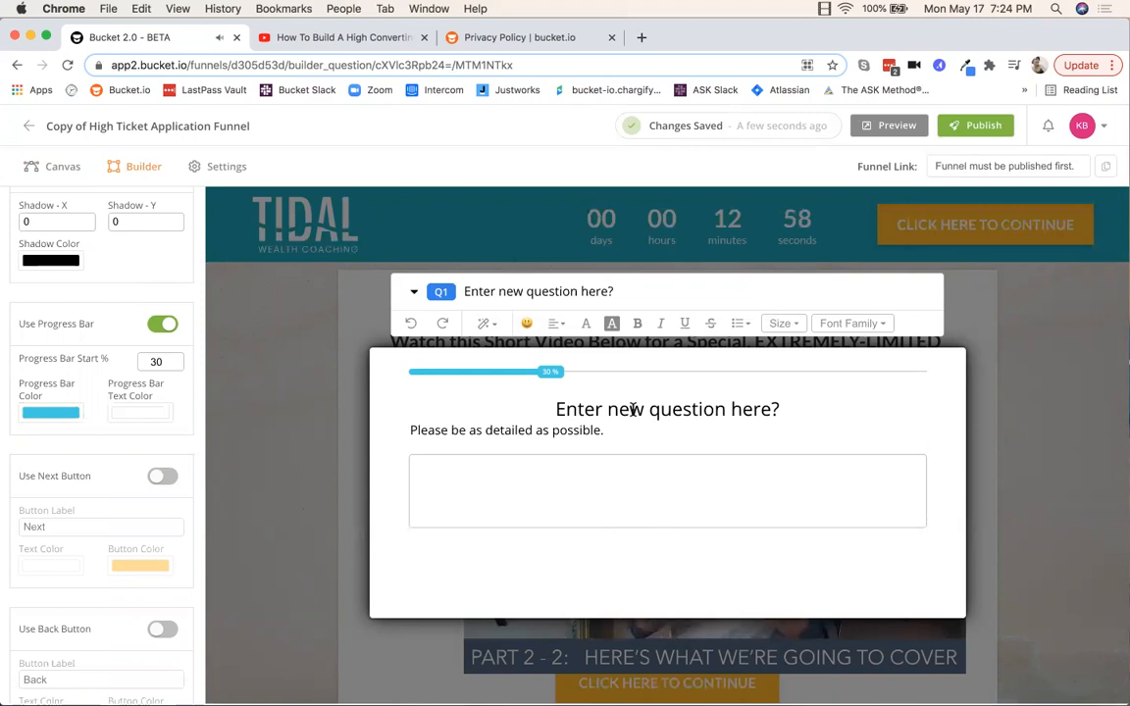
Step: Switch the builder from Q1 to question Q2
{"action": "left_click", "coordinate": [527, 434]}
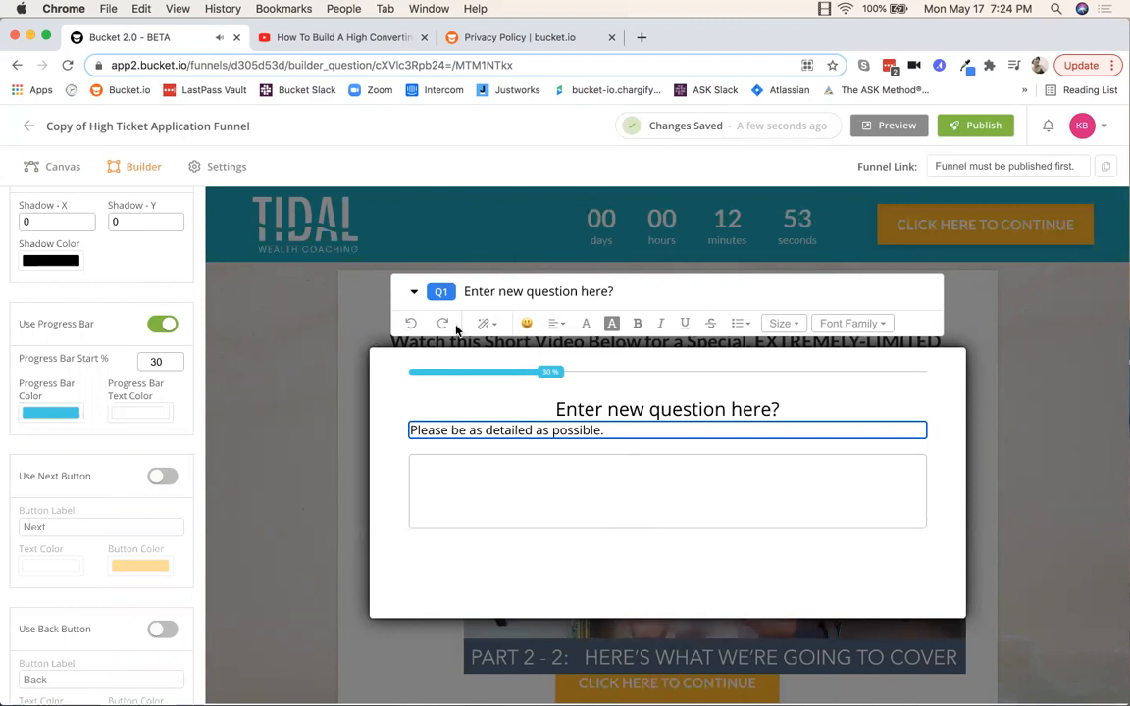
{"action": "left_click", "coordinate": [414, 295]}
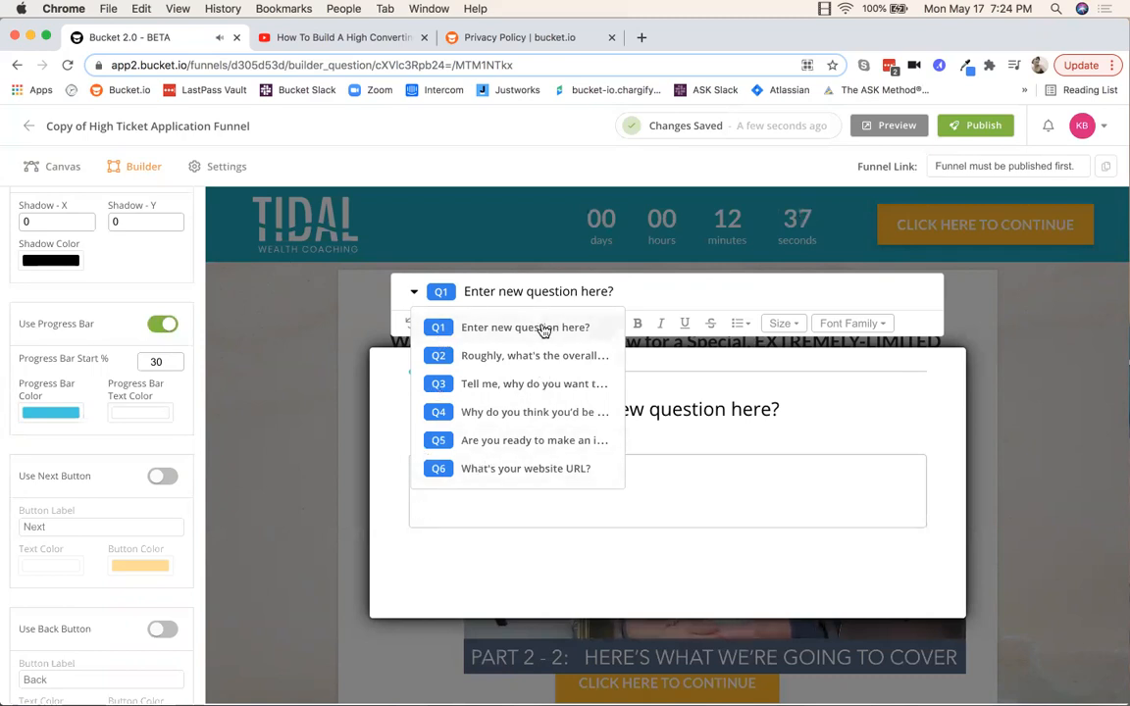
{"action": "left_click", "coordinate": [486, 359]}
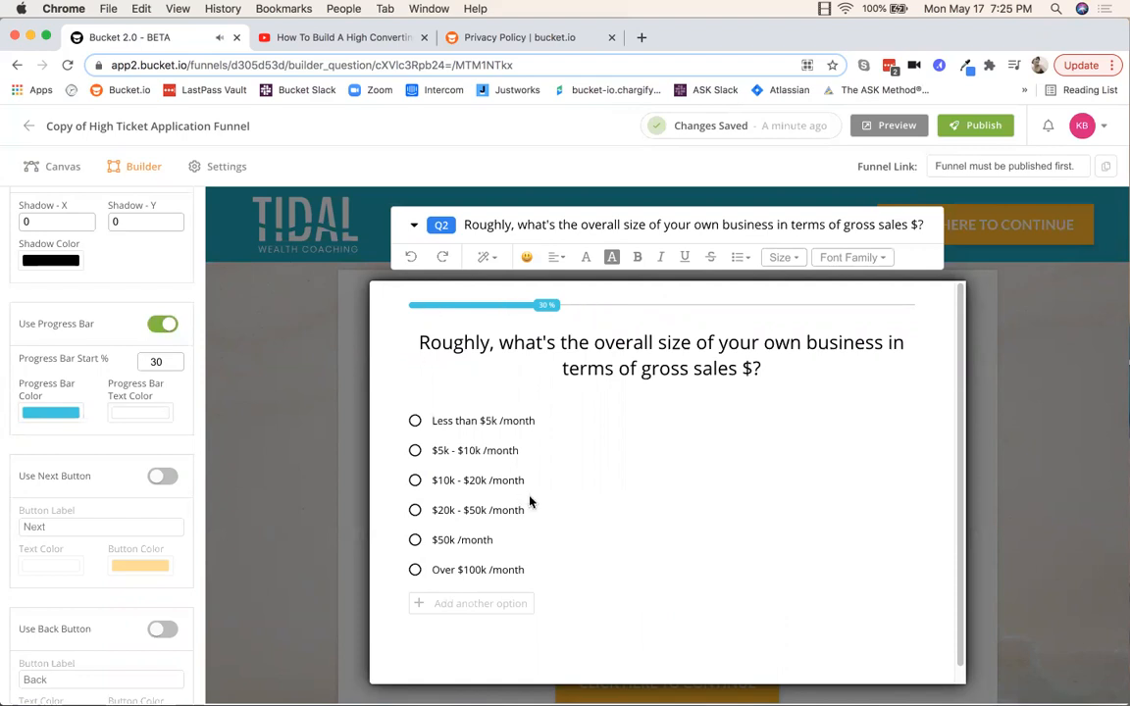
Step: Replace Q2's gross-sales heading with 'What is question #2?'
{"action": "left_click", "coordinate": [631, 365]}
{"action": "left_click_drag", "start_coordinate": [794, 371], "coordinate": [416, 349]}
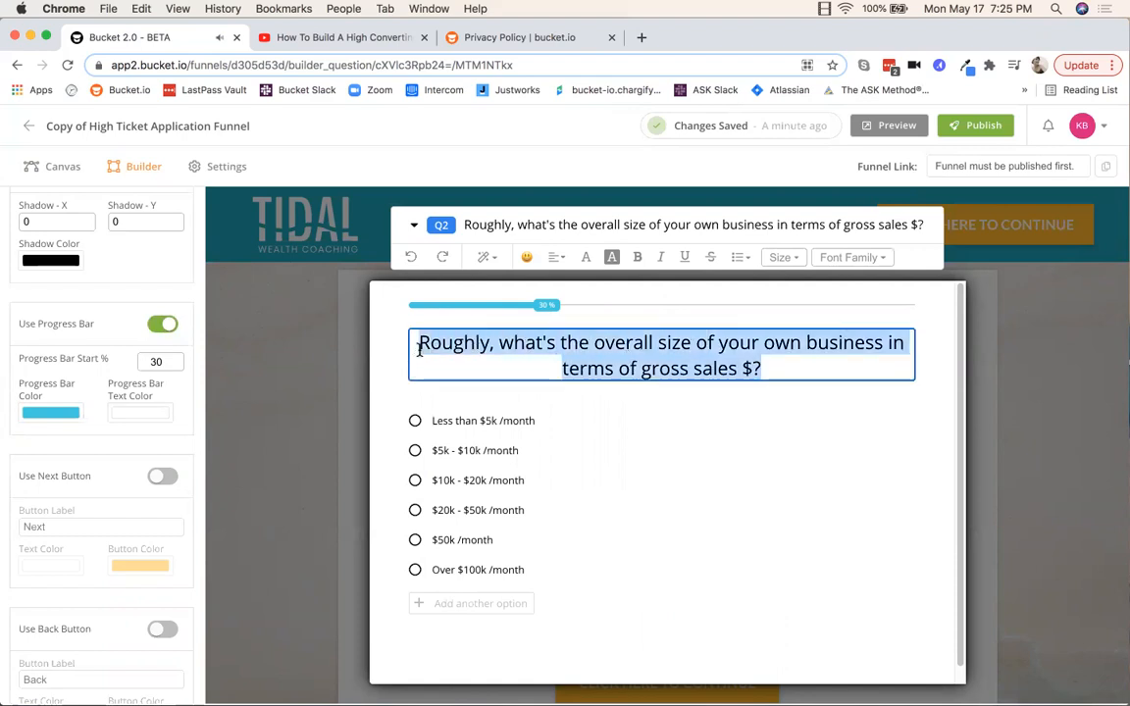
{"action": "type", "text": "What i"}
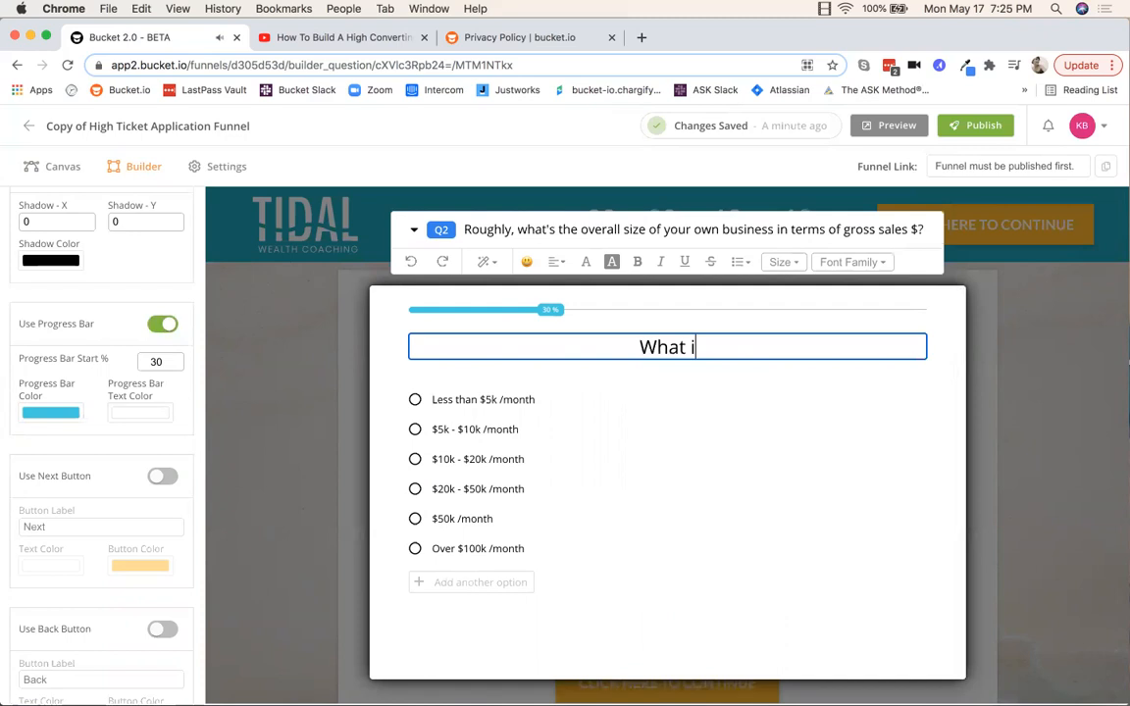
{"action": "type", "text": "s question "}
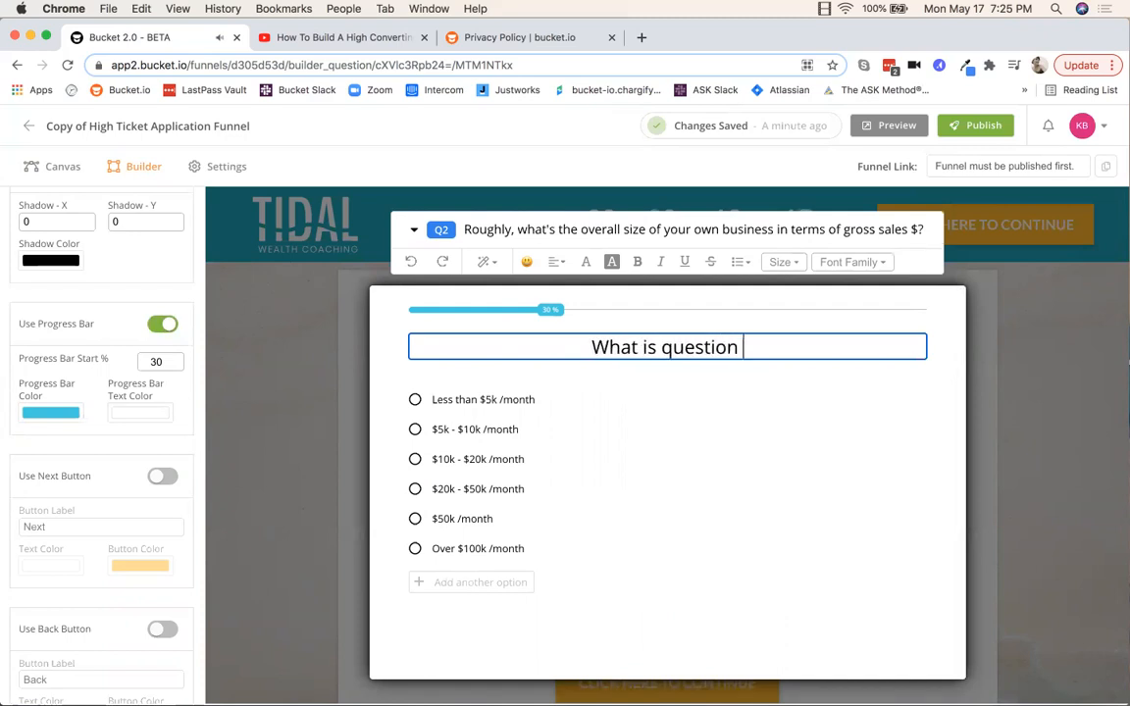
{"action": "type", "text": "#2?"}
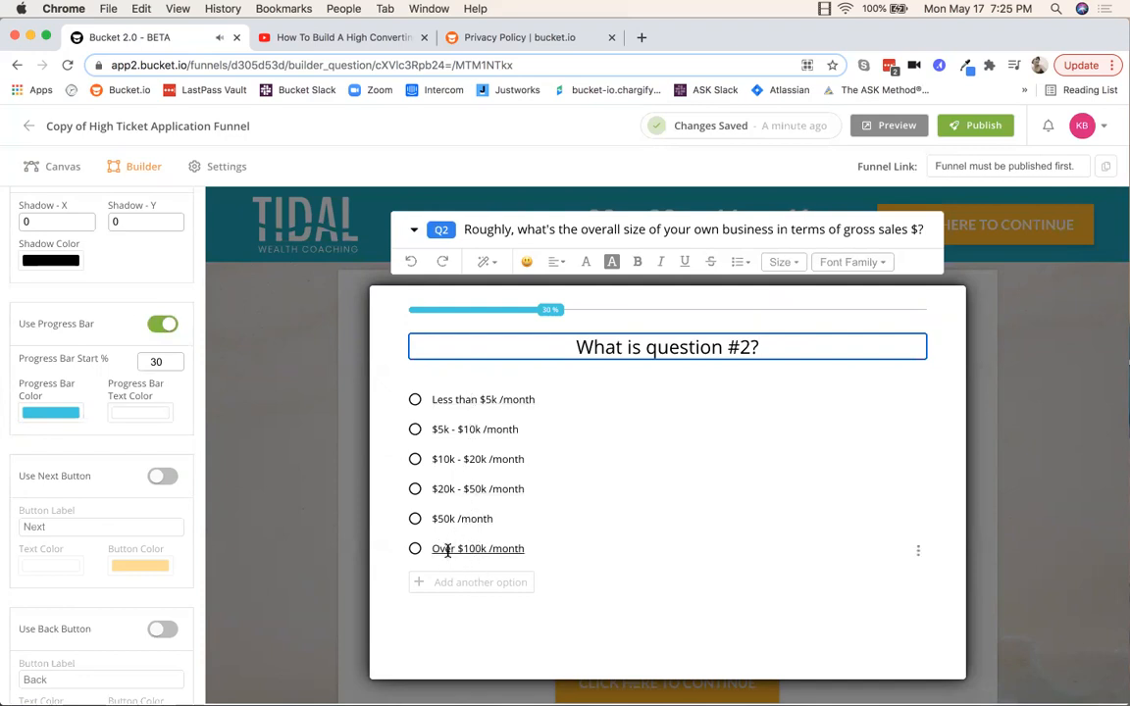
Step: Delete the Over $100k /month choice and add a 'New option here' choice
{"action": "left_click", "coordinate": [918, 553]}
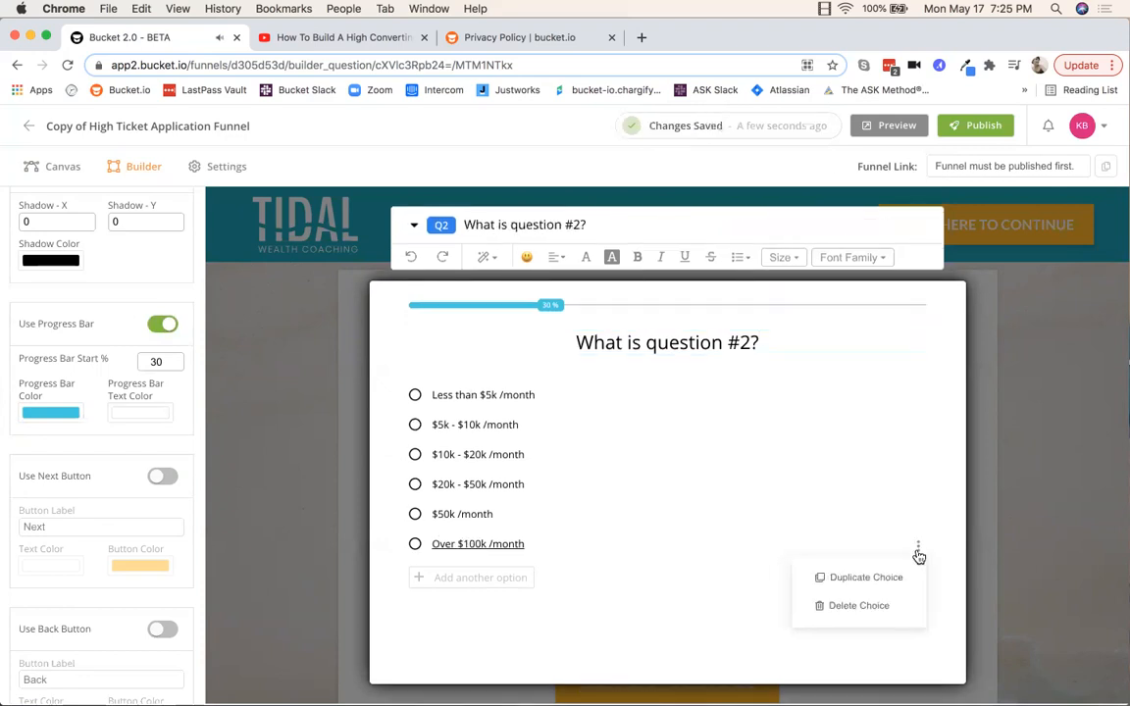
{"action": "left_click", "coordinate": [845, 612]}
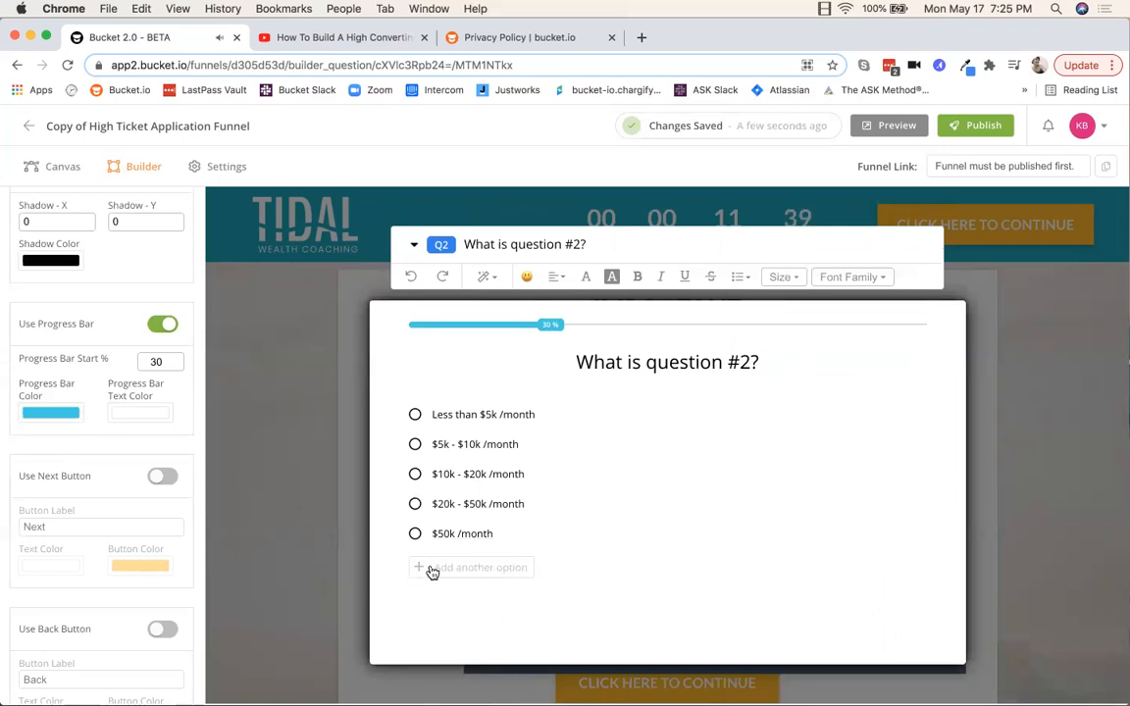
{"action": "left_click", "coordinate": [474, 569]}
{"action": "left_click", "coordinate": [470, 548]}
{"action": "type", "text": "New option here"}
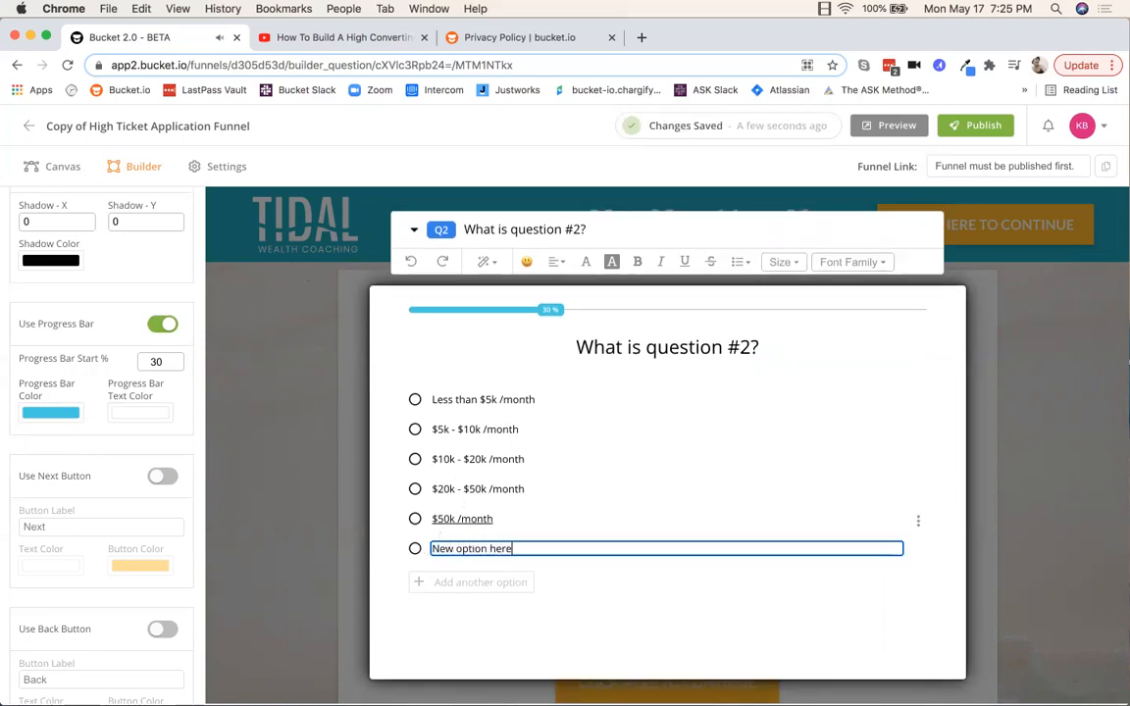
Step: Rename the first two choices to 'Option 1' and 'Option 2'
{"action": "left_click", "coordinate": [466, 399]}
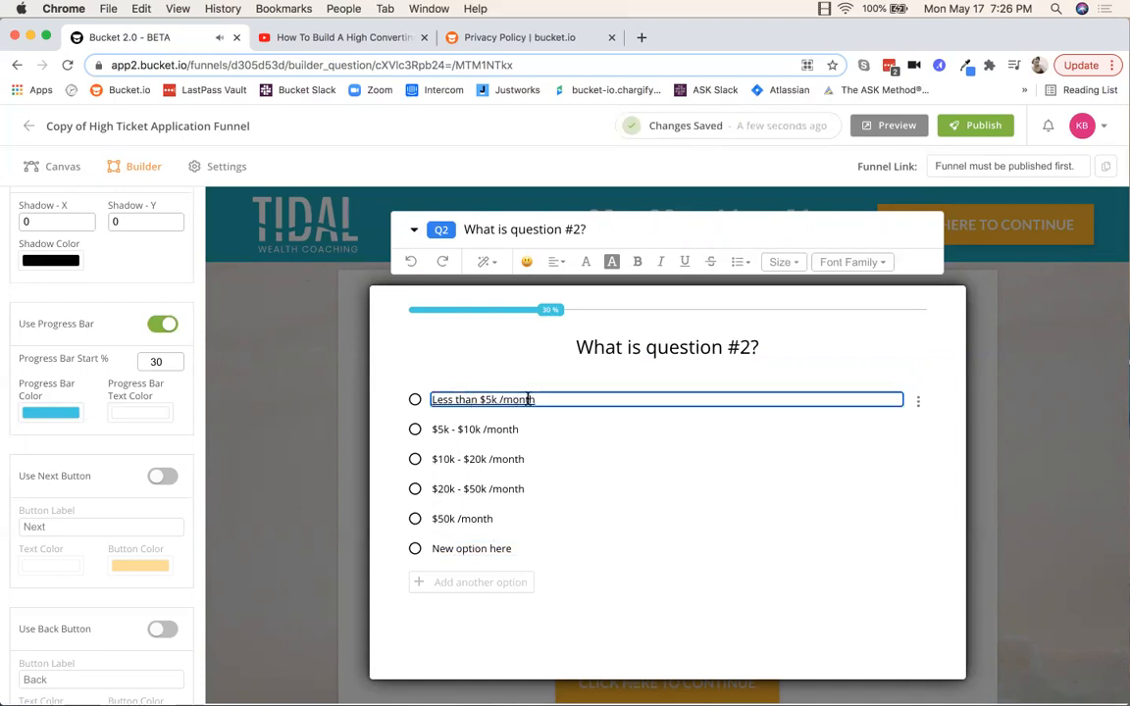
{"action": "left_click_drag", "start_coordinate": [539, 399], "coordinate": [426, 402]}
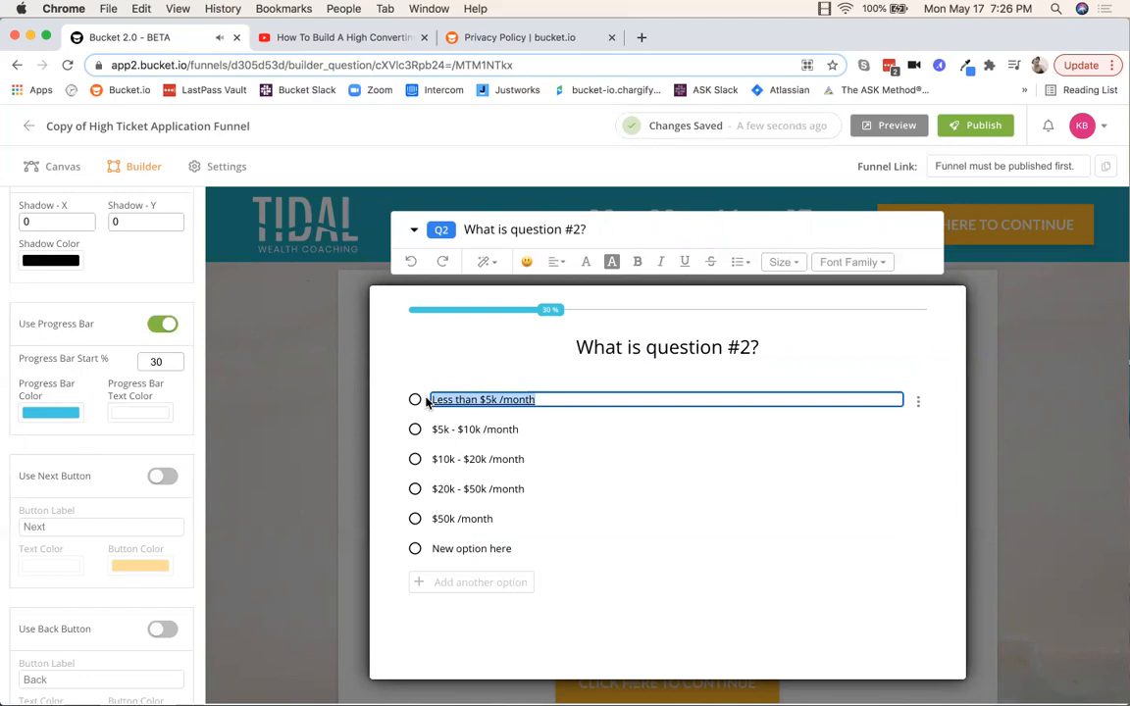
{"action": "key", "text": "BackSpace"}
{"action": "type", "text": "Option 1"}
{"action": "left_click", "coordinate": [438, 429]}
{"action": "left_click", "coordinate": [530, 429]}
{"action": "key", "text": "super+a"}
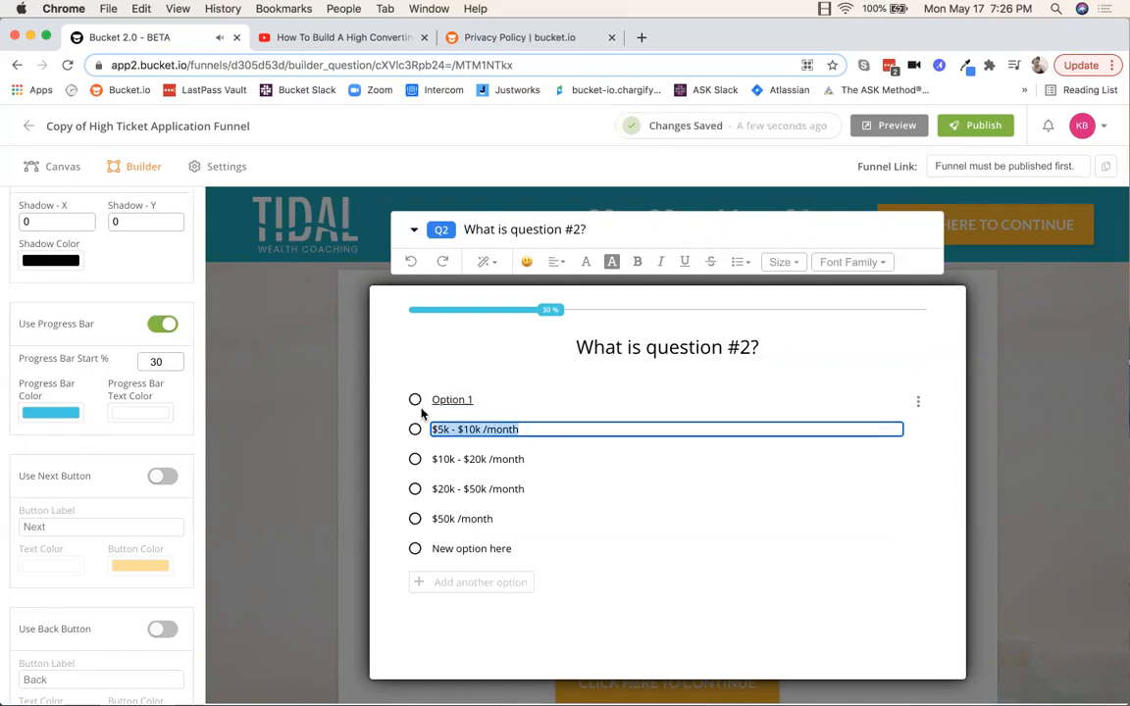
{"action": "type", "text": "Option 2"}
{"action": "left_click", "coordinate": [437, 459]}
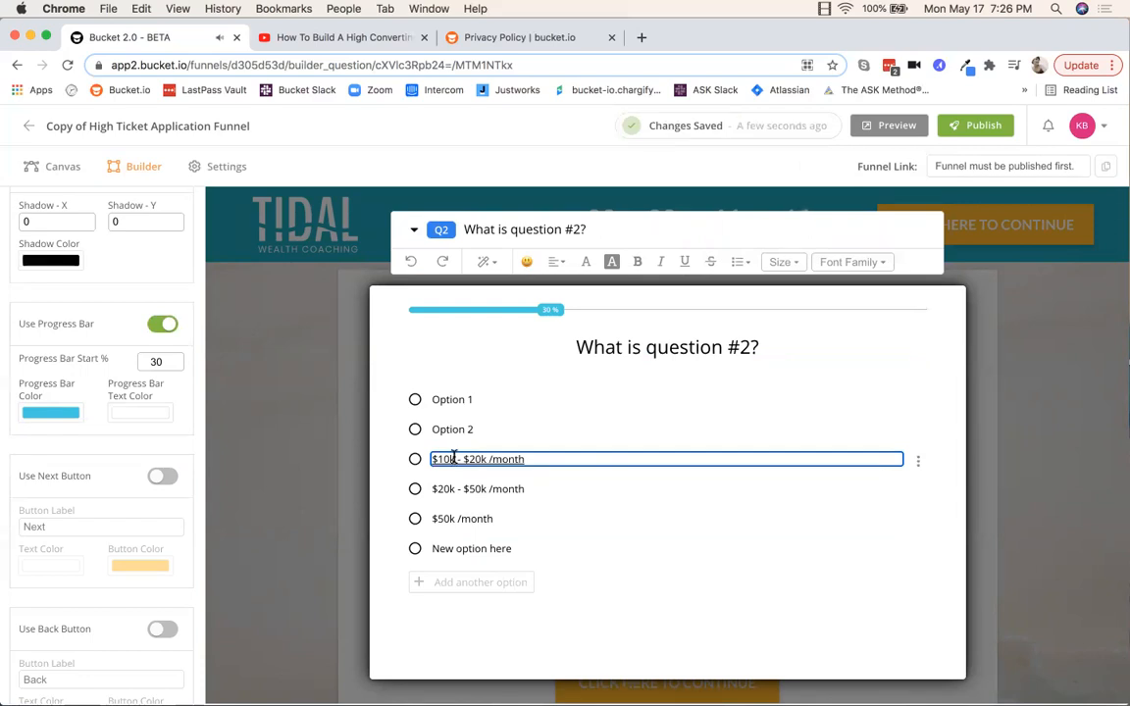
{"action": "left_click", "coordinate": [411, 233]}
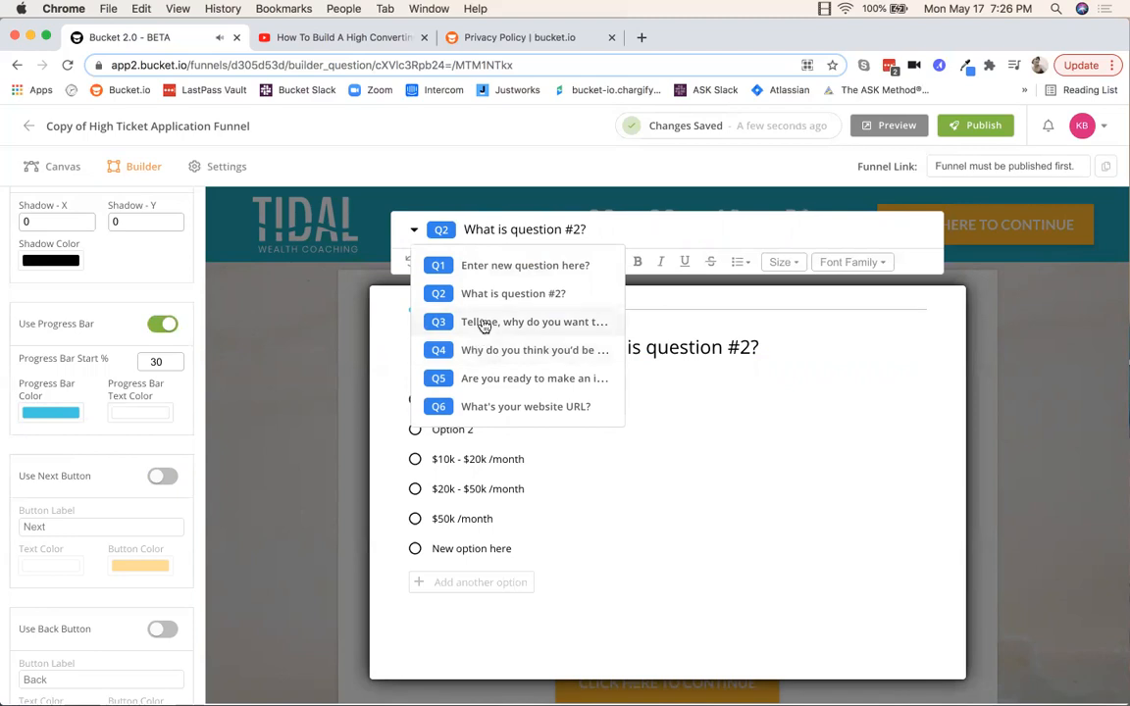
Step: Bring up Q3, the Business Coaching Program question, and review its title
{"action": "left_click", "coordinate": [478, 325]}
{"action": "left_click", "coordinate": [605, 395]}
{"action": "left_click_drag", "start_coordinate": [830, 422], "coordinate": [485, 398]}
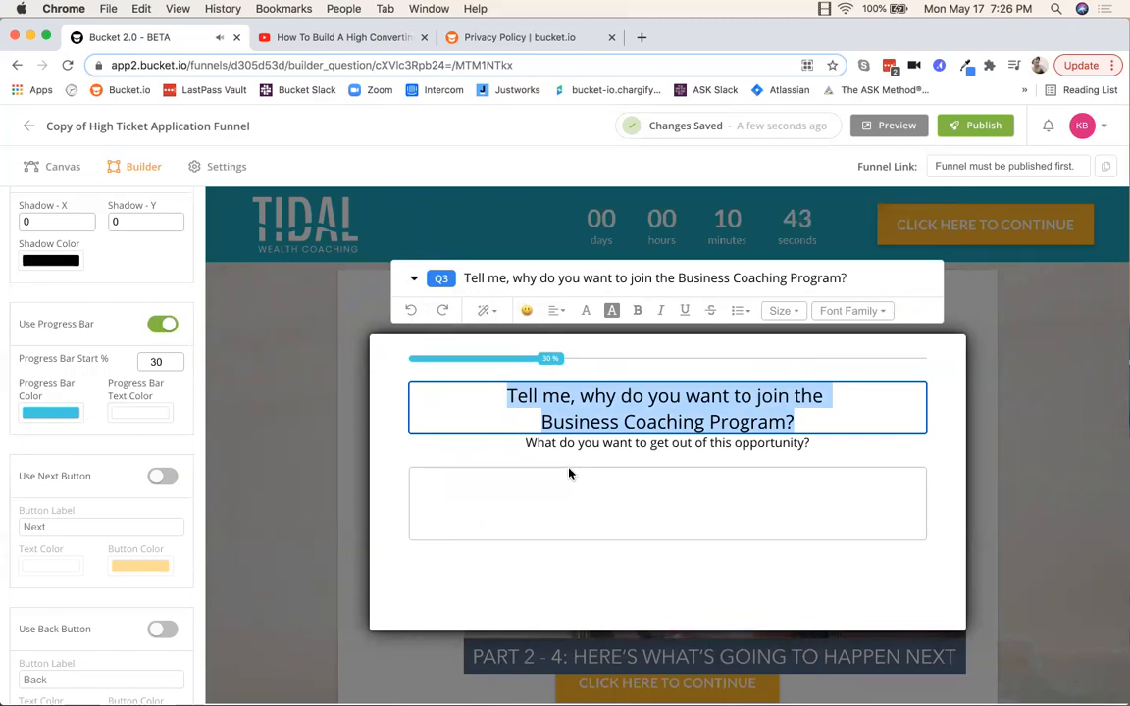
{"action": "left_click", "coordinate": [414, 278]}
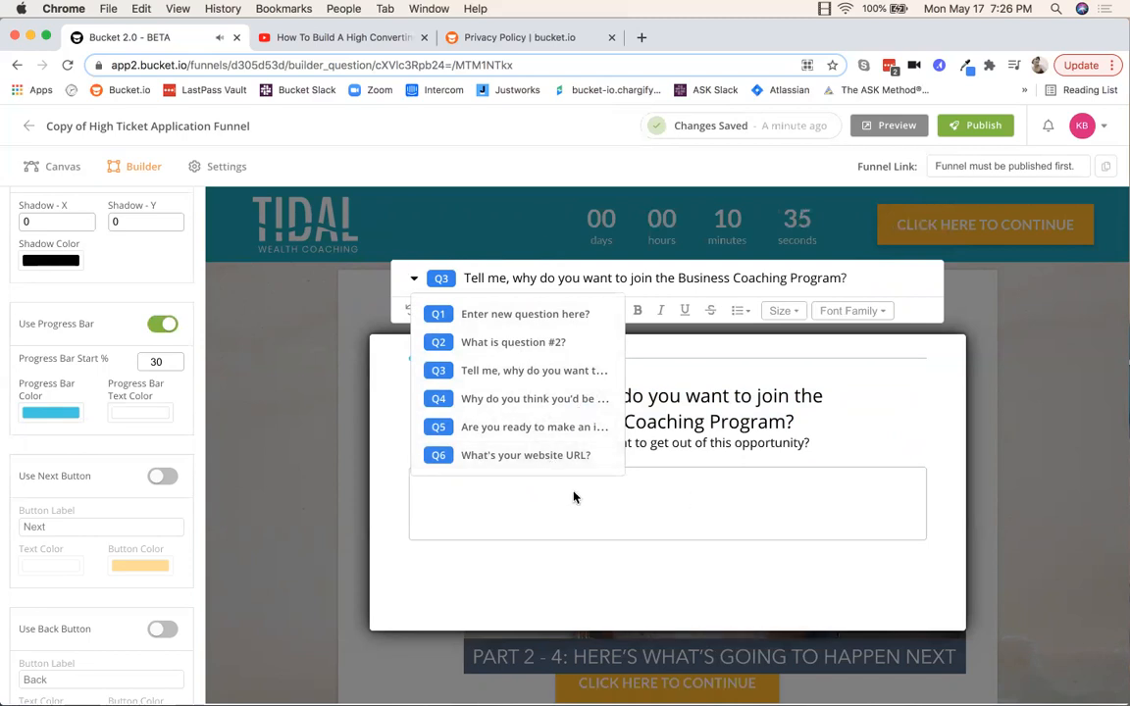
{"action": "left_click", "coordinate": [922, 403]}
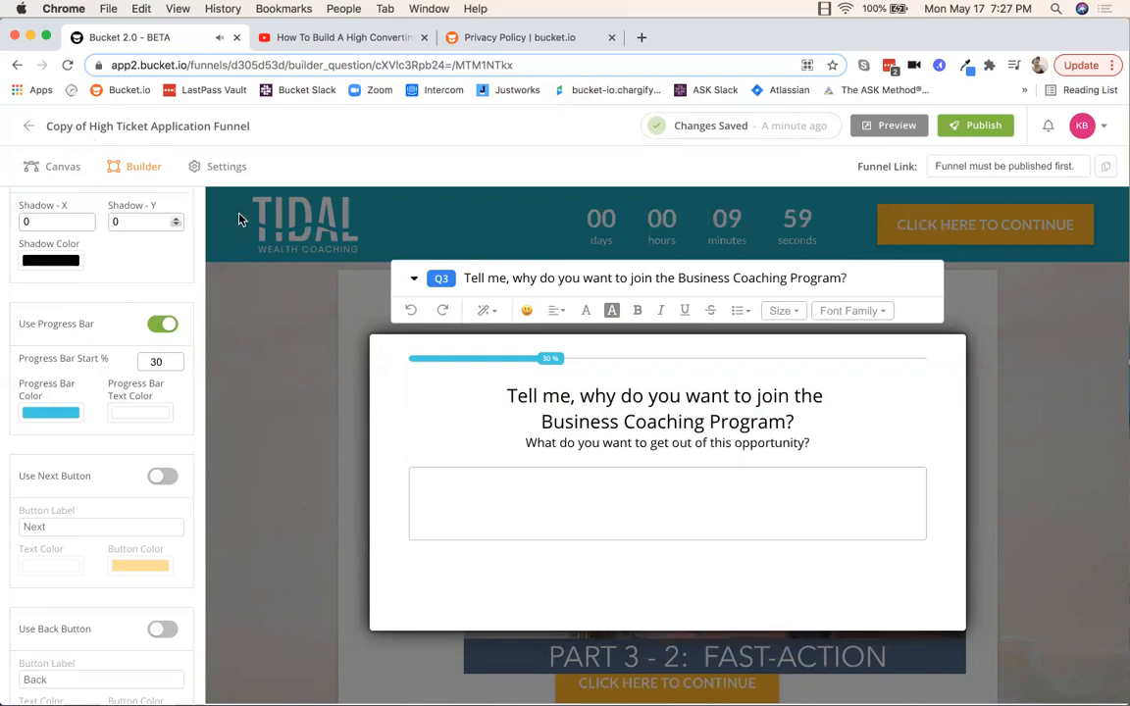
Step: On the funnel map, link Q2's 'New option here' choice to the Q3 node
{"action": "left_click", "coordinate": [59, 168]}
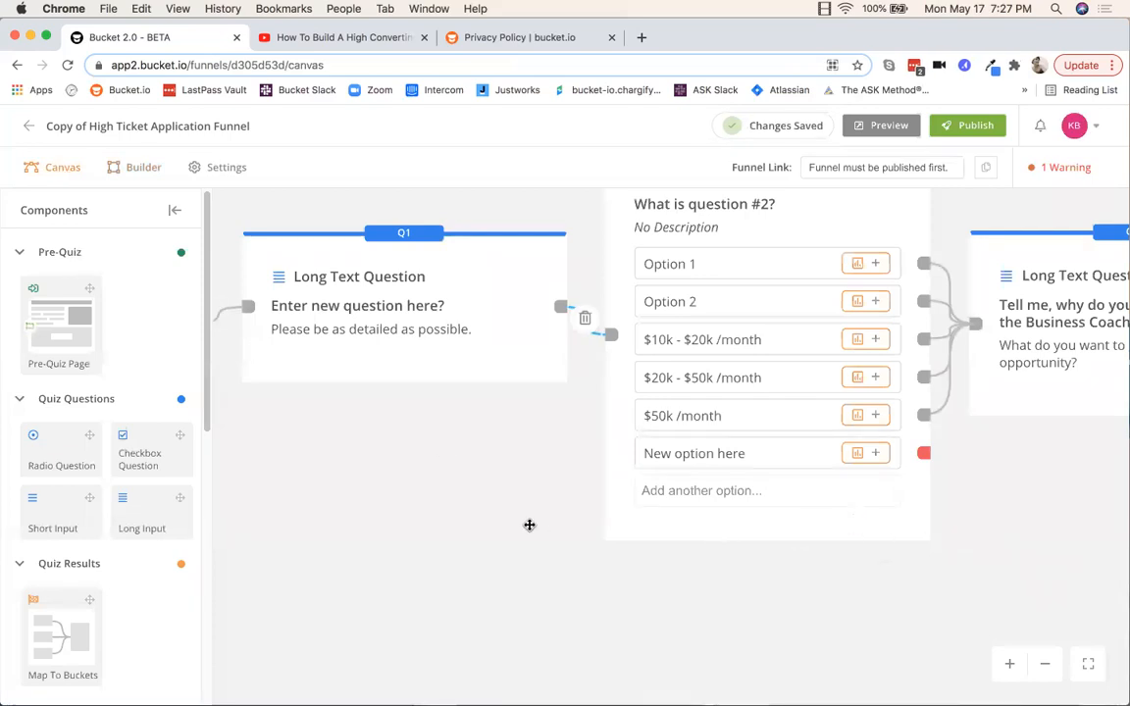
{"action": "scroll", "coordinate": [514, 526], "scroll_direction": "down", "scroll_amount": 5}
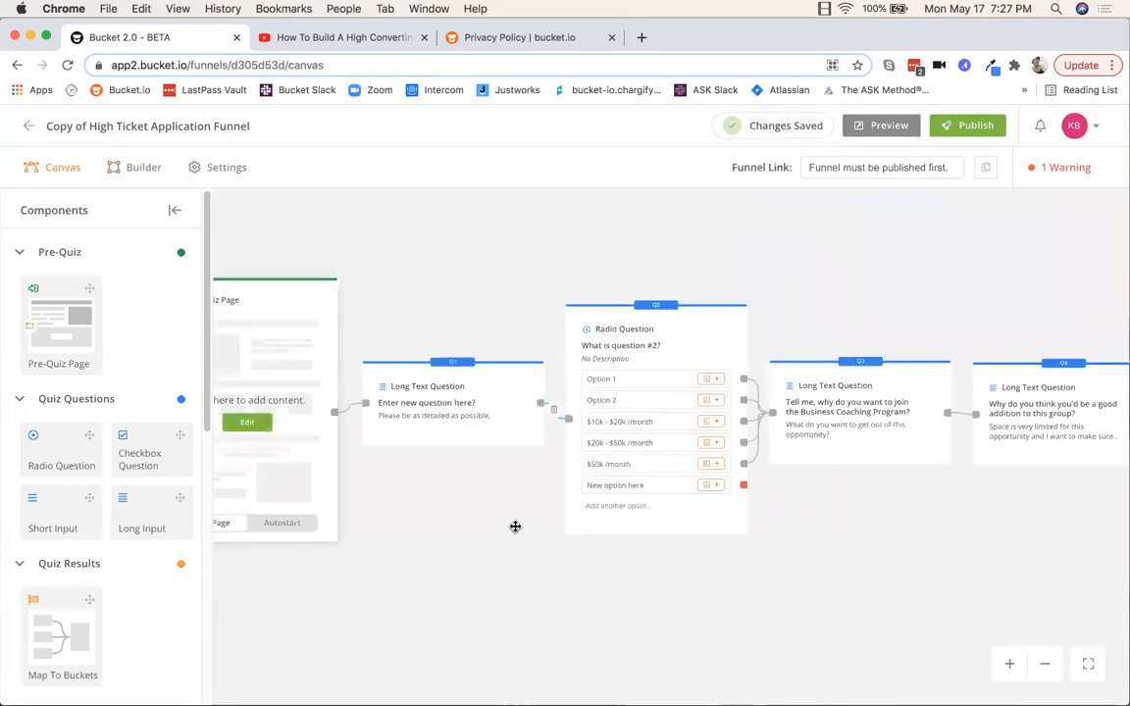
{"action": "scroll", "coordinate": [491, 495], "scroll_direction": "up", "scroll_amount": 5}
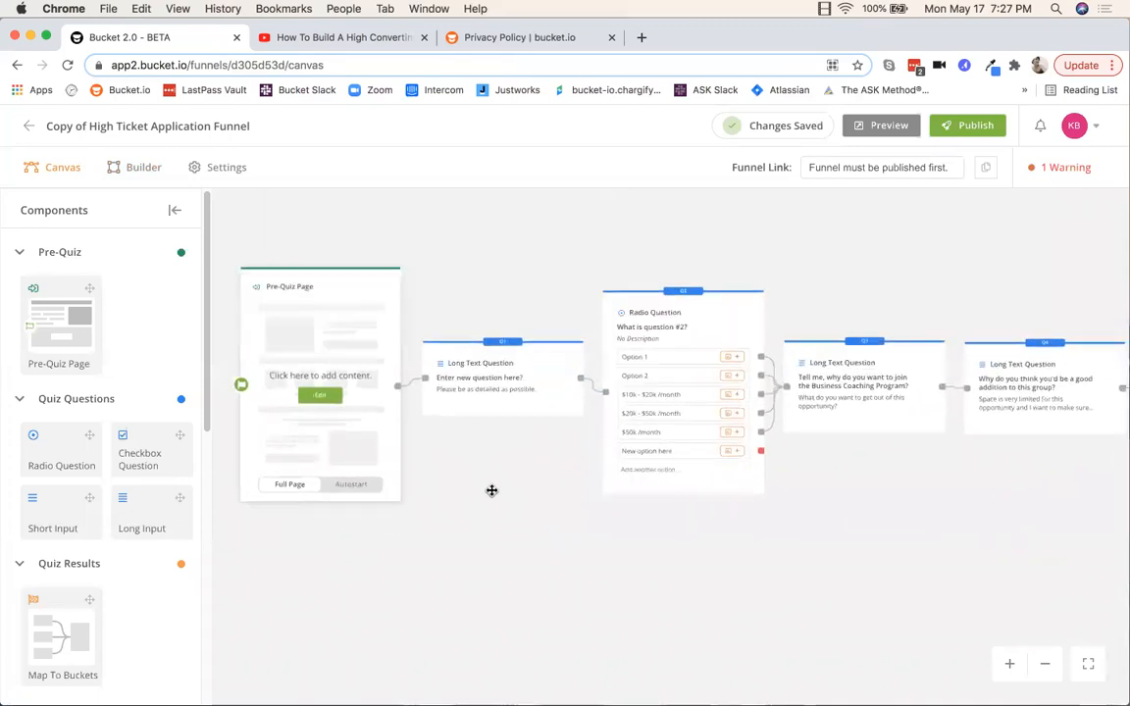
{"action": "left_click_drag", "start_coordinate": [479, 478], "coordinate": [485, 476]}
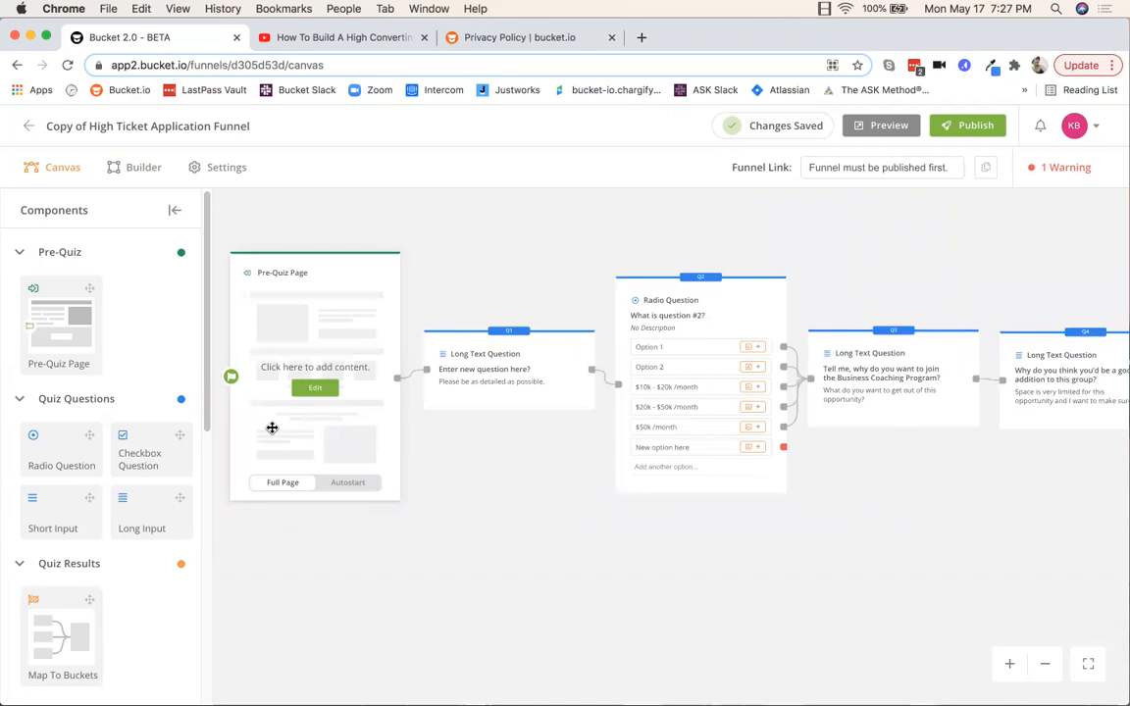
{"action": "left_click_drag", "start_coordinate": [865, 525], "coordinate": [691, 524]}
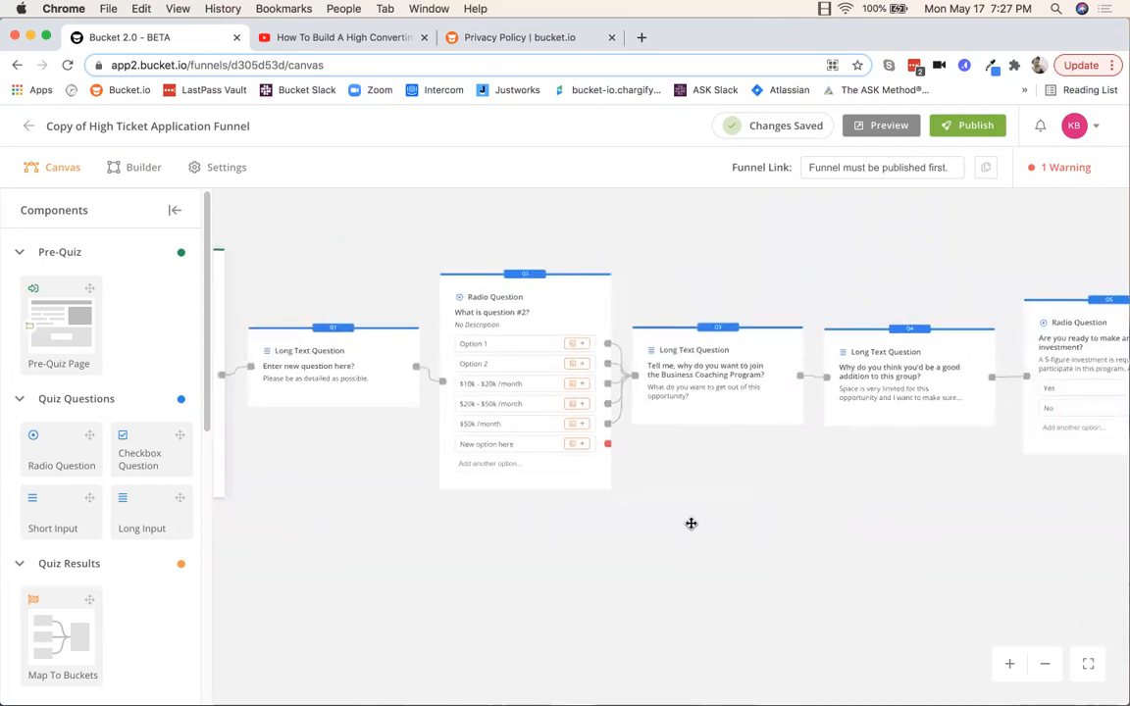
{"action": "scroll", "coordinate": [680, 444], "scroll_direction": "up", "scroll_amount": 5}
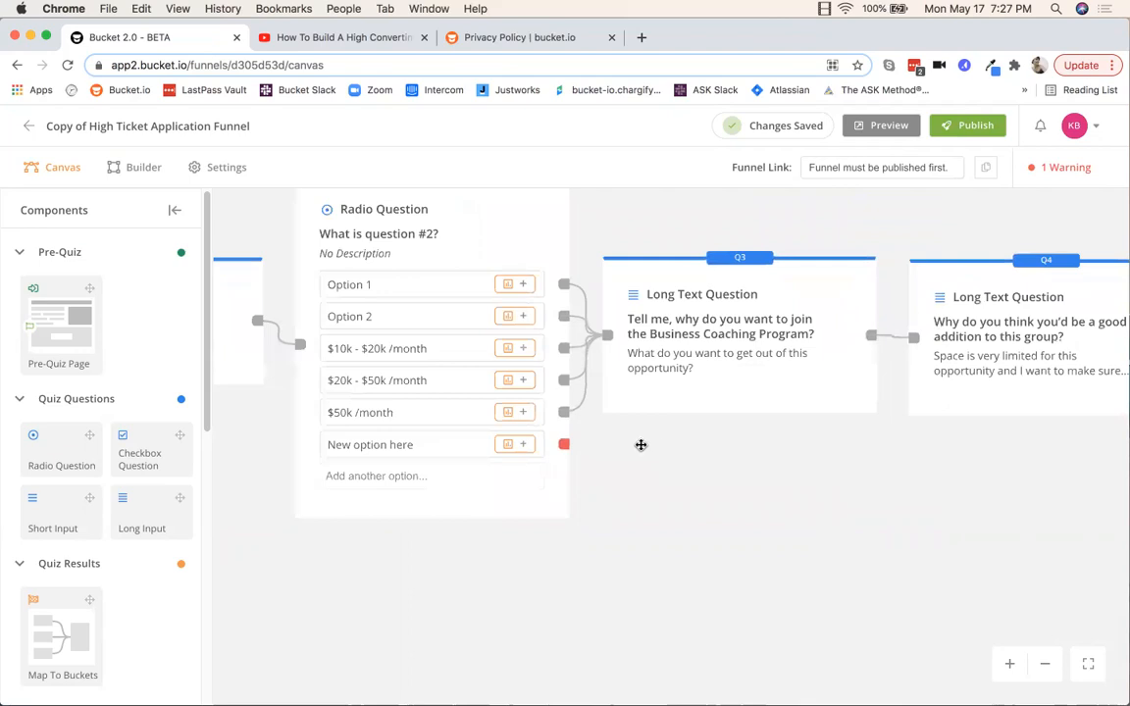
{"action": "left_click_drag", "start_coordinate": [661, 403], "coordinate": [682, 405]}
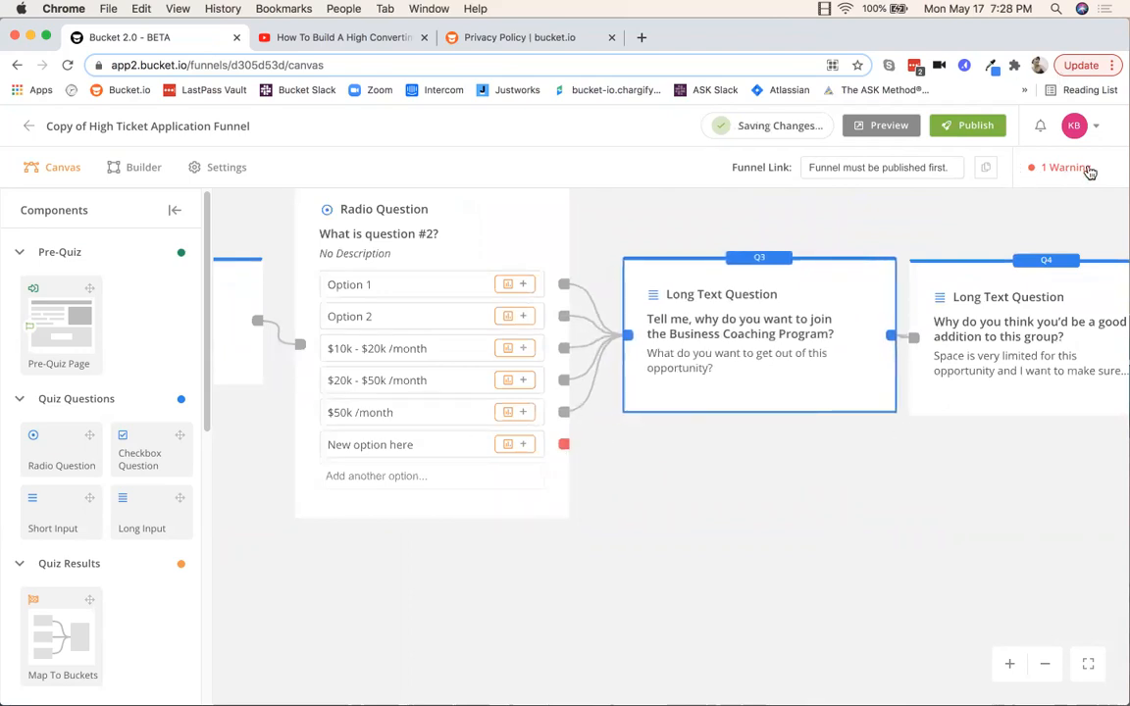
{"action": "left_click_drag", "start_coordinate": [564, 449], "coordinate": [632, 353]}
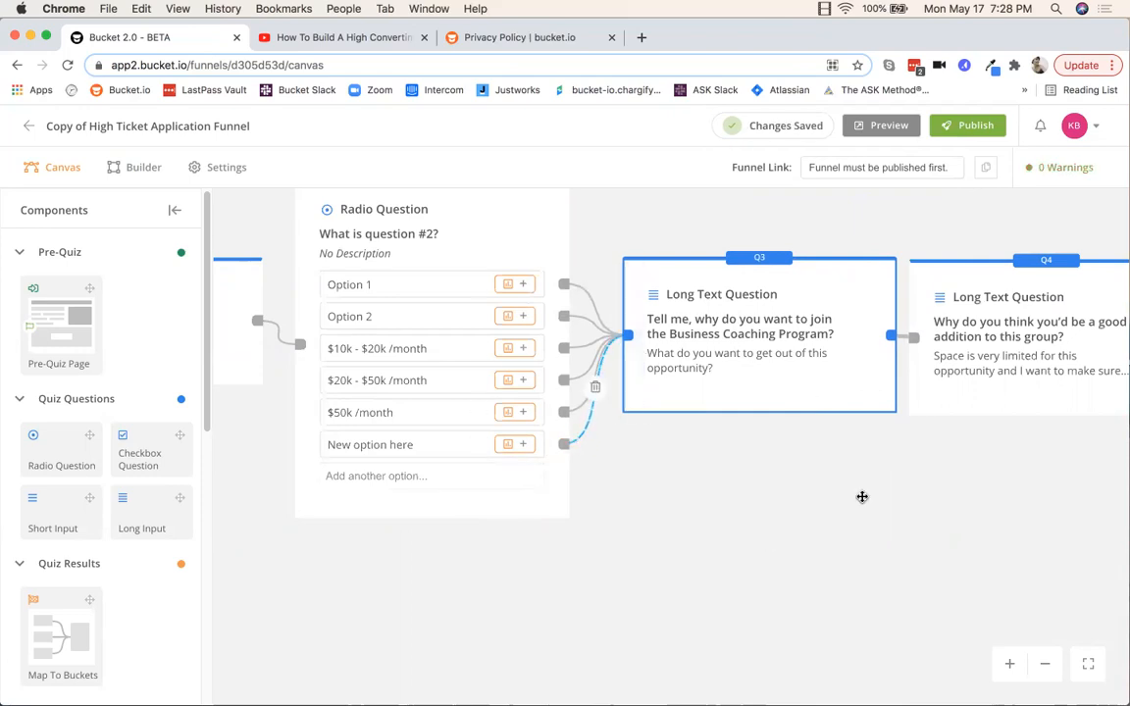
{"action": "left_click_drag", "start_coordinate": [1042, 505], "coordinate": [574, 505]}
Step: Pan the funnel map past Q4–Q6 to reveal Quiz Results, Lead Capture and Thank You Page
{"action": "left_click_drag", "start_coordinate": [1005, 511], "coordinate": [672, 496]}
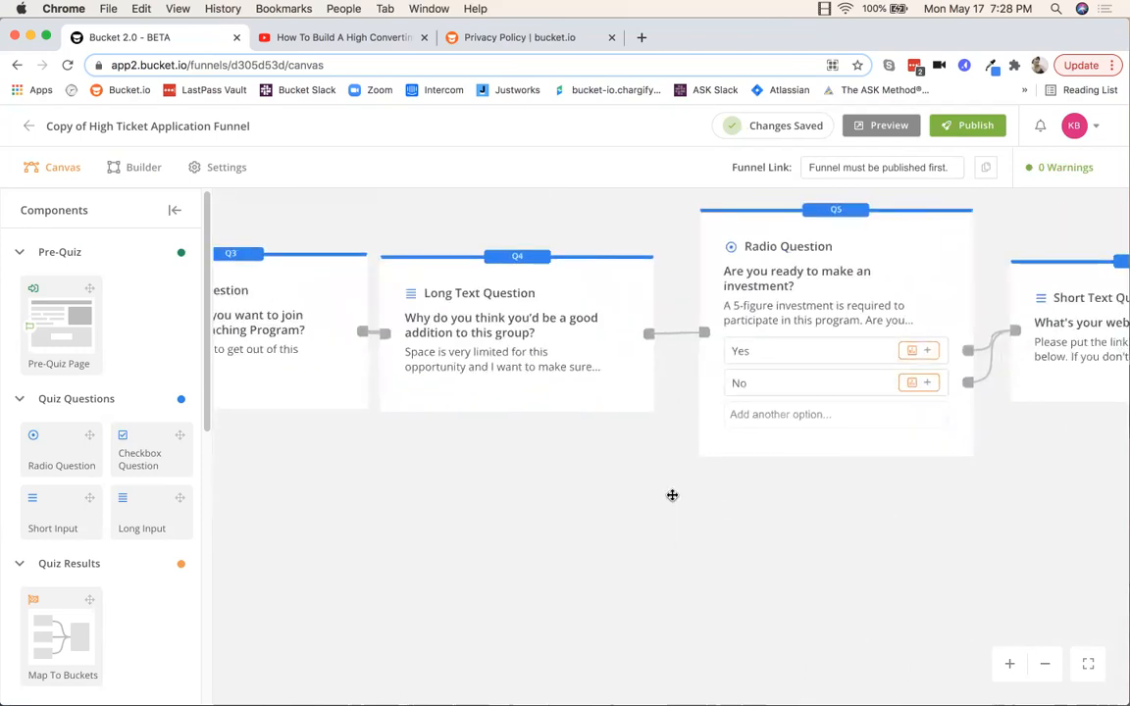
{"action": "left_click_drag", "start_coordinate": [952, 509], "coordinate": [573, 494]}
{"action": "left_click_drag", "start_coordinate": [774, 460], "coordinate": [718, 499]}
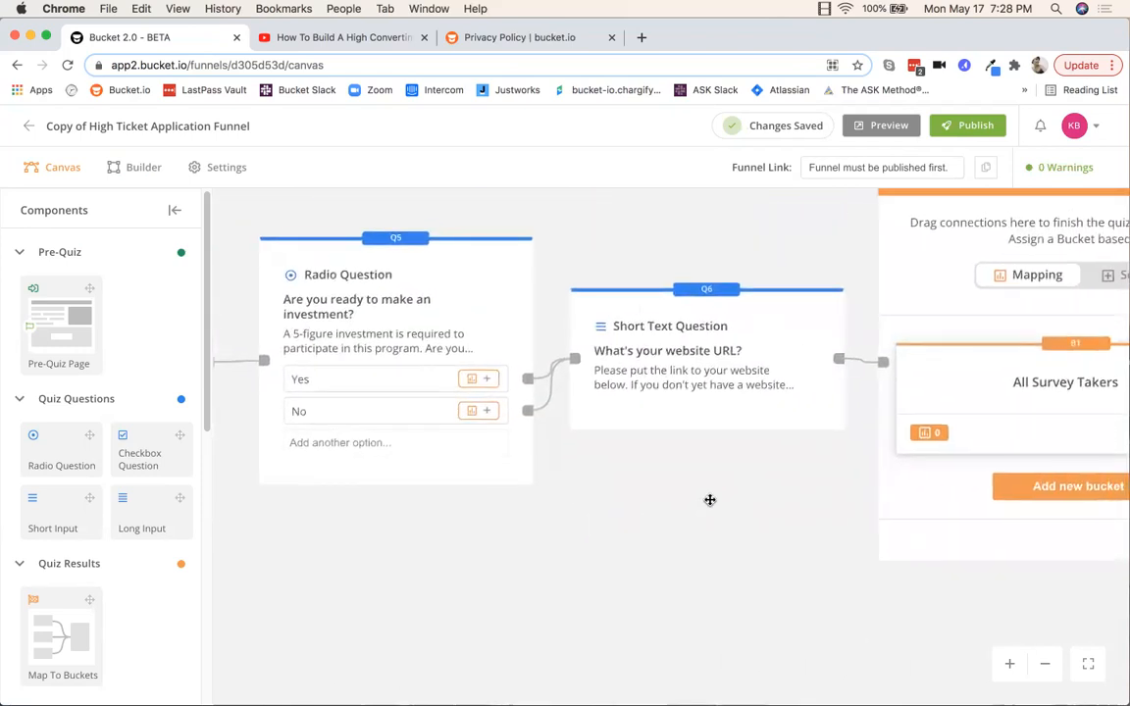
{"action": "left_click_drag", "start_coordinate": [718, 441], "coordinate": [379, 560]}
{"action": "left_click_drag", "start_coordinate": [810, 599], "coordinate": [761, 578]}
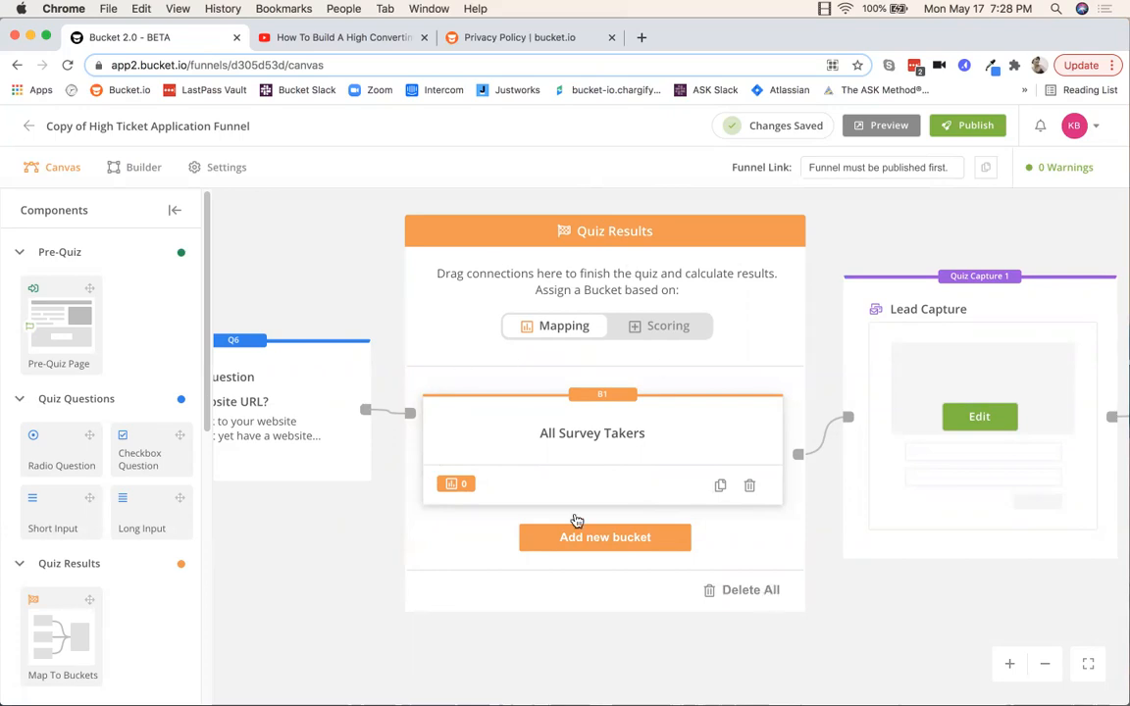
{"action": "left_click_drag", "start_coordinate": [920, 633], "coordinate": [514, 628]}
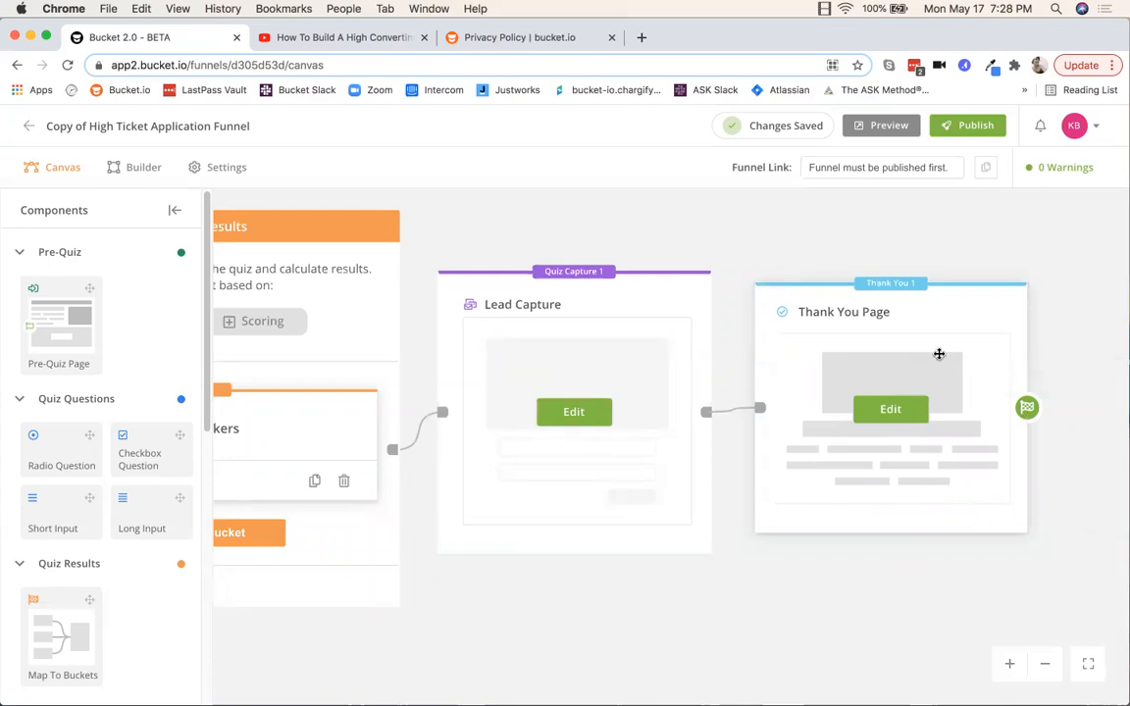
Step: Fit the funnel to view, zoom into the Pre-Quiz Page card and edit it in the Builder
{"action": "left_click", "coordinate": [1088, 664]}
{"action": "left_click_drag", "start_coordinate": [277, 361], "coordinate": [423, 490]}
{"action": "scroll", "coordinate": [423, 490], "scroll_direction": "up", "scroll_amount": 5}
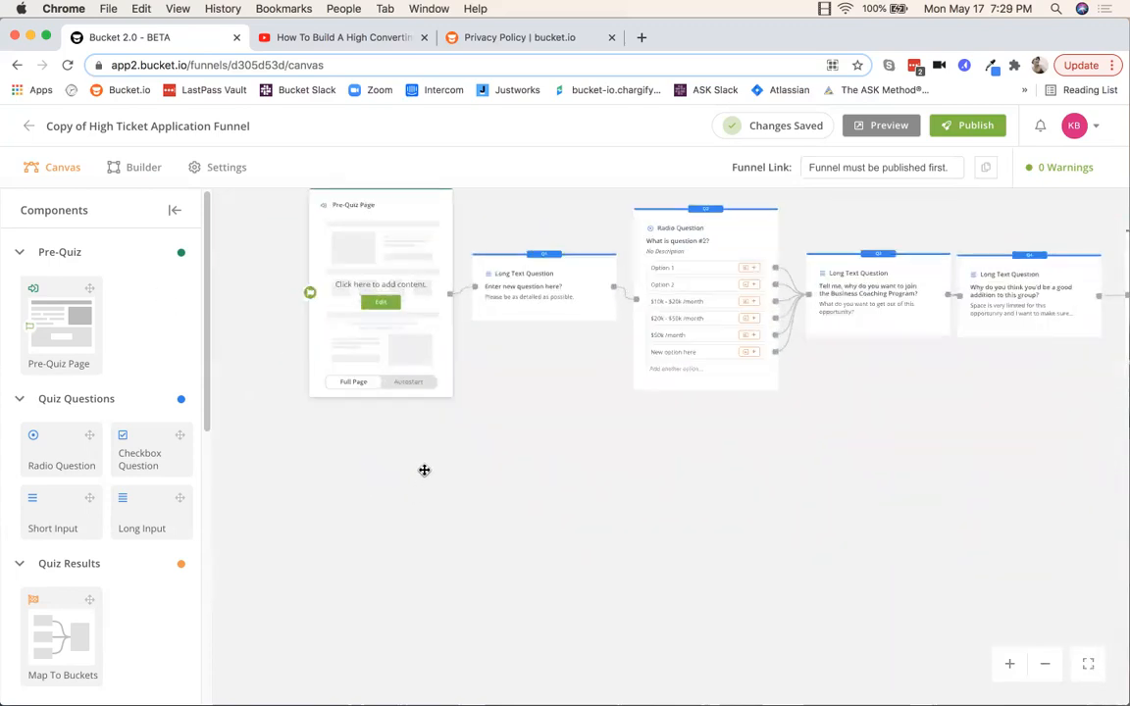
{"action": "scroll", "coordinate": [579, 538], "scroll_direction": "up", "scroll_amount": 3}
{"action": "left_click_drag", "start_coordinate": [518, 474], "coordinate": [600, 543]}
{"action": "scroll", "coordinate": [600, 540], "scroll_direction": "up", "scroll_amount": 1}
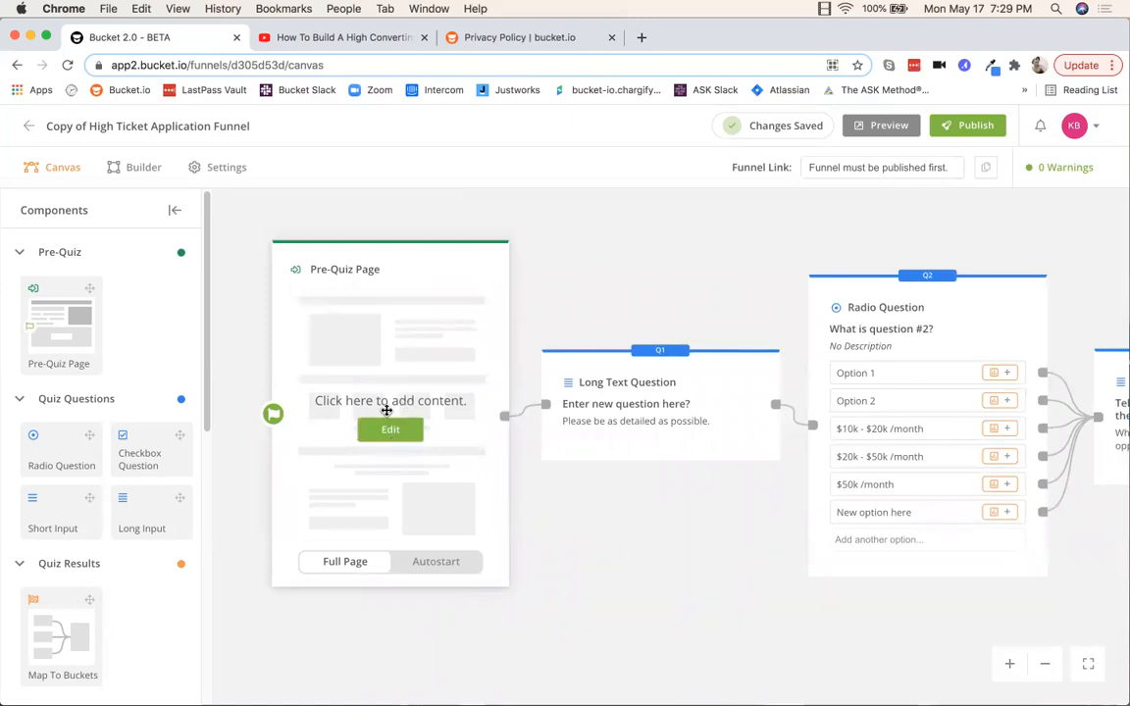
{"action": "left_click", "coordinate": [392, 431]}
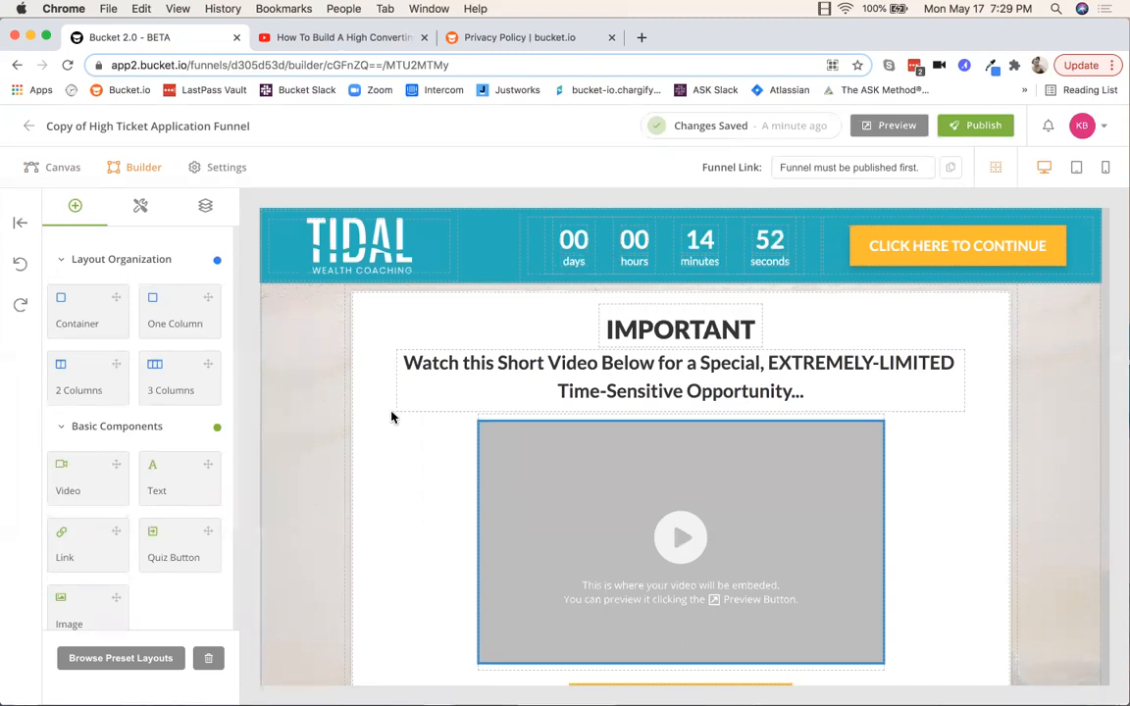
Step: Select the TIDAL Wealth Coaching logo image in the Pre-Quiz Page header
{"action": "scroll", "coordinate": [1071, 445], "scroll_direction": "down", "scroll_amount": 1}
{"action": "scroll", "coordinate": [1071, 444], "scroll_direction": "down", "scroll_amount": 3}
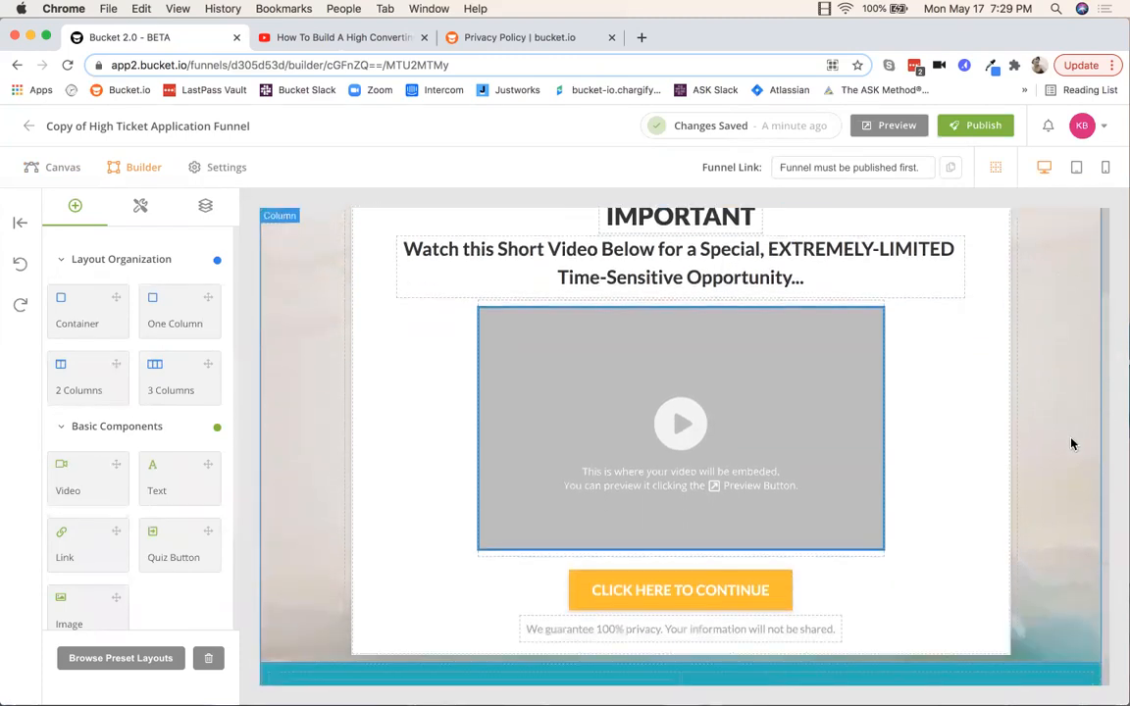
{"action": "scroll", "coordinate": [1068, 444], "scroll_direction": "up", "scroll_amount": 4}
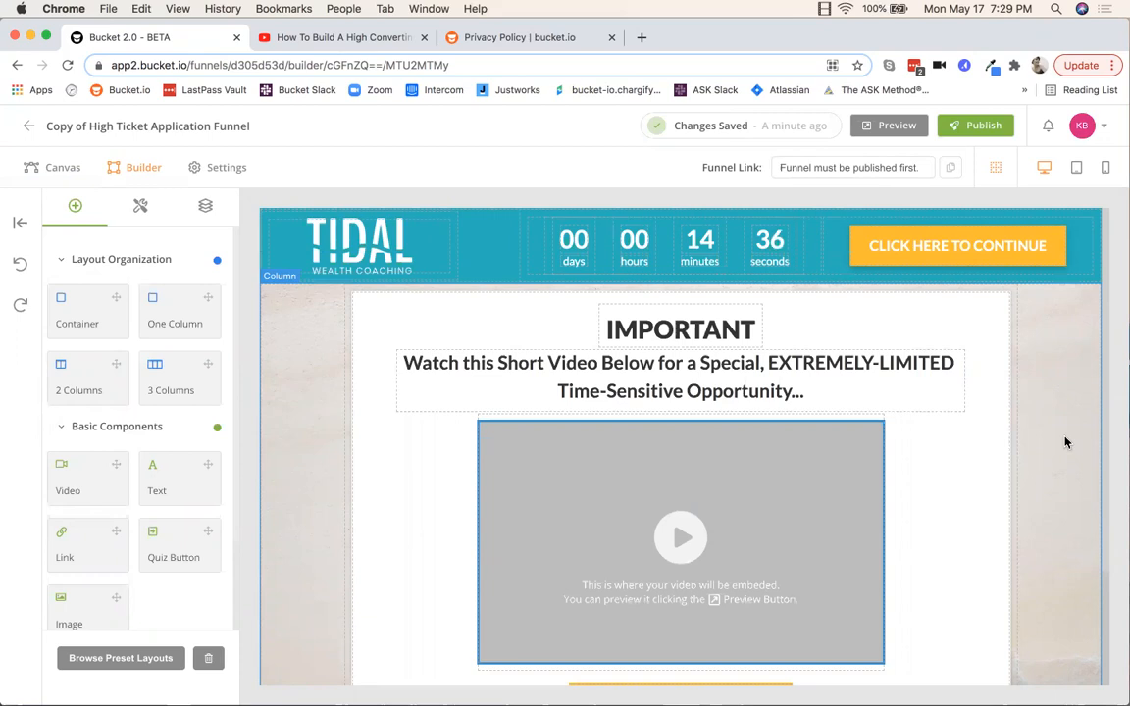
{"action": "scroll", "coordinate": [1059, 442], "scroll_direction": "down", "scroll_amount": 3}
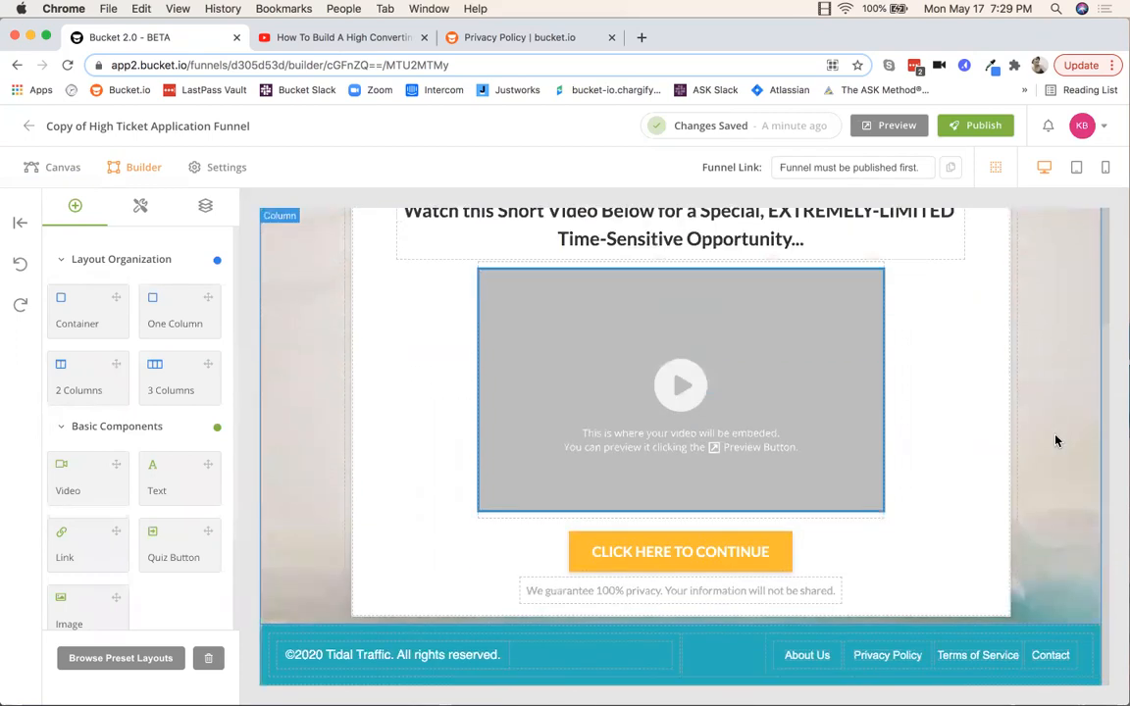
{"action": "scroll", "coordinate": [1056, 441], "scroll_direction": "up", "scroll_amount": 3}
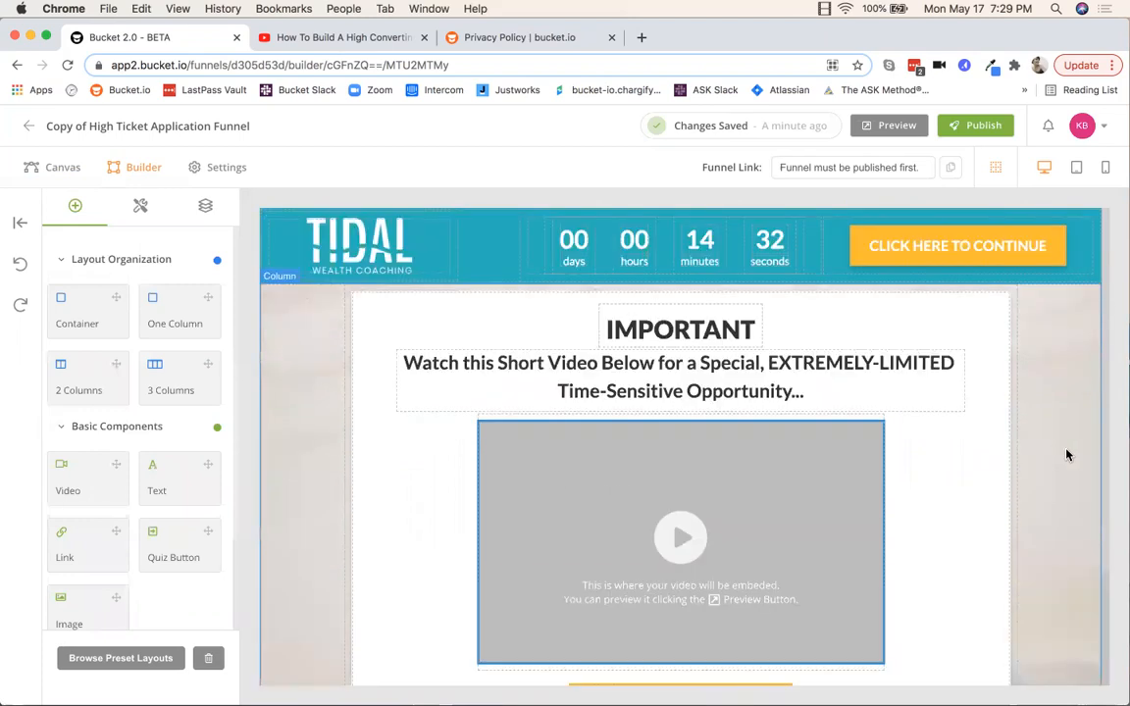
{"action": "left_click", "coordinate": [370, 243]}
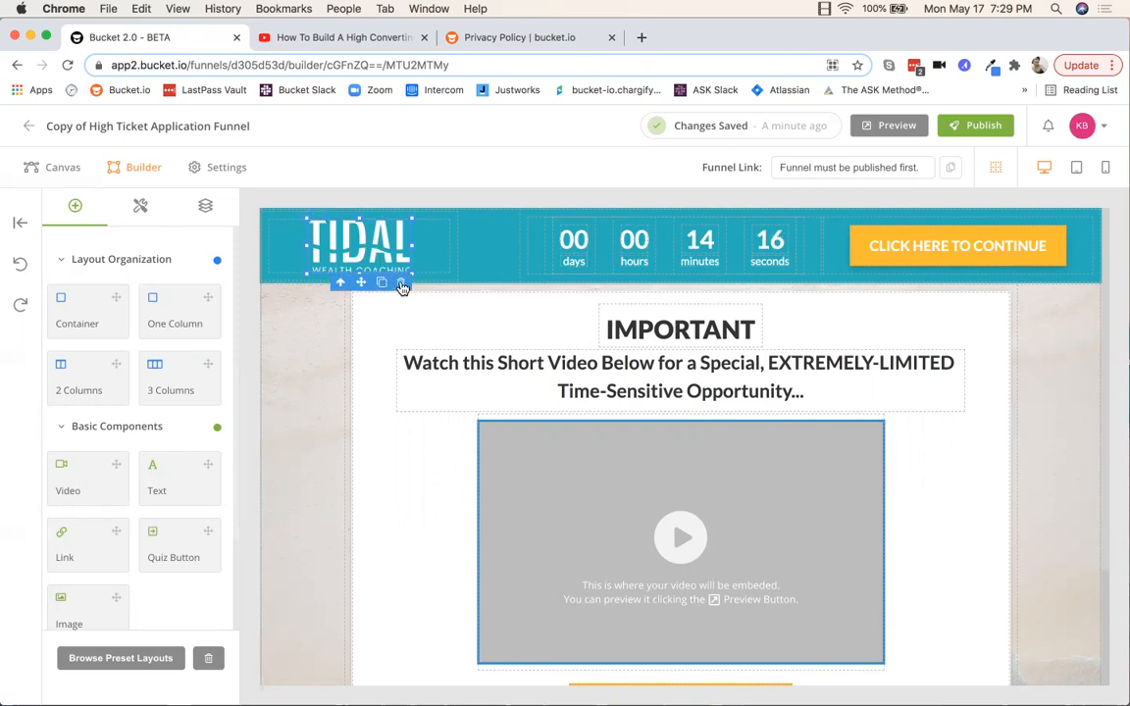
Step: Swap the header's TIDAL logo for the bucket.io logo from the image library
{"action": "double_click", "coordinate": [354, 250]}
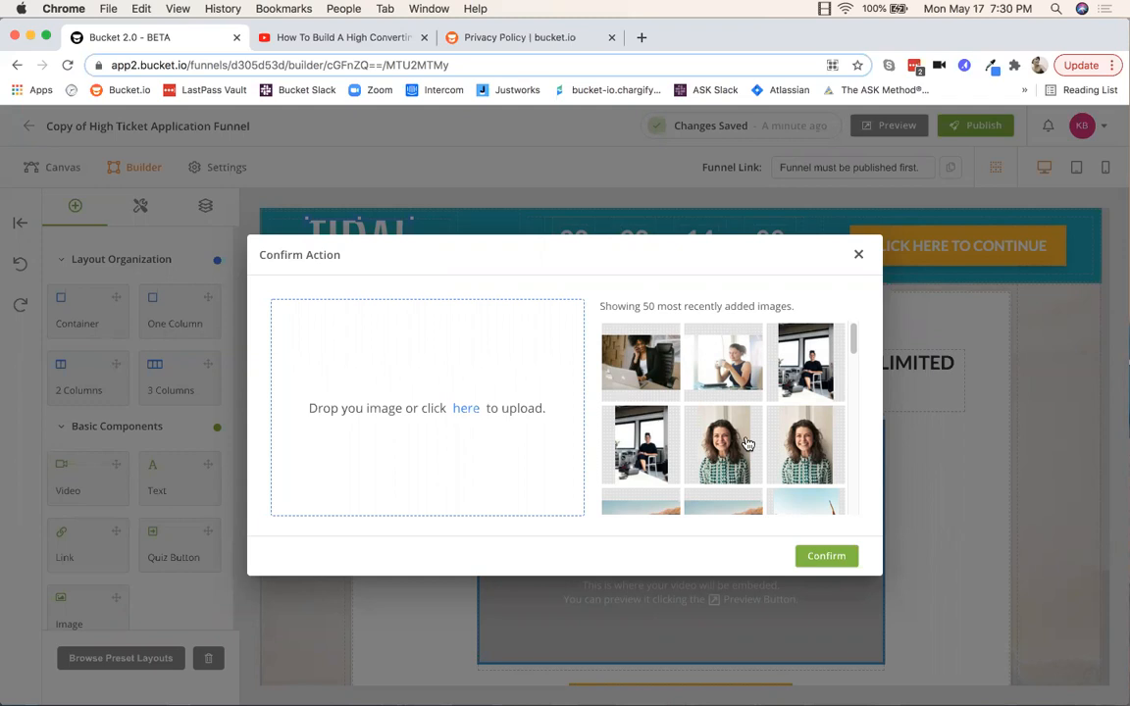
{"action": "scroll", "coordinate": [718, 446], "scroll_direction": "down", "scroll_amount": 5}
{"action": "scroll", "coordinate": [719, 446], "scroll_direction": "down", "scroll_amount": 10}
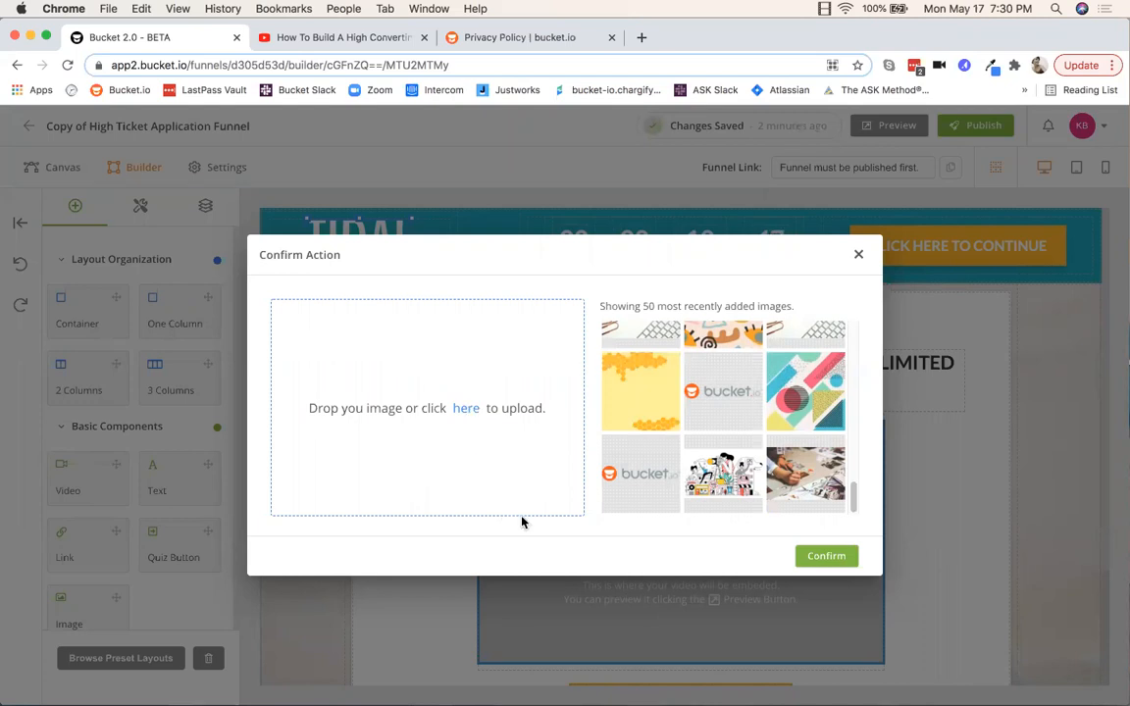
{"action": "left_click", "coordinate": [642, 472]}
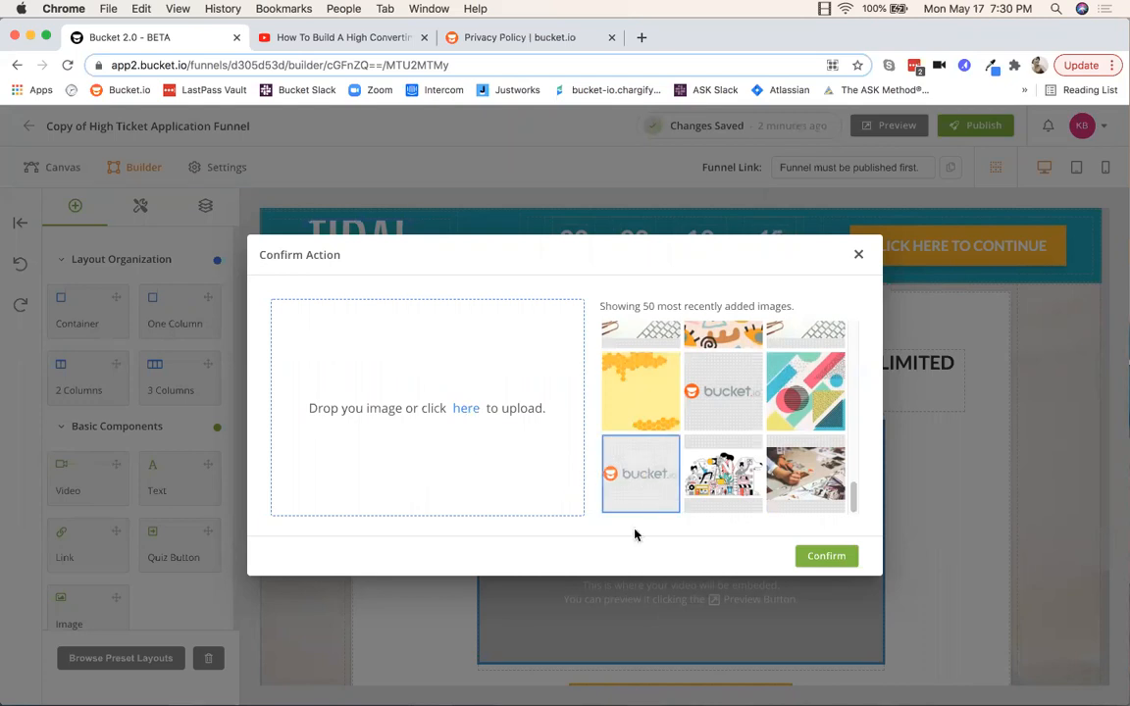
{"action": "left_click", "coordinate": [833, 557]}
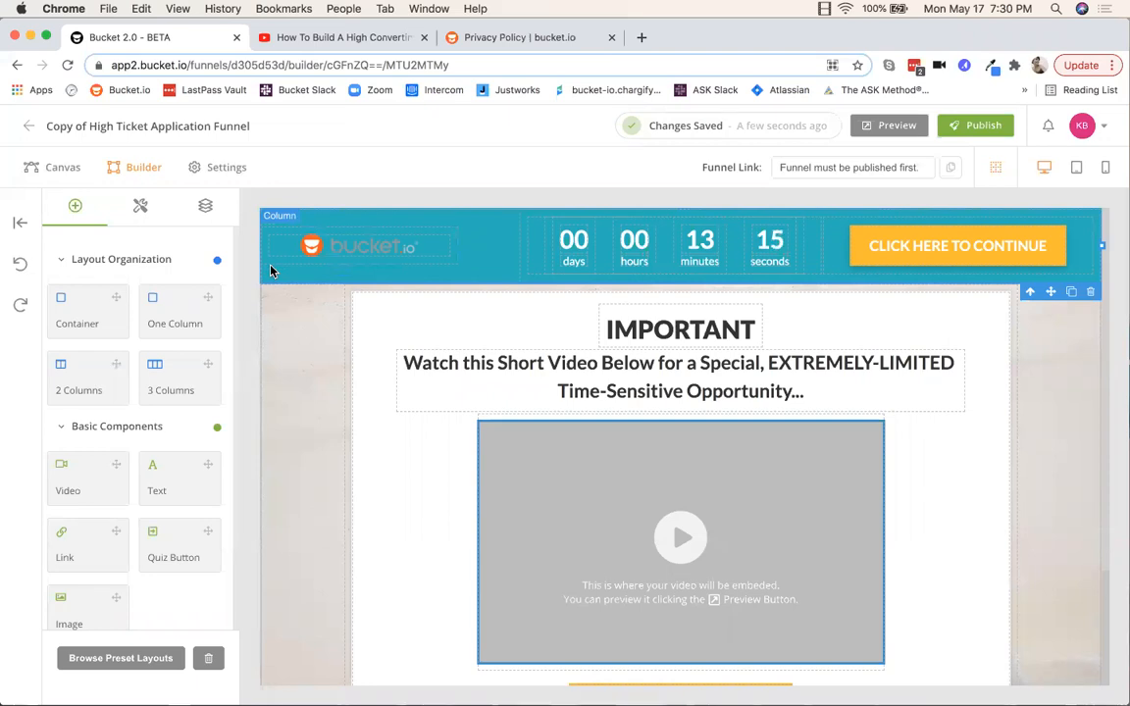
Step: Set the header section's background colour to light grey #bbc4c4
{"action": "left_click", "coordinate": [141, 206]}
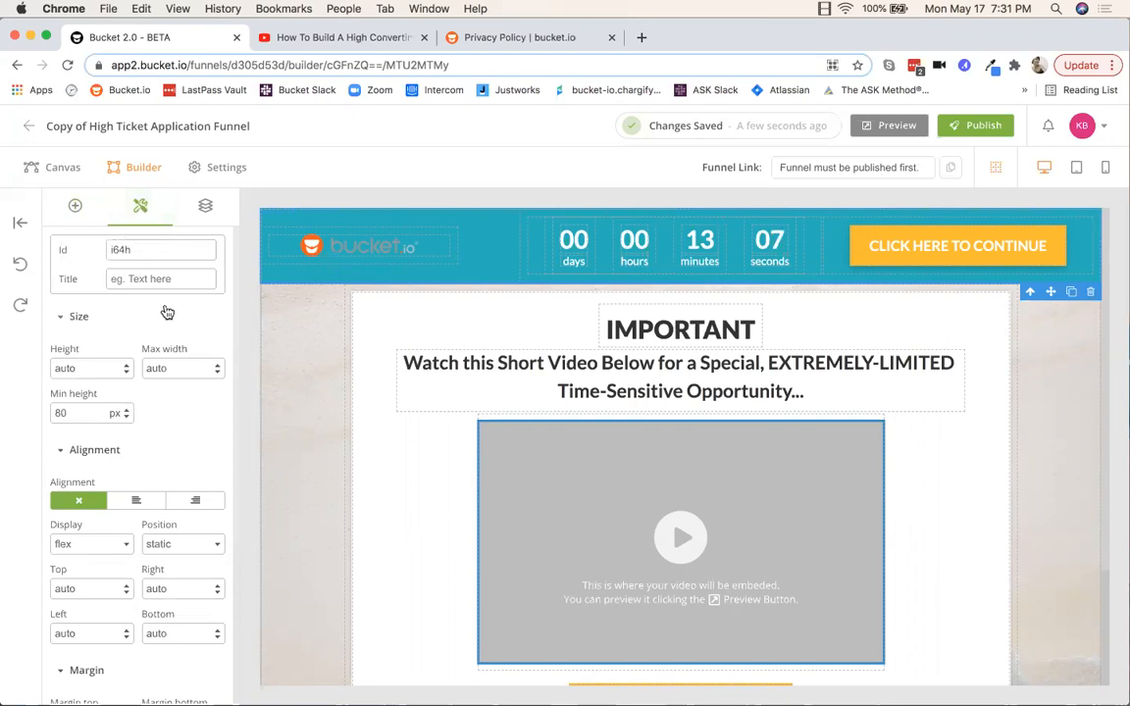
{"action": "scroll", "coordinate": [146, 297], "scroll_direction": "down", "scroll_amount": 10}
{"action": "scroll", "coordinate": [146, 299], "scroll_direction": "down", "scroll_amount": 12}
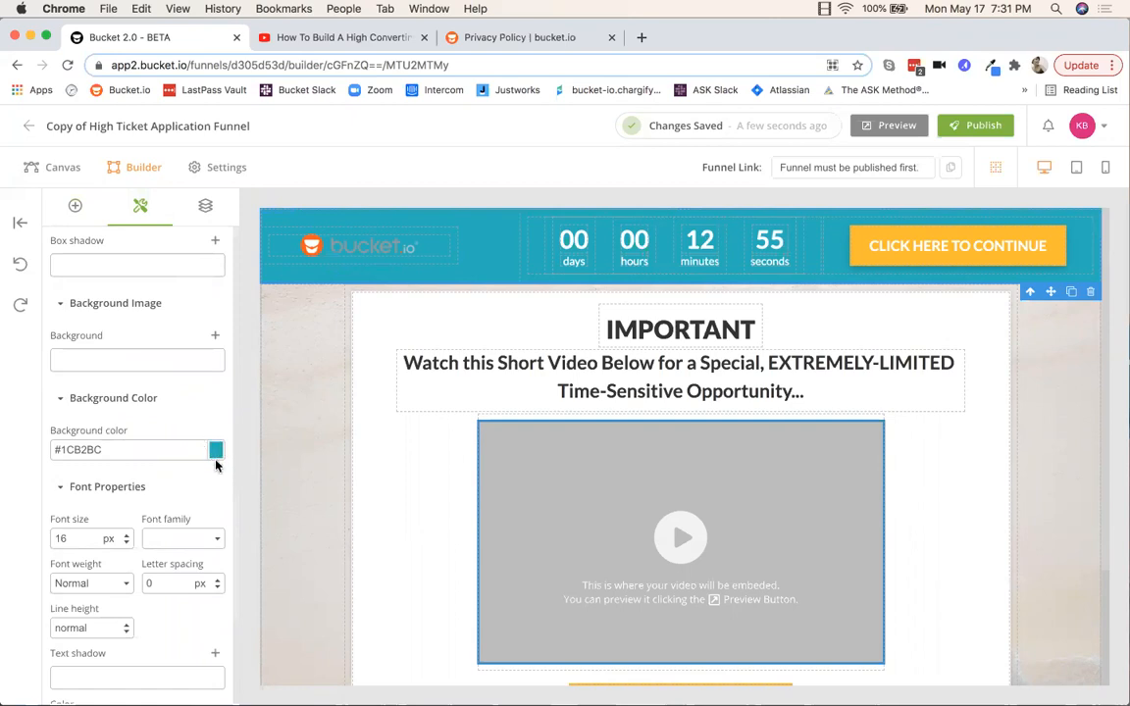
{"action": "left_click_drag", "start_coordinate": [105, 448], "coordinate": [61, 449]}
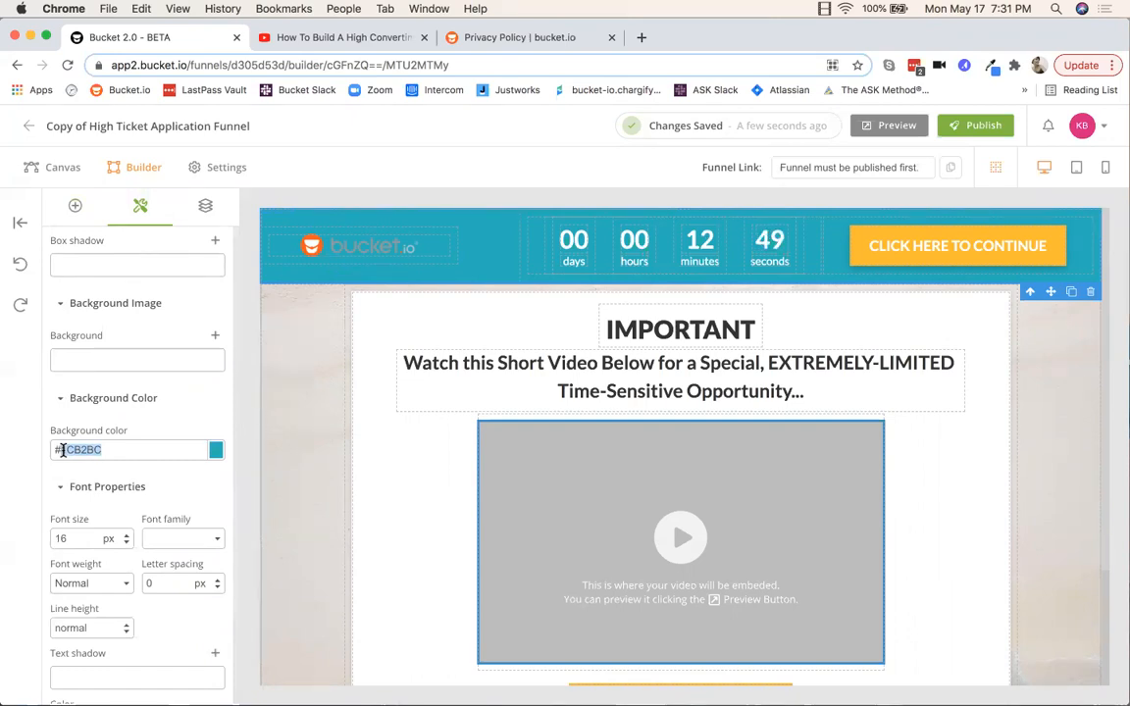
{"action": "left_click", "coordinate": [215, 451]}
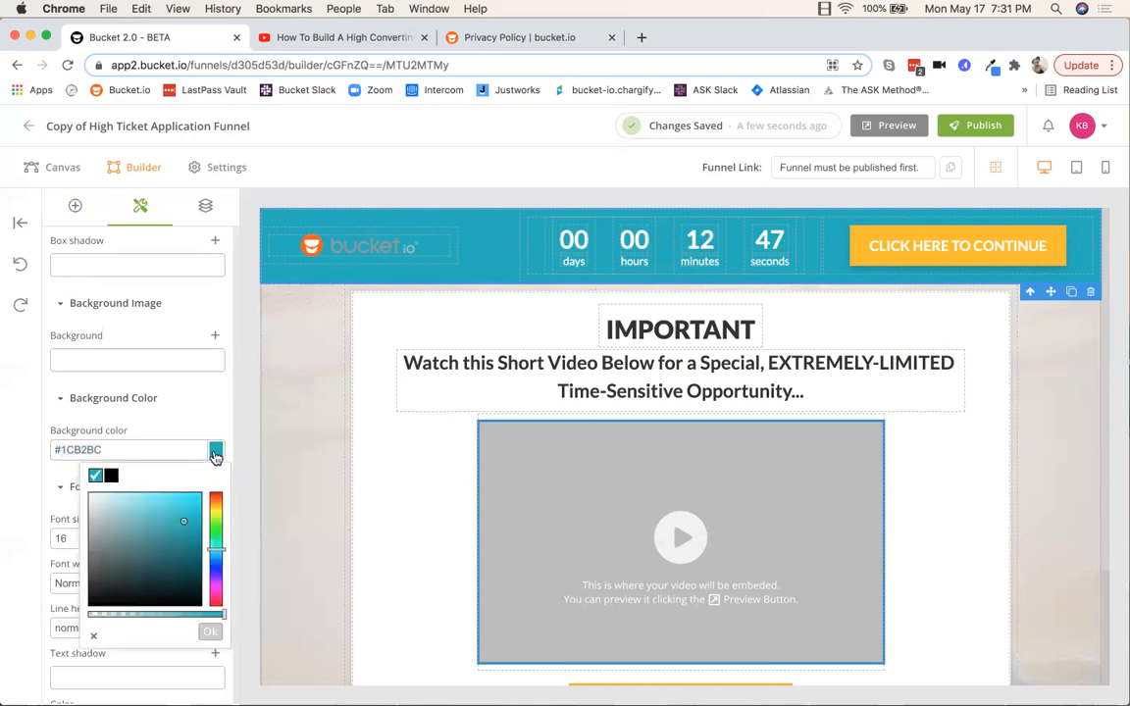
{"action": "left_click", "coordinate": [92, 518]}
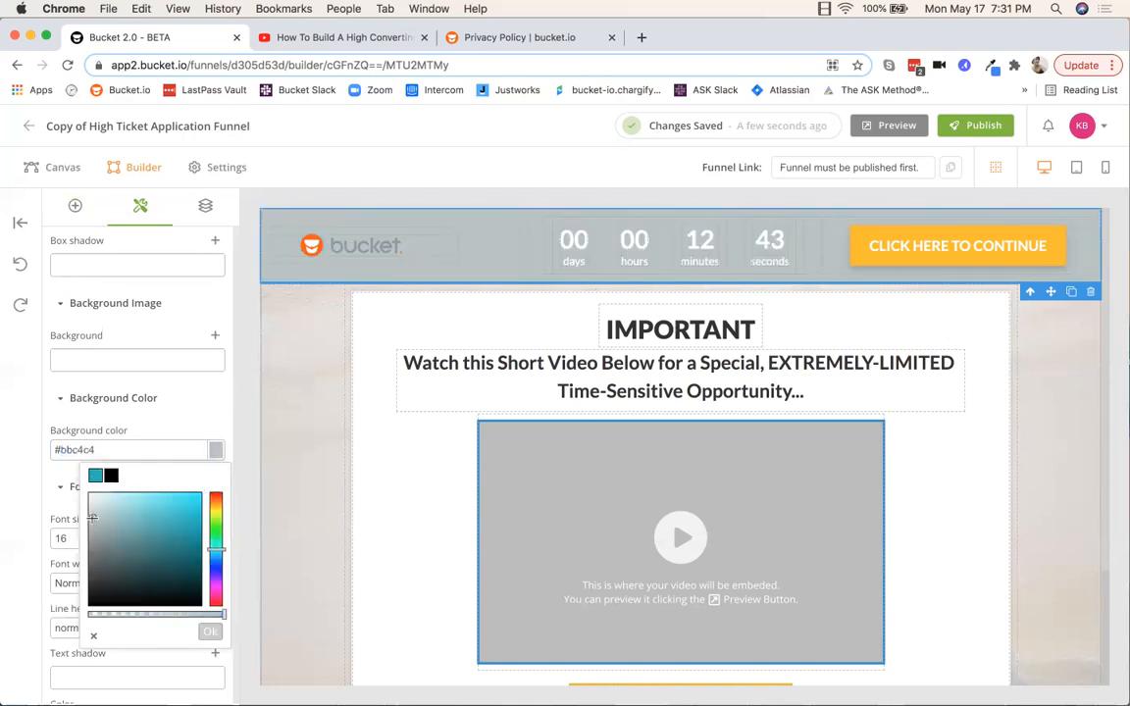
{"action": "left_click", "coordinate": [199, 401]}
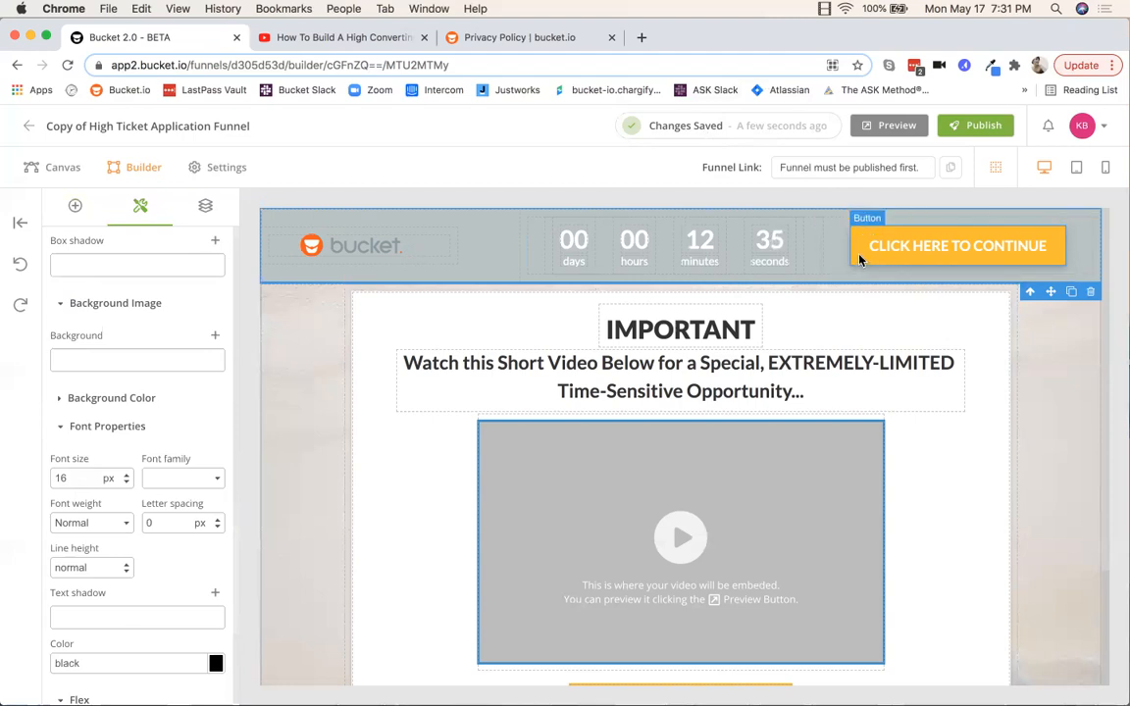
Step: Select the header countdown timer to show its 15-minute duration and EXPIRED end text
{"action": "left_click", "coordinate": [548, 270]}
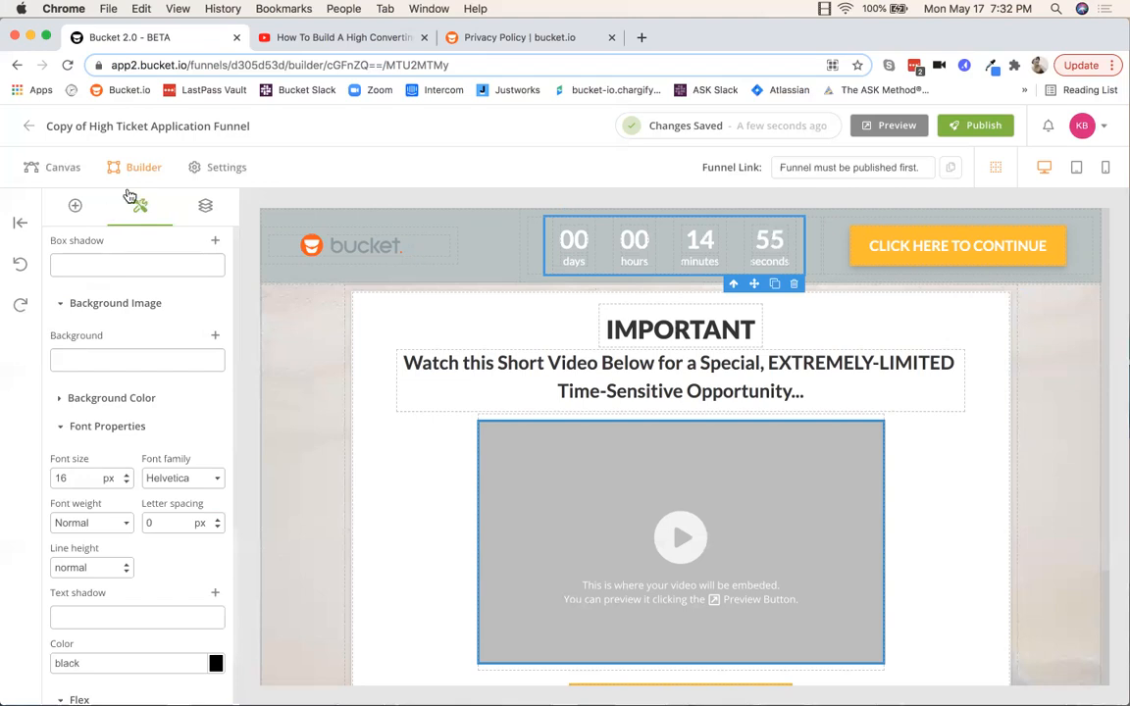
{"action": "scroll", "coordinate": [147, 253], "scroll_direction": "up", "scroll_amount": 10}
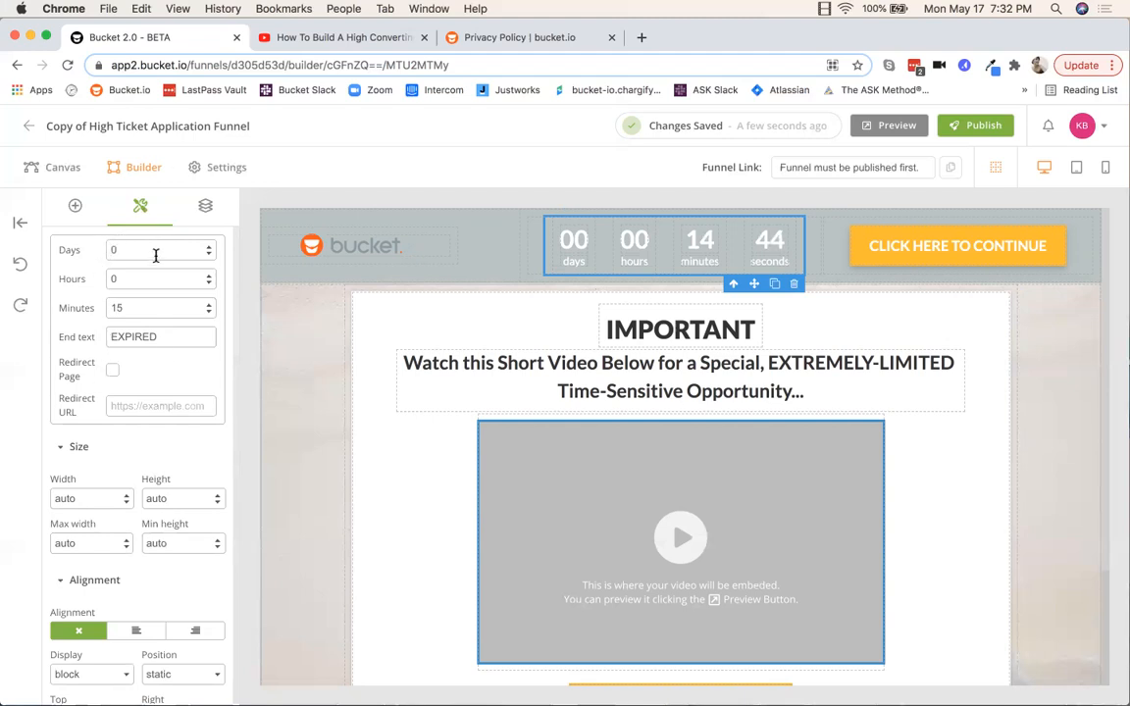
Step: Raise the countdown's Minutes value to 20
{"action": "left_click", "coordinate": [209, 305]}
{"action": "left_click", "coordinate": [209, 305]}
{"action": "left_click", "coordinate": [208, 305]}
{"action": "left_click", "coordinate": [208, 305]}
{"action": "left_click", "coordinate": [208, 305]}
Step: Change the countdown end text to 'Expired!' and leave Redirect Page turned off
{"action": "double_click", "coordinate": [137, 336]}
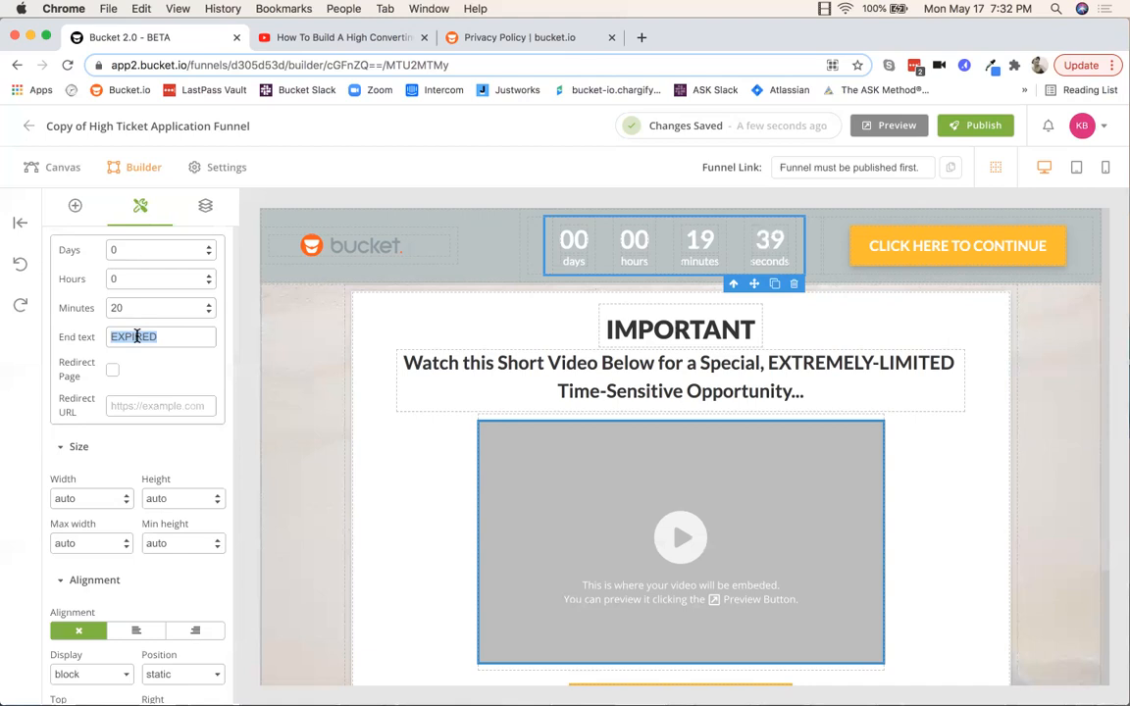
{"action": "key", "text": "BackSpace"}
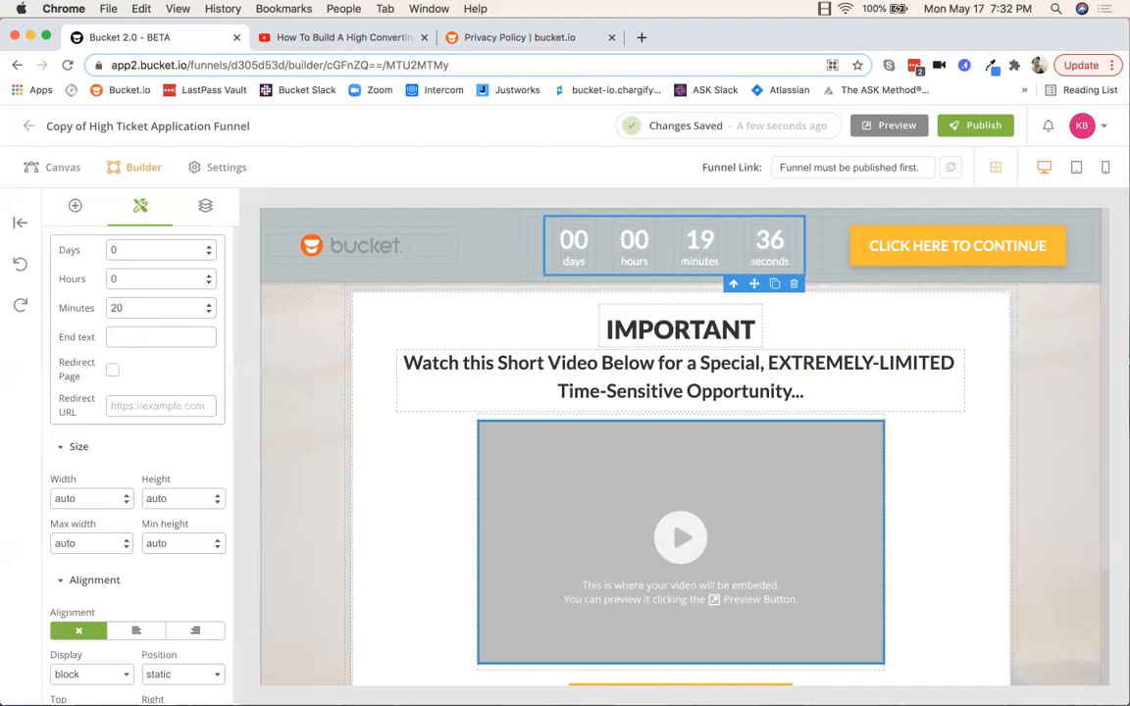
{"action": "type", "text": "Expired!"}
{"action": "left_click_drag", "start_coordinate": [168, 337], "coordinate": [107, 335]}
{"action": "left_click", "coordinate": [138, 374]}
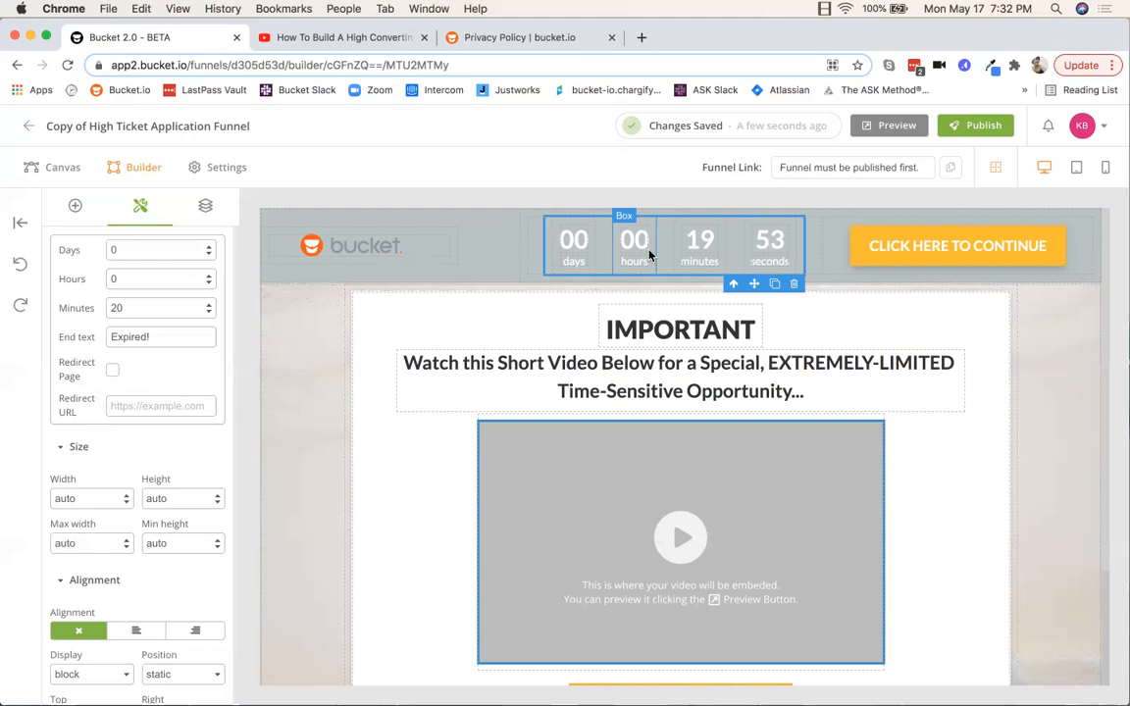
{"action": "left_click", "coordinate": [113, 371]}
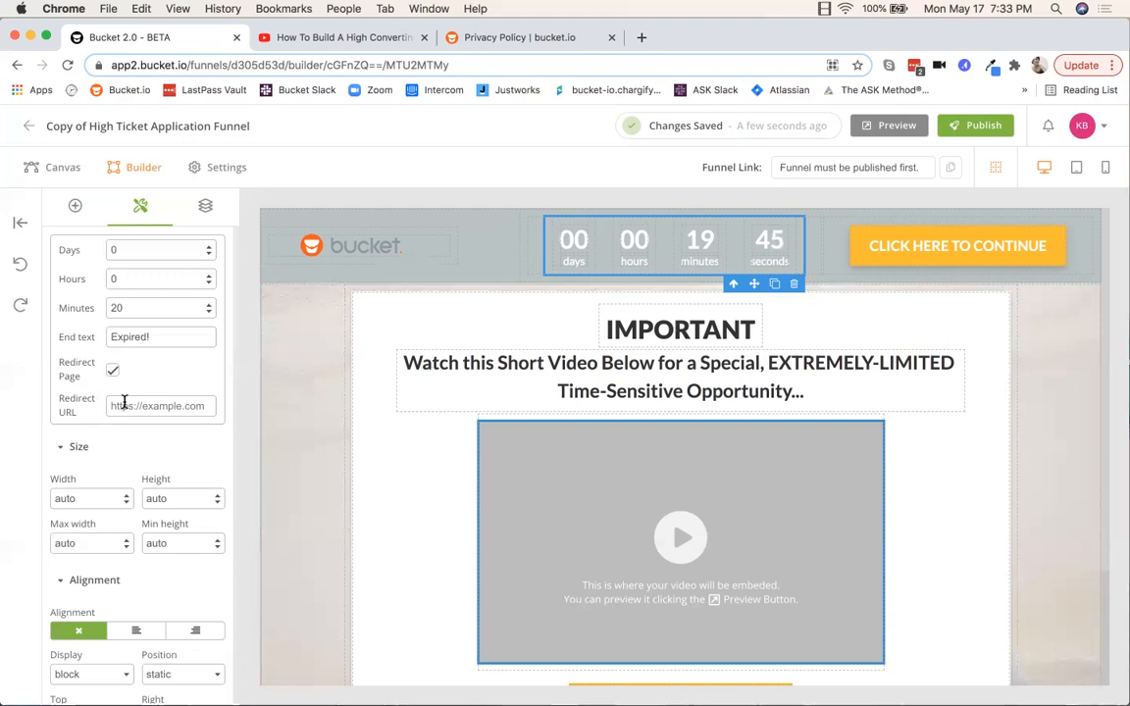
{"action": "left_click", "coordinate": [112, 373]}
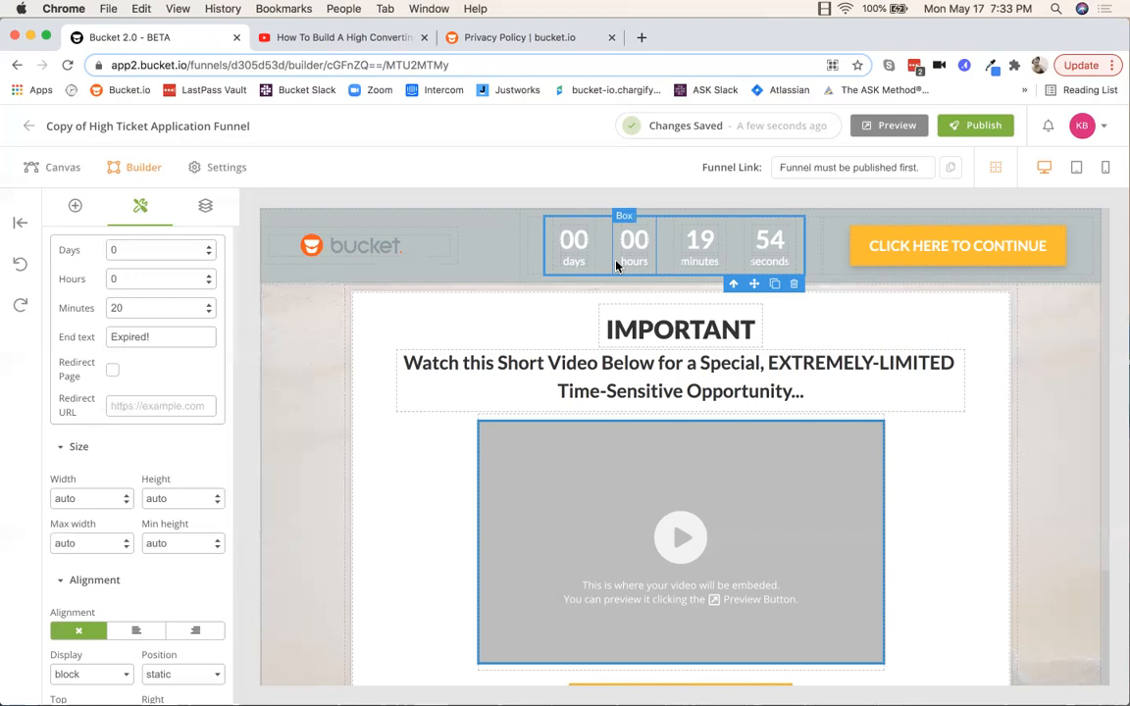
{"action": "left_click", "coordinate": [853, 262]}
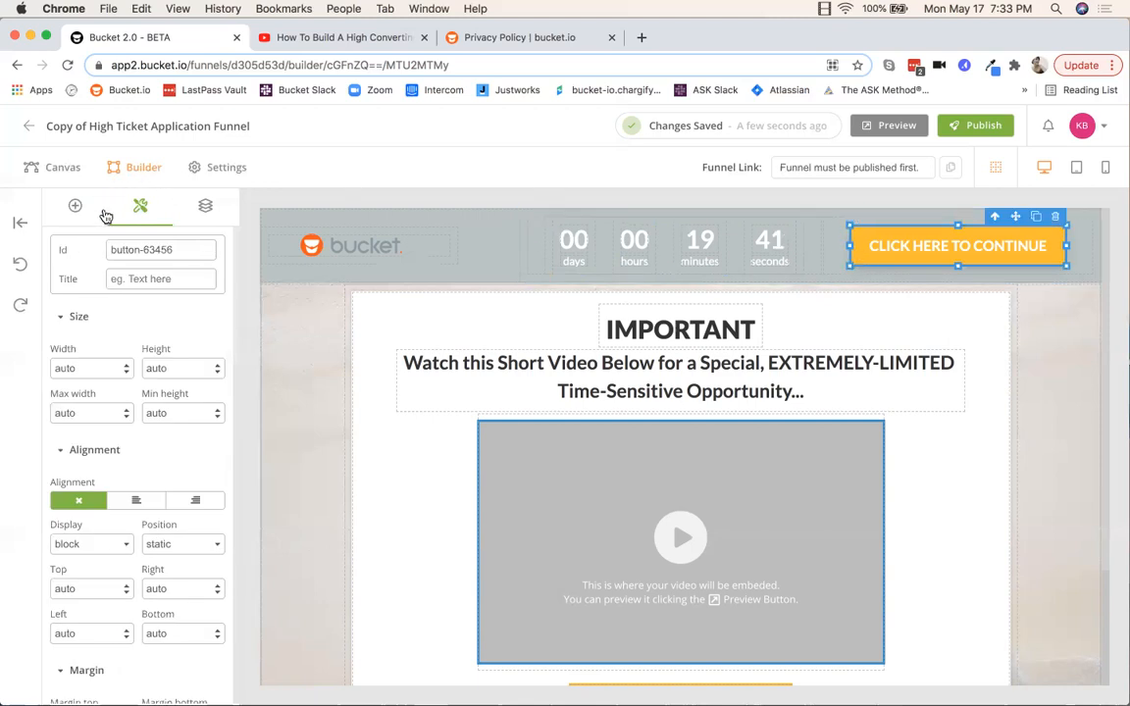
{"action": "scroll", "coordinate": [152, 295], "scroll_direction": "down", "scroll_amount": 10}
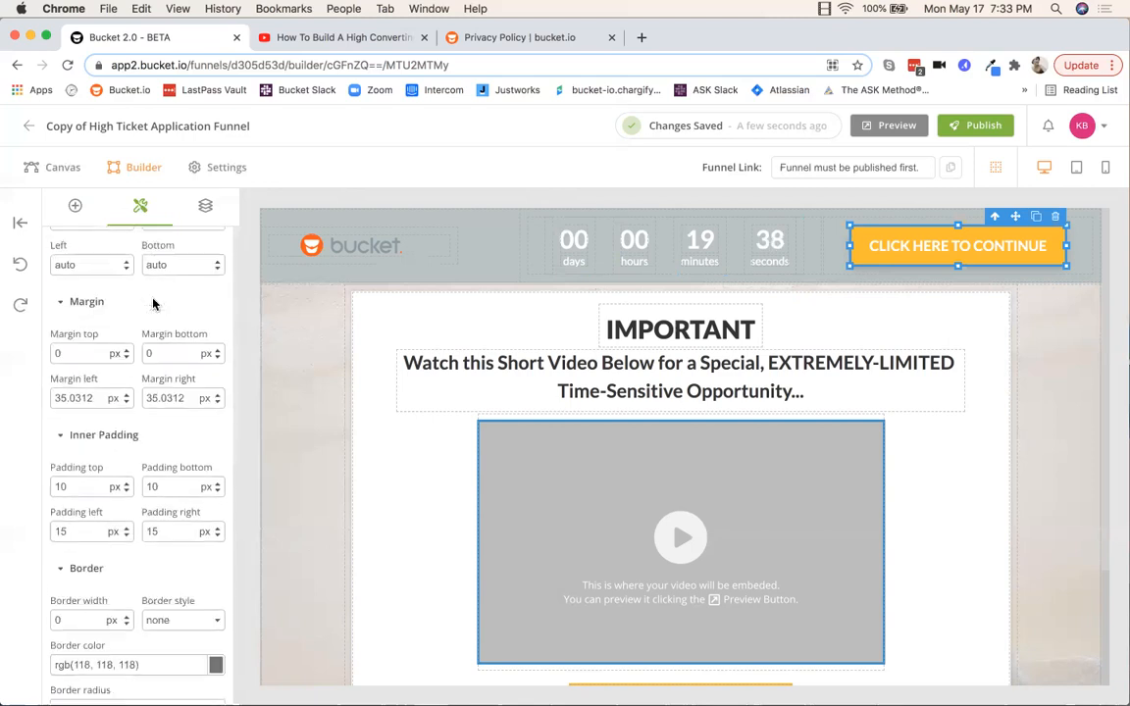
{"action": "scroll", "coordinate": [152, 304], "scroll_direction": "down", "scroll_amount": 5}
{"action": "scroll", "coordinate": [154, 303], "scroll_direction": "up", "scroll_amount": 5}
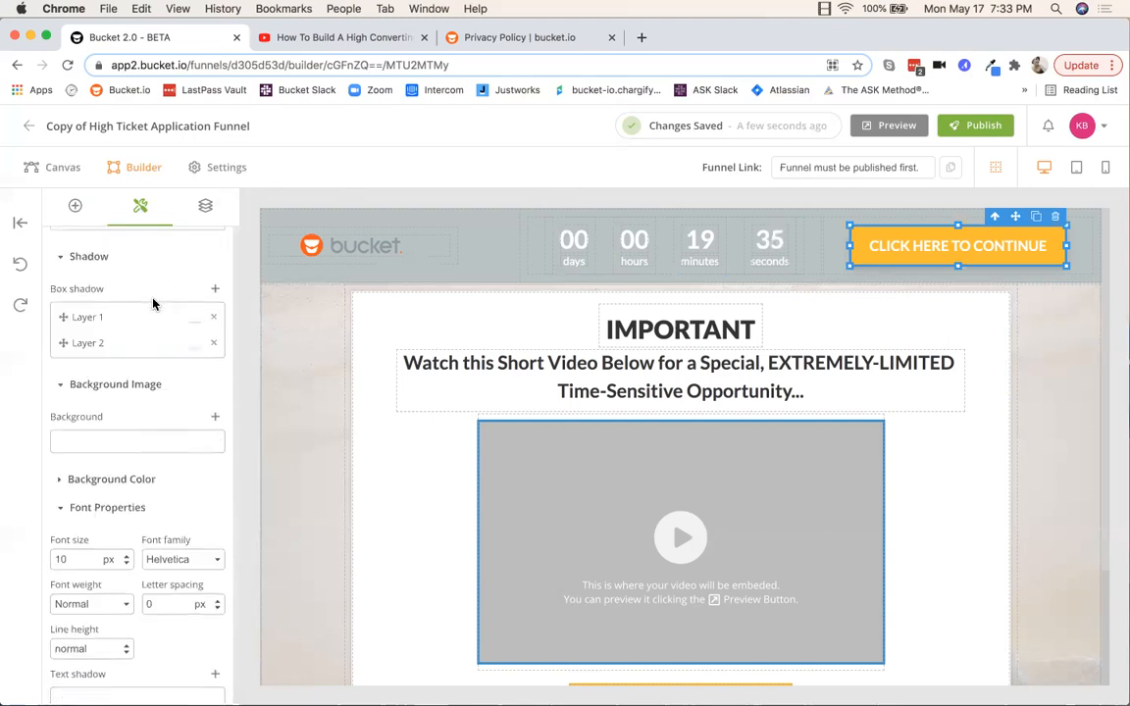
{"action": "left_click", "coordinate": [215, 428]}
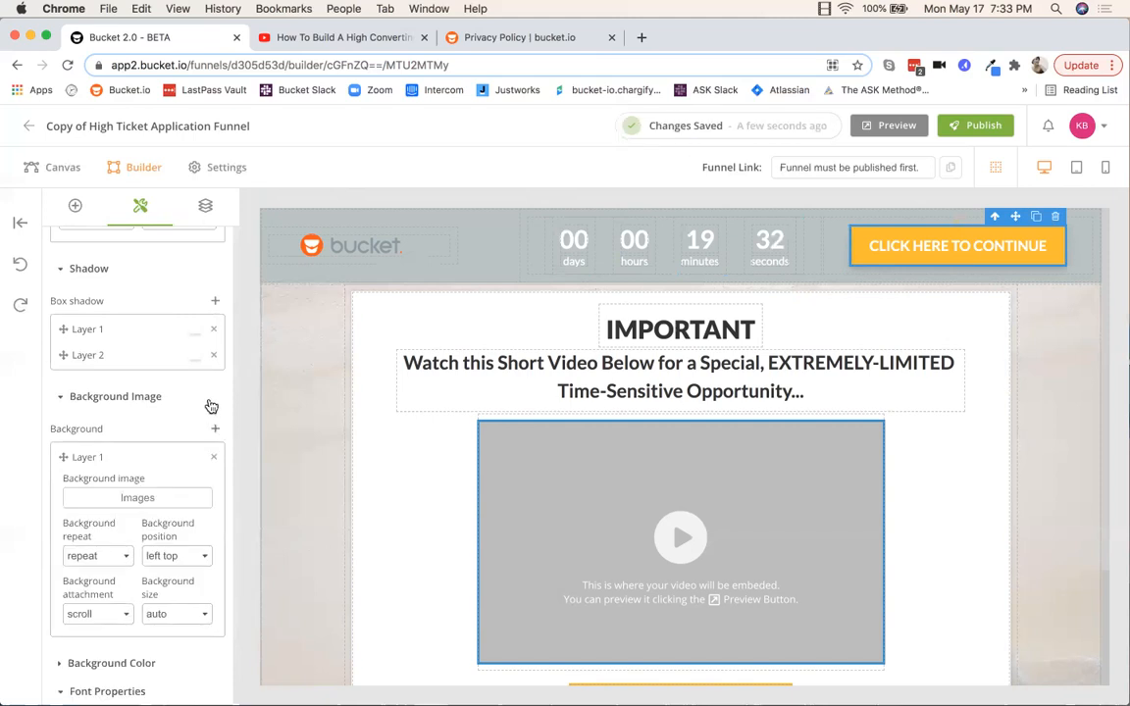
{"action": "scroll", "coordinate": [209, 403], "scroll_direction": "down", "scroll_amount": 1}
{"action": "left_click", "coordinate": [860, 252]}
{"action": "scroll", "coordinate": [146, 384], "scroll_direction": "up", "scroll_amount": 3}
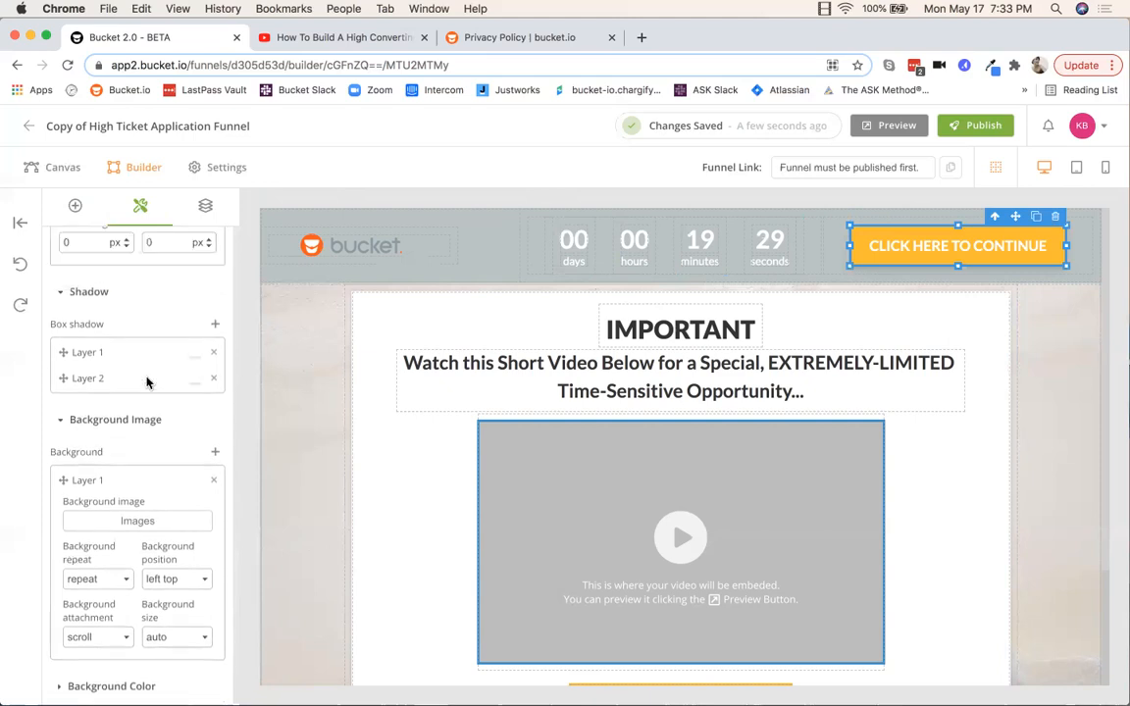
{"action": "scroll", "coordinate": [146, 383], "scroll_direction": "down", "scroll_amount": 12}
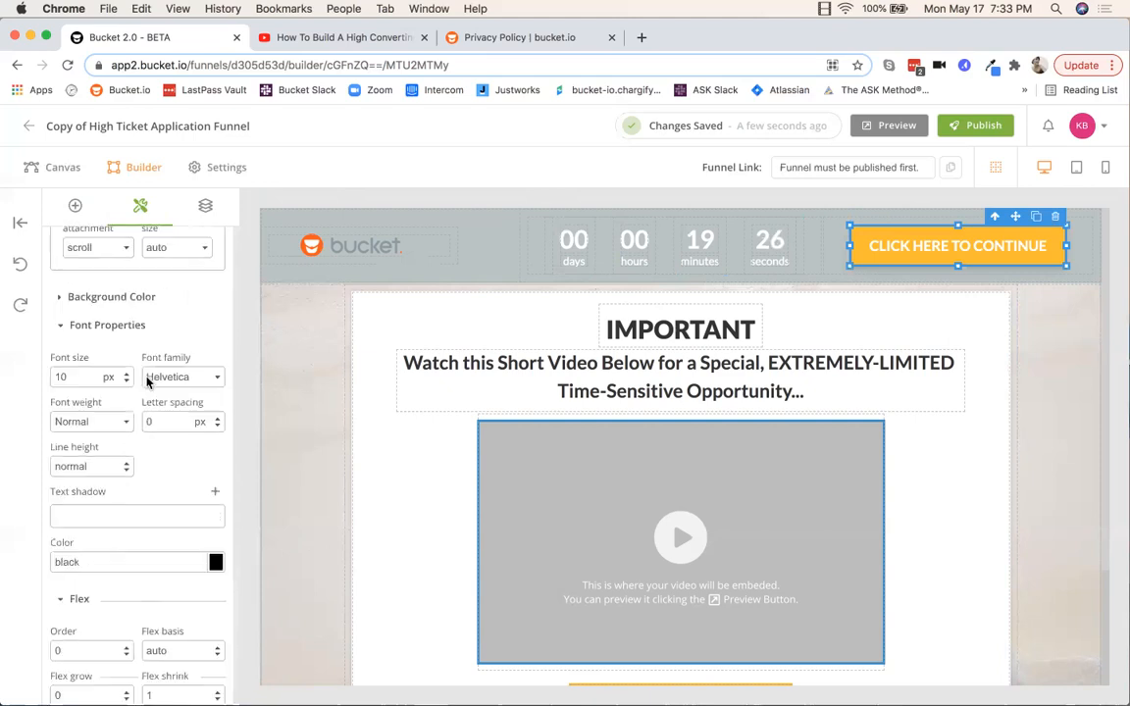
{"action": "scroll", "coordinate": [189, 490], "scroll_direction": "up", "scroll_amount": 1}
{"action": "scroll", "coordinate": [113, 240], "scroll_direction": "up", "scroll_amount": 4}
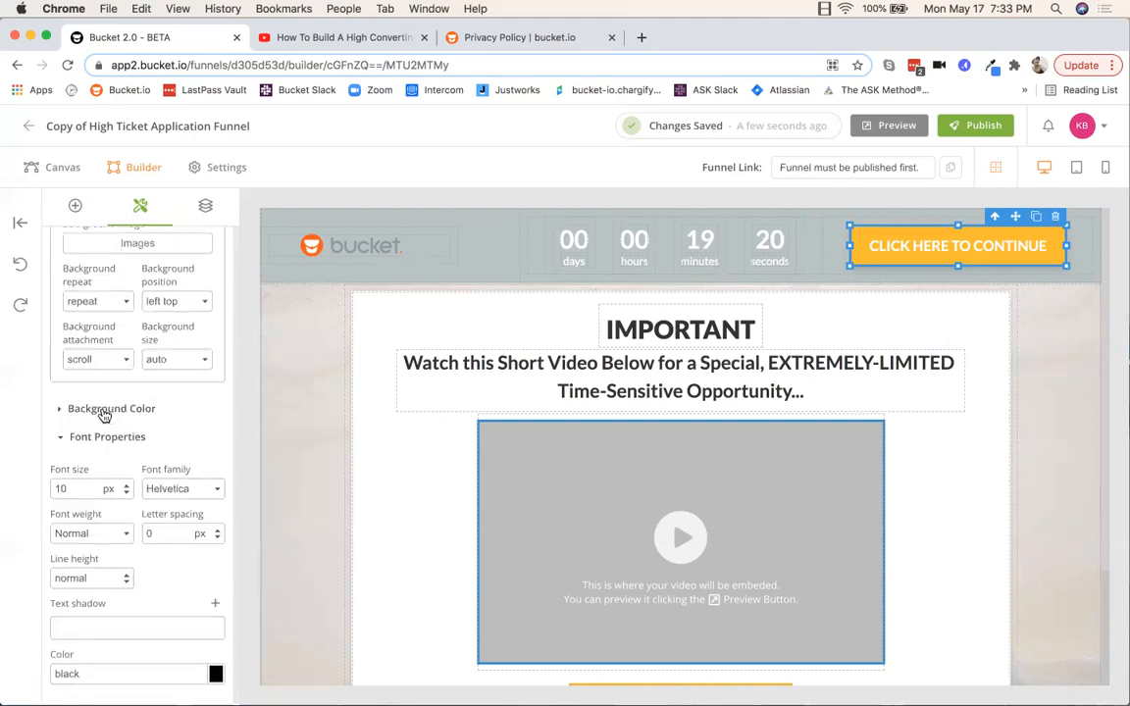
{"action": "left_click", "coordinate": [106, 409]}
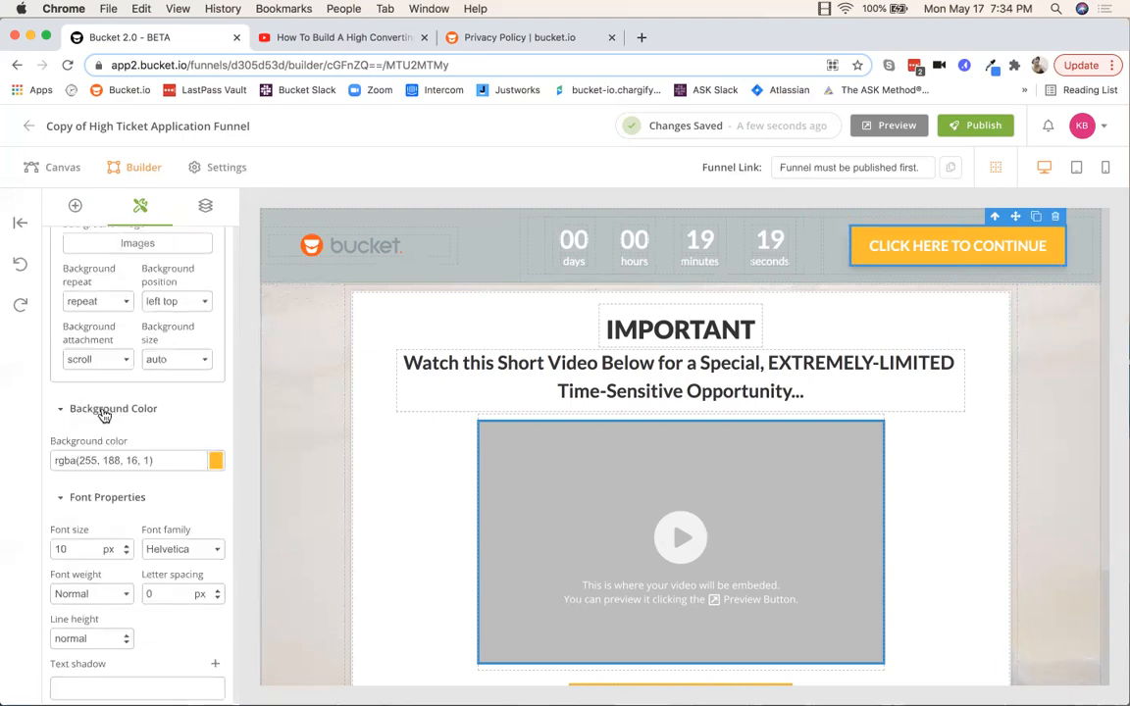
{"action": "left_click", "coordinate": [215, 463]}
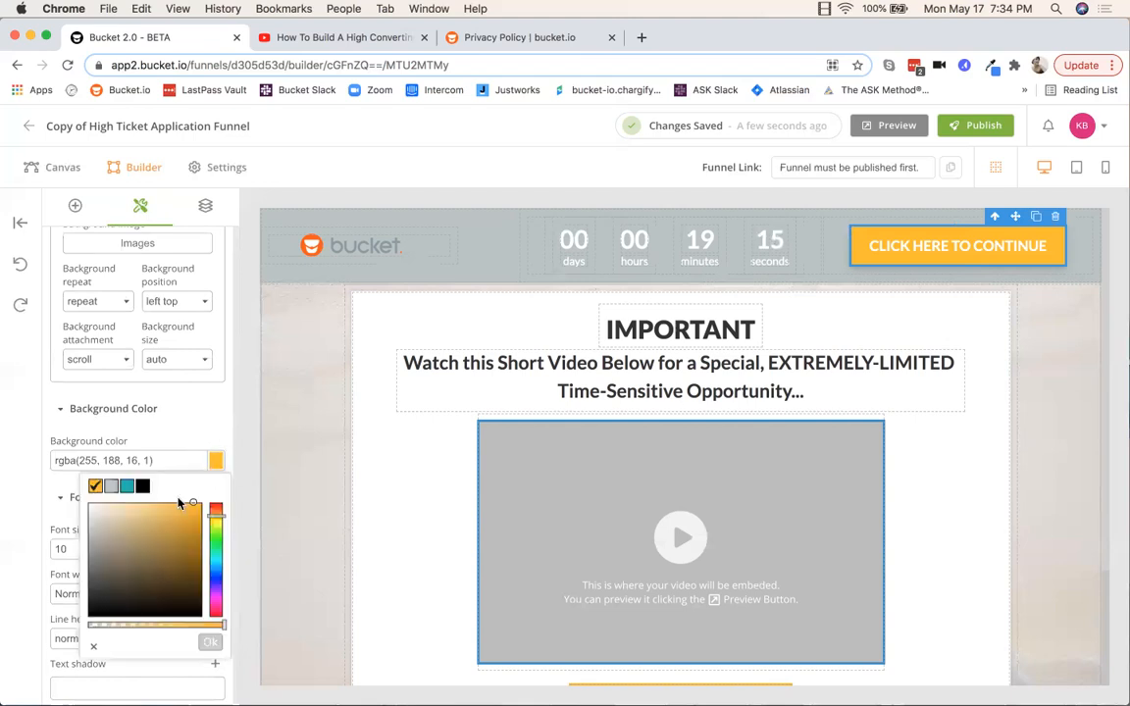
{"action": "left_click", "coordinate": [125, 486]}
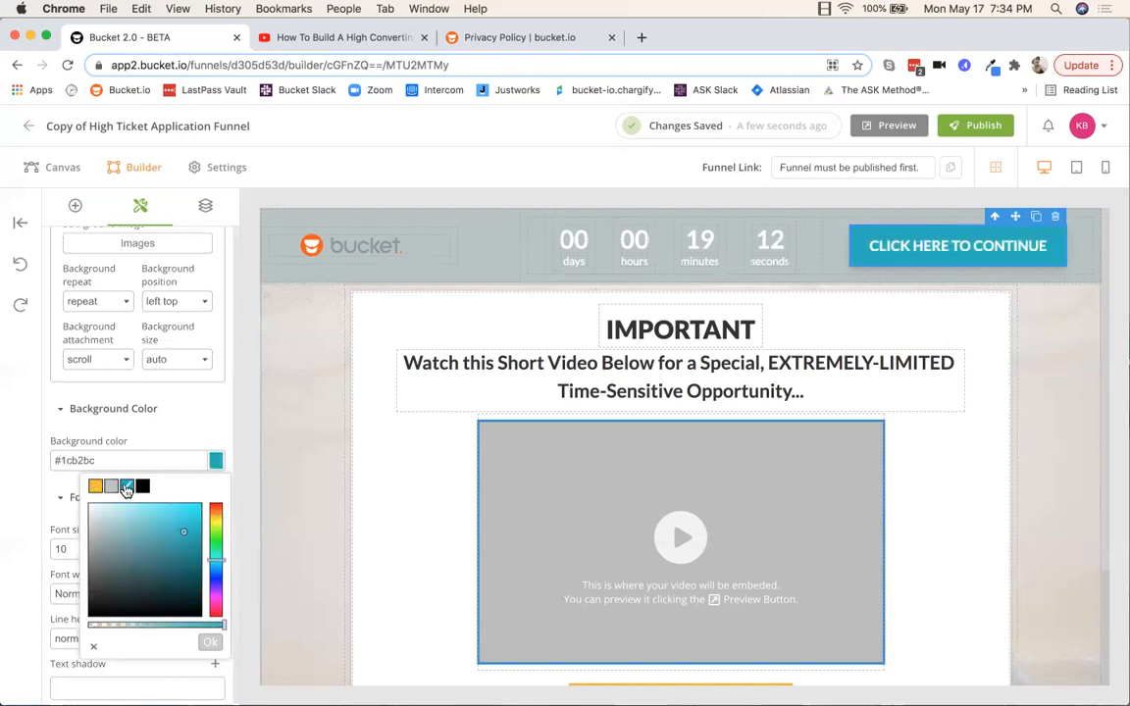
{"action": "left_click", "coordinate": [210, 642]}
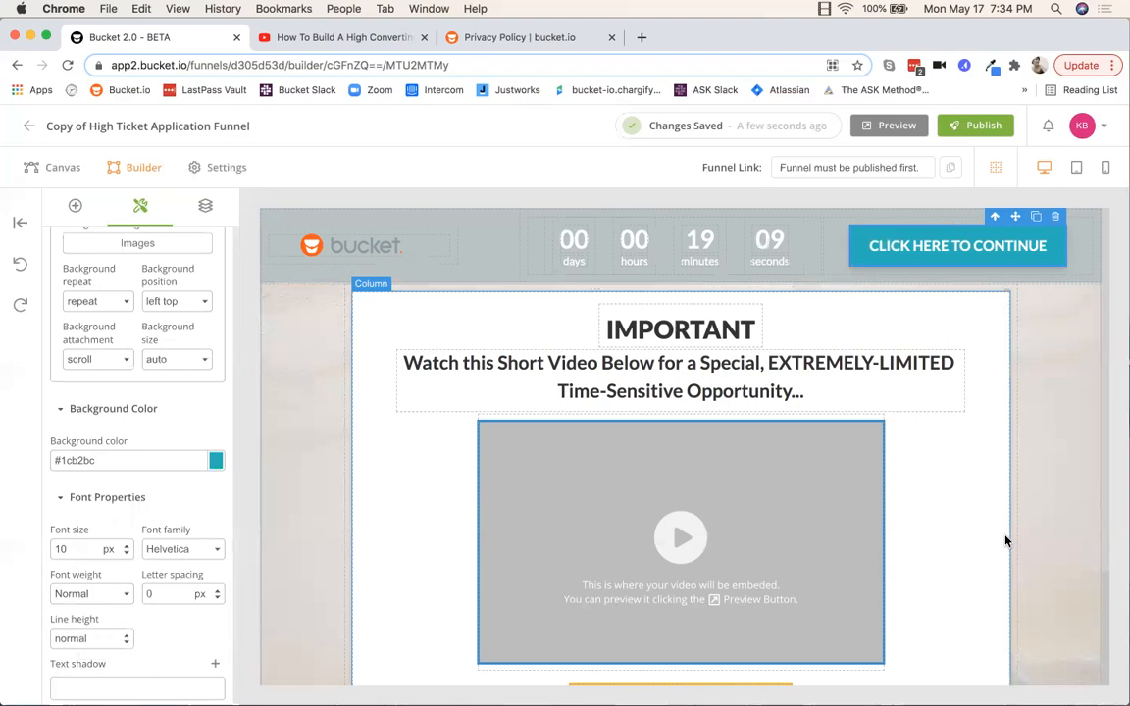
{"action": "scroll", "coordinate": [1037, 525], "scroll_direction": "down", "scroll_amount": 3}
{"action": "scroll", "coordinate": [1037, 526], "scroll_direction": "up", "scroll_amount": 2}
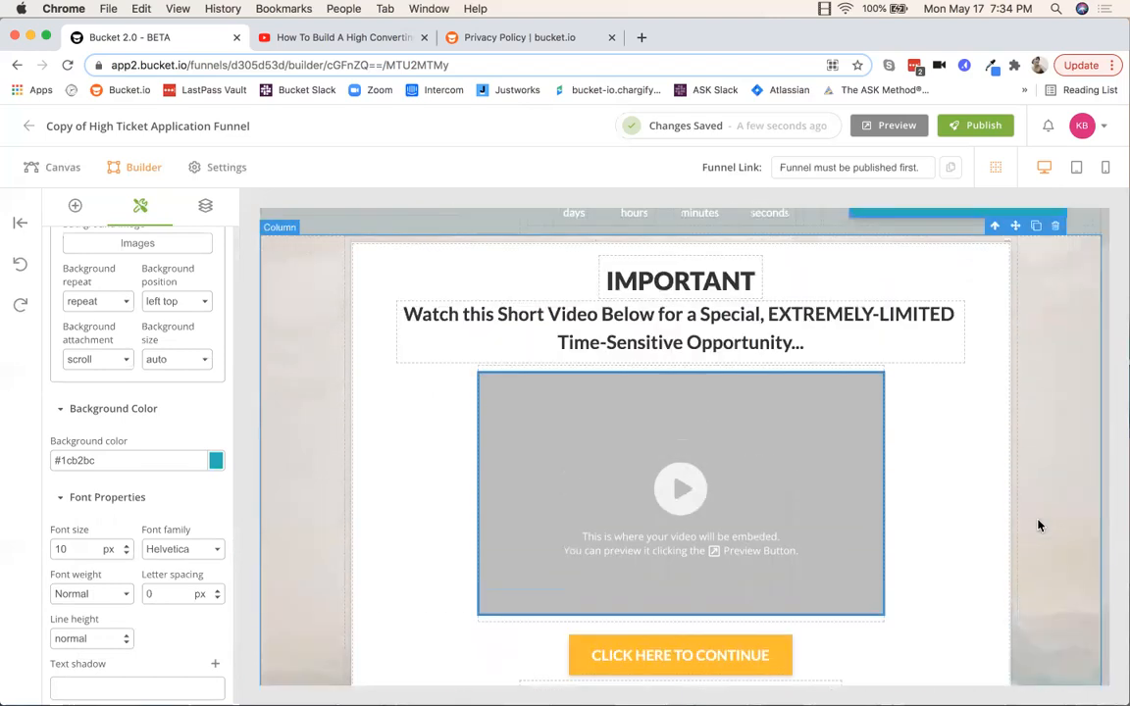
{"action": "scroll", "coordinate": [1036, 524], "scroll_direction": "up", "scroll_amount": 1}
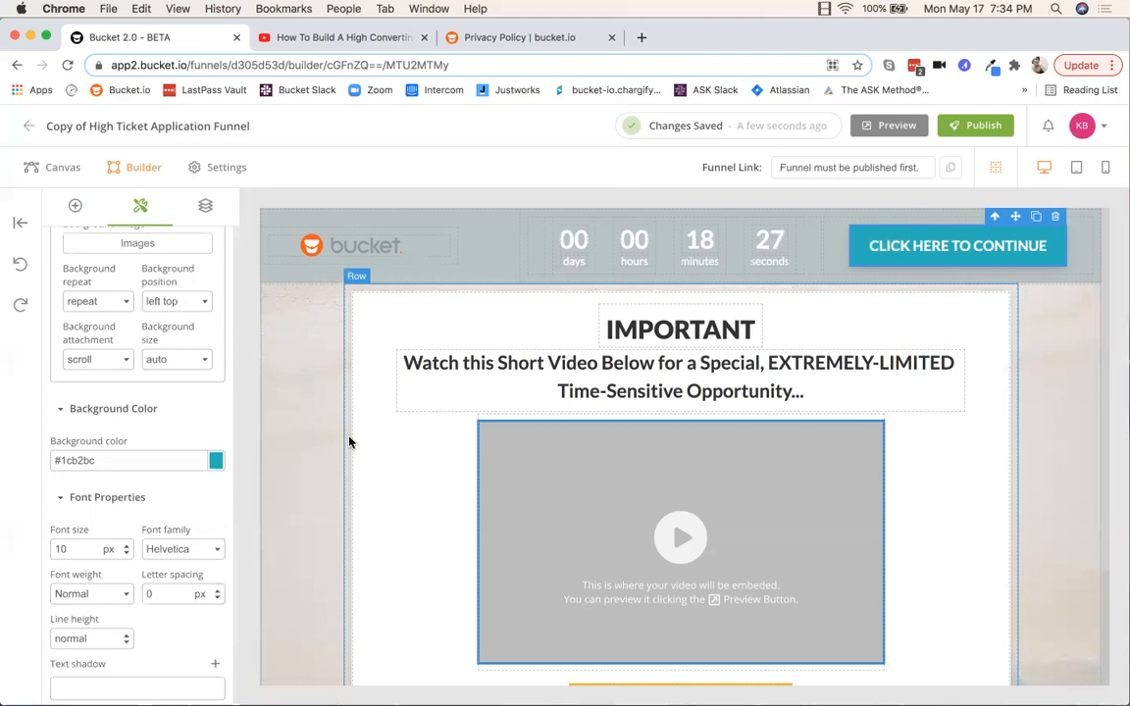
{"action": "left_click", "coordinate": [675, 334]}
{"action": "left_click_drag", "start_coordinate": [755, 330], "coordinate": [602, 329]}
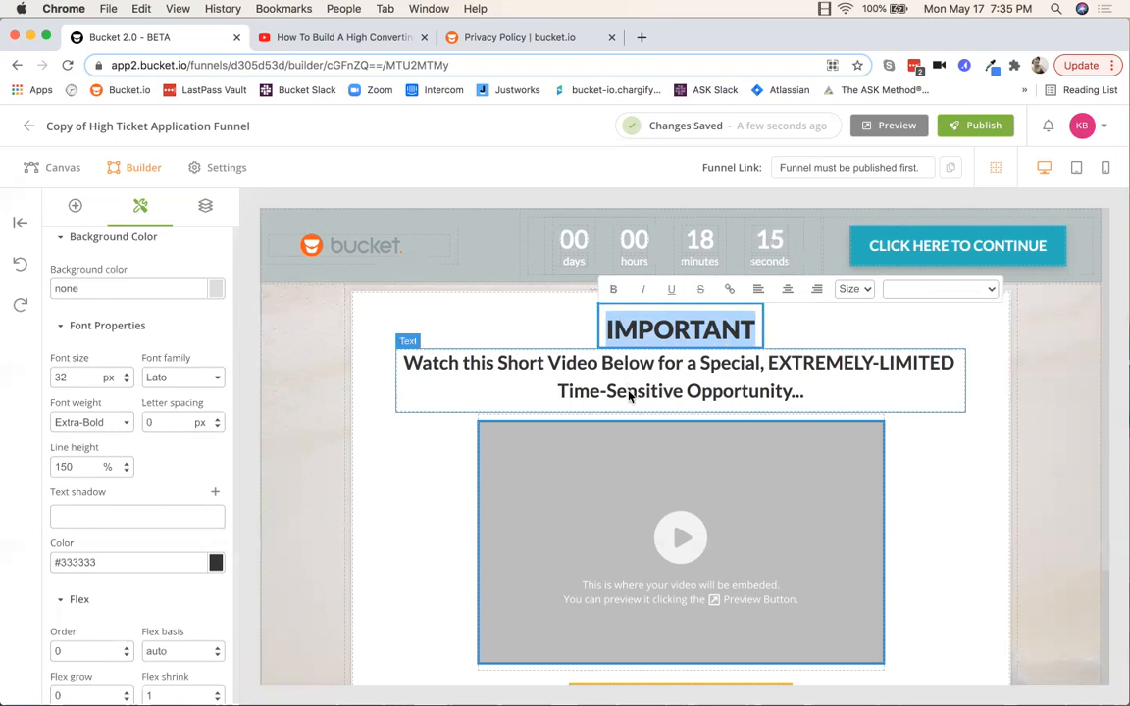
{"action": "left_click", "coordinate": [569, 358]}
{"action": "left_click", "coordinate": [812, 394]}
{"action": "left_click_drag", "start_coordinate": [812, 394], "coordinate": [660, 371]}
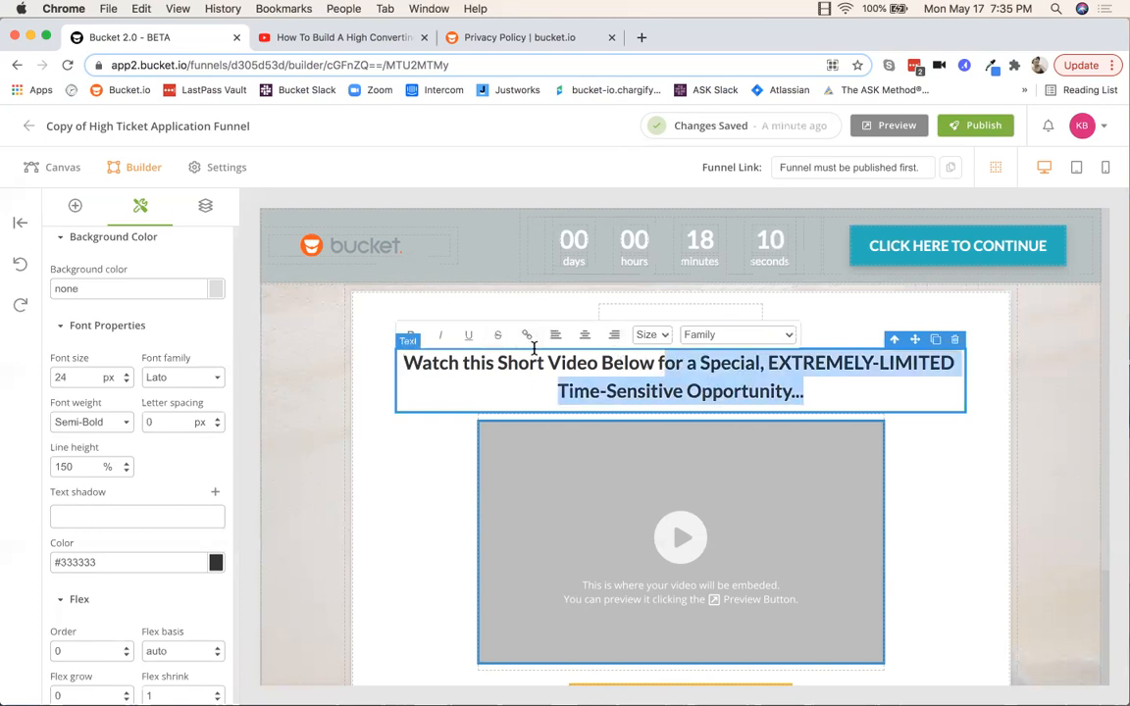
{"action": "left_click", "coordinate": [941, 499]}
{"action": "scroll", "coordinate": [941, 497], "scroll_direction": "down", "scroll_amount": 2}
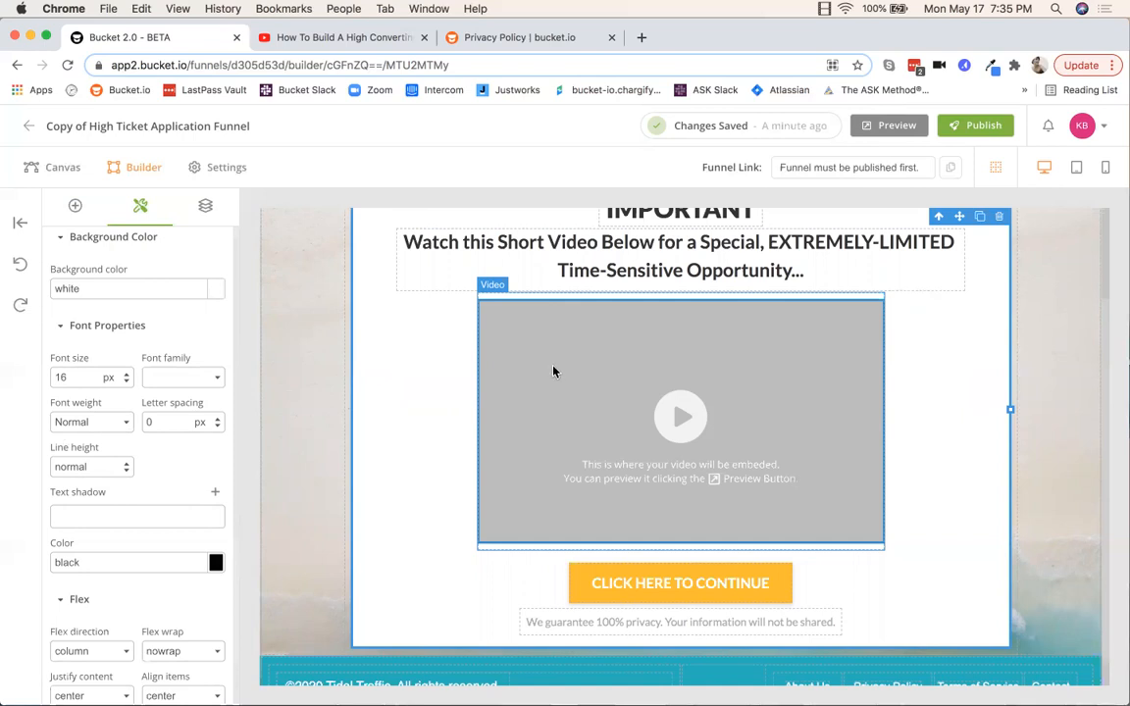
Step: Select the video placeholder and show its 640×360 Wistia embed code in Embed a Video
{"action": "scroll", "coordinate": [756, 451], "scroll_direction": "down", "scroll_amount": 2}
{"action": "left_click", "coordinate": [506, 388]}
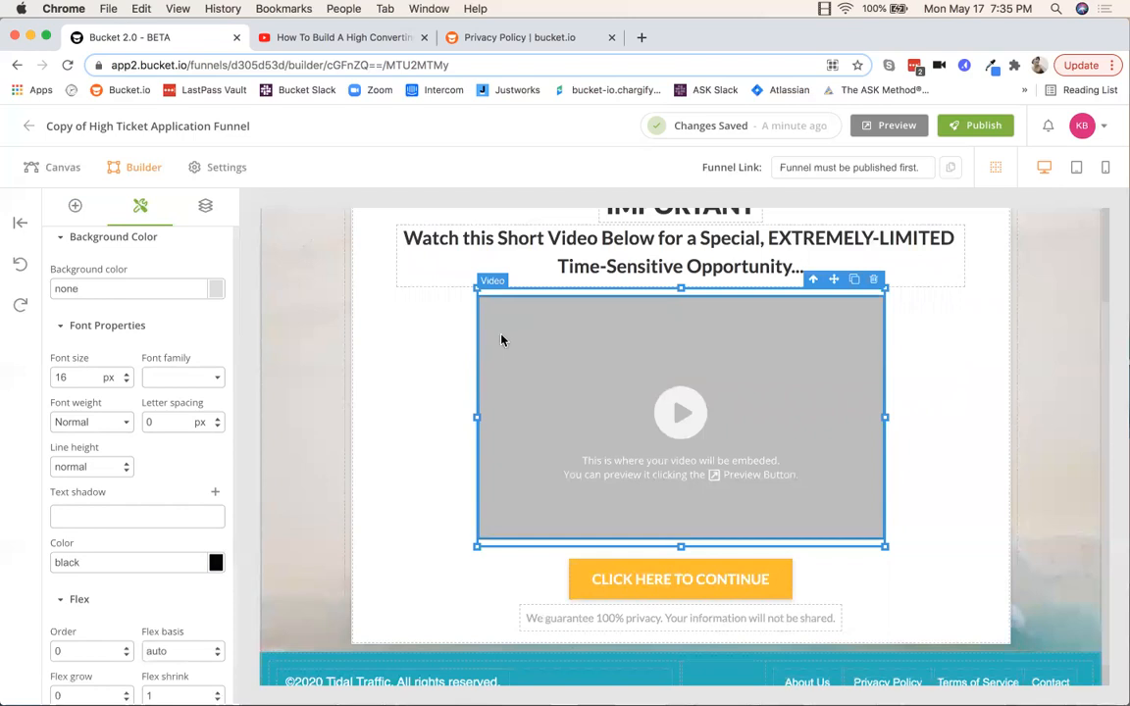
{"action": "scroll", "coordinate": [184, 293], "scroll_direction": "up", "scroll_amount": 15}
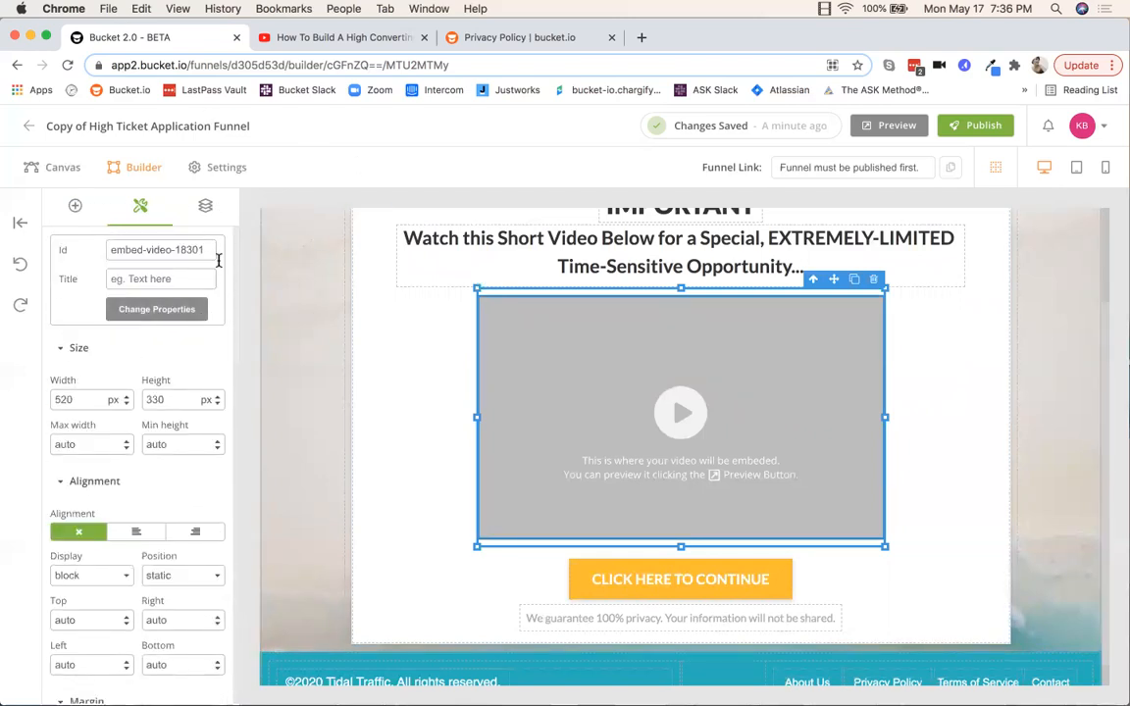
{"action": "left_click", "coordinate": [158, 312]}
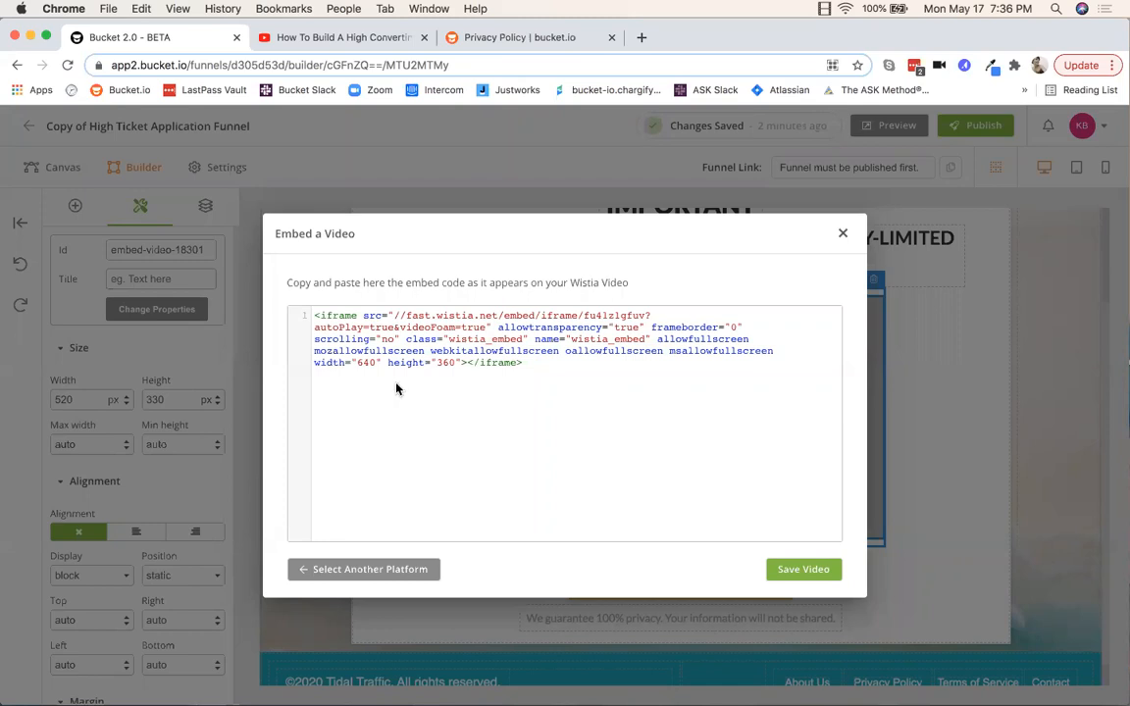
Step: Change the embedded video's host from Wistia to YouTube and delete the prefilled YouTube video ID
{"action": "left_click_drag", "start_coordinate": [313, 315], "coordinate": [584, 397]}
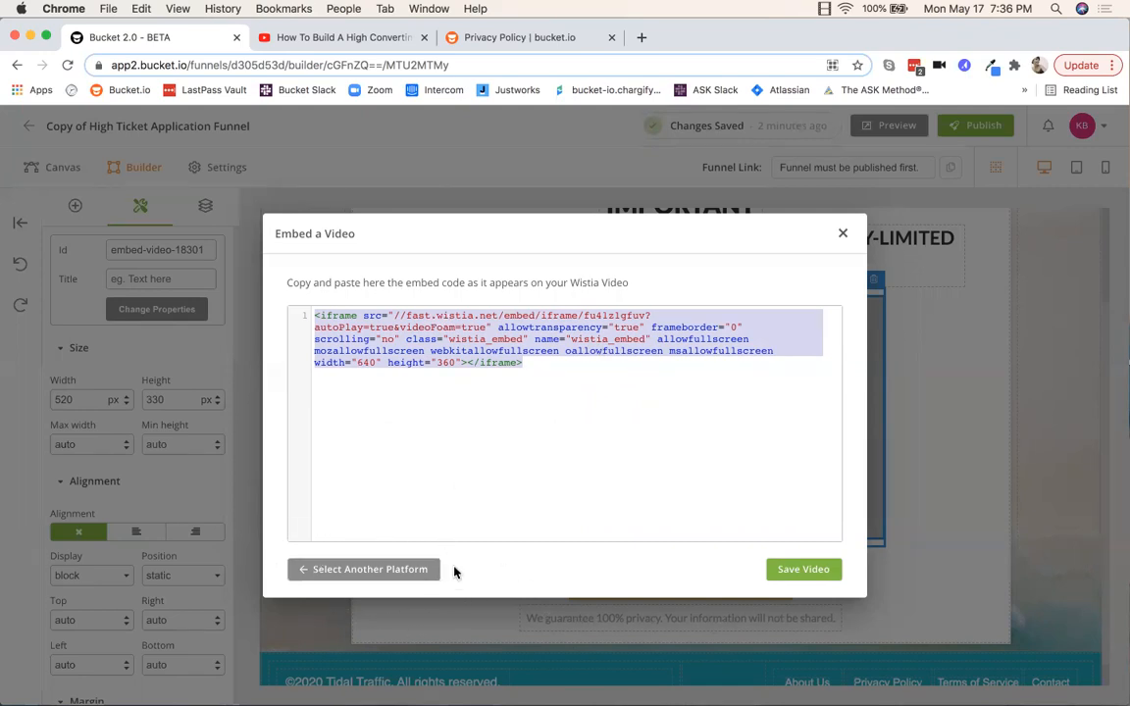
{"action": "left_click", "coordinate": [361, 569]}
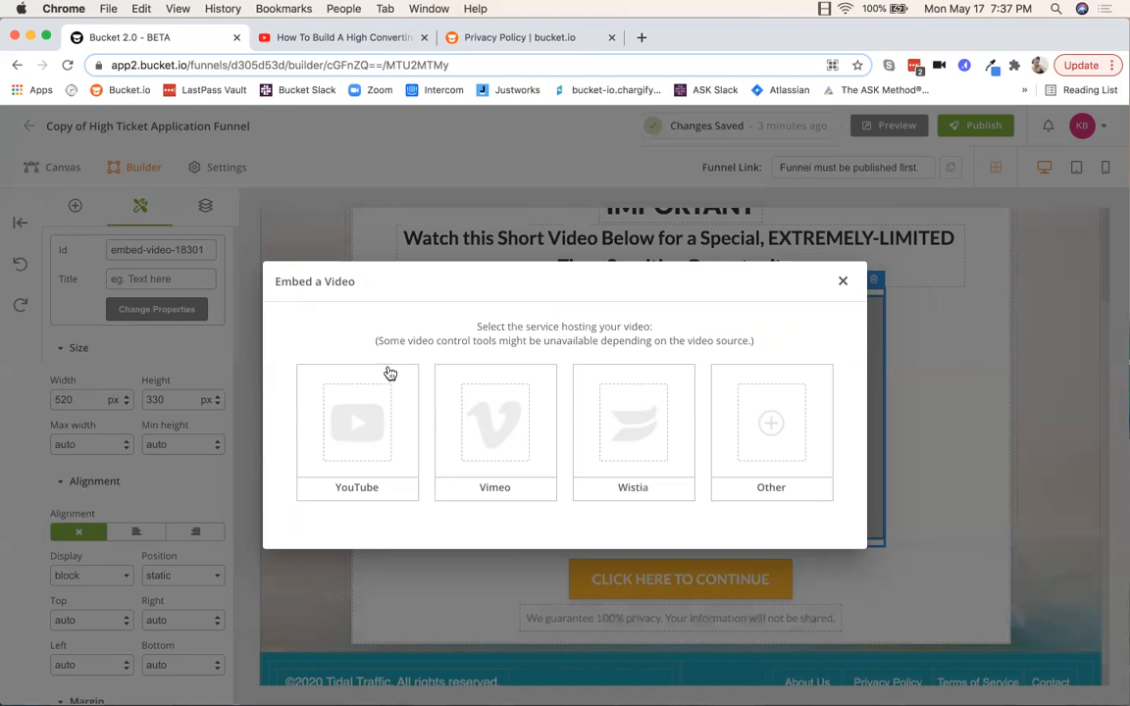
{"action": "left_click", "coordinate": [353, 490]}
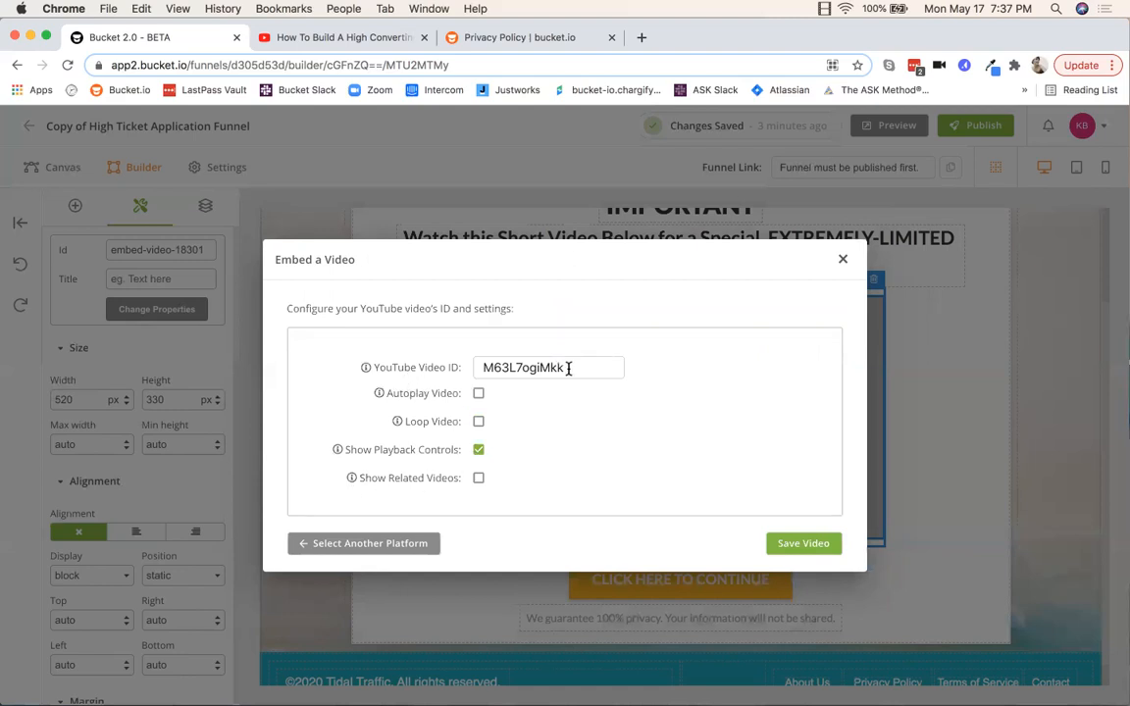
{"action": "left_click_drag", "start_coordinate": [570, 367], "coordinate": [459, 368]}
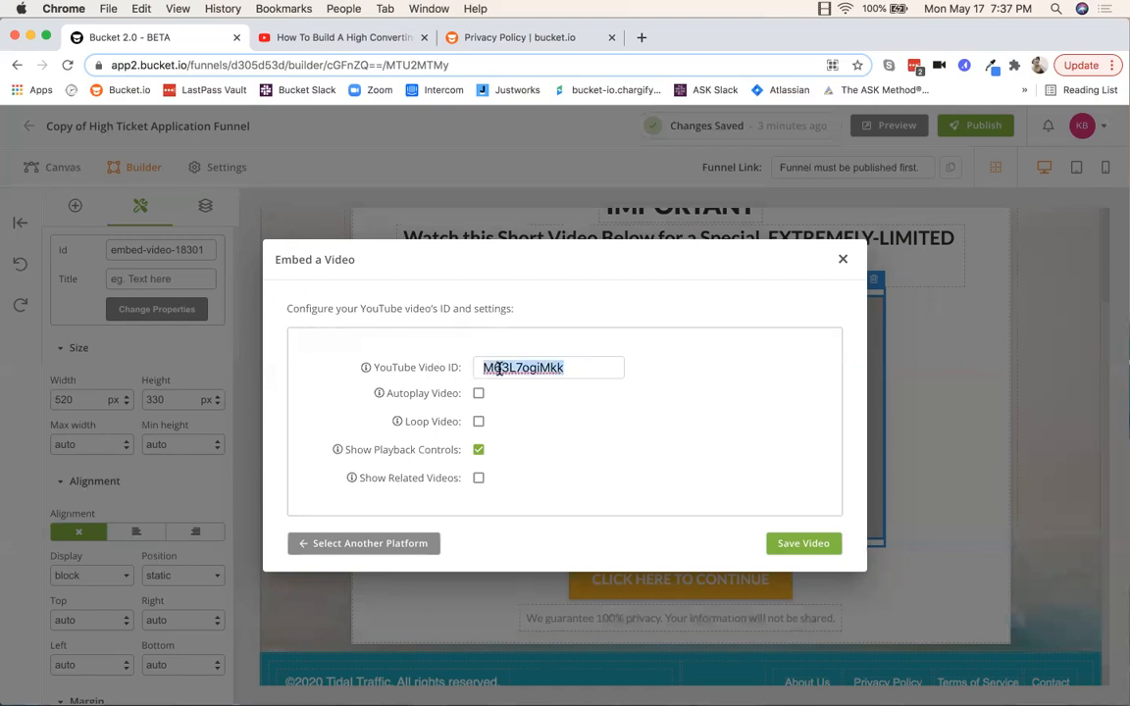
{"action": "key", "text": "BackSpace"}
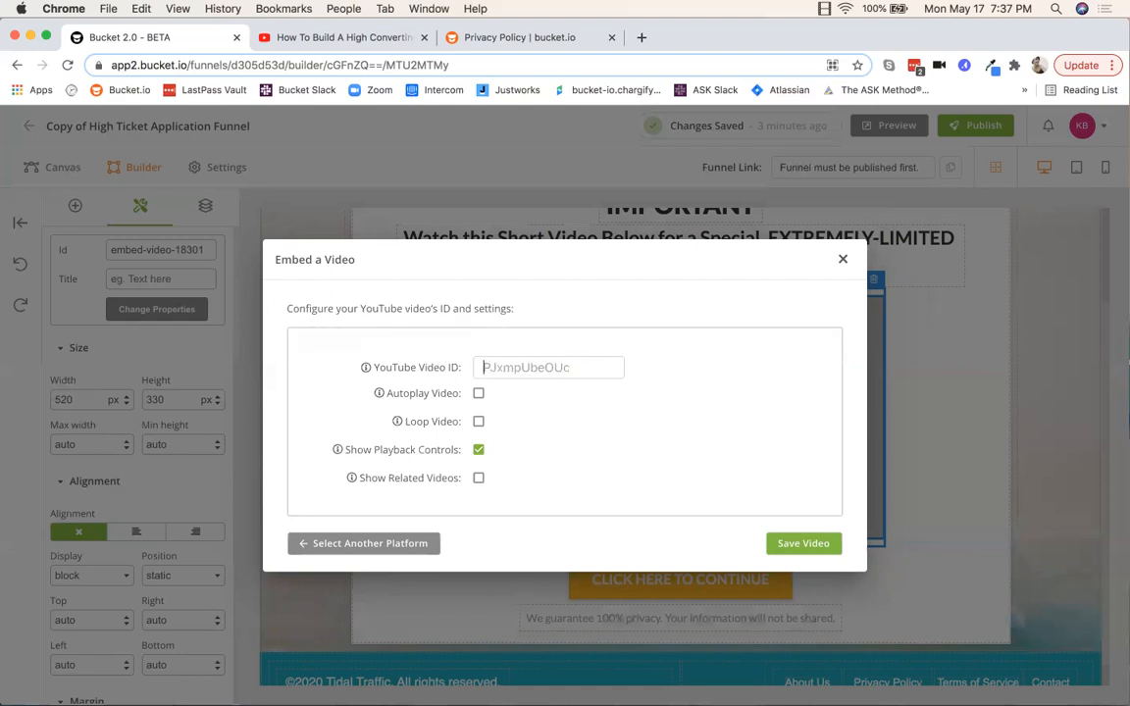
{"action": "left_click", "coordinate": [300, 39]}
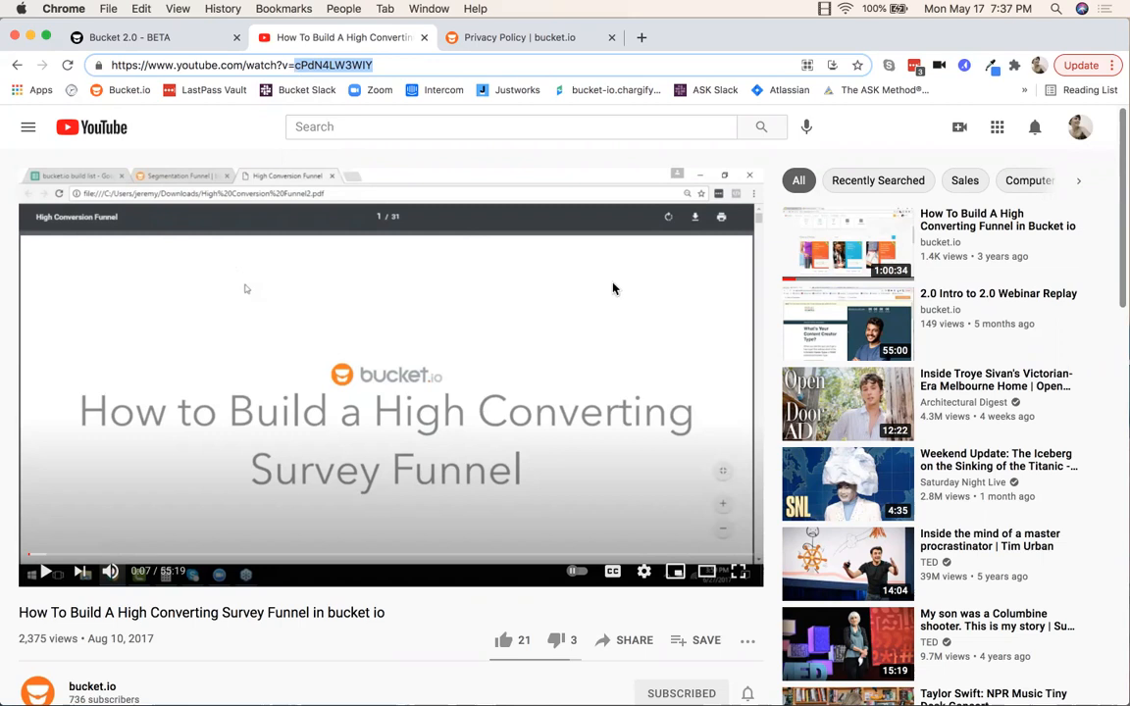
Step: Copy the video ID cPdN4LW3WIY from the YouTube address bar and return to the funnel builder
{"action": "right_click", "coordinate": [333, 64]}
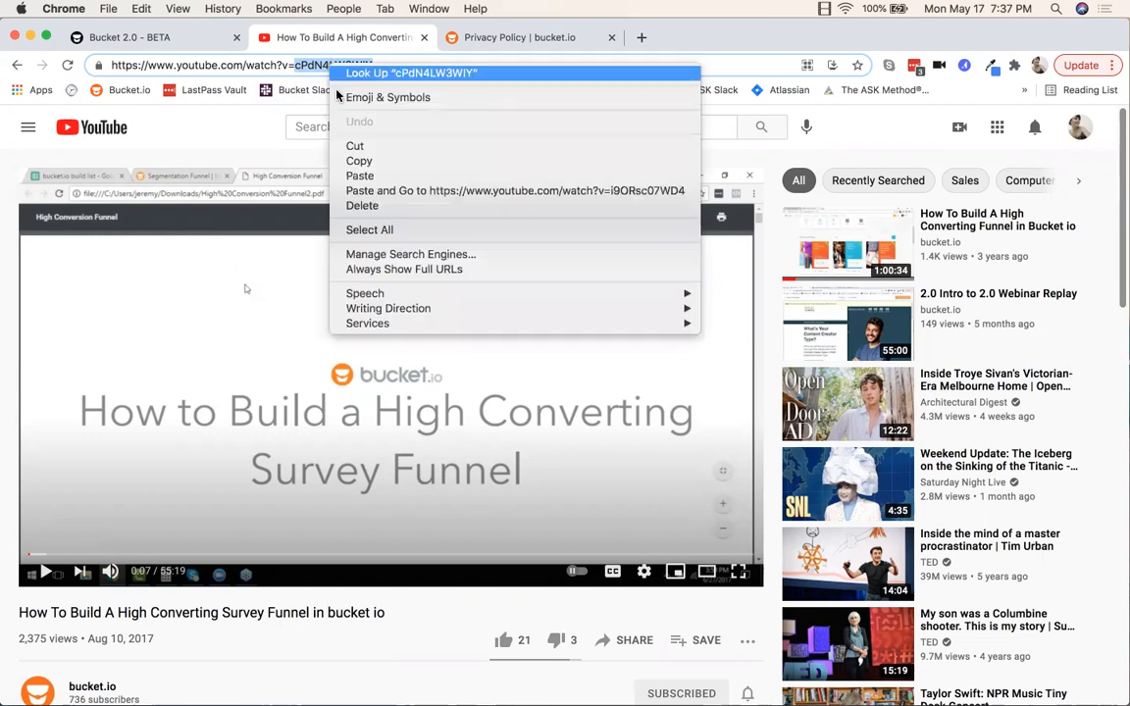
{"action": "left_click", "coordinate": [357, 160]}
{"action": "left_click", "coordinate": [184, 43]}
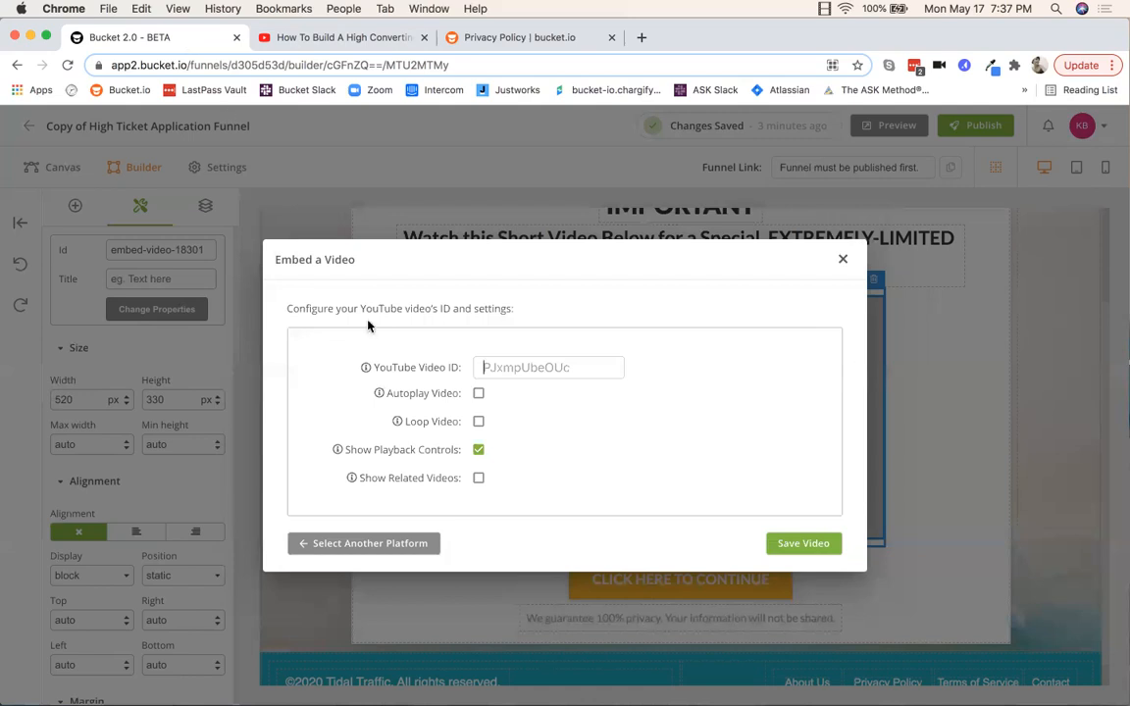
Step: Paste cPdN4LW3WIY into the YouTube Video ID field, enable Autoplay Video, and save the video
{"action": "right_click", "coordinate": [499, 370]}
{"action": "left_click", "coordinate": [527, 475]}
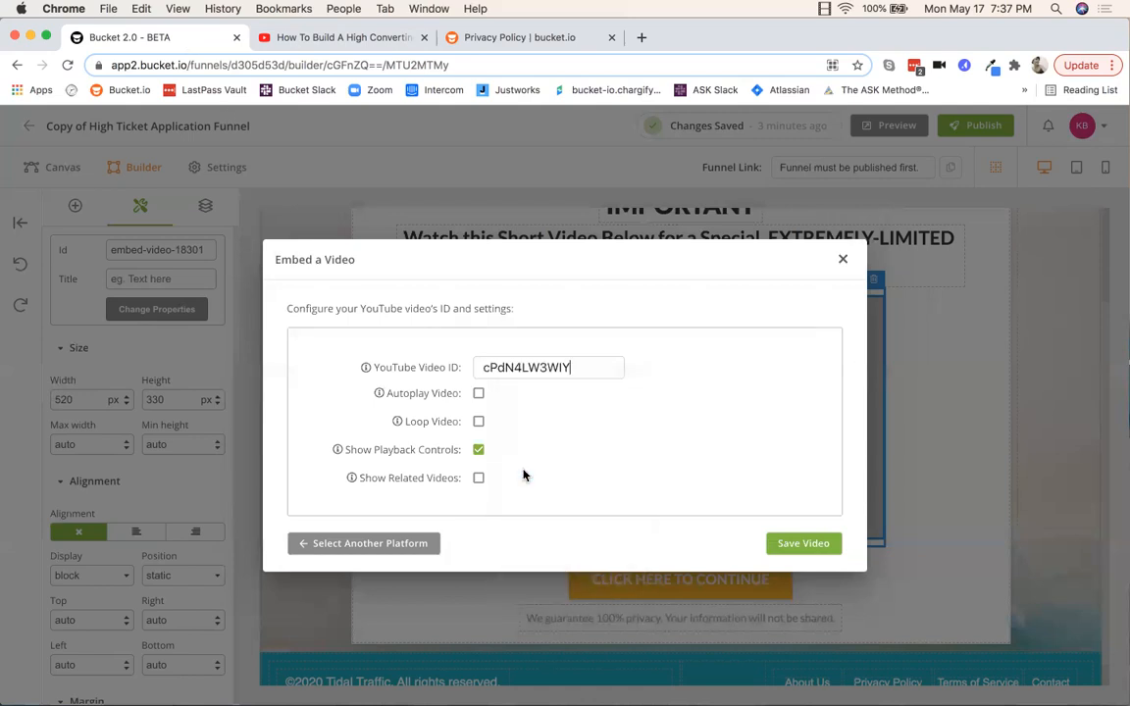
{"action": "left_click", "coordinate": [478, 393]}
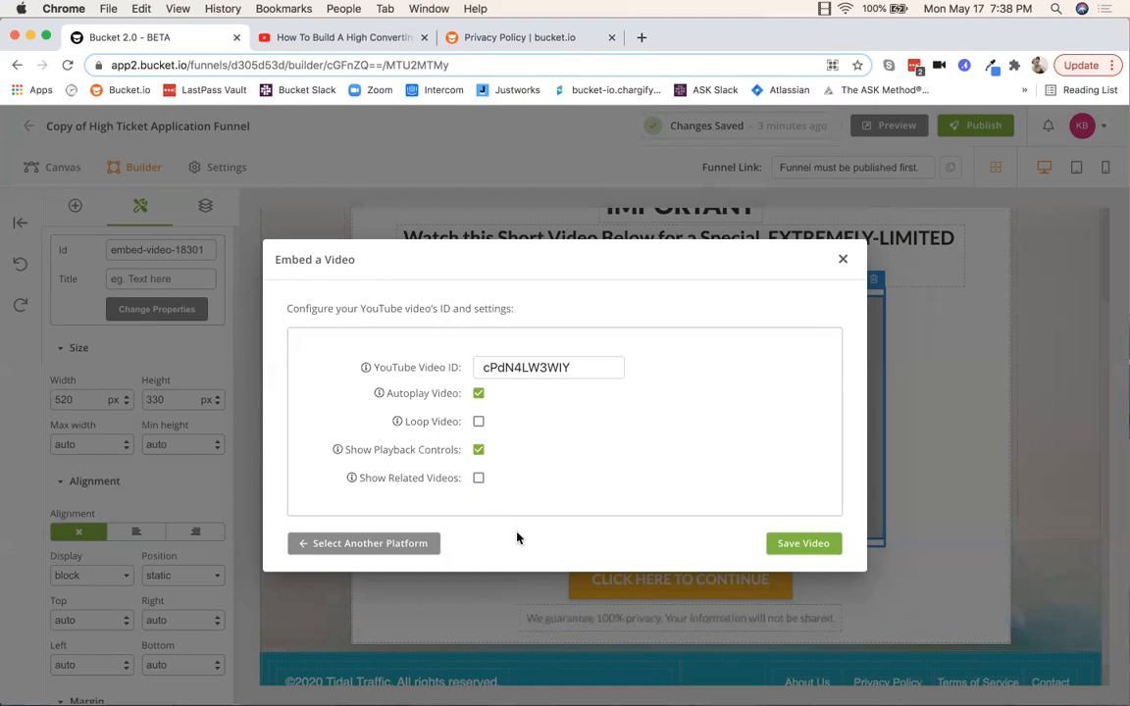
{"action": "left_click", "coordinate": [795, 548]}
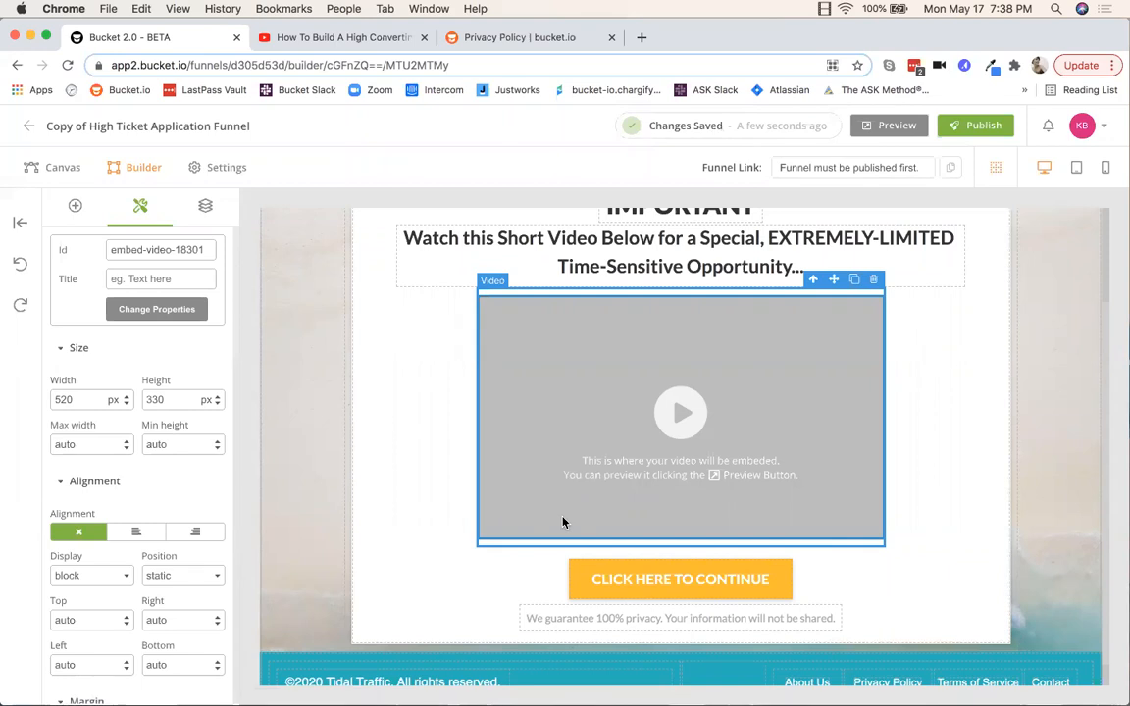
Step: Change the footer copyright to '©2020 bucket.io. All rights reserved.' and delete the About Us link
{"action": "scroll", "coordinate": [906, 509], "scroll_direction": "down", "scroll_amount": 1}
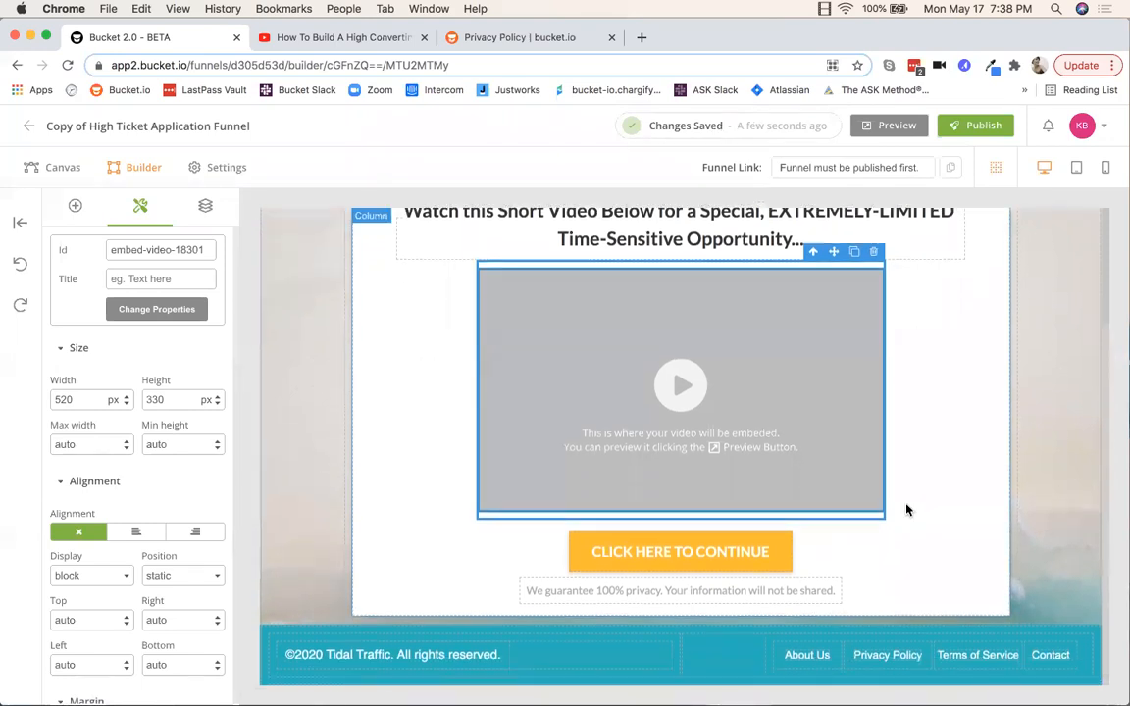
{"action": "left_click", "coordinate": [577, 561]}
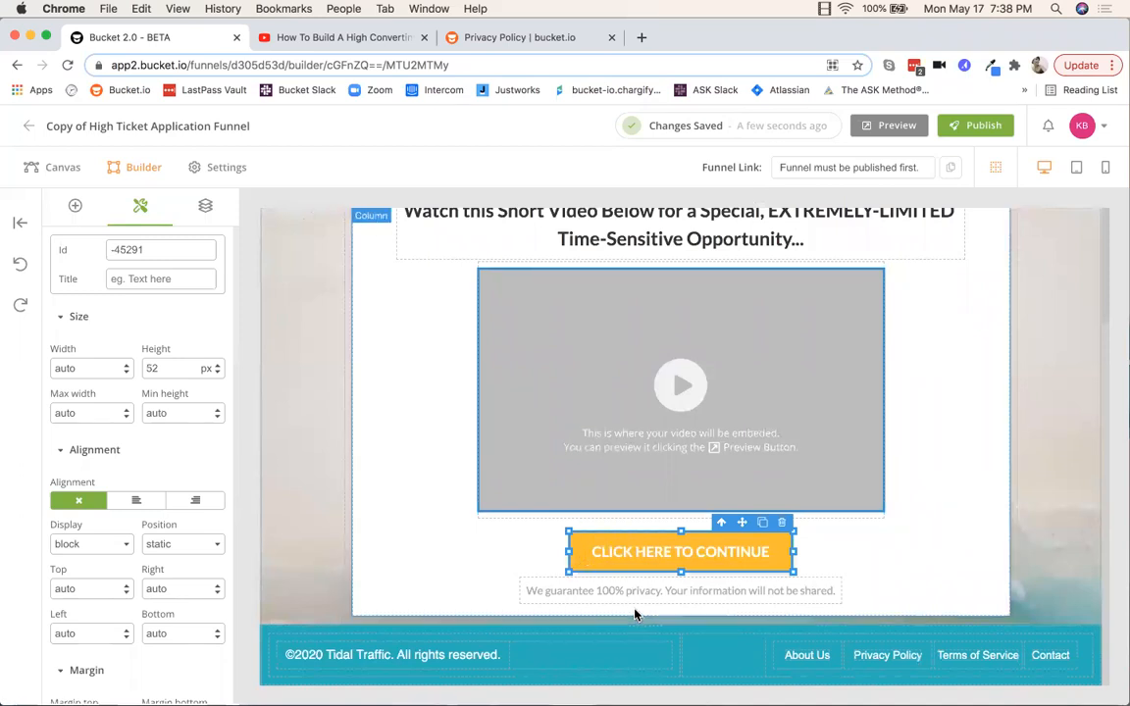
{"action": "left_click", "coordinate": [262, 684]}
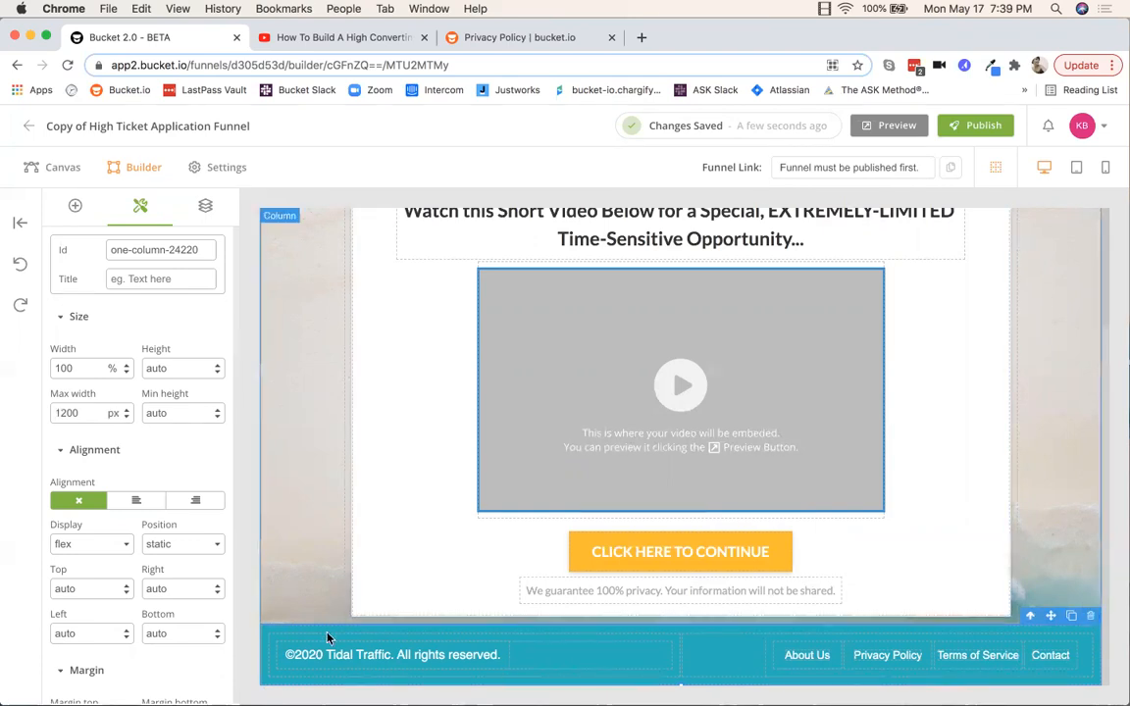
{"action": "left_click", "coordinate": [353, 654]}
{"action": "double_click", "coordinate": [354, 654]}
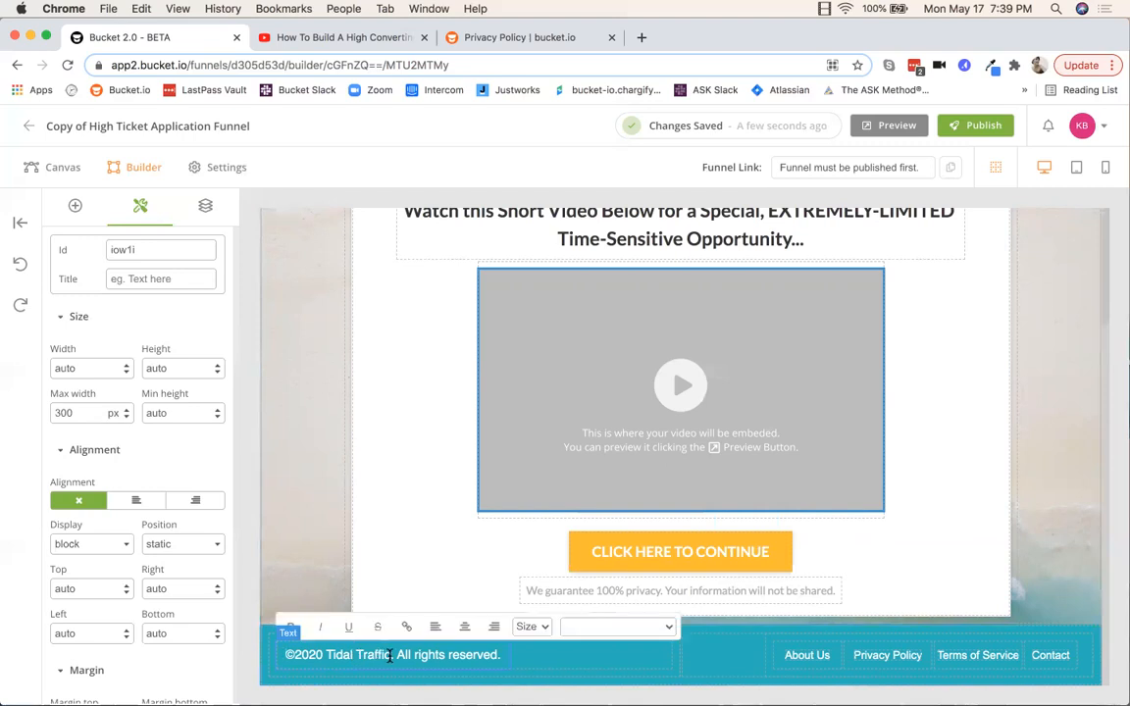
{"action": "key", "text": "BackSpace"}
{"action": "key", "text": "BackSpace"}
{"action": "key", "text": "BackSpace"}
{"action": "key", "text": "BackSpace"}
{"action": "key", "text": "BackSpace"}
{"action": "key", "text": "BackSpace"}
{"action": "key", "text": "BackSpace"}
{"action": "key", "text": "BackSpace"}
{"action": "key", "text": "BackSpace"}
{"action": "key", "text": "BackSpace"}
{"action": "key", "text": "BackSpace"}
{"action": "key", "text": "BackSpace"}
{"action": "key", "text": "BackSpace"}
{"action": "type", "text": "bucket.io"}
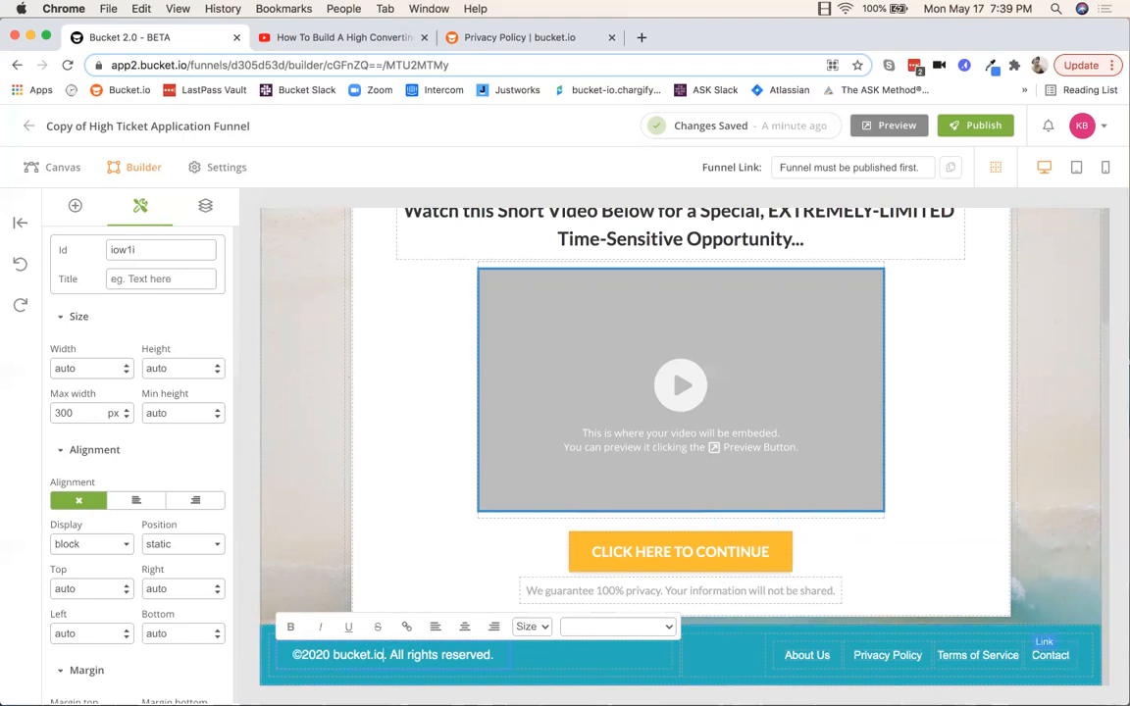
{"action": "left_click", "coordinate": [806, 655]}
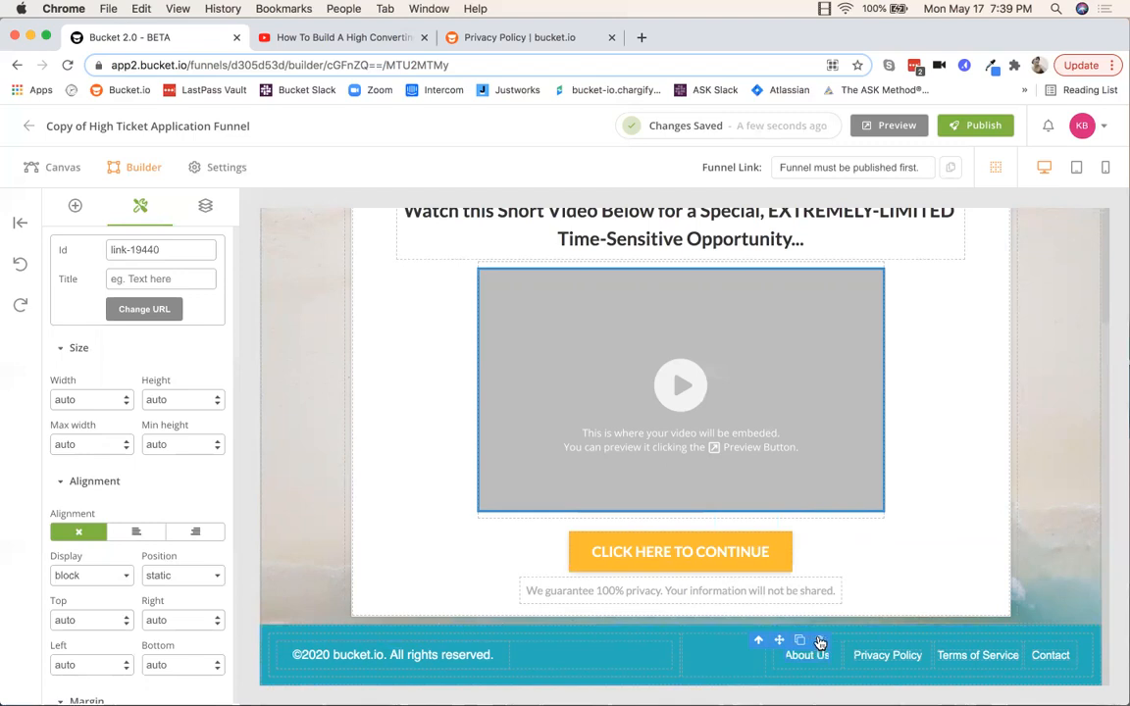
{"action": "left_click", "coordinate": [819, 641]}
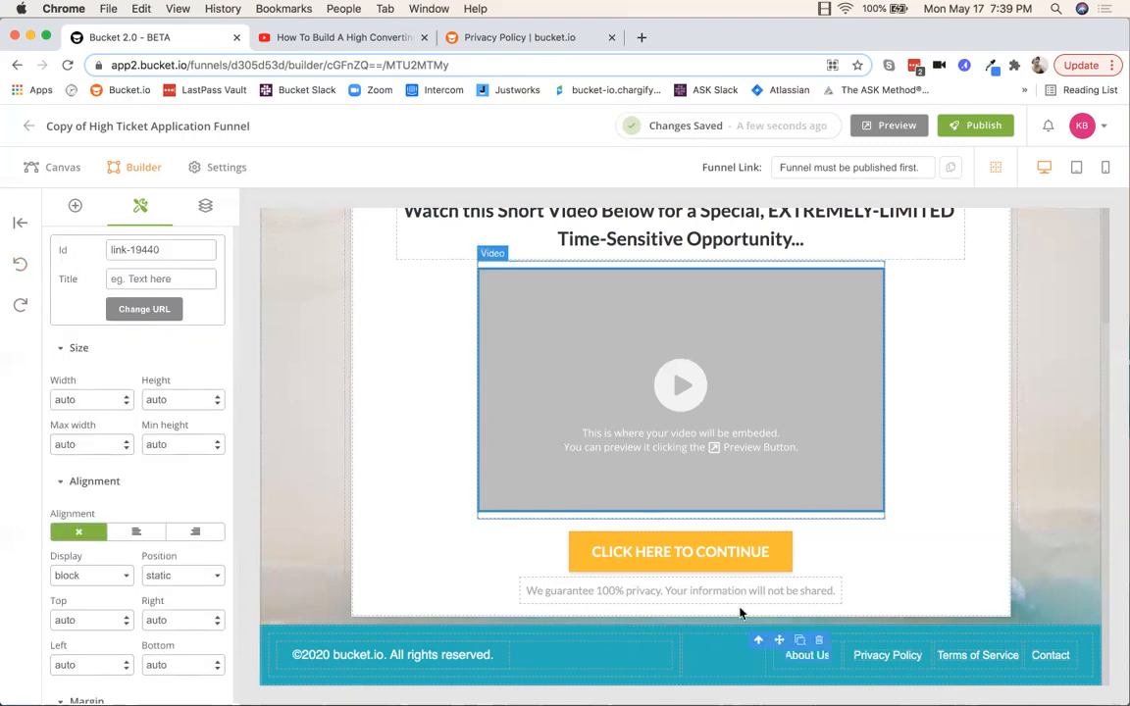
Step: Give the footer privacy link the title 'Privacy Policy' and bring up its Change URL options
{"action": "left_click", "coordinate": [820, 642]}
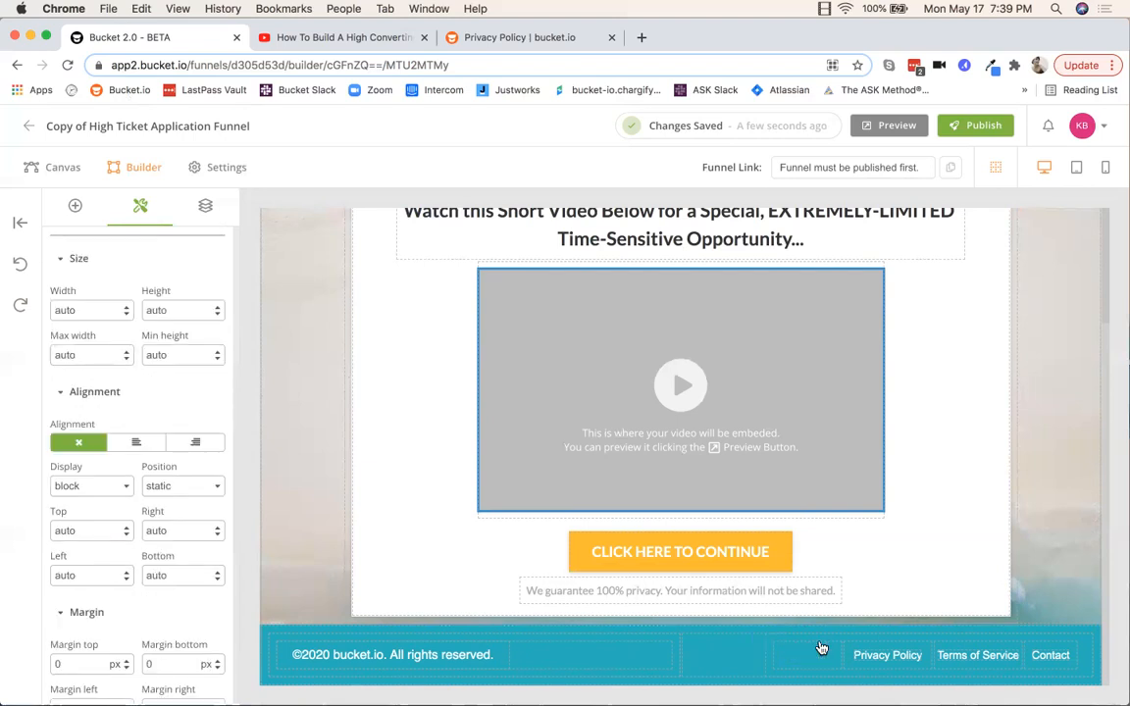
{"action": "left_click", "coordinate": [20, 265]}
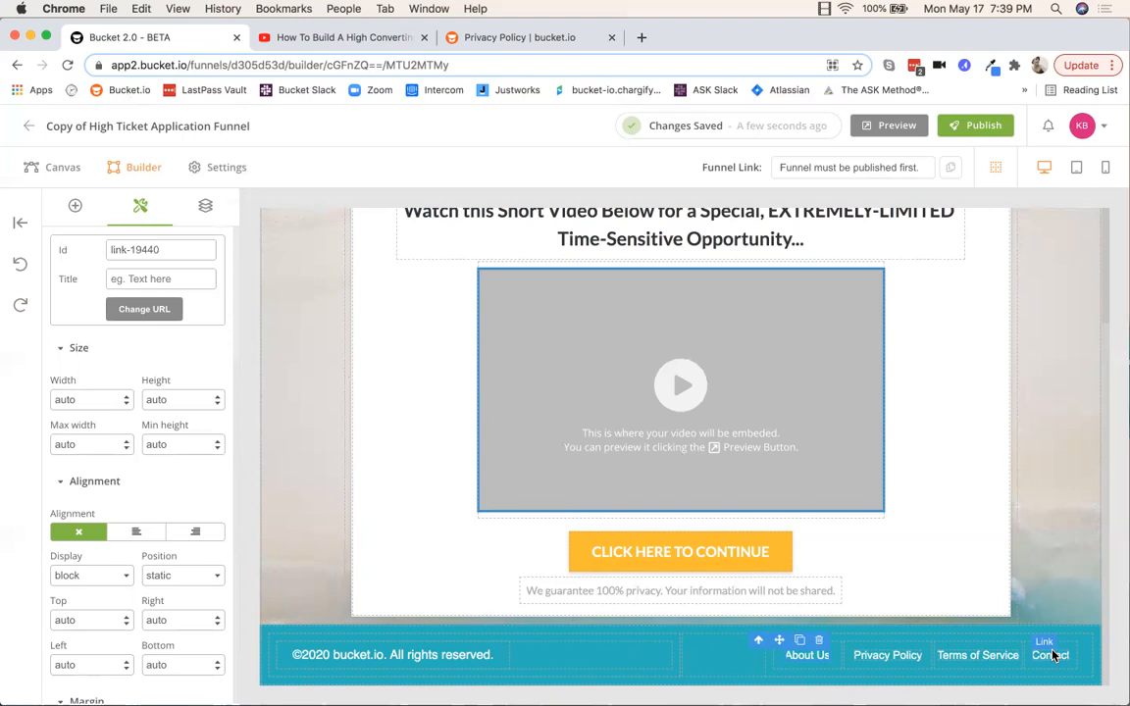
{"action": "left_click", "coordinate": [880, 659]}
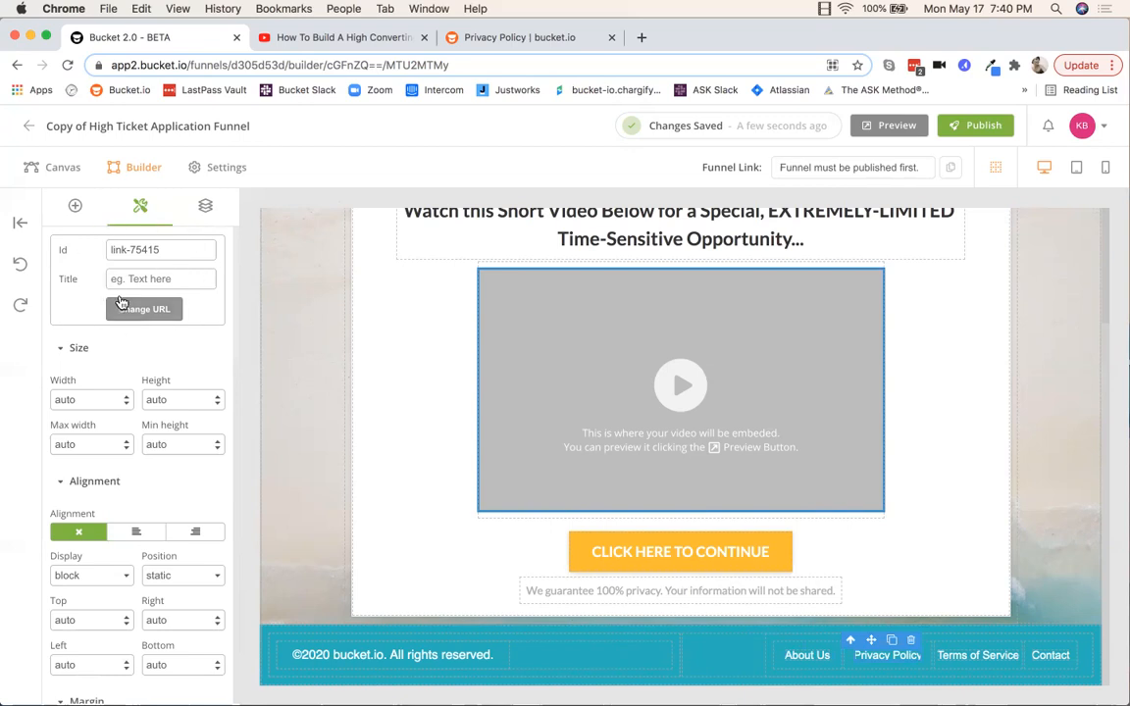
{"action": "left_click", "coordinate": [128, 278]}
{"action": "type", "text": "Privacy"}
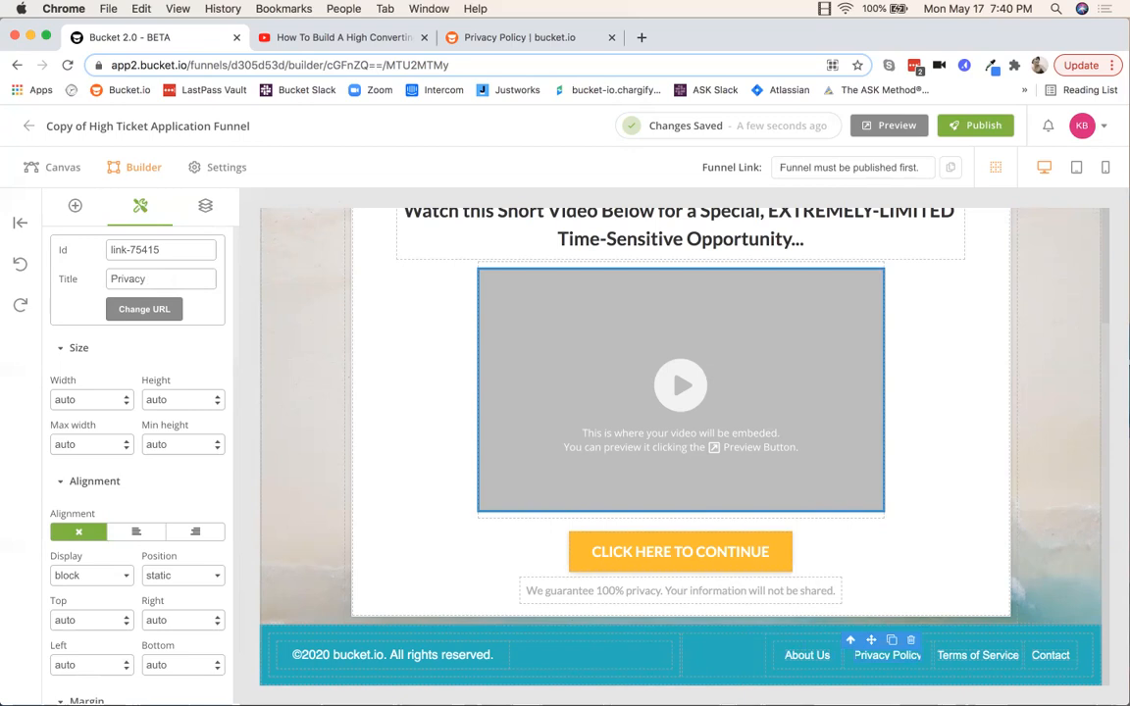
{"action": "type", "text": " Policy"}
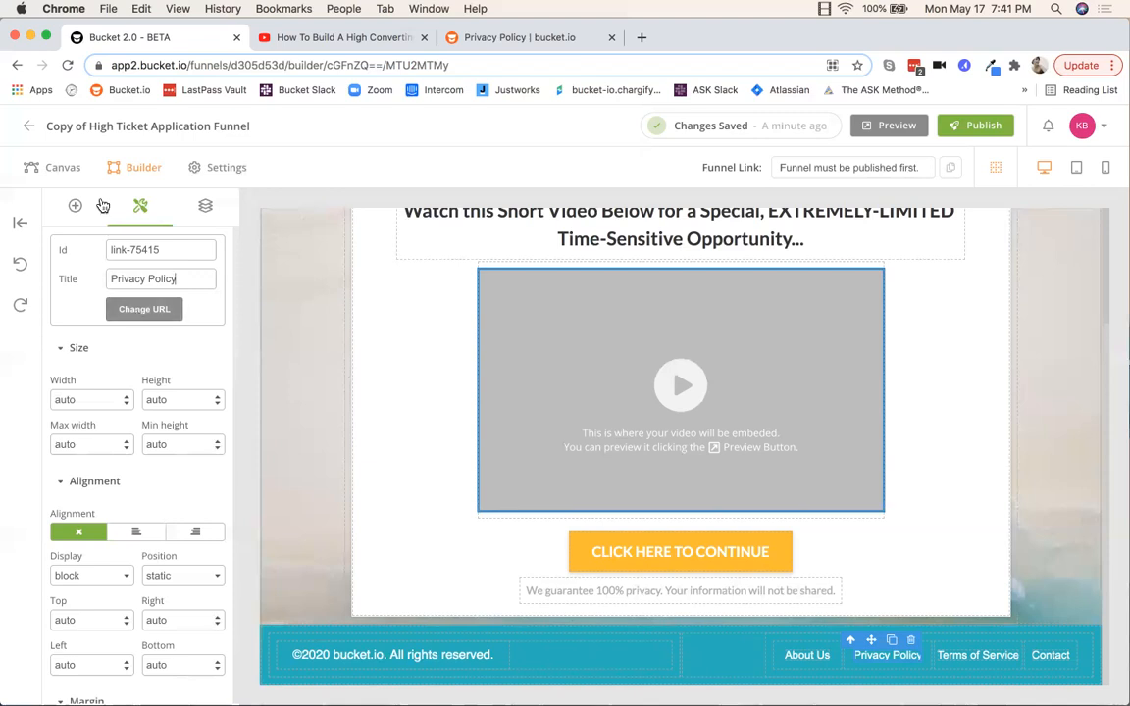
{"action": "left_click", "coordinate": [147, 309]}
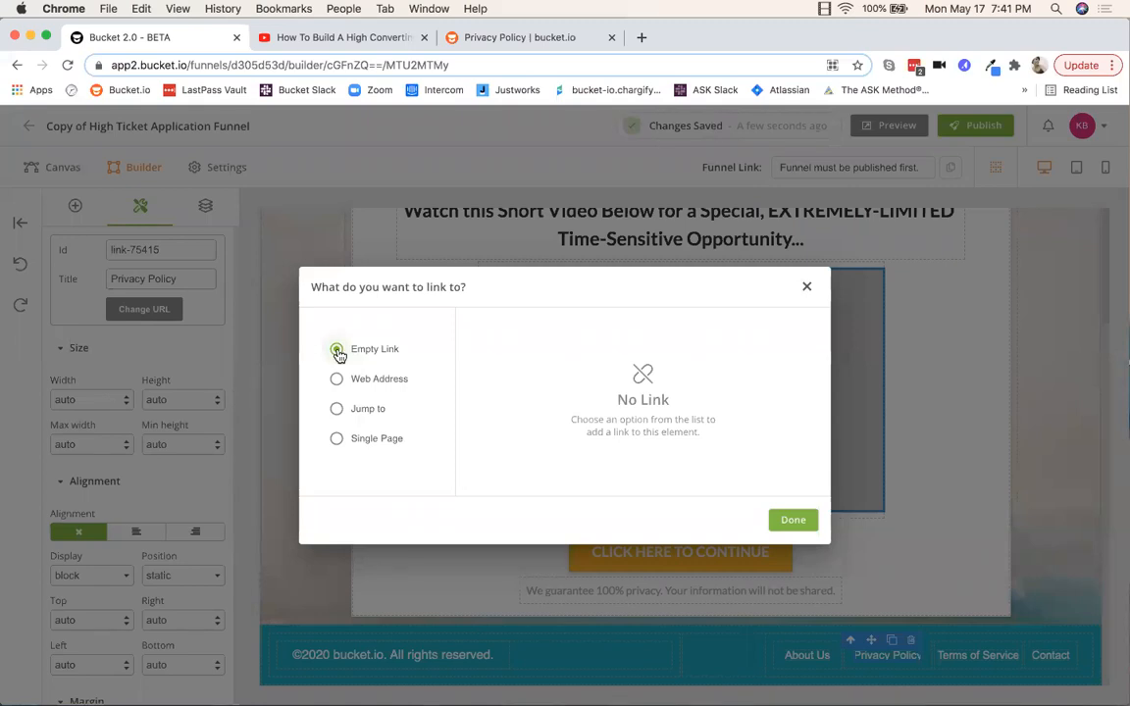
{"action": "left_click", "coordinate": [336, 380]}
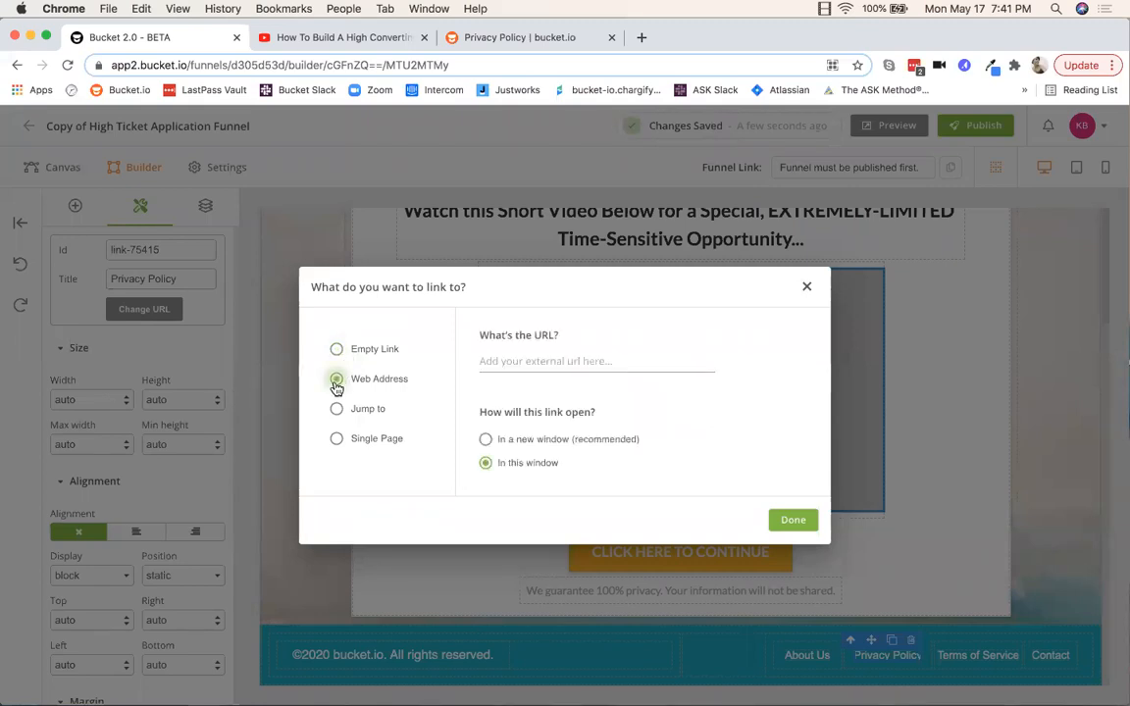
{"action": "left_click", "coordinate": [506, 39]}
{"action": "left_click", "coordinate": [219, 65]}
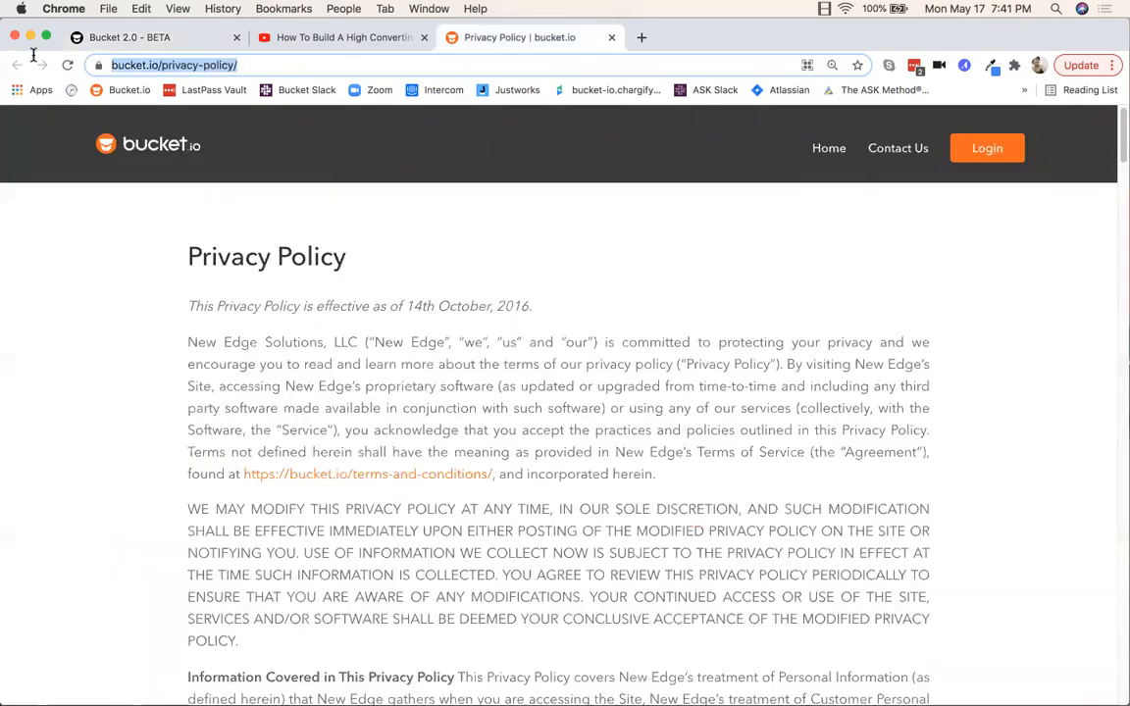
{"action": "right_click", "coordinate": [137, 67]}
{"action": "left_click", "coordinate": [169, 159]}
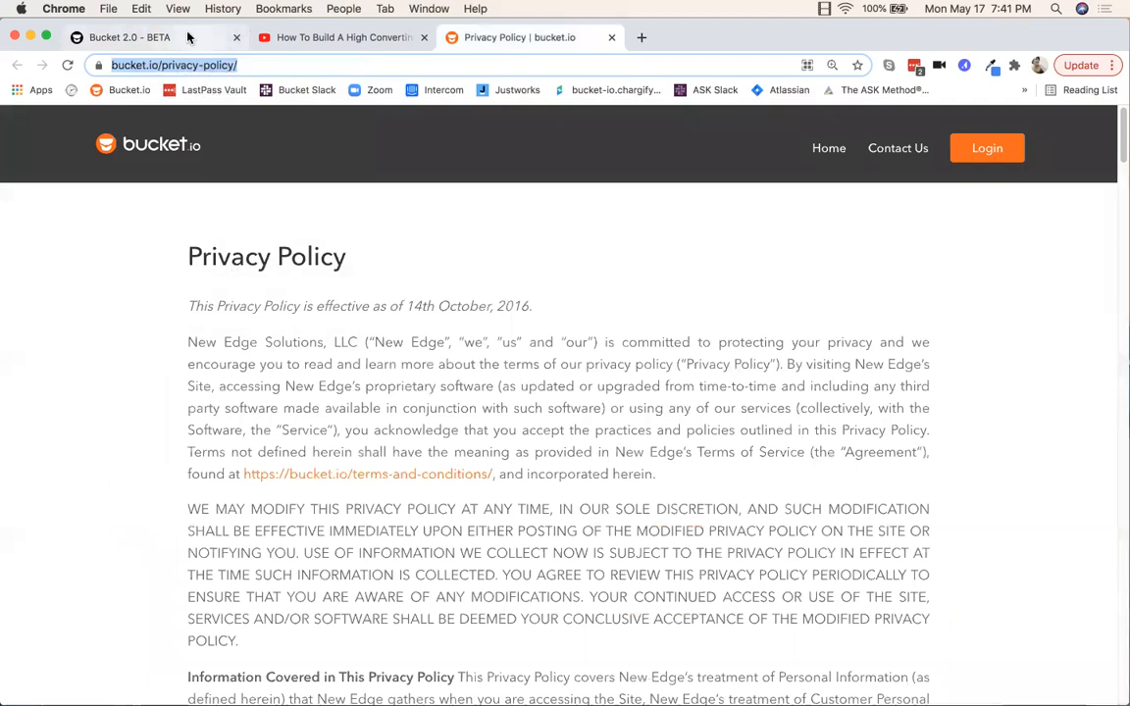
{"action": "left_click", "coordinate": [172, 37]}
{"action": "right_click", "coordinate": [491, 360]}
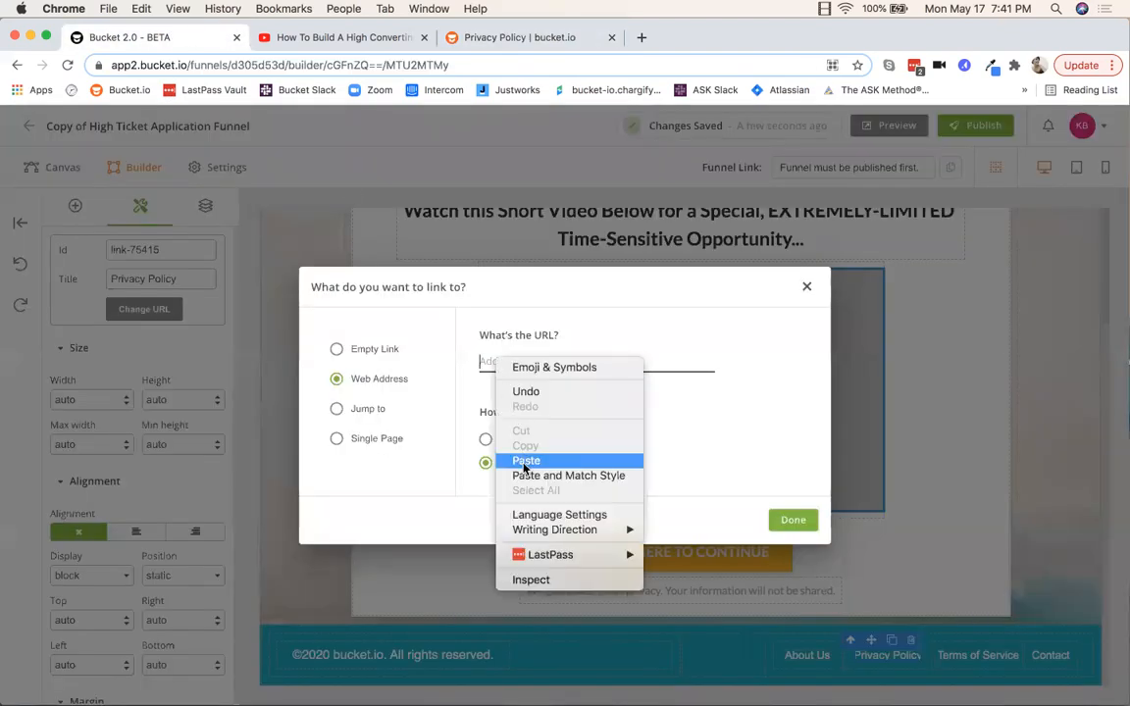
{"action": "left_click", "coordinate": [530, 459]}
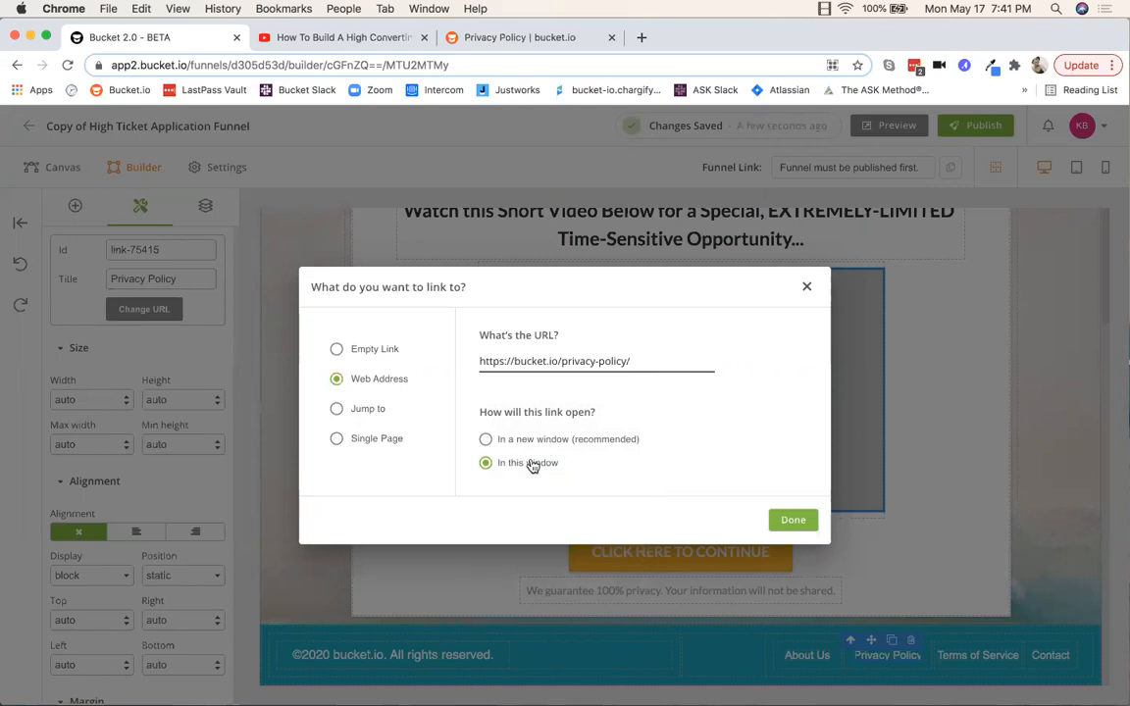
Step: Make the privacy link open in a new window and confirm the link settings
{"action": "left_click", "coordinate": [486, 439]}
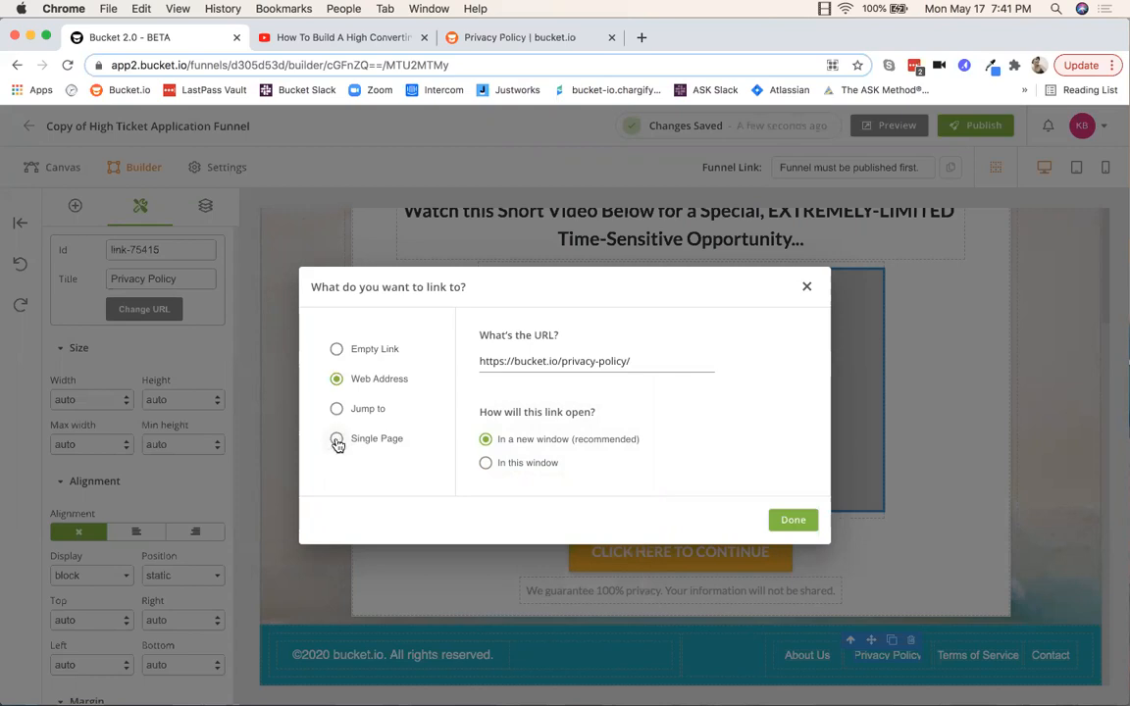
{"action": "left_click", "coordinate": [337, 440]}
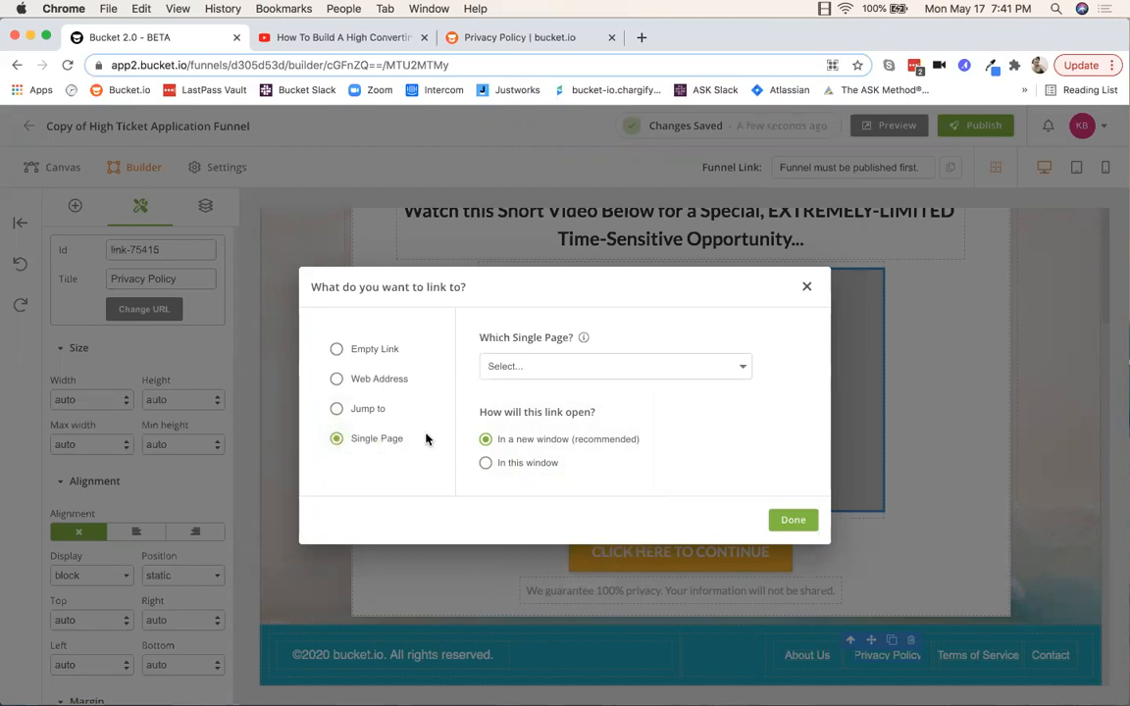
{"action": "left_click", "coordinate": [742, 367]}
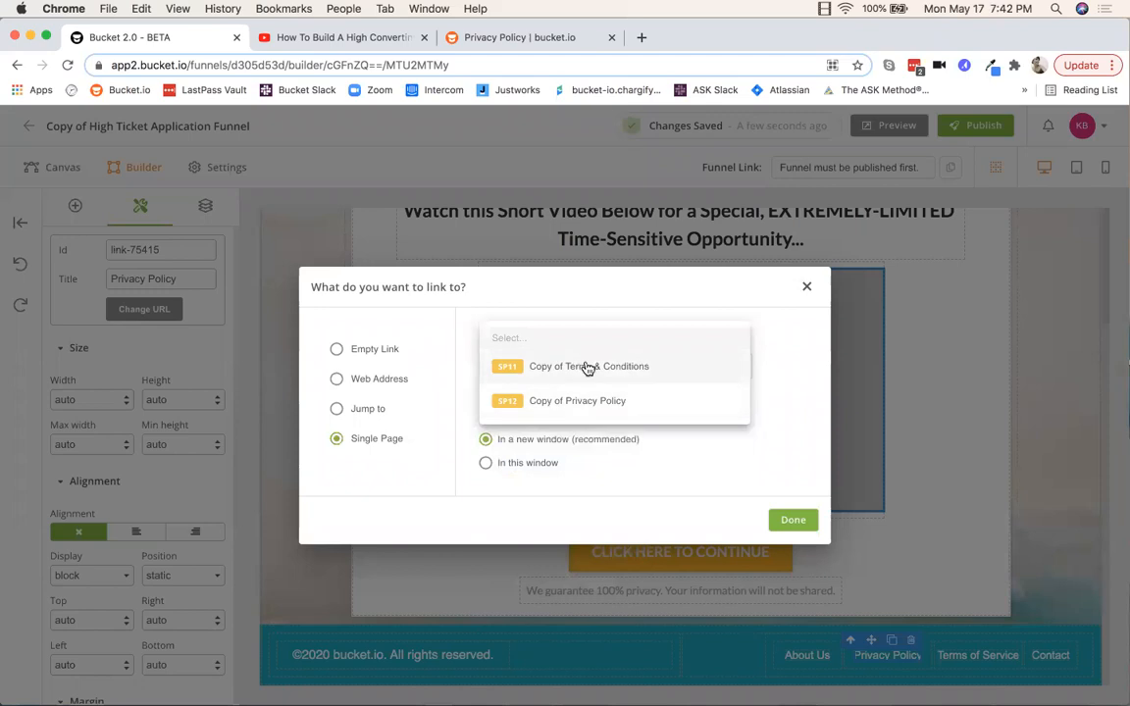
{"action": "left_click", "coordinate": [627, 296]}
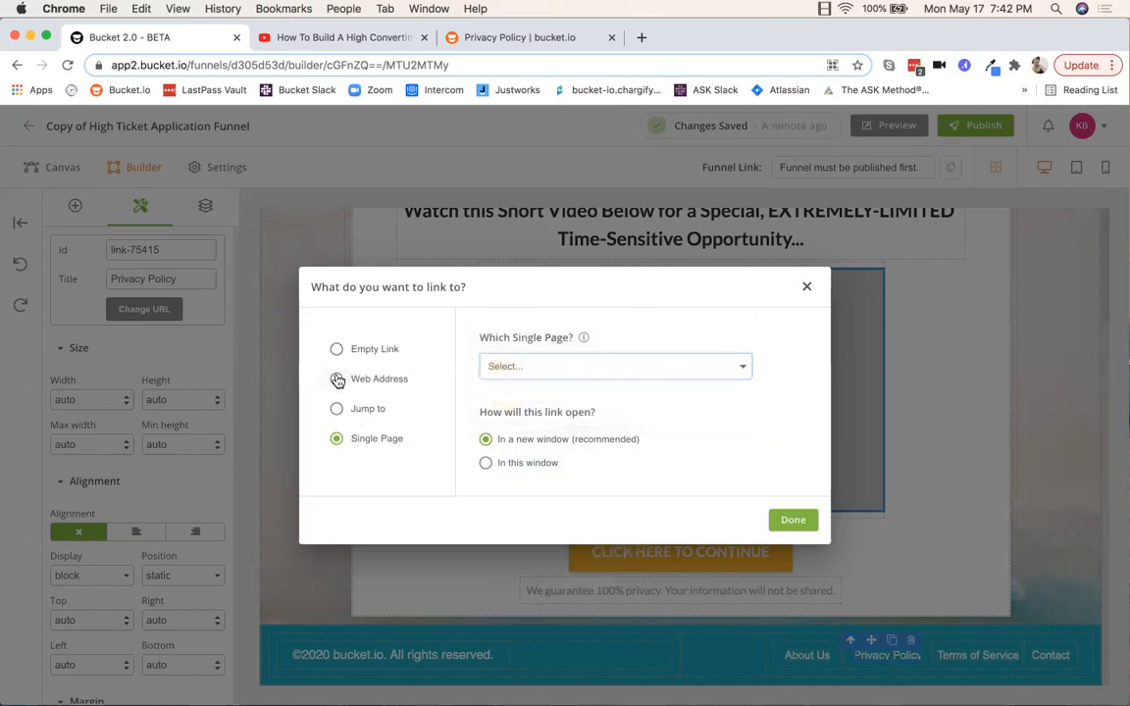
{"action": "left_click", "coordinate": [336, 380]}
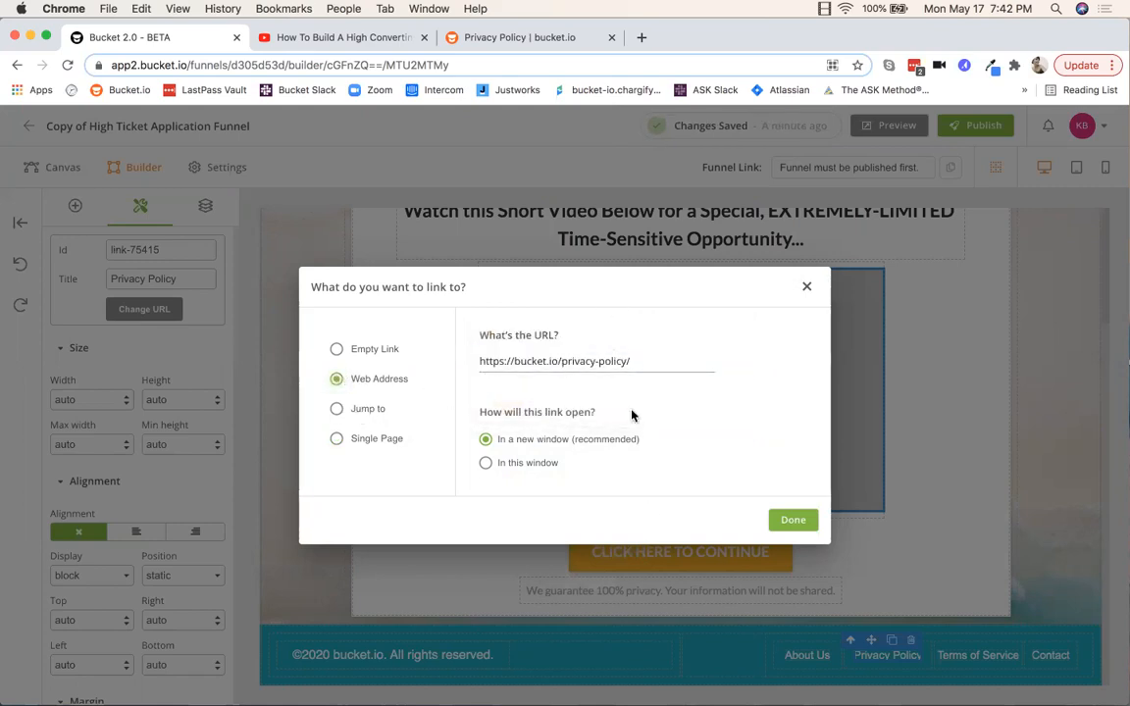
{"action": "left_click", "coordinate": [795, 523]}
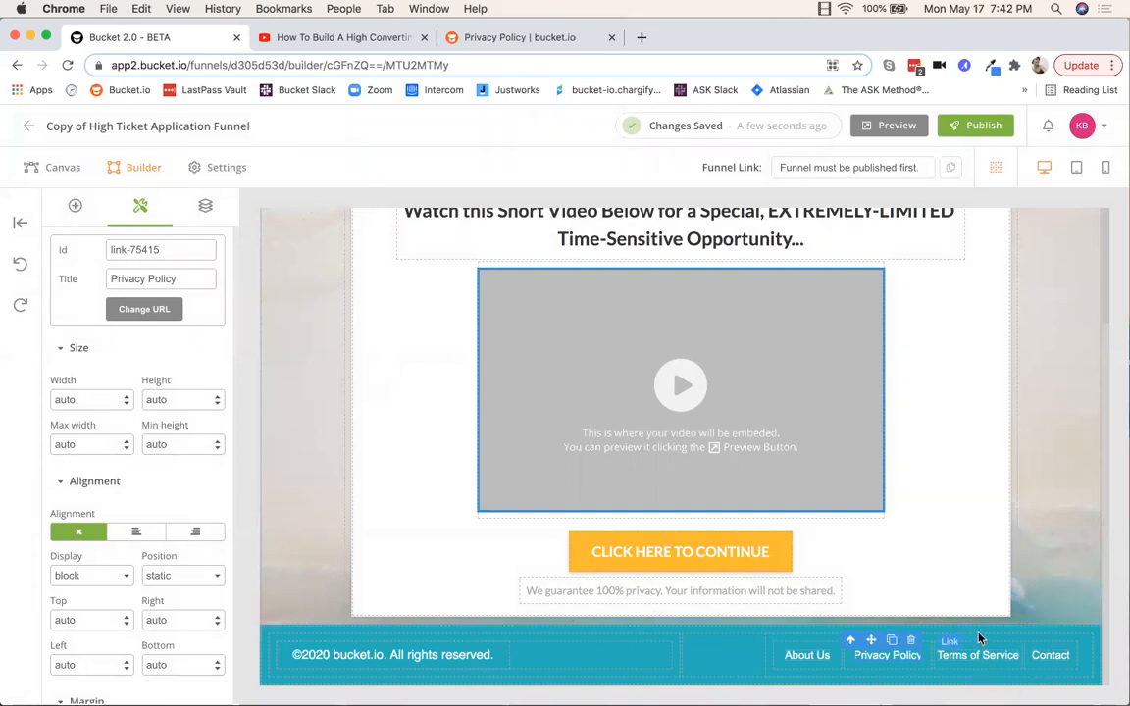
Step: Delete the About Us link from the page footer
{"action": "left_click", "coordinate": [961, 657]}
{"action": "left_click", "coordinate": [1047, 655]}
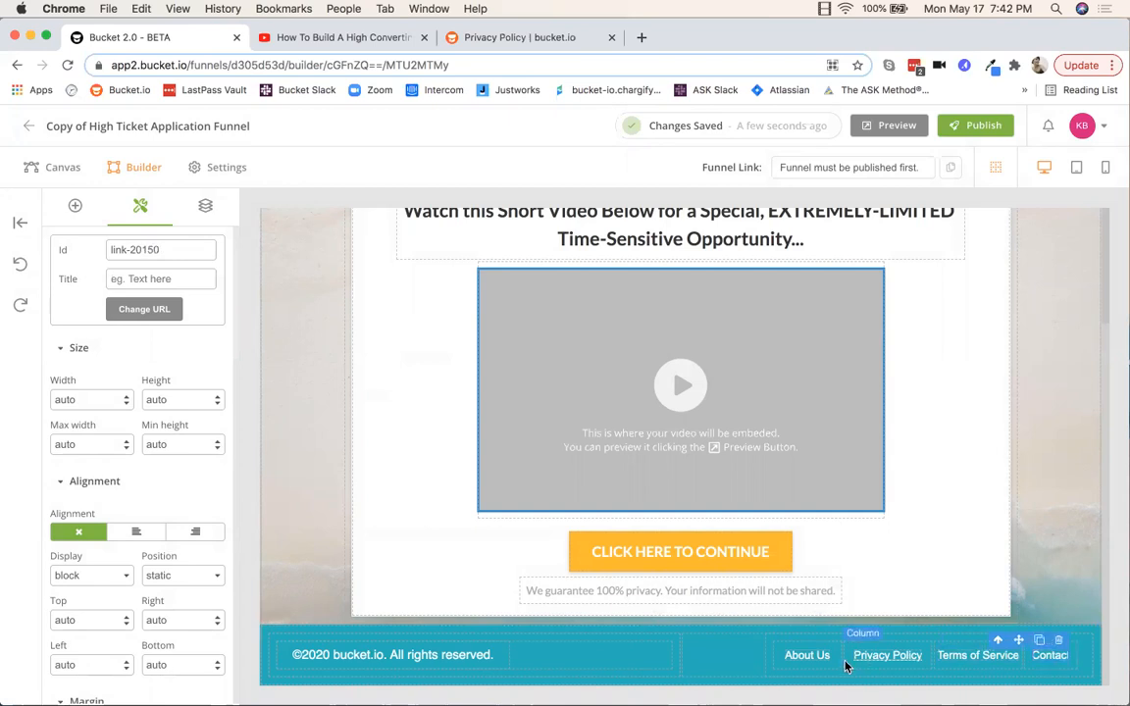
{"action": "left_click", "coordinate": [819, 640]}
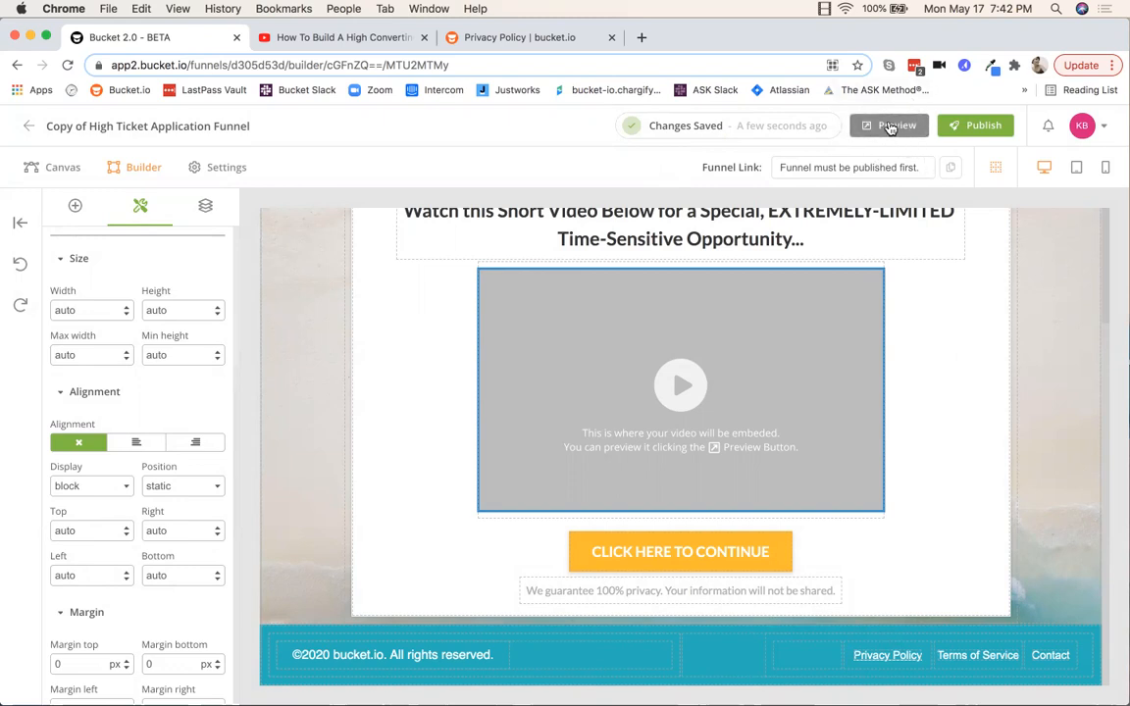
Step: Preview the Pre-Quiz Page in a new tab, scroll through it, and close the preview
{"action": "left_click", "coordinate": [889, 128]}
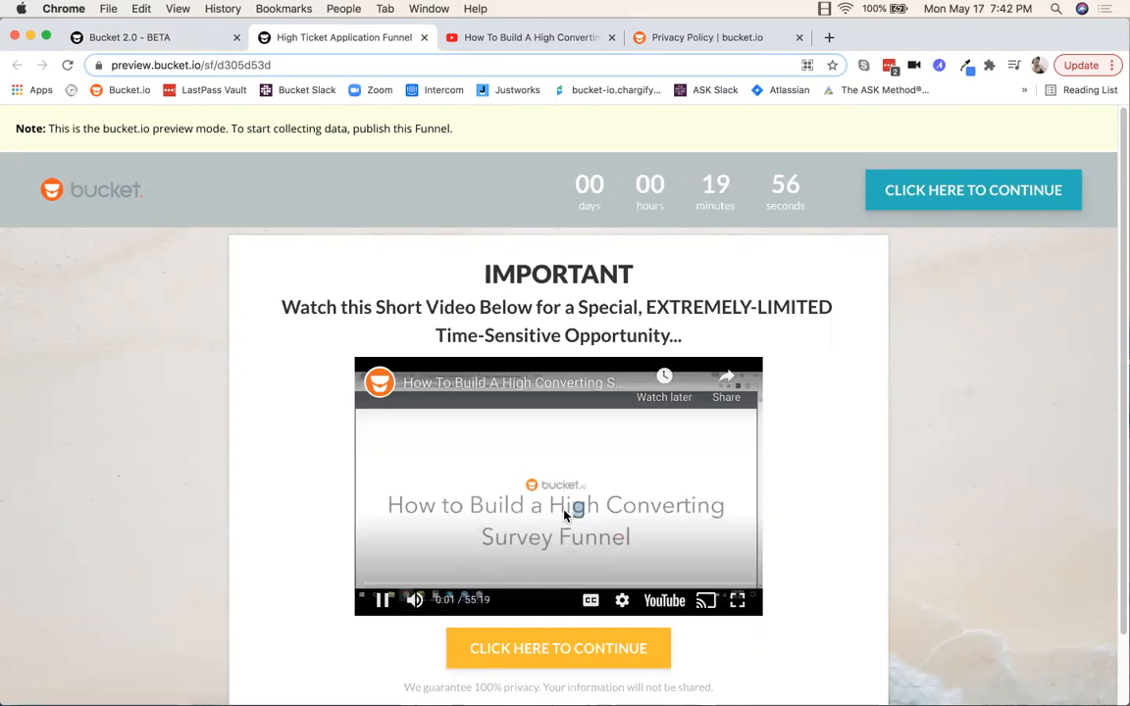
{"action": "scroll", "coordinate": [566, 514], "scroll_direction": "down", "scroll_amount": 2}
{"action": "scroll", "coordinate": [566, 513], "scroll_direction": "up", "scroll_amount": 2}
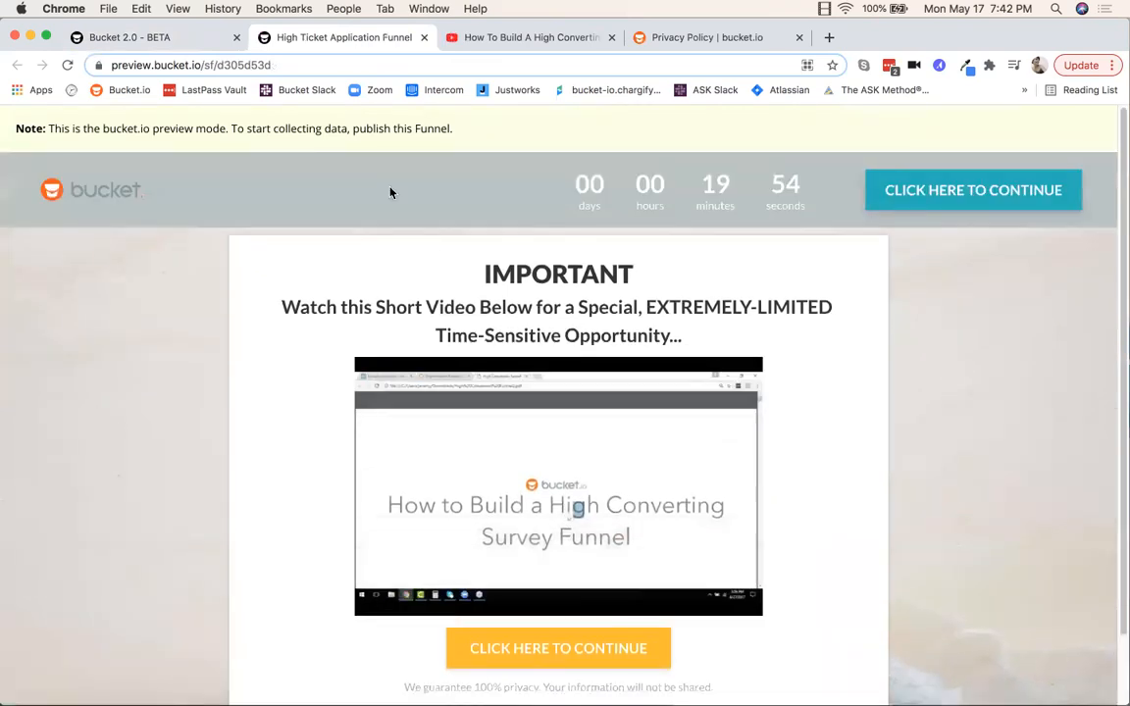
{"action": "left_click", "coordinate": [423, 37]}
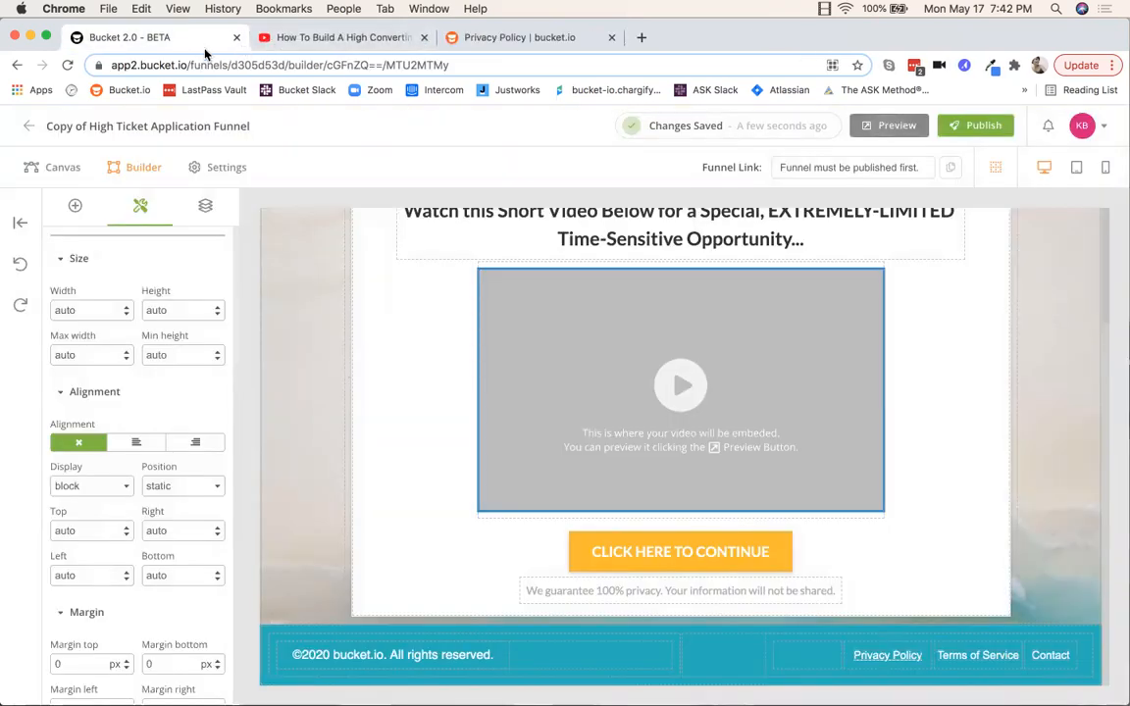
{"action": "scroll", "coordinate": [796, 425], "scroll_direction": "up", "scroll_amount": 3}
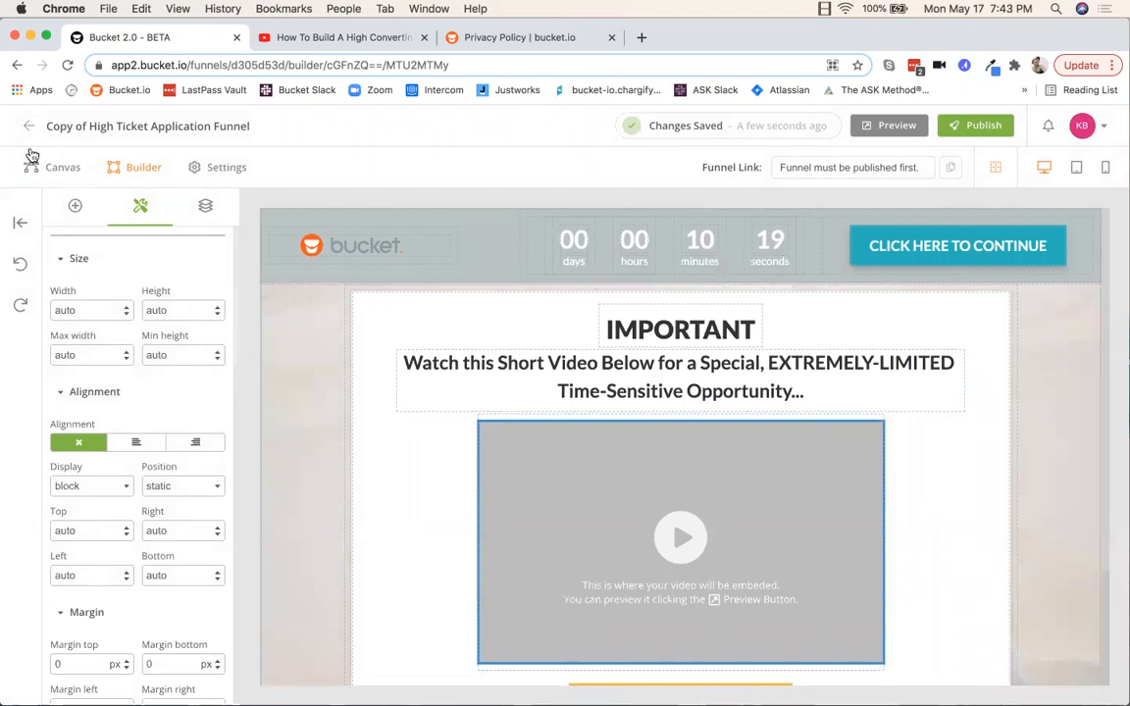
Step: From the Canvas overview, fit the funnel to screen, locate the Lead Capture step, and edit it
{"action": "left_click", "coordinate": [59, 169]}
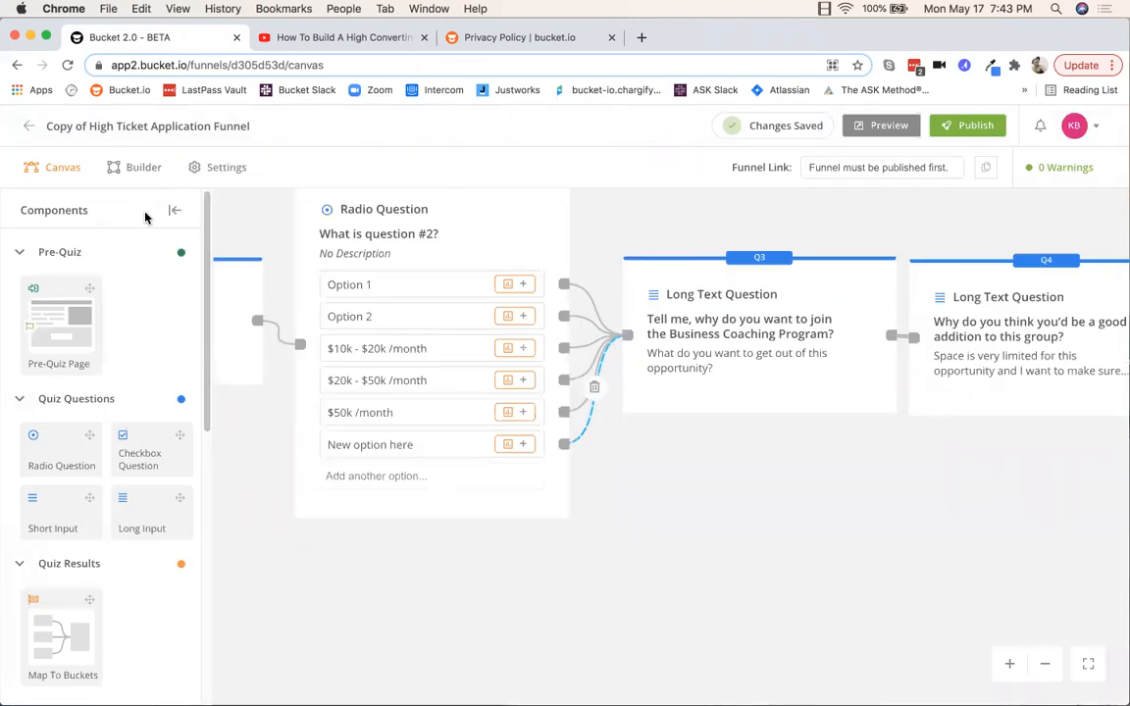
{"action": "left_click", "coordinate": [177, 214]}
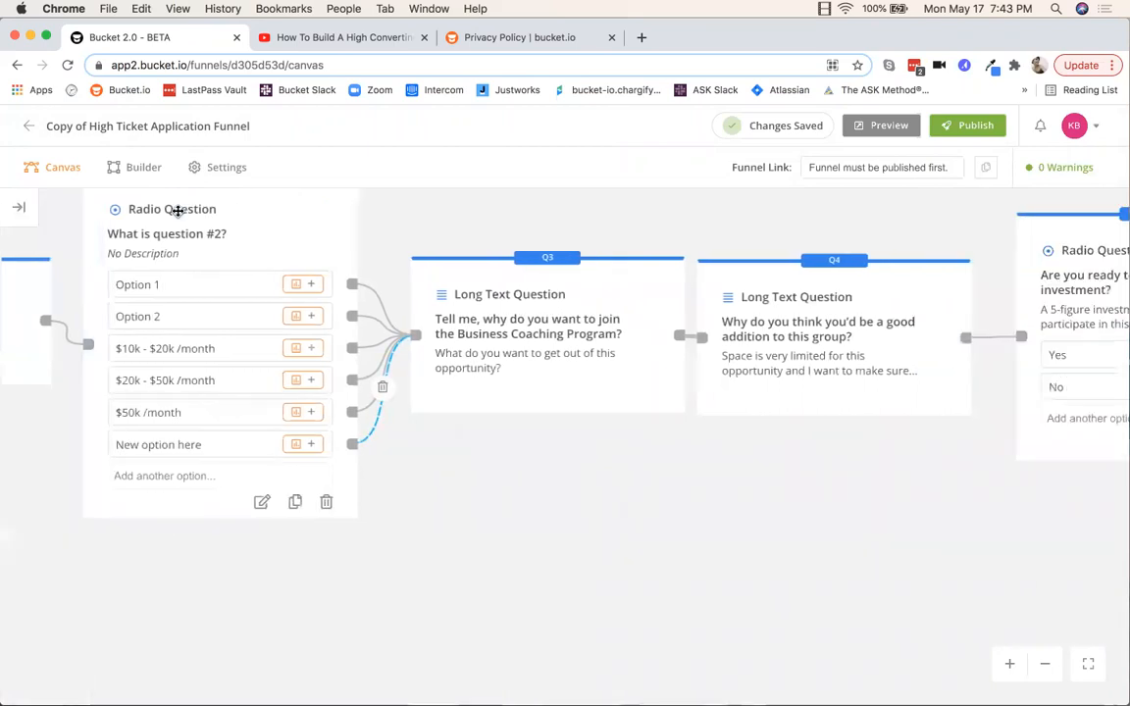
{"action": "left_click", "coordinate": [1085, 665]}
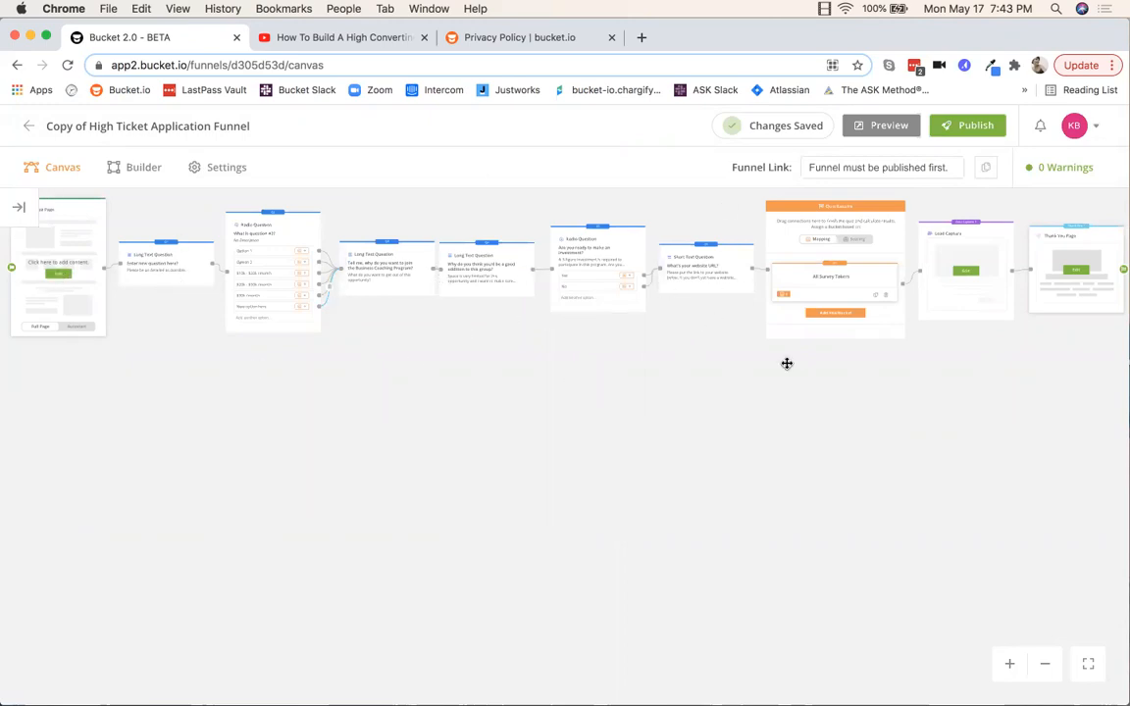
{"action": "left_click_drag", "start_coordinate": [914, 425], "coordinate": [631, 509]}
{"action": "scroll", "coordinate": [637, 486], "scroll_direction": "up", "scroll_amount": 2}
{"action": "scroll", "coordinate": [637, 486], "scroll_direction": "up", "scroll_amount": 5}
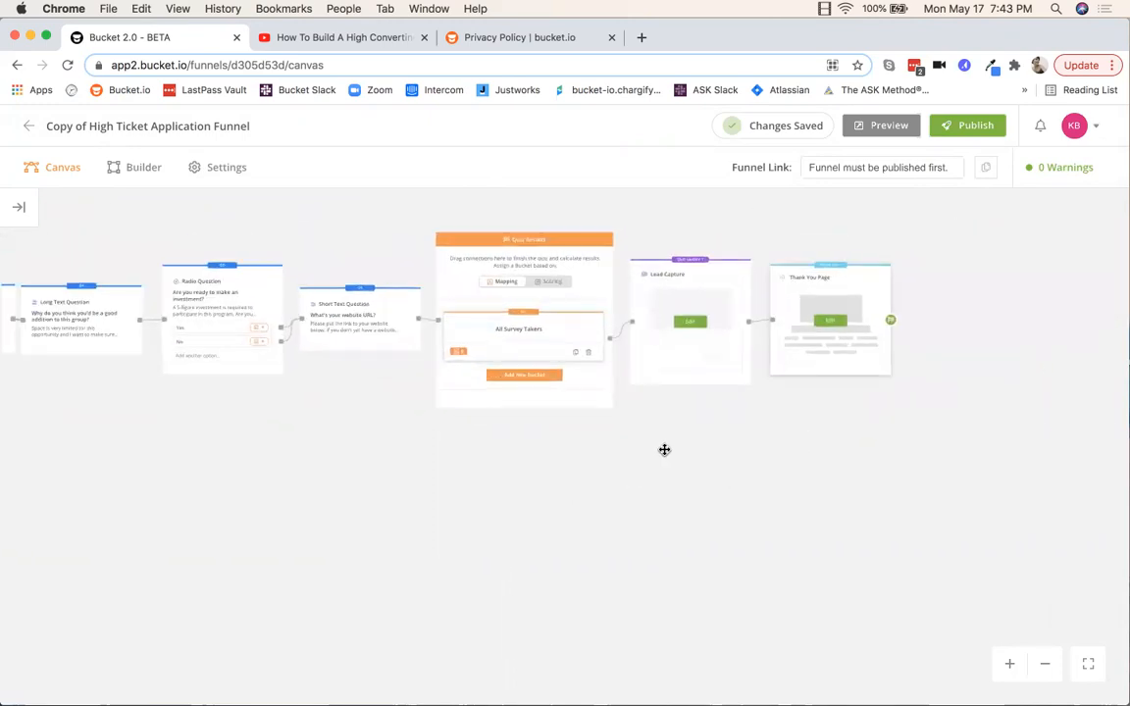
{"action": "left_click_drag", "start_coordinate": [702, 565], "coordinate": [739, 628]}
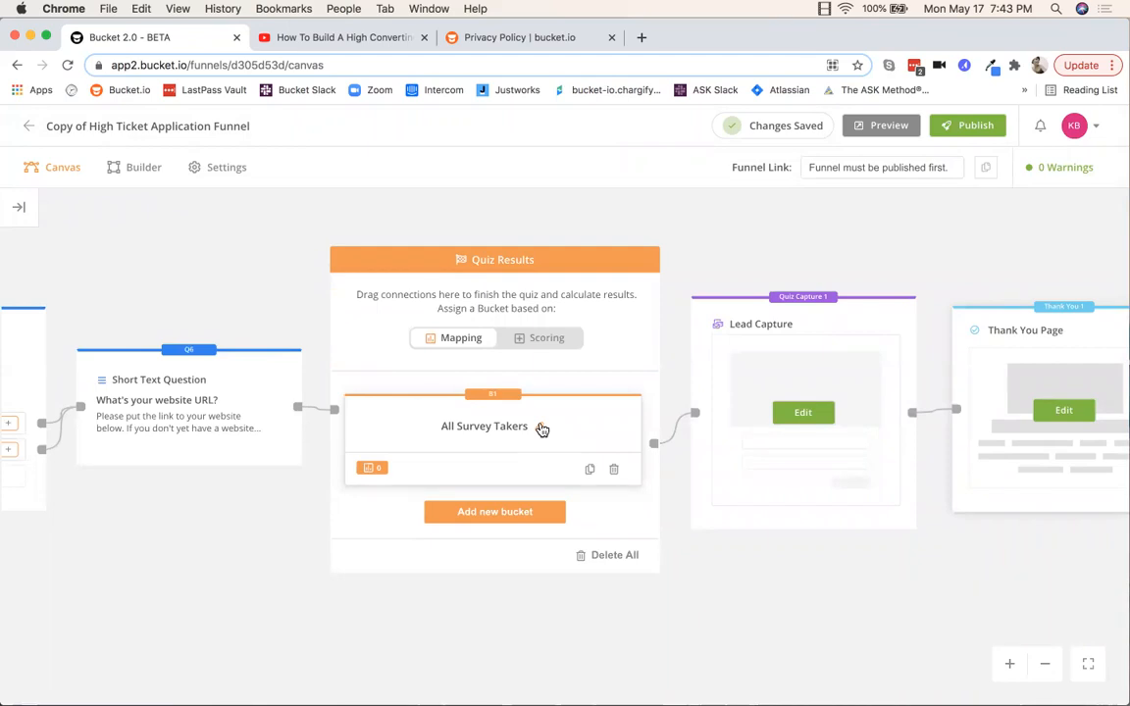
{"action": "scroll", "coordinate": [703, 534], "scroll_direction": "right", "scroll_amount": 5}
{"action": "scroll", "coordinate": [703, 534], "scroll_direction": "down", "scroll_amount": 2}
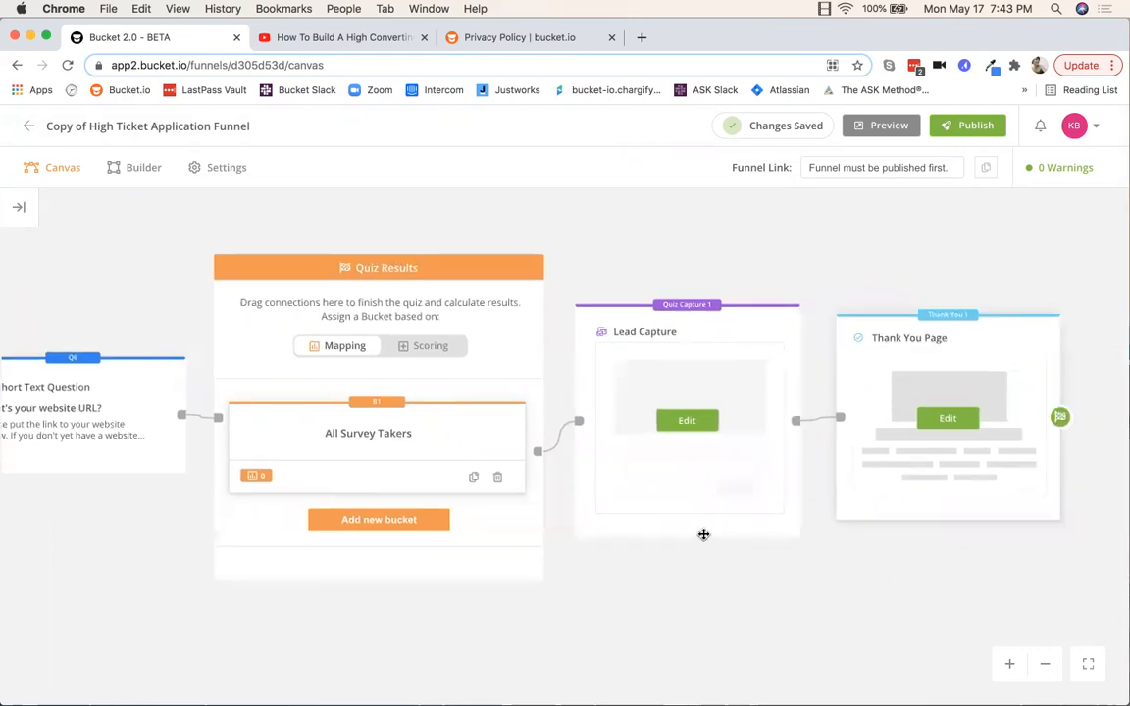
{"action": "left_click_drag", "start_coordinate": [736, 504], "coordinate": [759, 586]}
{"action": "scroll", "coordinate": [759, 586], "scroll_direction": "up", "scroll_amount": 3}
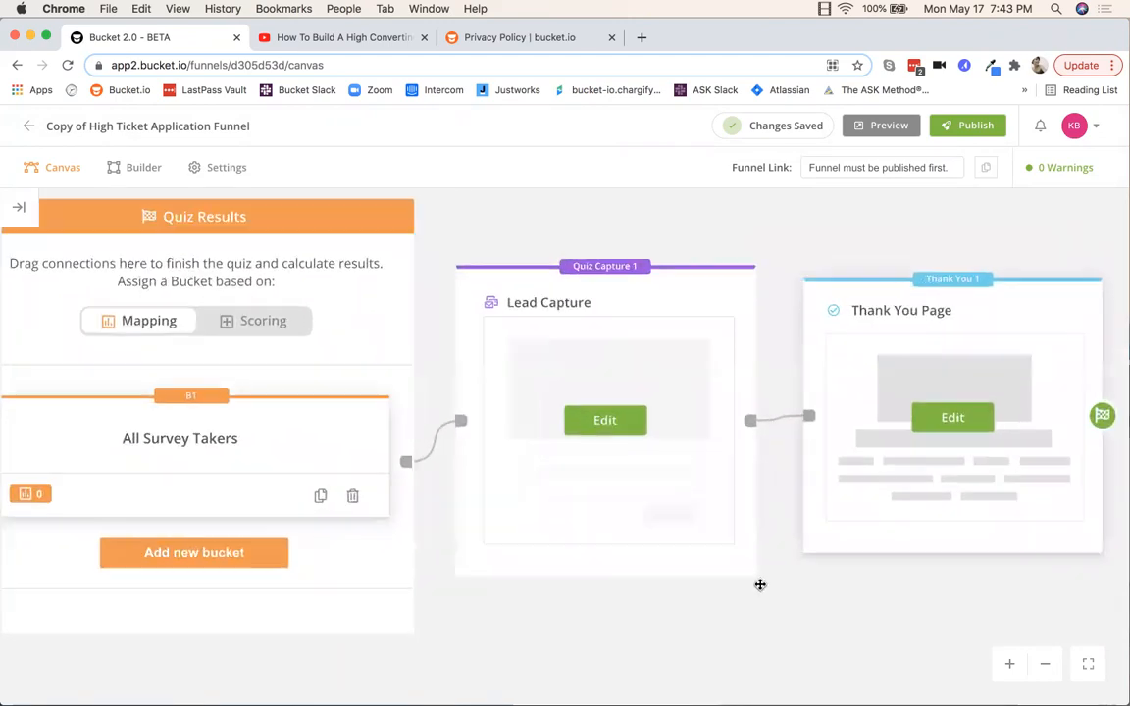
{"action": "left_click", "coordinate": [594, 412]}
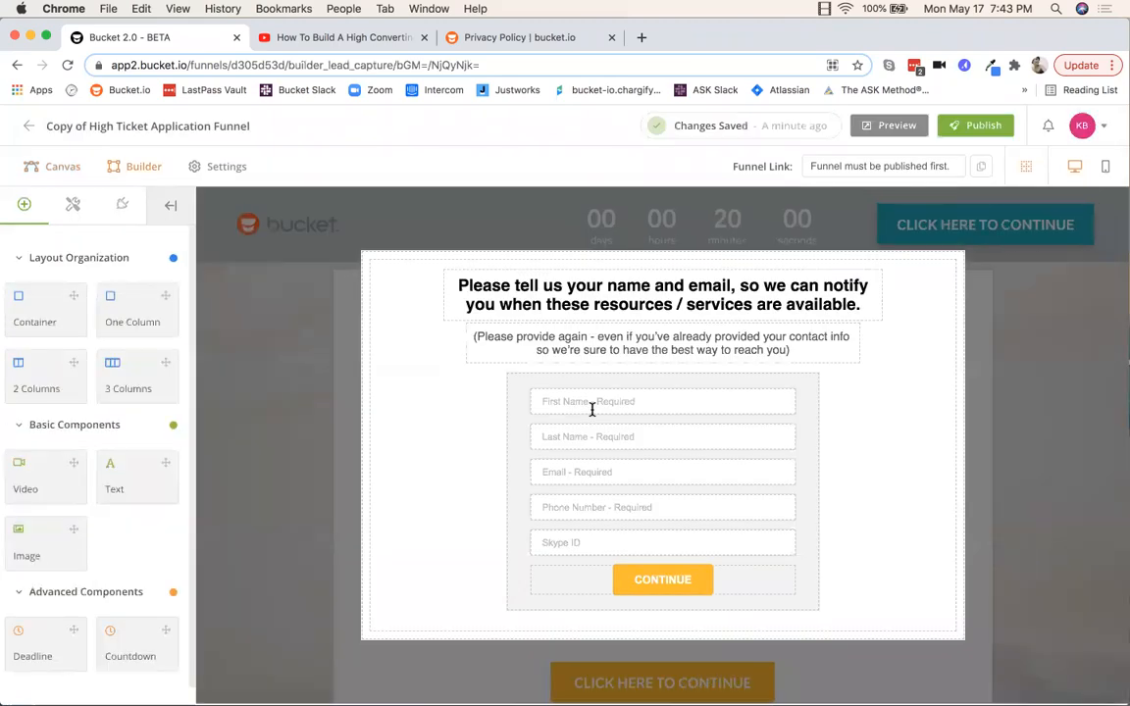
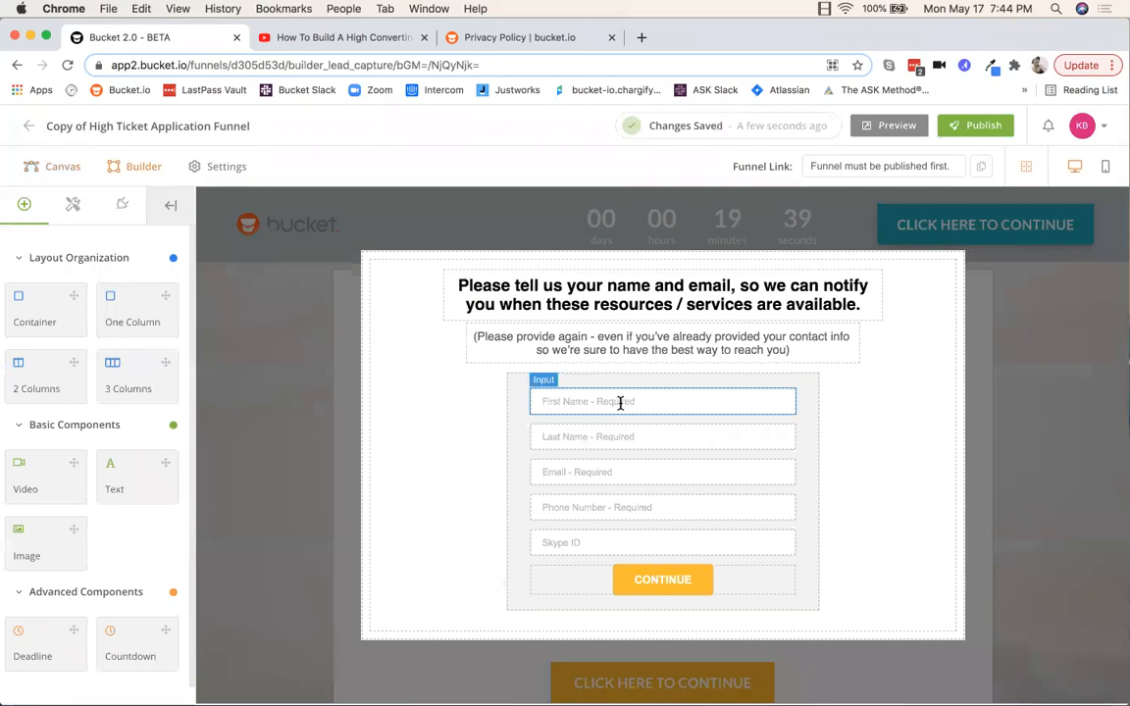
Step: Inspect the lead form's fields and containers, then select the CONTINUE button
{"action": "left_click", "coordinate": [620, 402]}
{"action": "left_click", "coordinate": [864, 408]}
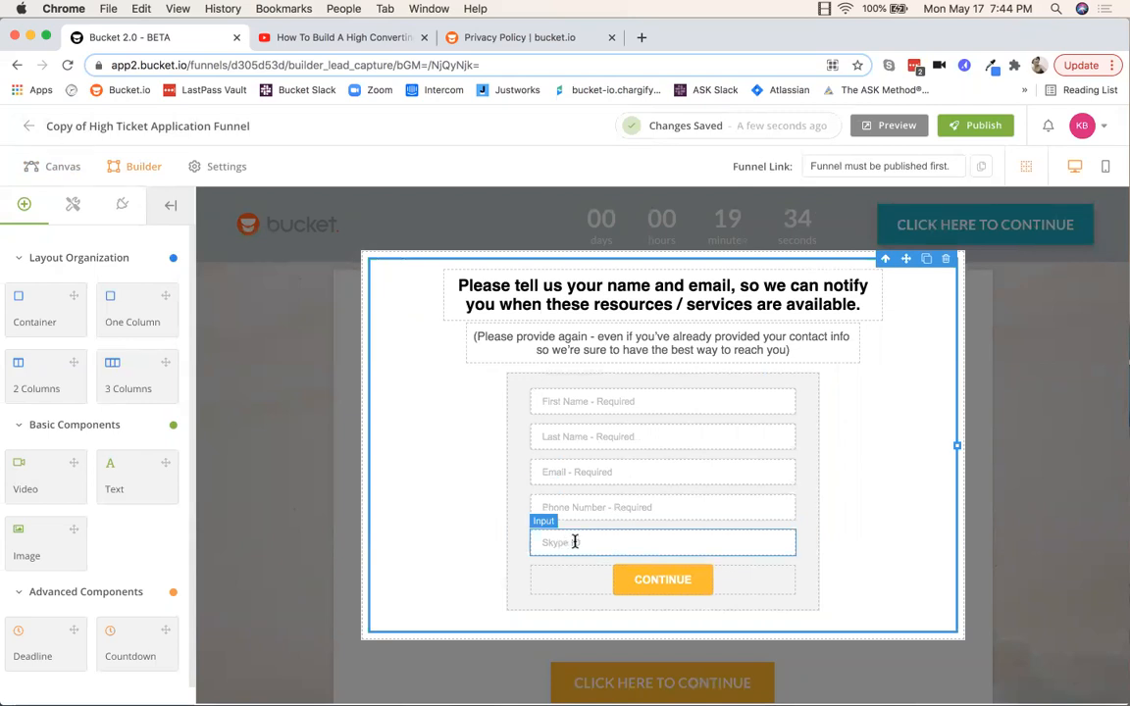
{"action": "left_click", "coordinate": [663, 507]}
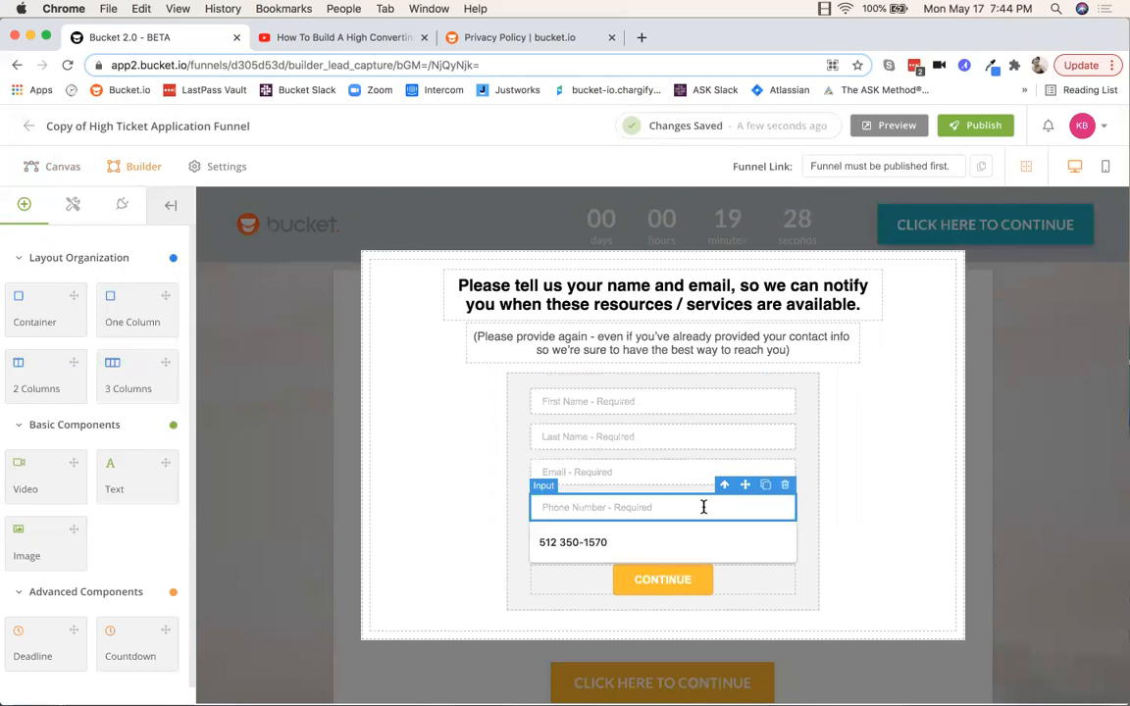
{"action": "left_click", "coordinate": [892, 483]}
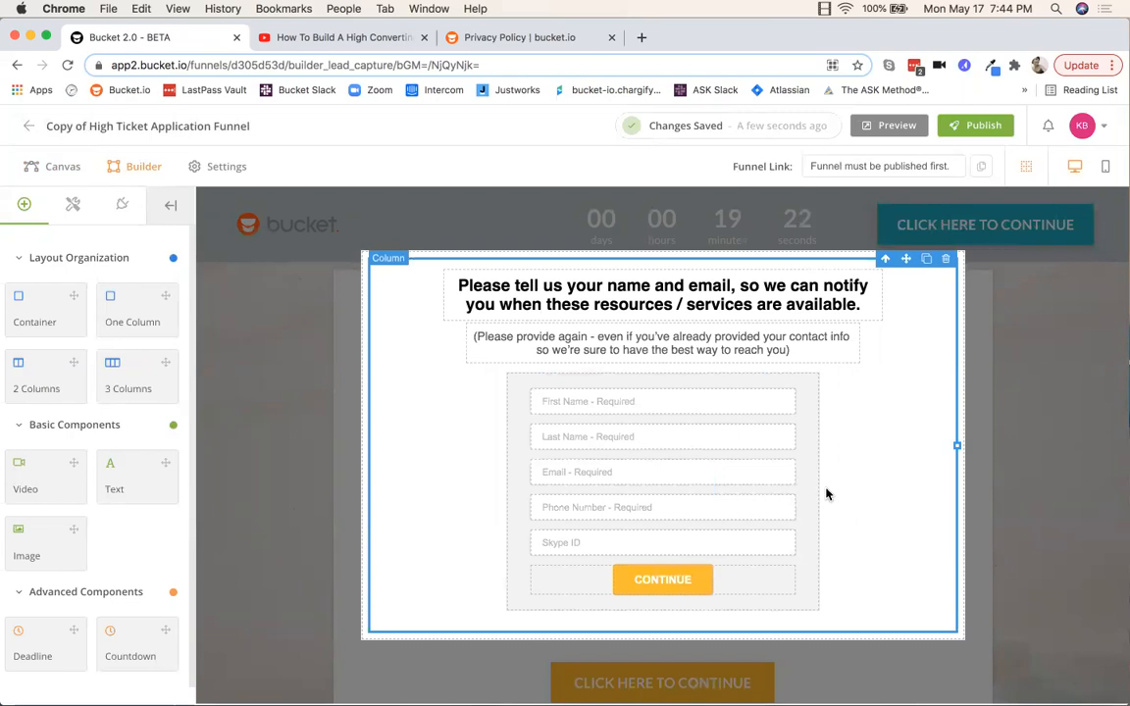
{"action": "left_click", "coordinate": [623, 589]}
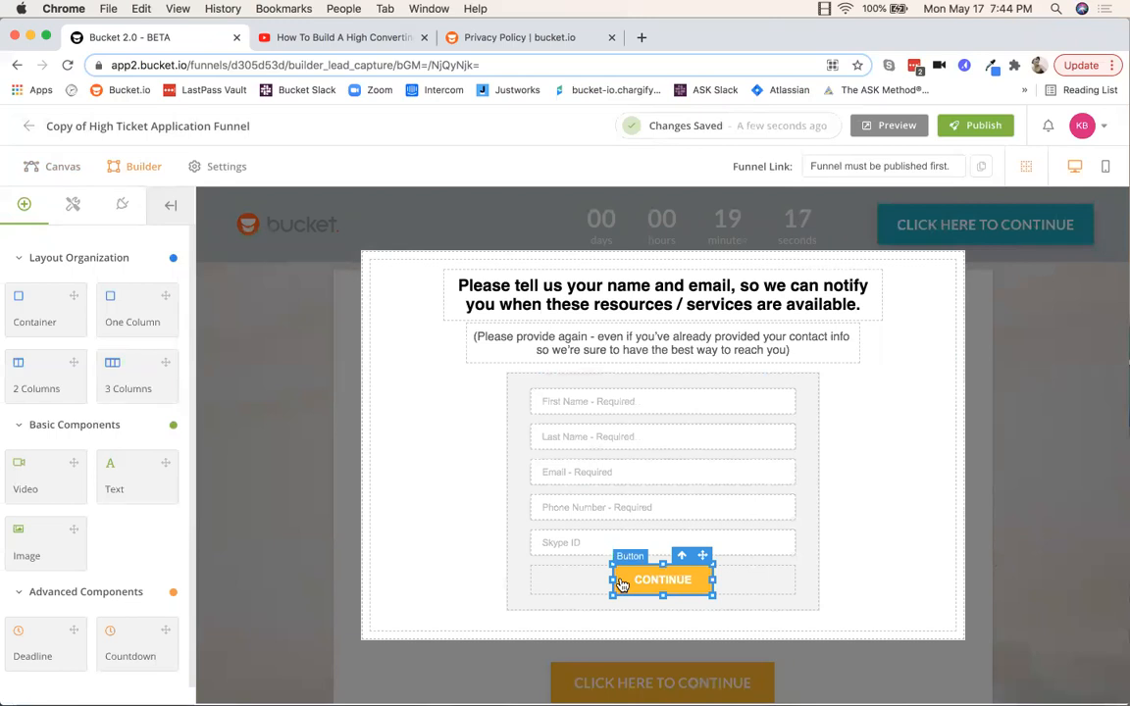
Step: Change the CONTINUE button background from orange to blue #10adff
{"action": "left_click", "coordinate": [75, 206]}
{"action": "scroll", "coordinate": [120, 358], "scroll_direction": "down", "scroll_amount": 10}
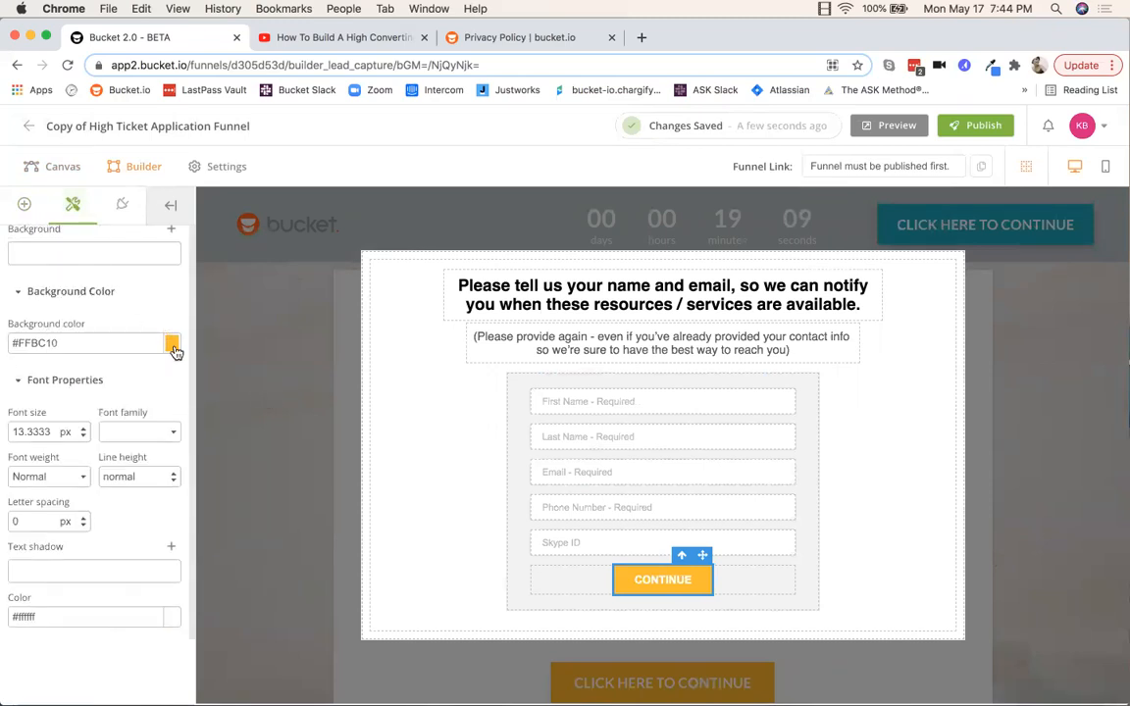
{"action": "left_click", "coordinate": [173, 345]}
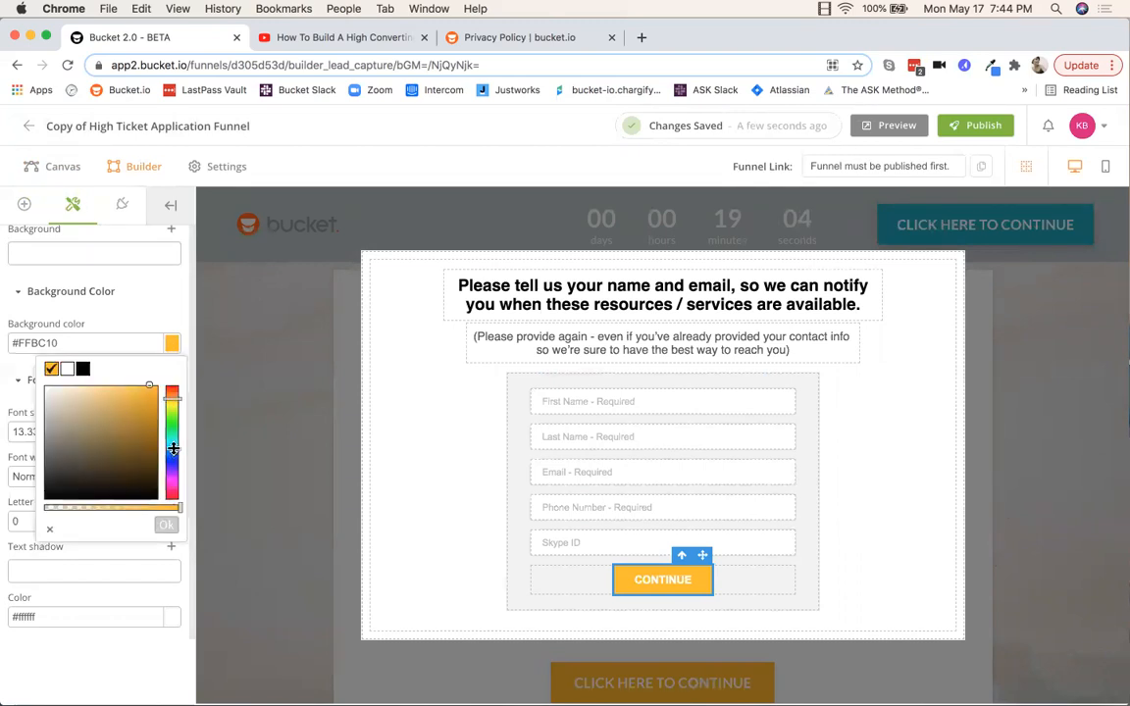
{"action": "left_click_drag", "start_coordinate": [170, 400], "coordinate": [171, 448]}
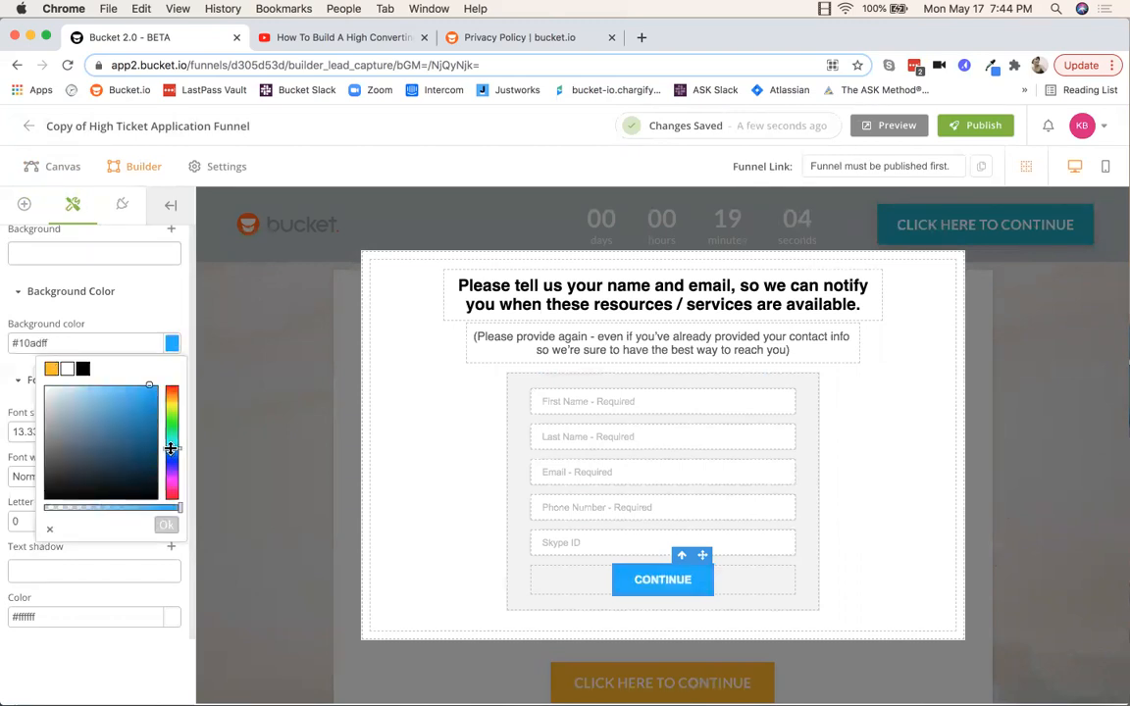
{"action": "left_click", "coordinate": [155, 291]}
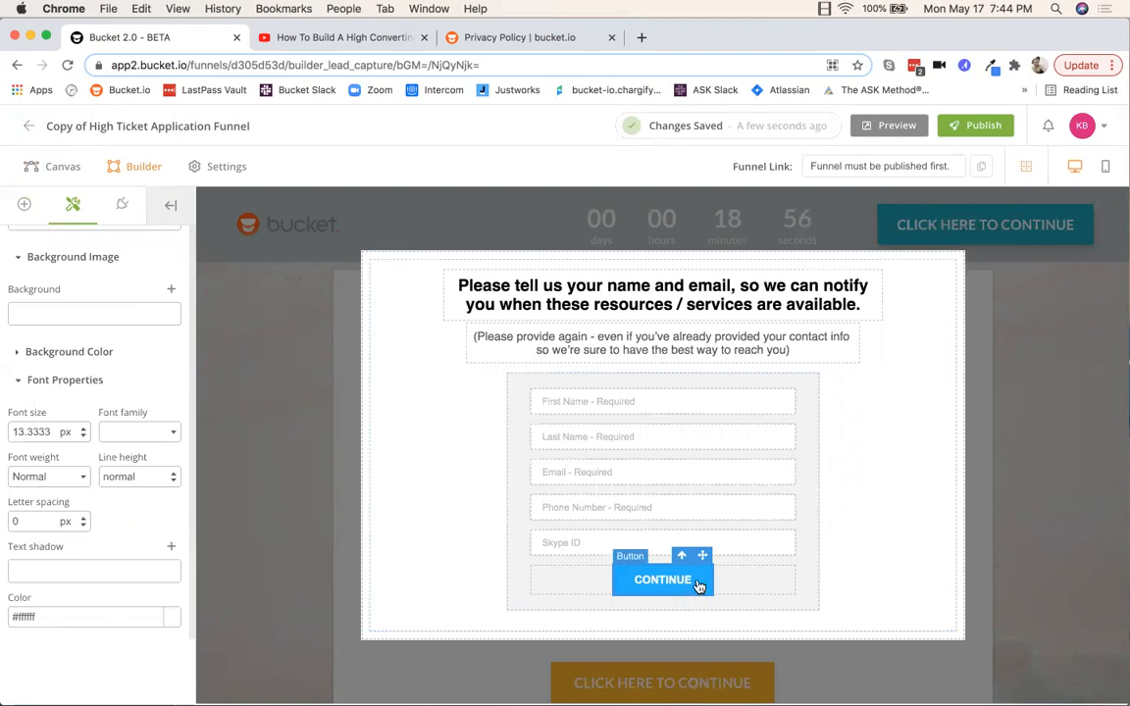
{"action": "left_click", "coordinate": [877, 541]}
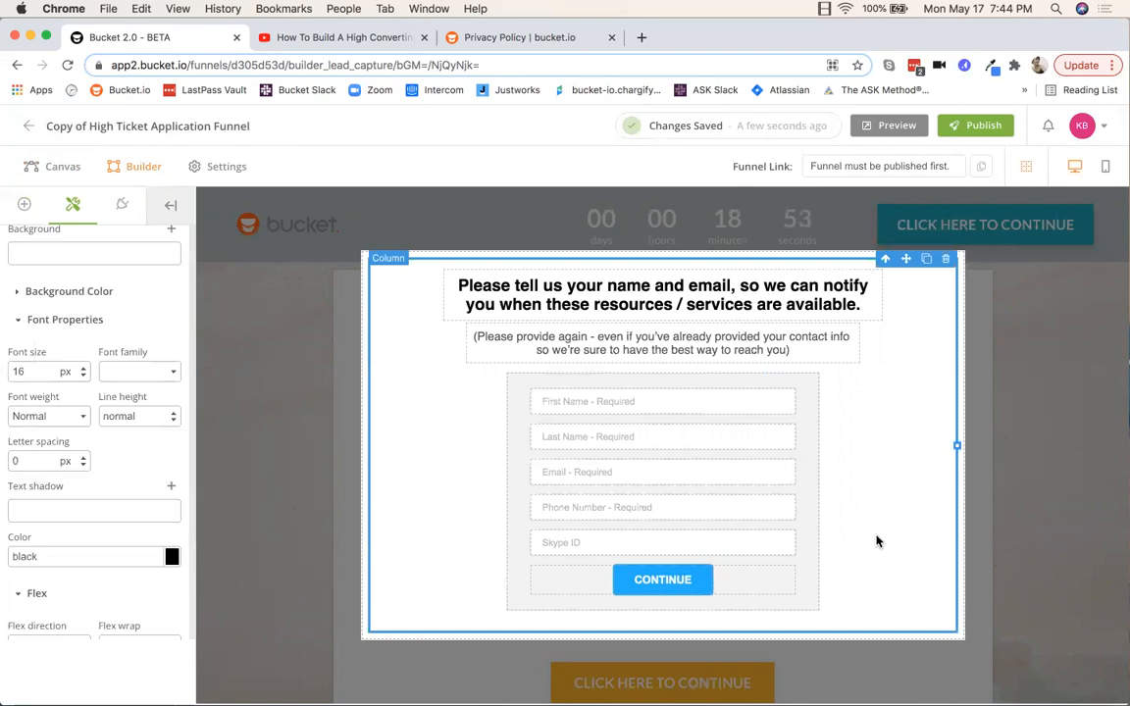
Step: Pan the funnel flowchart to the Thank You Page card and open it for editing
{"action": "left_click", "coordinate": [59, 167]}
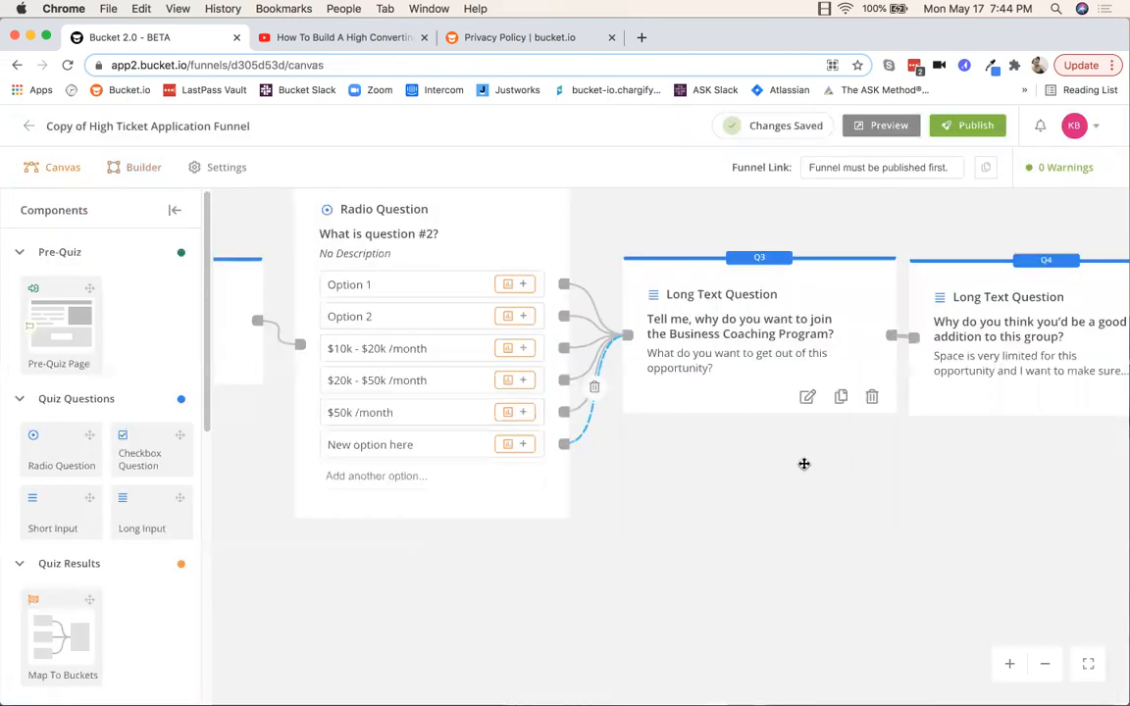
{"action": "left_click_drag", "start_coordinate": [927, 499], "coordinate": [350, 503]}
{"action": "left_click_drag", "start_coordinate": [865, 517], "coordinate": [330, 473]}
{"action": "left_click_drag", "start_coordinate": [945, 585], "coordinate": [444, 561]}
{"action": "left_click_drag", "start_coordinate": [920, 509], "coordinate": [633, 575]}
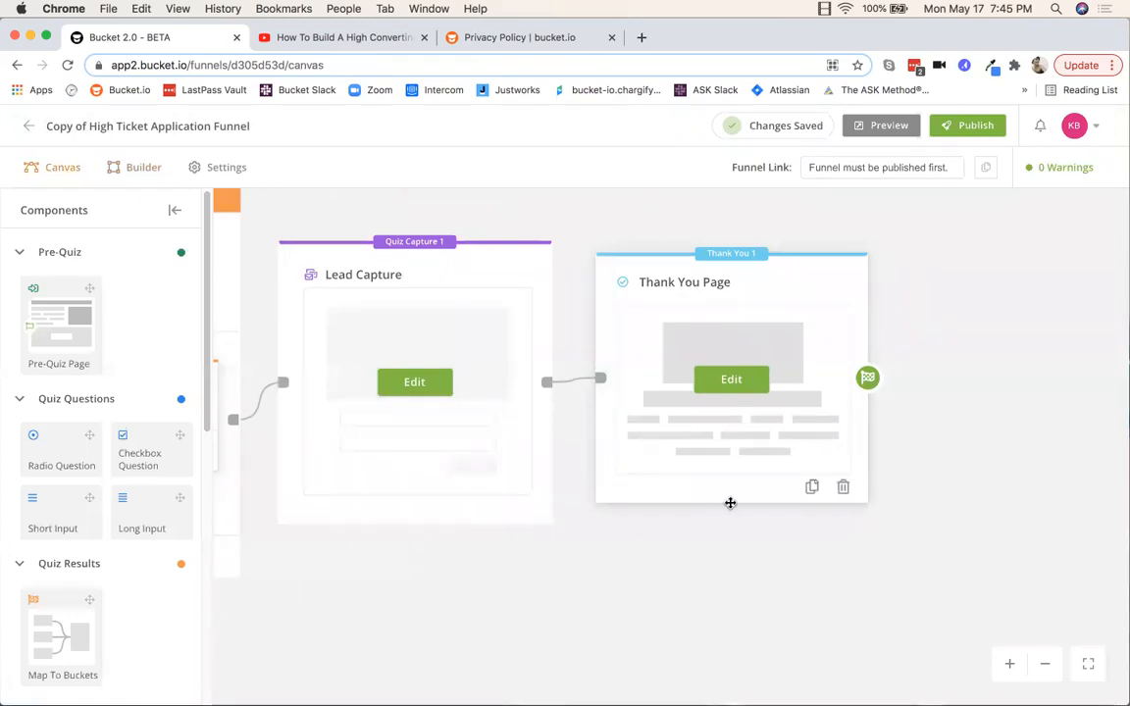
{"action": "left_click", "coordinate": [730, 381]}
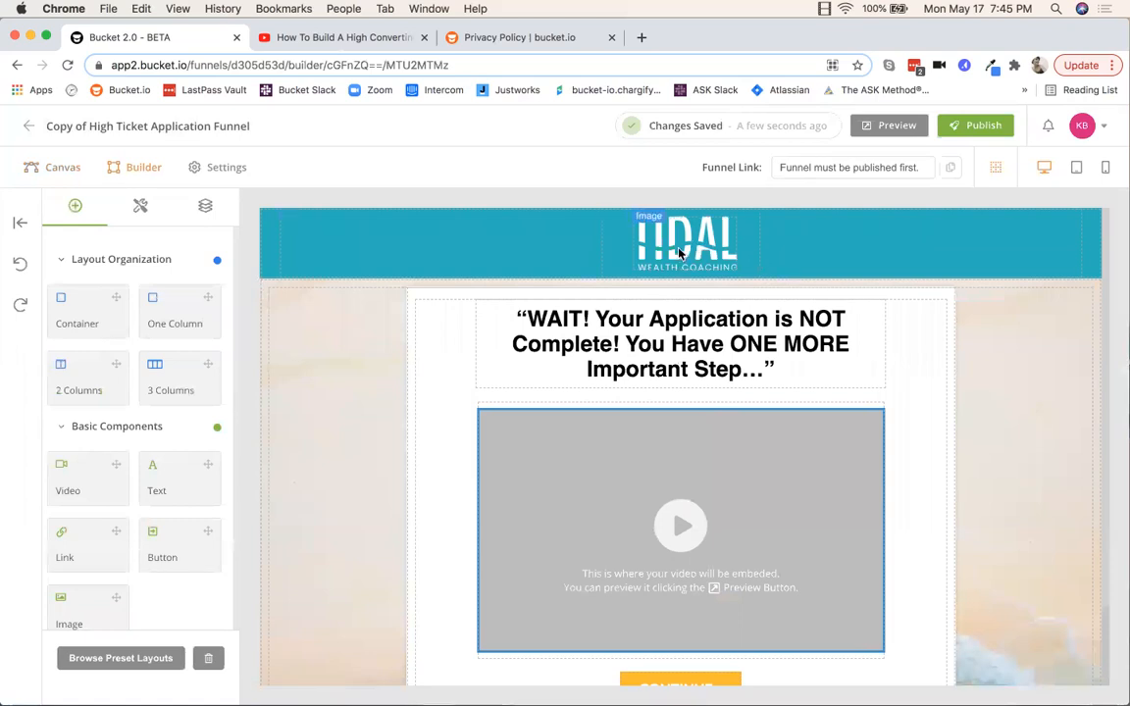
Step: Swap the TIDAL header image for the bucket.io logo, resized to about 224 px wide
{"action": "left_click", "coordinate": [679, 253]}
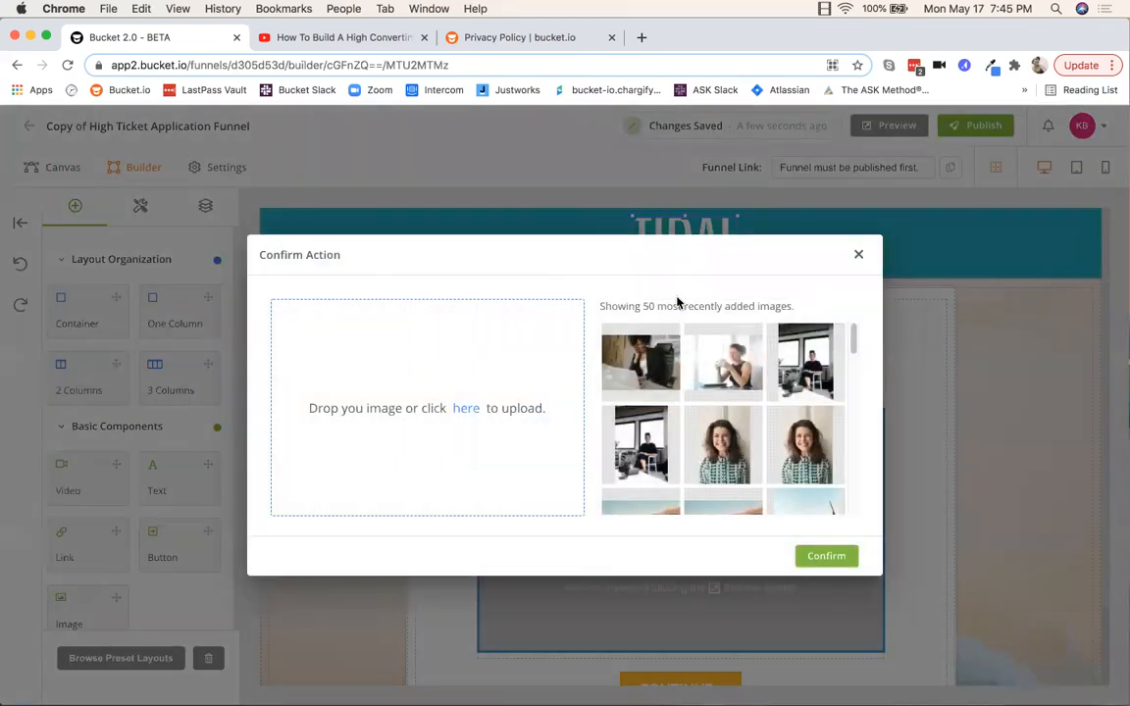
{"action": "scroll", "coordinate": [667, 439], "scroll_direction": "down", "scroll_amount": 15}
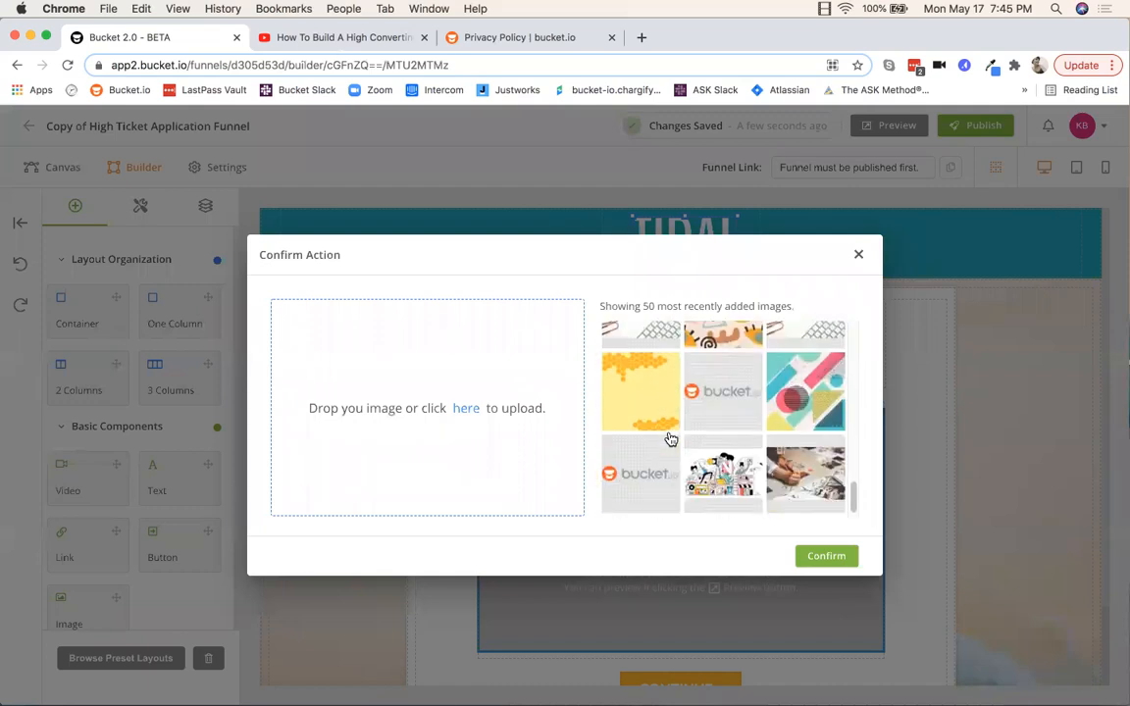
{"action": "left_click", "coordinate": [638, 462]}
{"action": "left_click", "coordinate": [825, 555]}
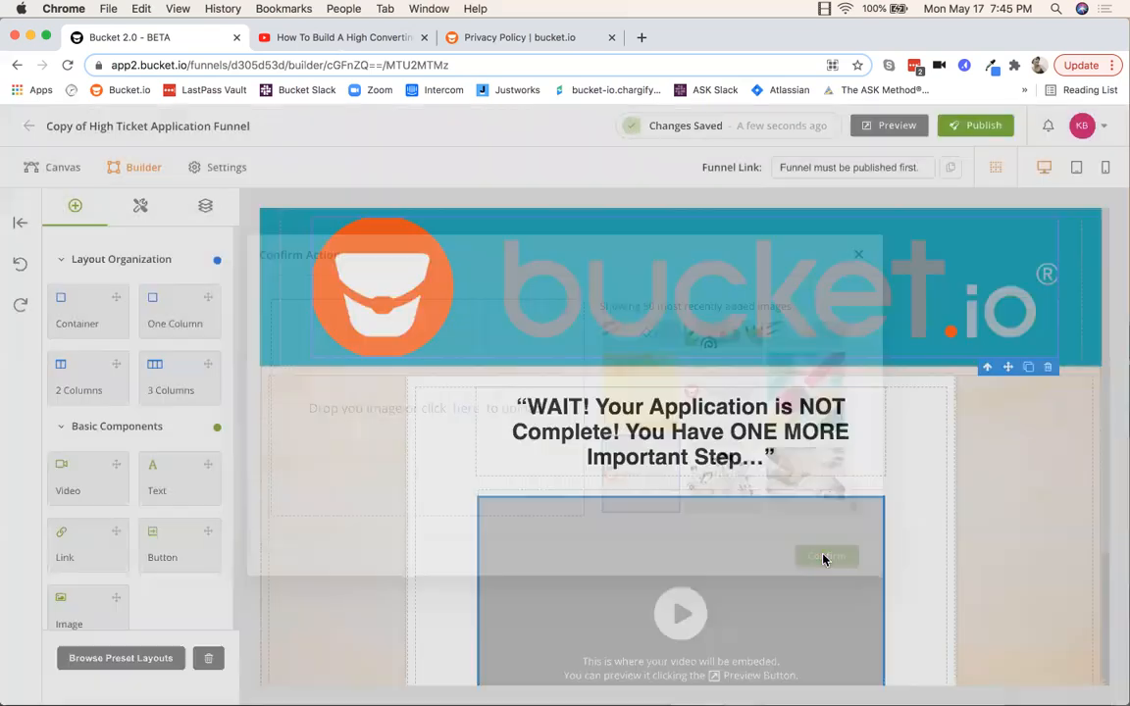
{"action": "left_click", "coordinate": [824, 281]}
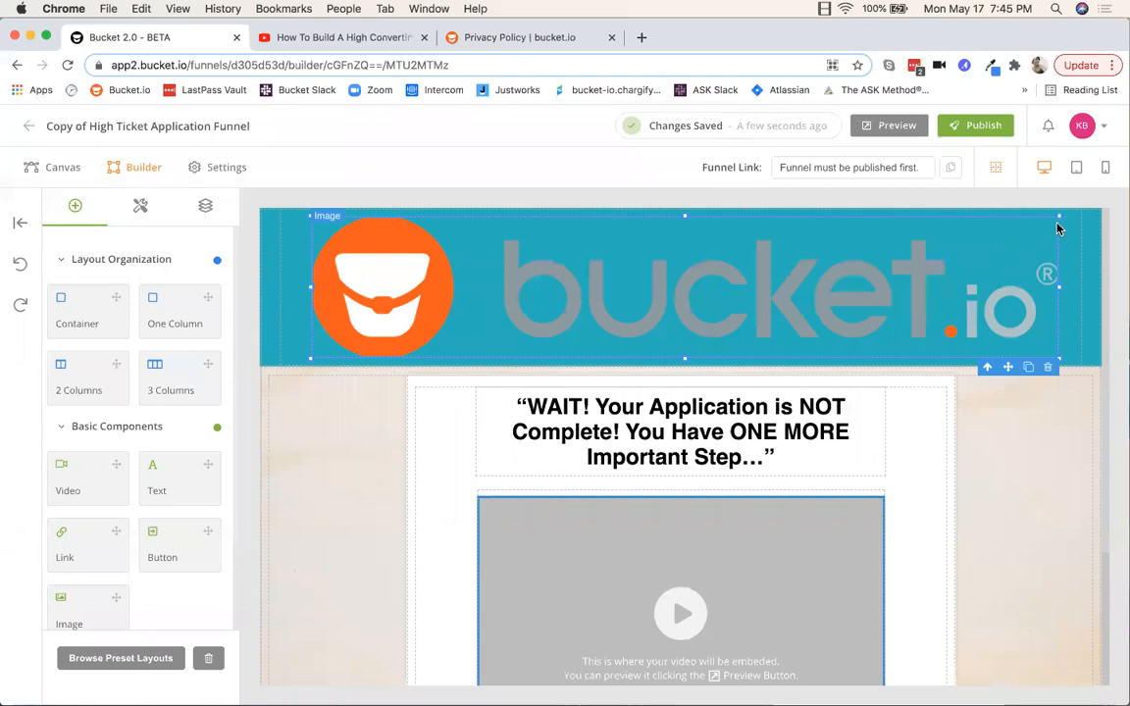
{"action": "left_click_drag", "start_coordinate": [1058, 216], "coordinate": [731, 275]}
{"action": "left_click_drag", "start_coordinate": [835, 225], "coordinate": [746, 243]}
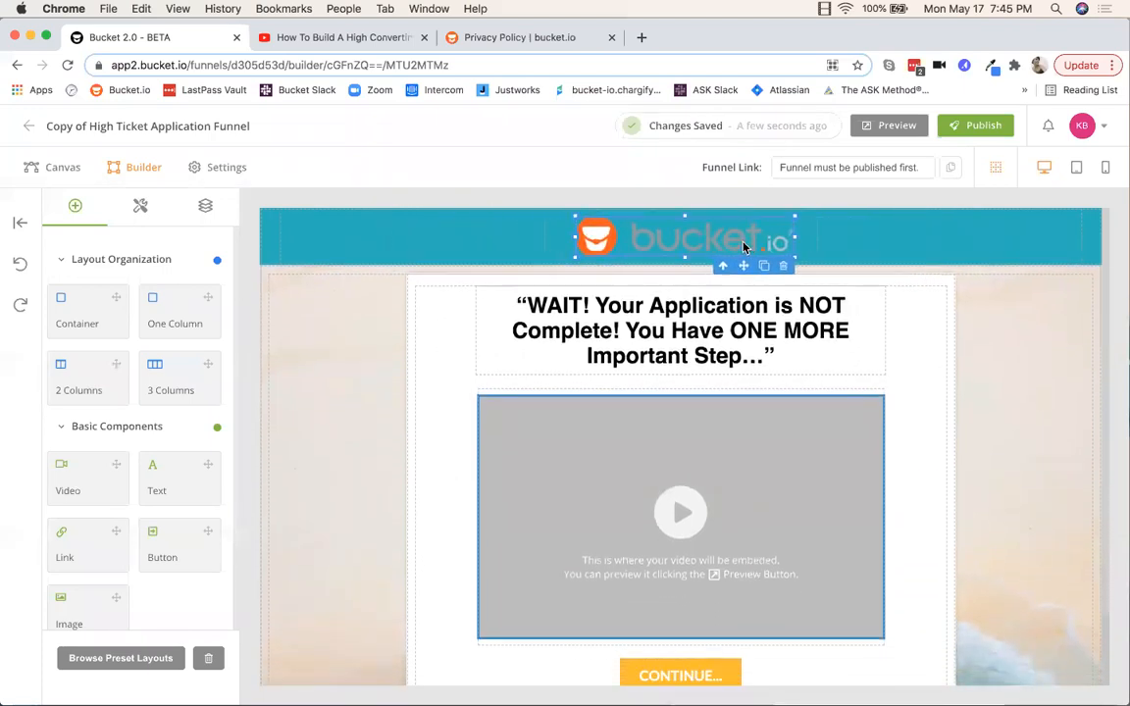
{"action": "left_click", "coordinate": [853, 228]}
{"action": "left_click", "coordinate": [265, 257]}
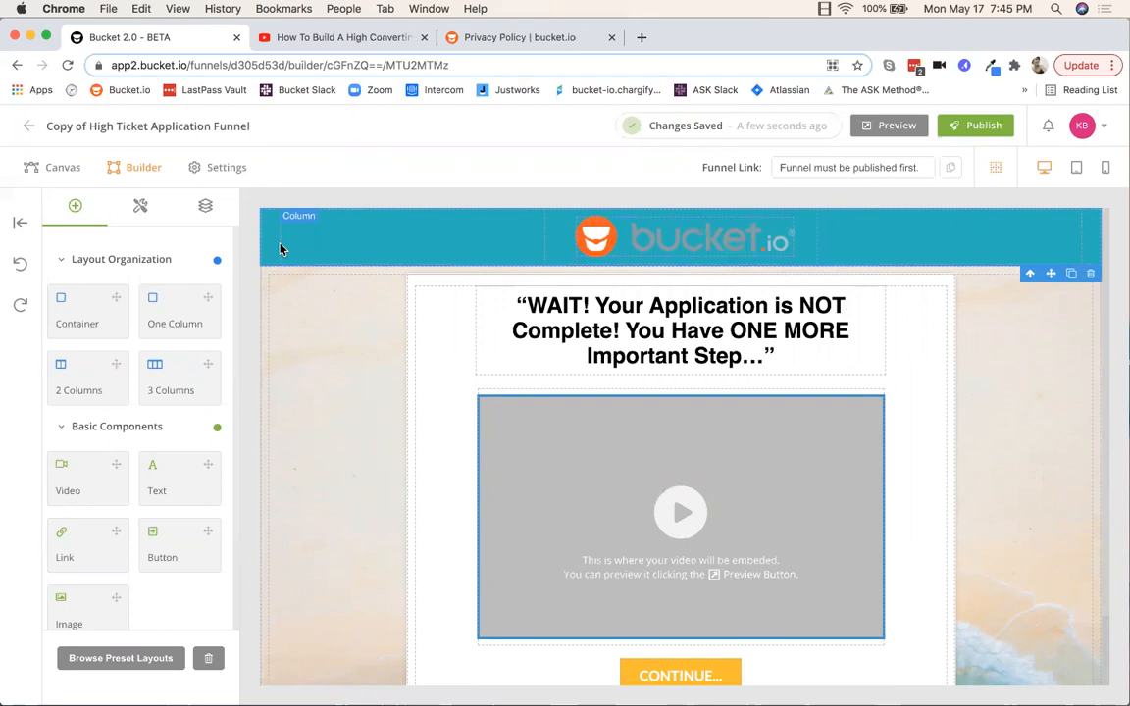
Step: Change the header row background from teal #1CB2BC to a light blue-grey
{"action": "left_click", "coordinate": [141, 207]}
{"action": "scroll", "coordinate": [147, 313], "scroll_direction": "down", "scroll_amount": 15}
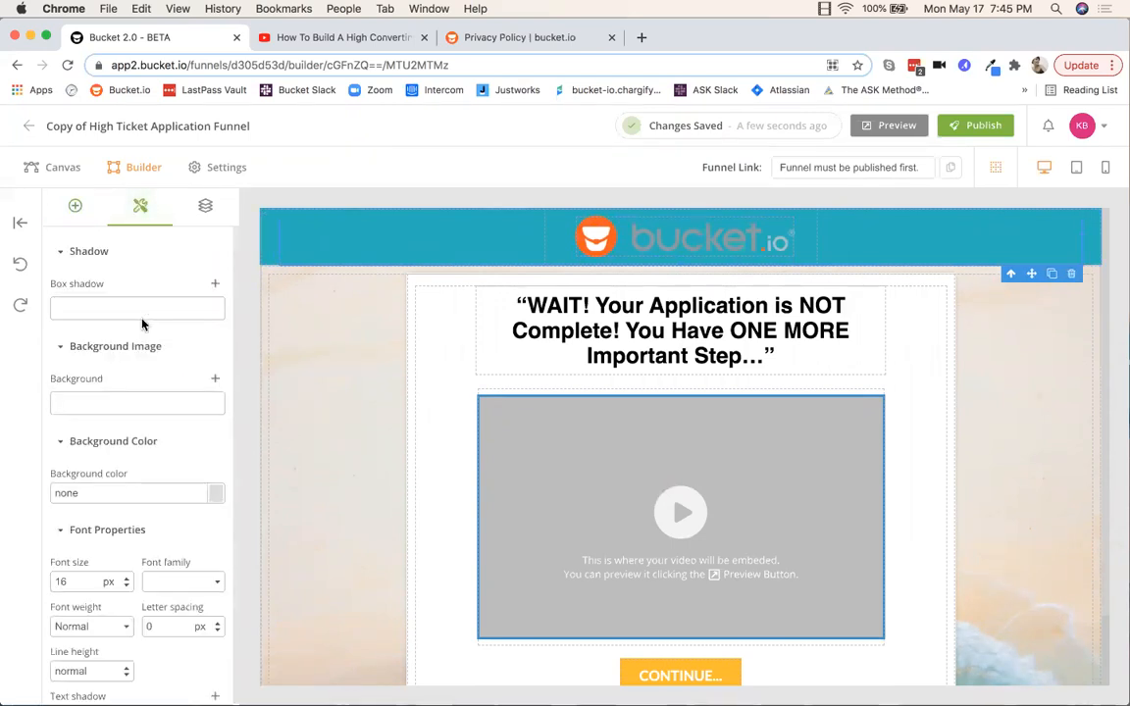
{"action": "scroll", "coordinate": [142, 324], "scroll_direction": "down", "scroll_amount": 3}
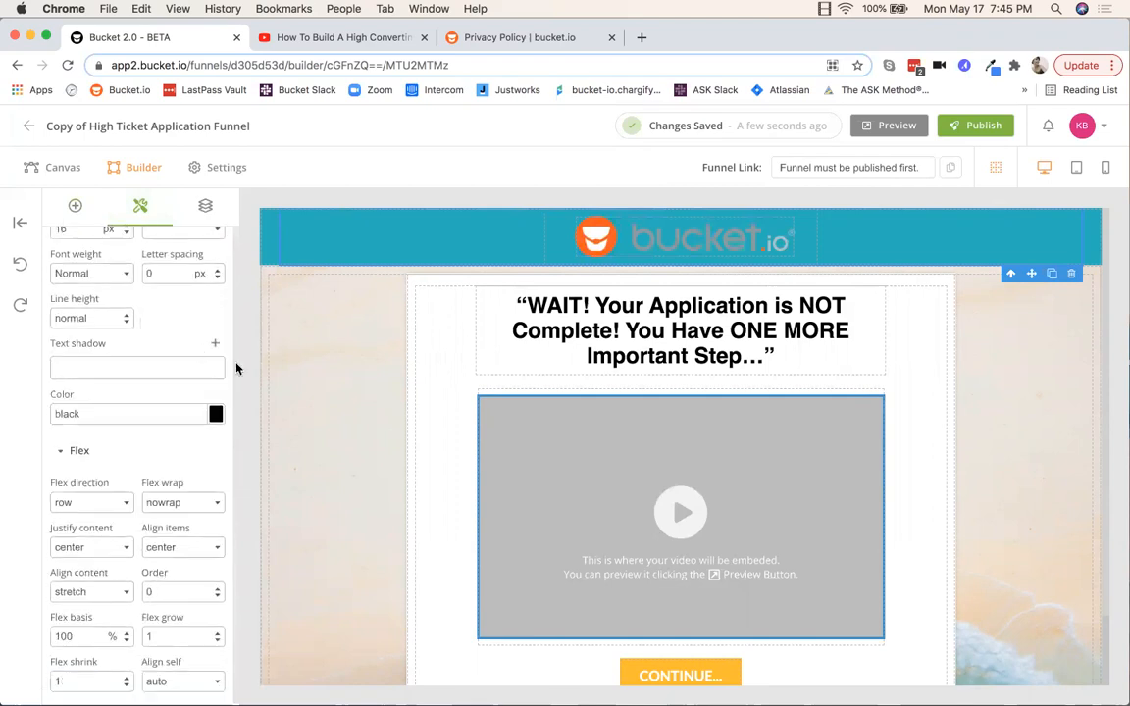
{"action": "left_click", "coordinate": [270, 252]}
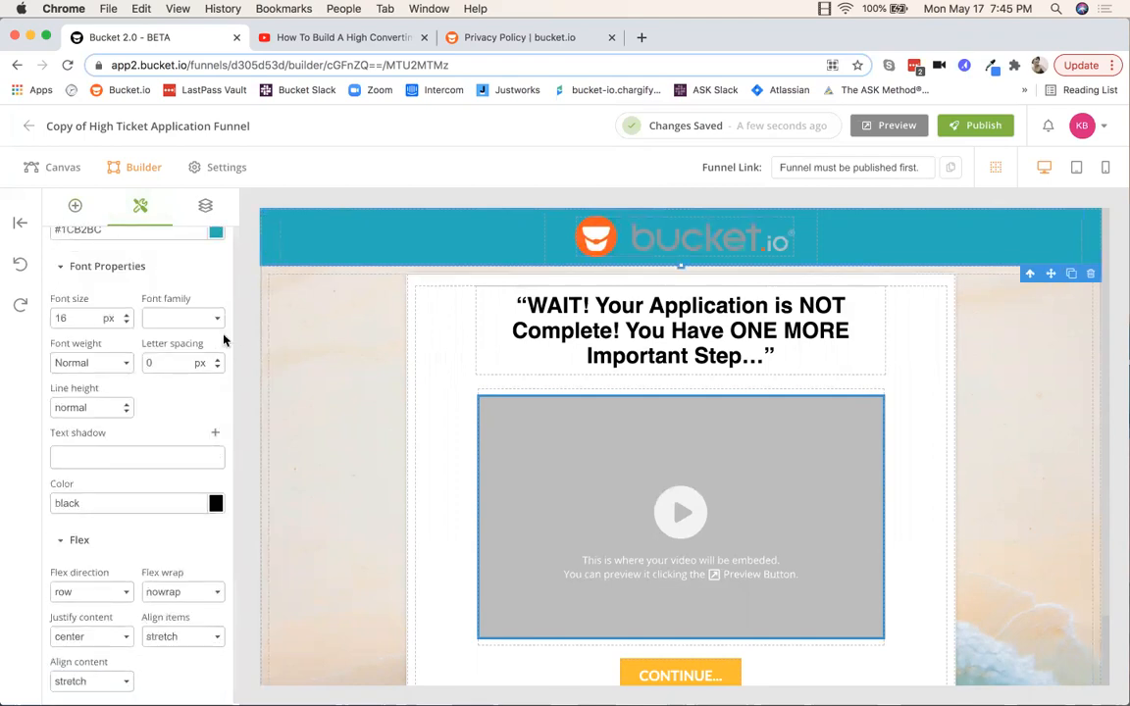
{"action": "scroll", "coordinate": [226, 340], "scroll_direction": "up", "scroll_amount": 5}
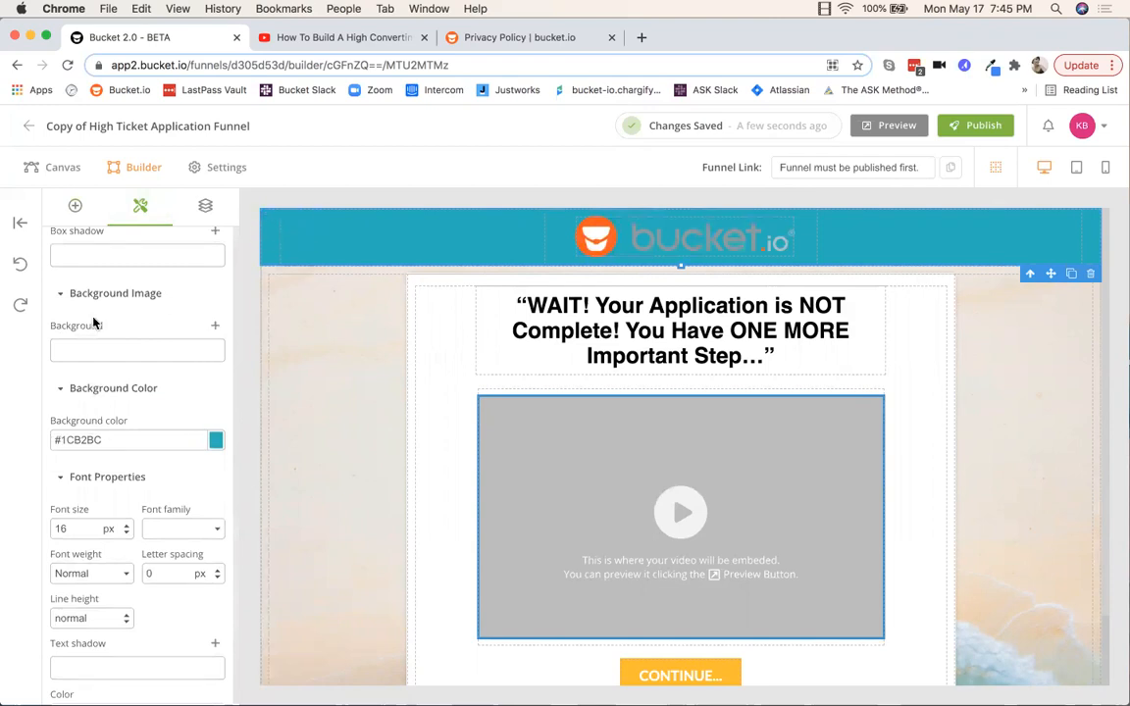
{"action": "left_click", "coordinate": [215, 443]}
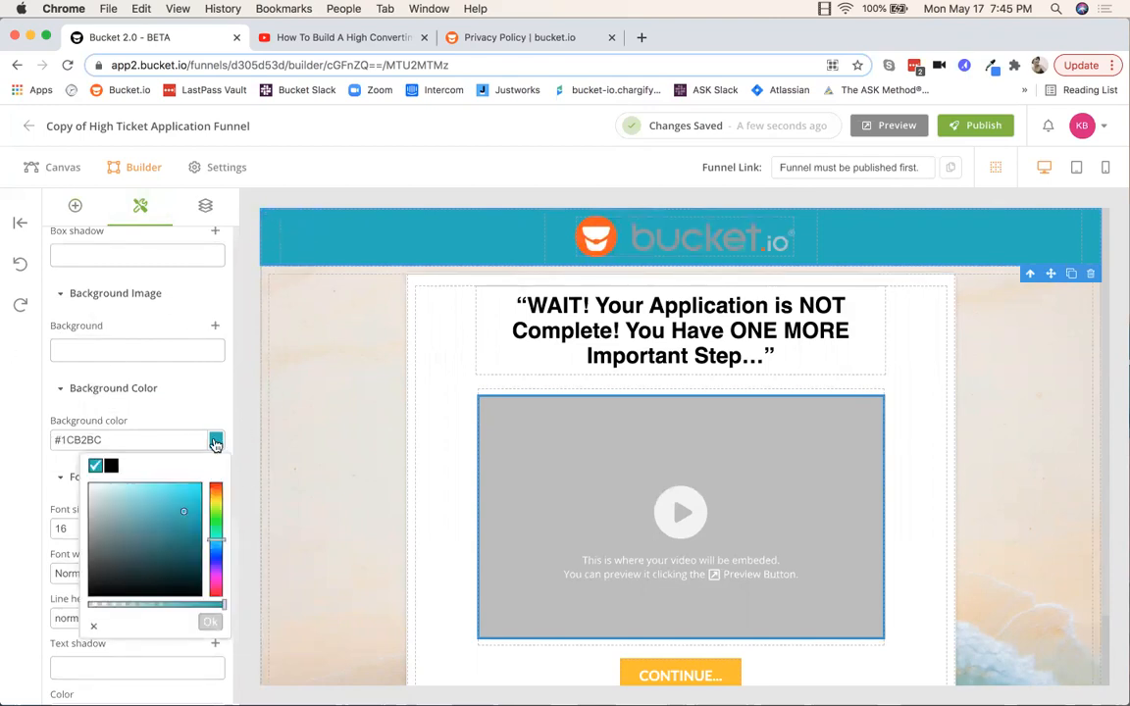
{"action": "left_click", "coordinate": [93, 513]}
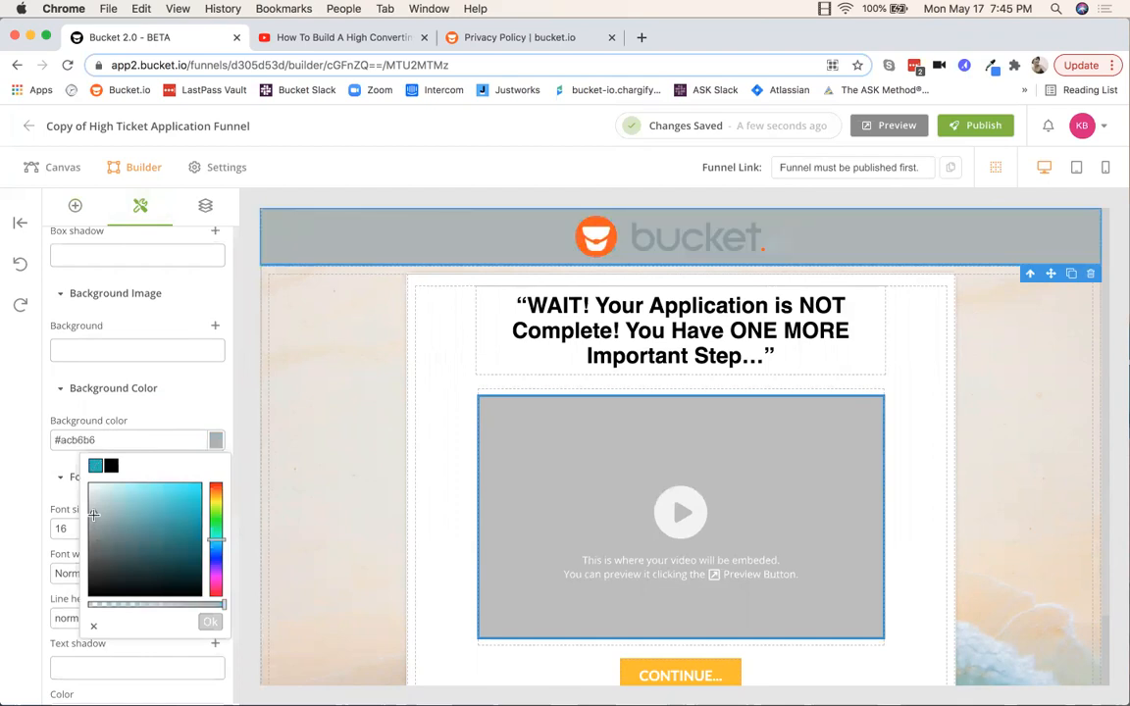
{"action": "left_click_drag", "start_coordinate": [92, 515], "coordinate": [90, 524]}
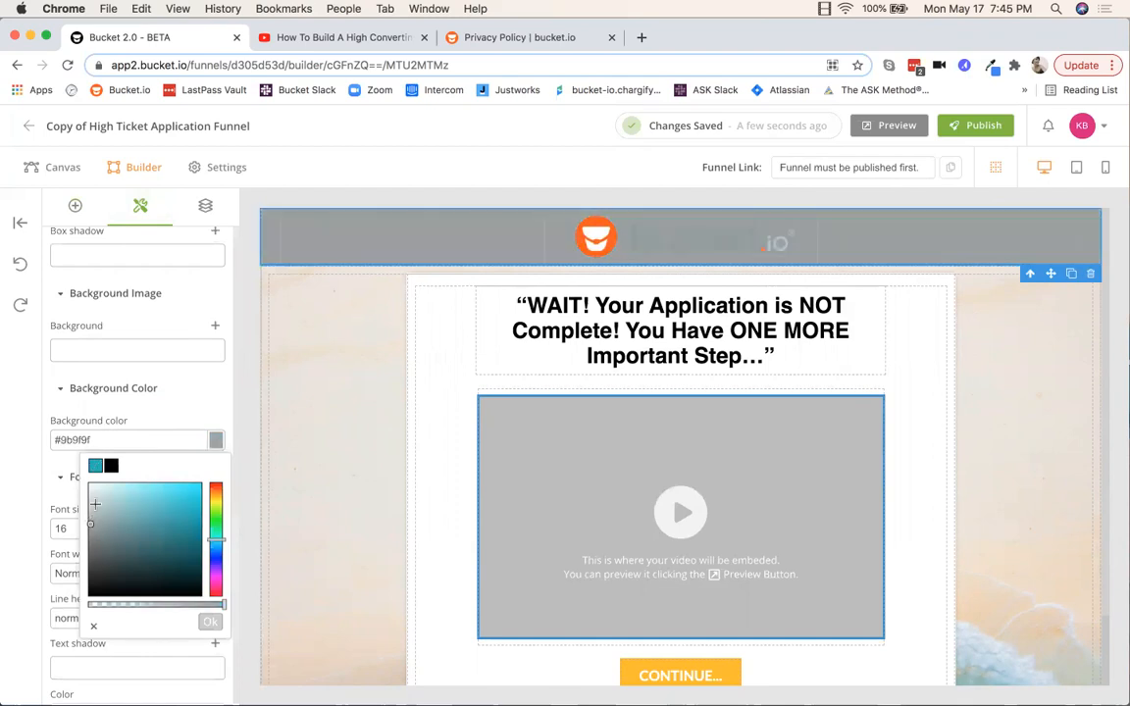
{"action": "left_click", "coordinate": [95, 504]}
{"action": "left_click", "coordinate": [322, 390]}
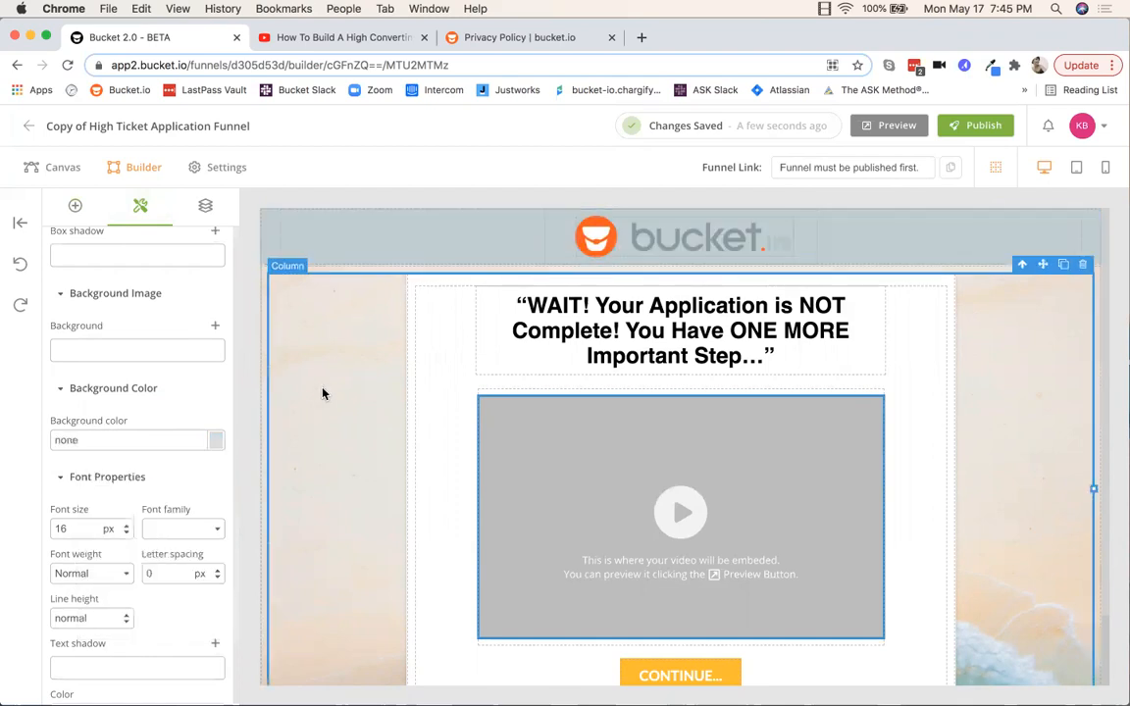
Step: Select the headline text, then select the video placeholder block
{"action": "left_click", "coordinate": [702, 334]}
{"action": "left_click", "coordinate": [702, 333]}
{"action": "left_click_drag", "start_coordinate": [775, 359], "coordinate": [512, 304]}
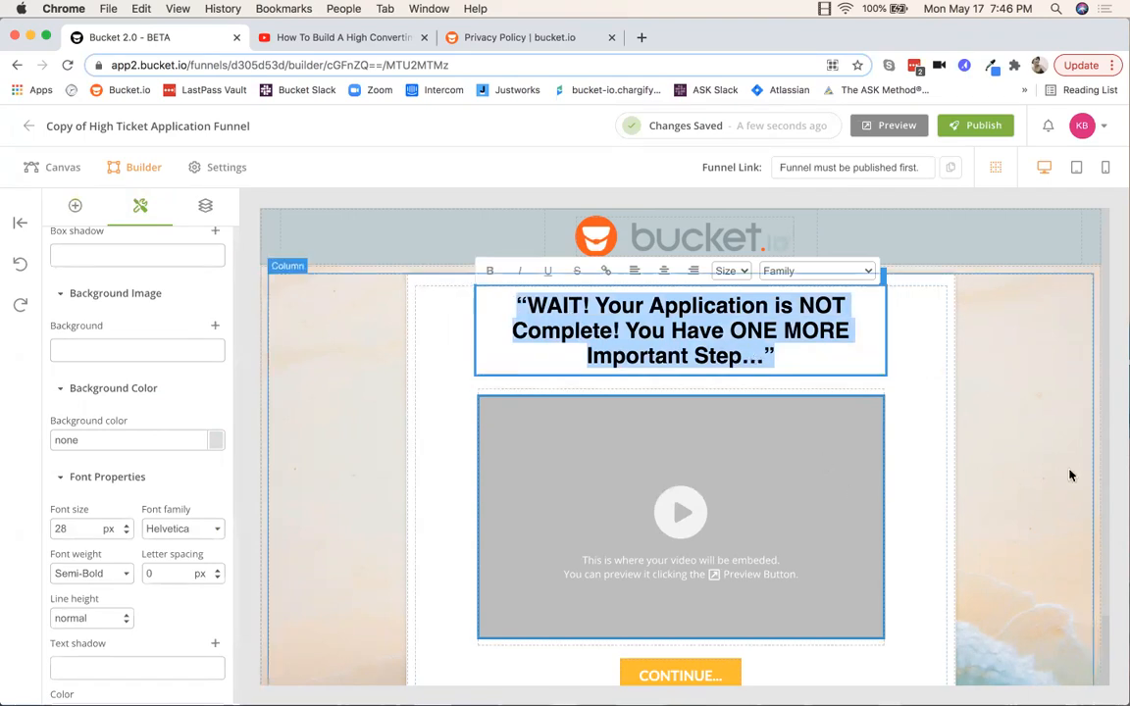
{"action": "left_click", "coordinate": [995, 430]}
{"action": "scroll", "coordinate": [995, 429], "scroll_direction": "down", "scroll_amount": 2}
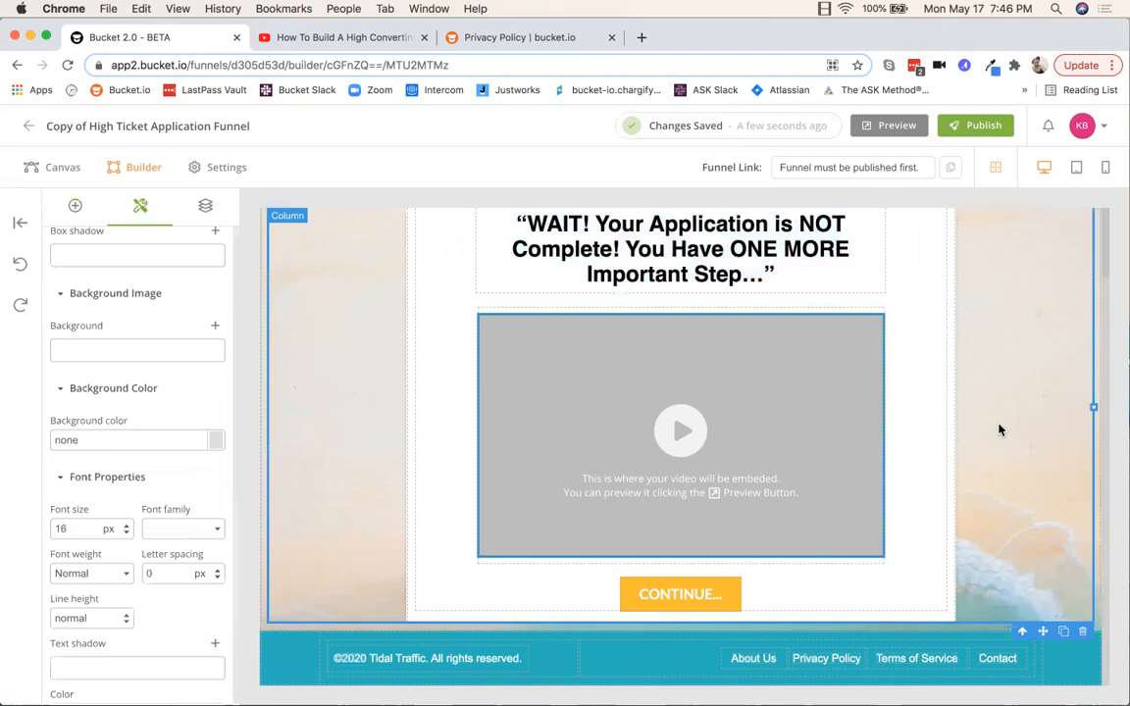
{"action": "left_click", "coordinate": [644, 385]}
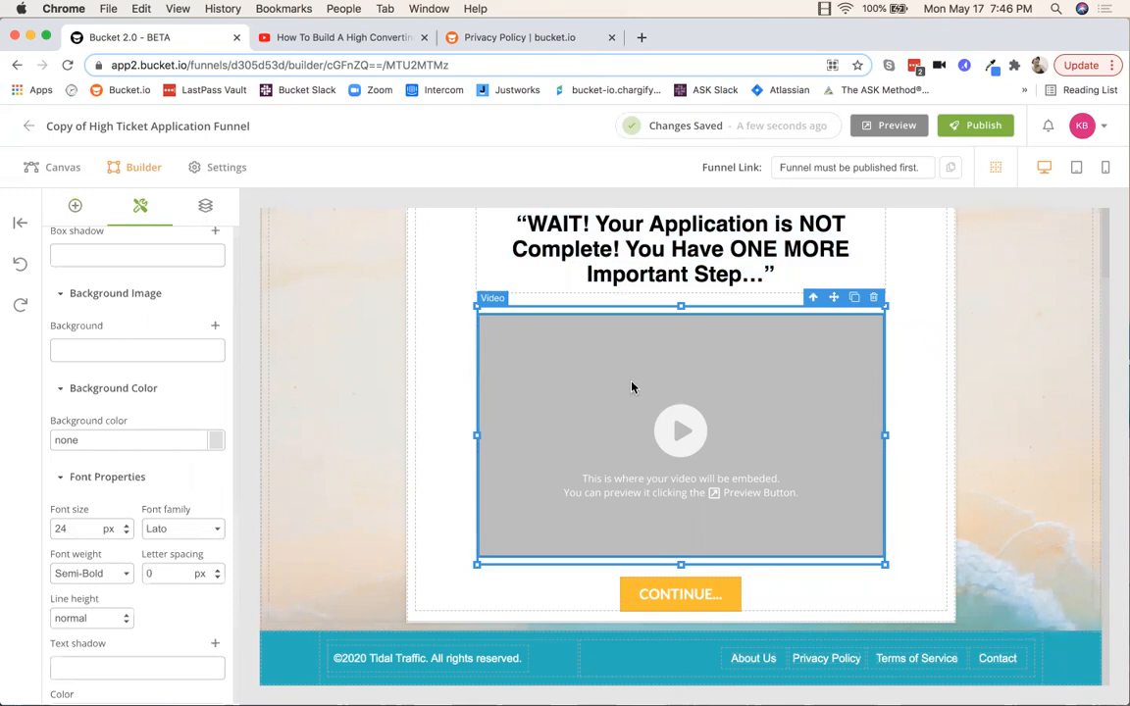
{"action": "scroll", "coordinate": [132, 312], "scroll_direction": "up", "scroll_amount": 5}
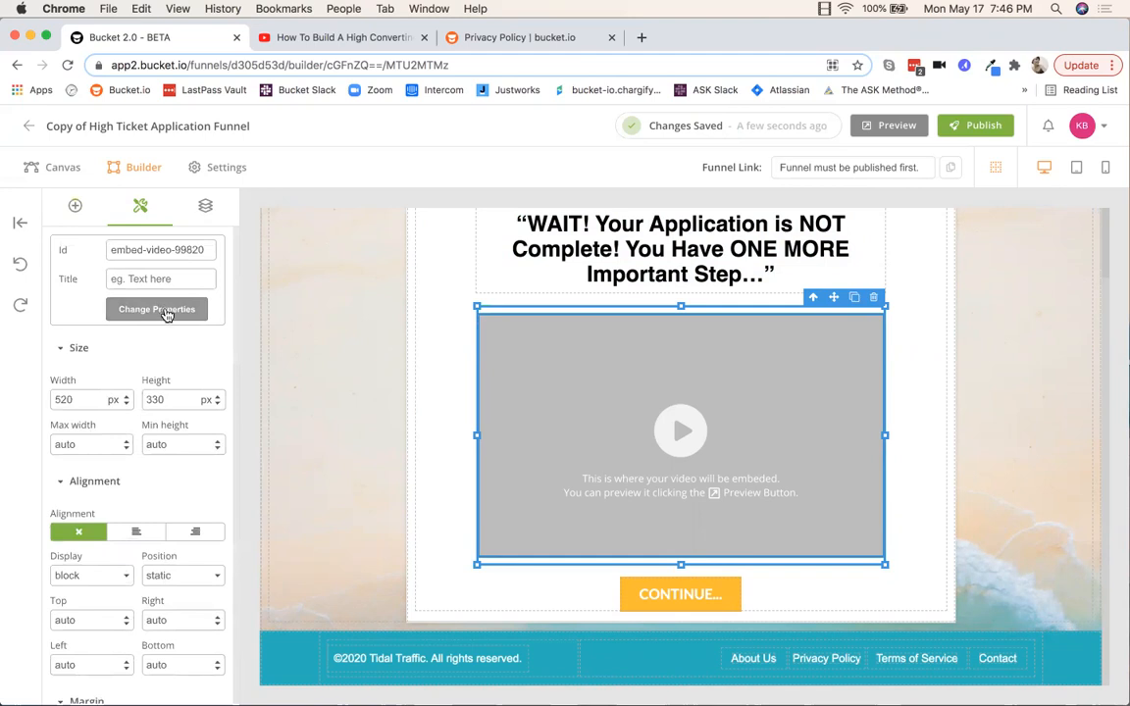
Step: Switch the video embed from Wistia to YouTube and clear the old video ID
{"action": "left_click", "coordinate": [159, 309]}
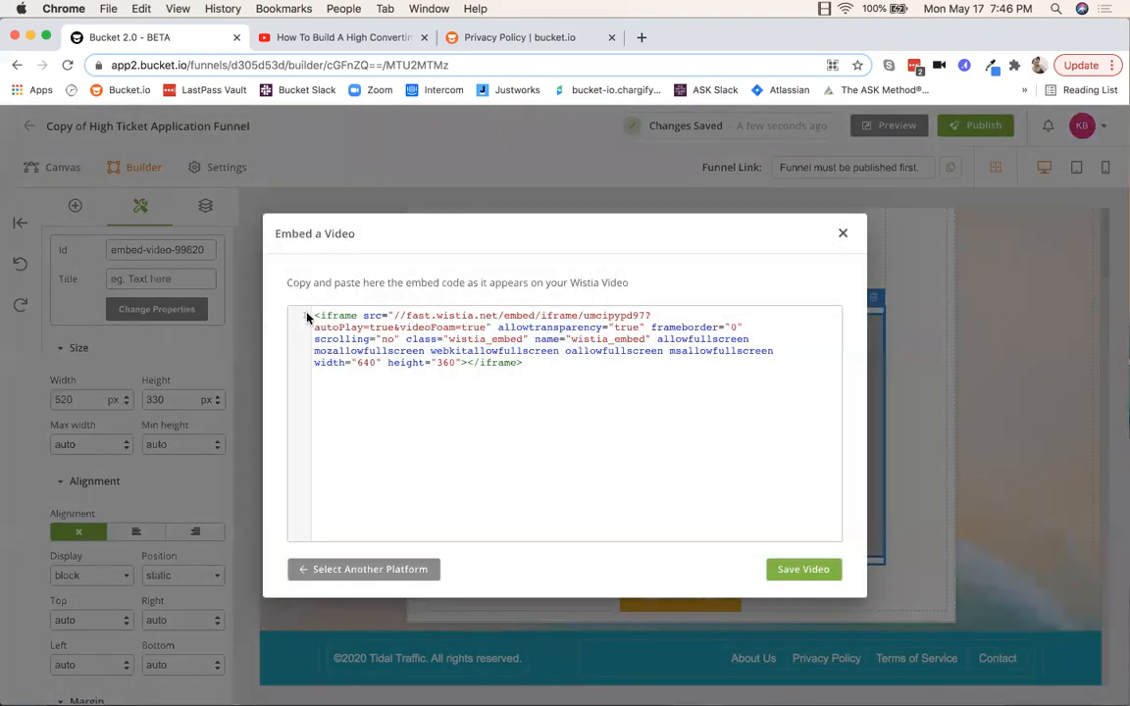
{"action": "left_click_drag", "start_coordinate": [312, 316], "coordinate": [734, 414]}
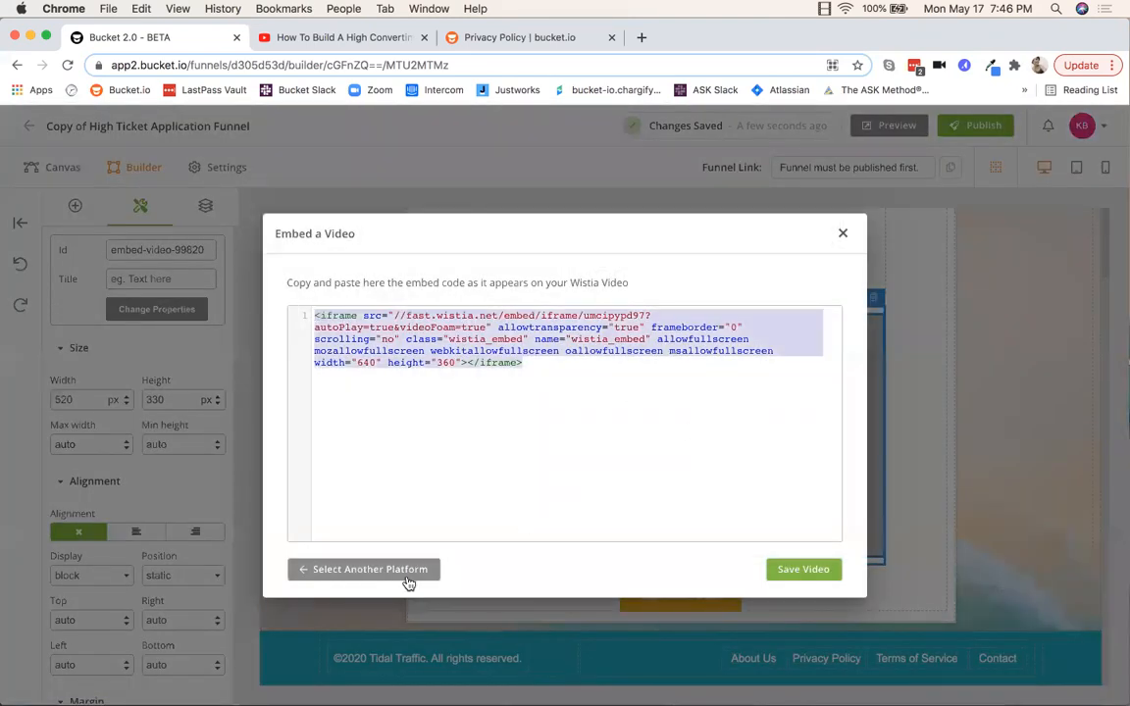
{"action": "left_click", "coordinate": [366, 572]}
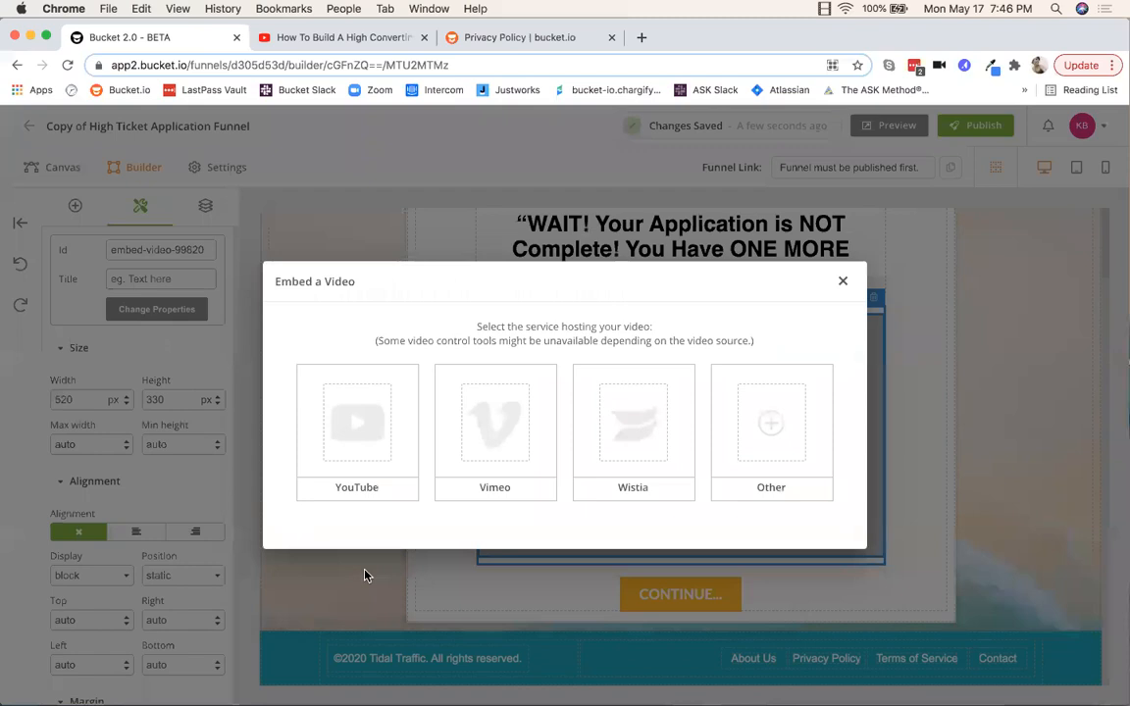
{"action": "left_click", "coordinate": [373, 448]}
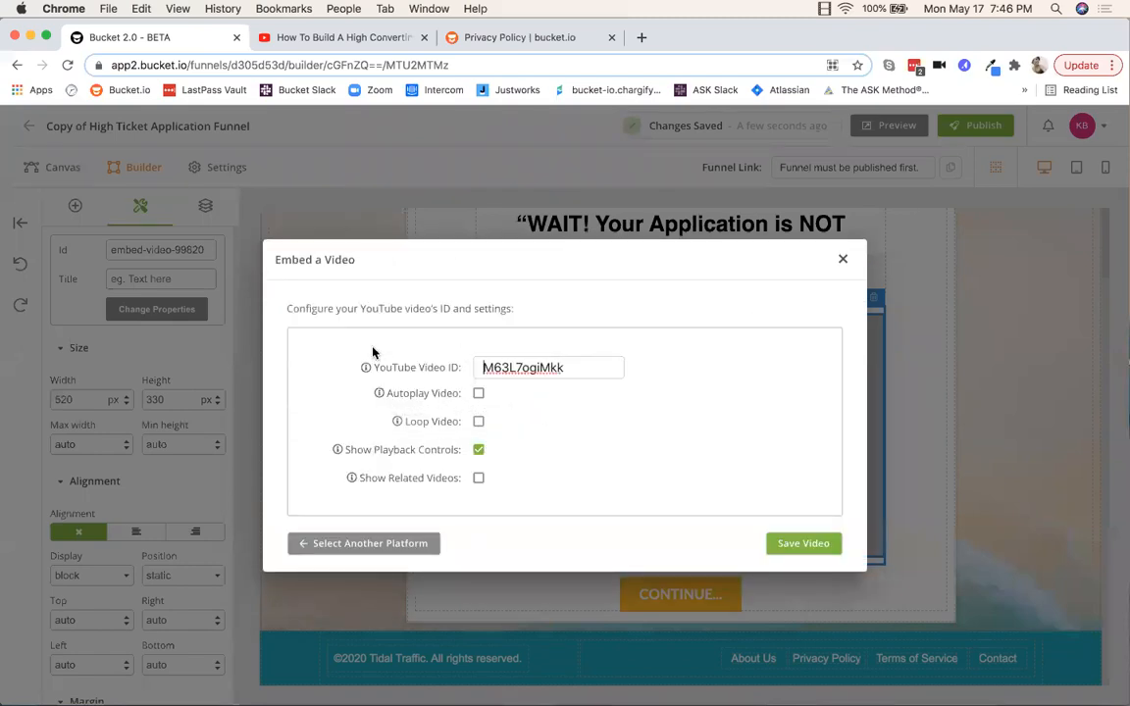
{"action": "left_click_drag", "start_coordinate": [572, 368], "coordinate": [327, 348]}
{"action": "key", "text": "BackSpace"}
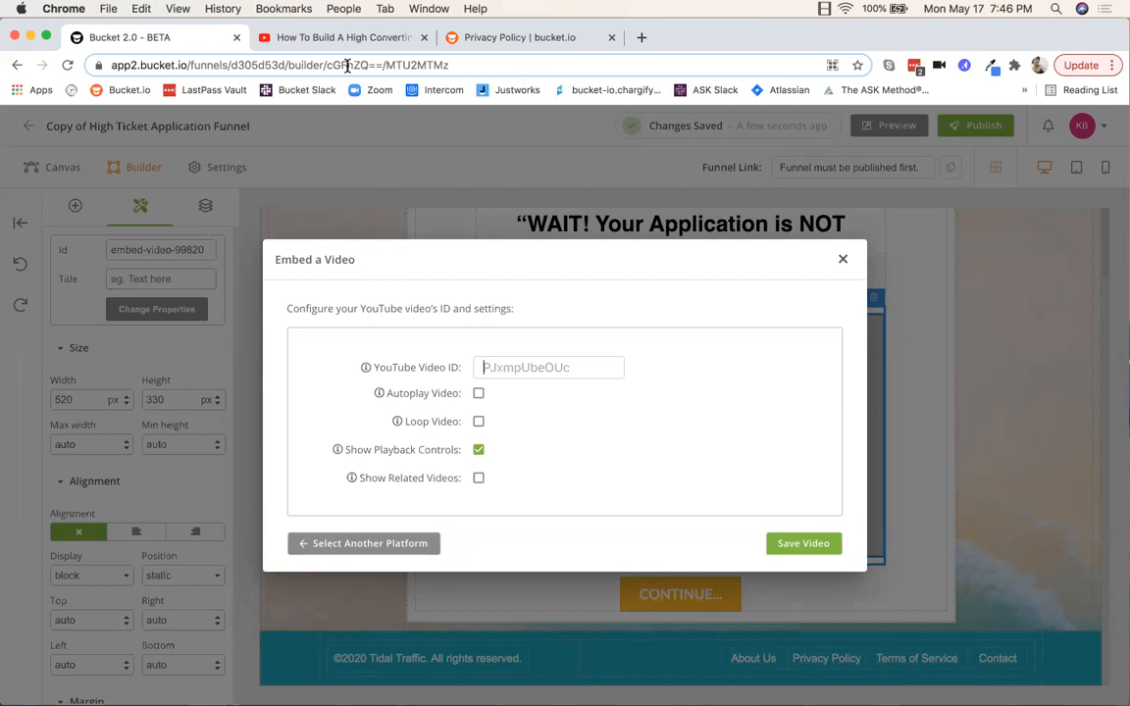
Step: Copy video ID cPdN4LW3WIY from the YouTube tab, paste it in, and save the embed
{"action": "left_click", "coordinate": [328, 37]}
{"action": "double_click", "coordinate": [310, 65]}
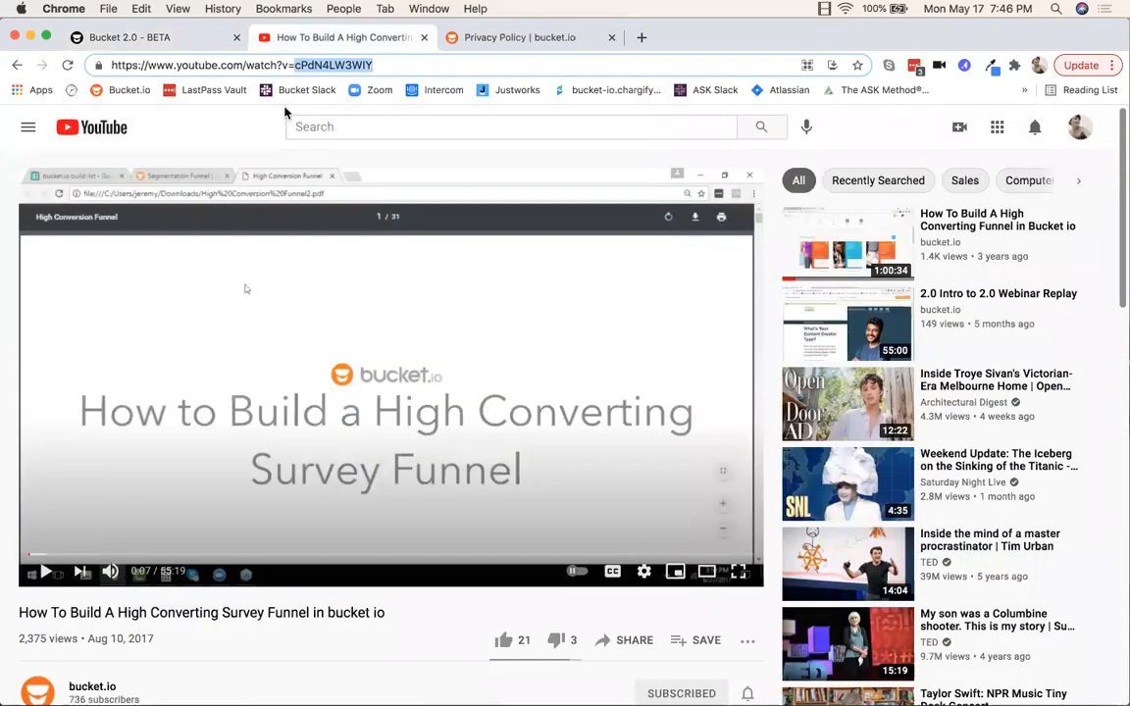
{"action": "right_click", "coordinate": [313, 64]}
{"action": "left_click", "coordinate": [359, 161]}
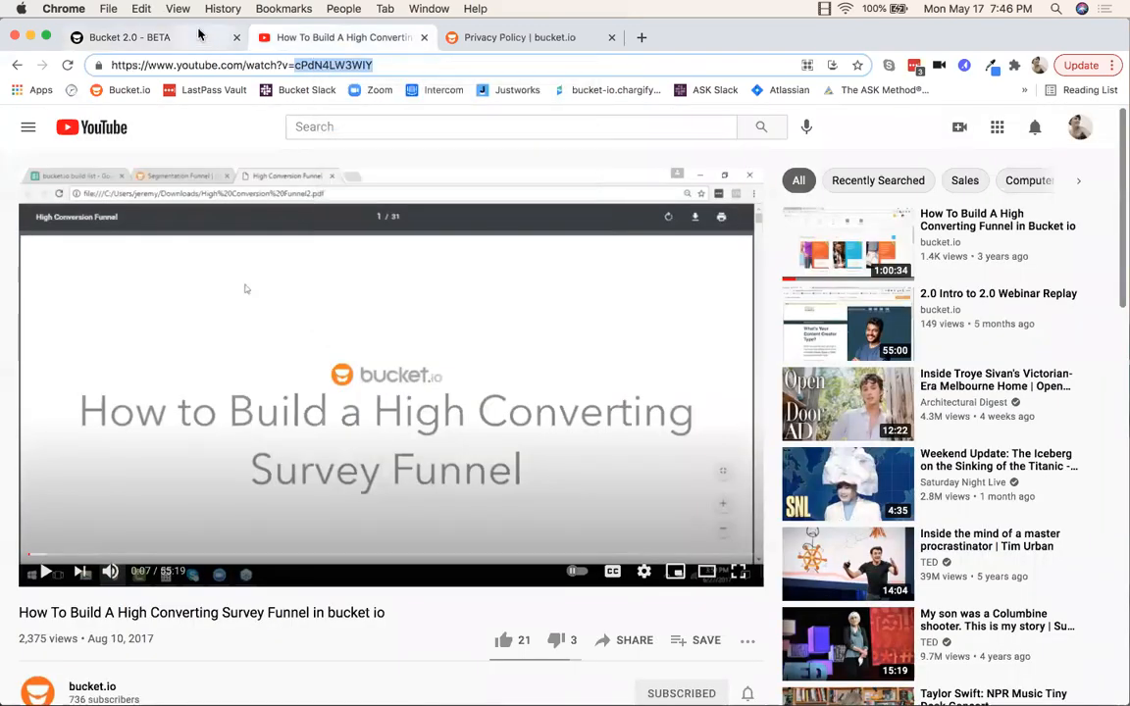
{"action": "left_click", "coordinate": [129, 37]}
{"action": "right_click", "coordinate": [510, 368]}
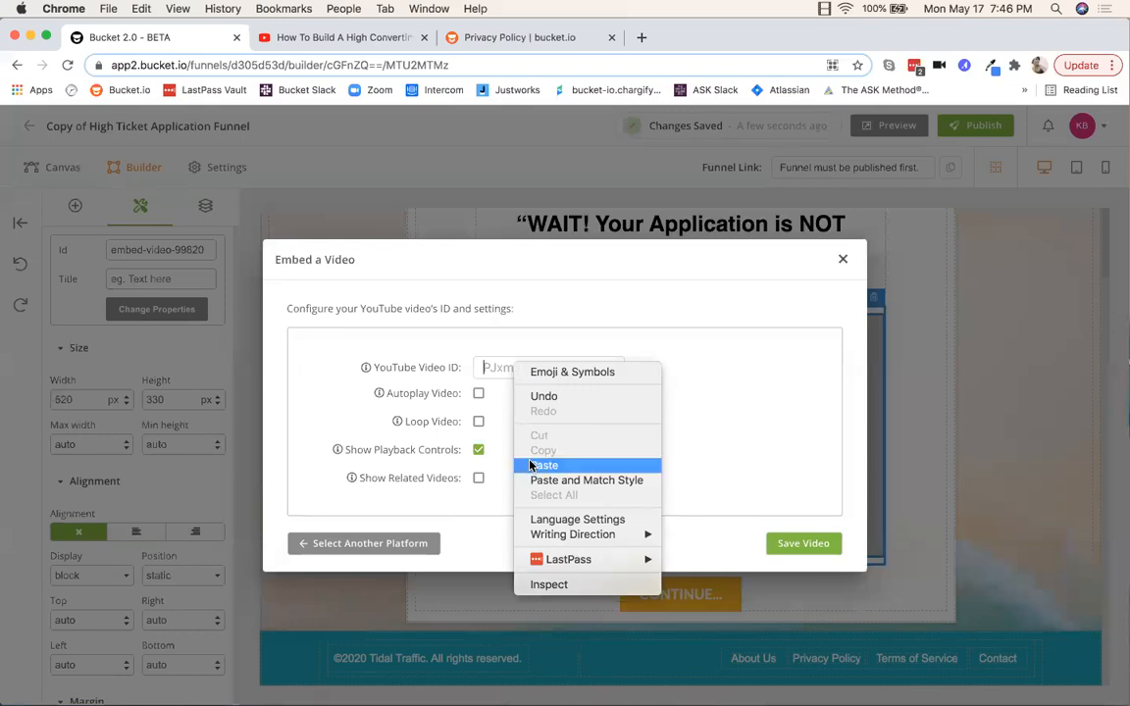
{"action": "left_click", "coordinate": [543, 465]}
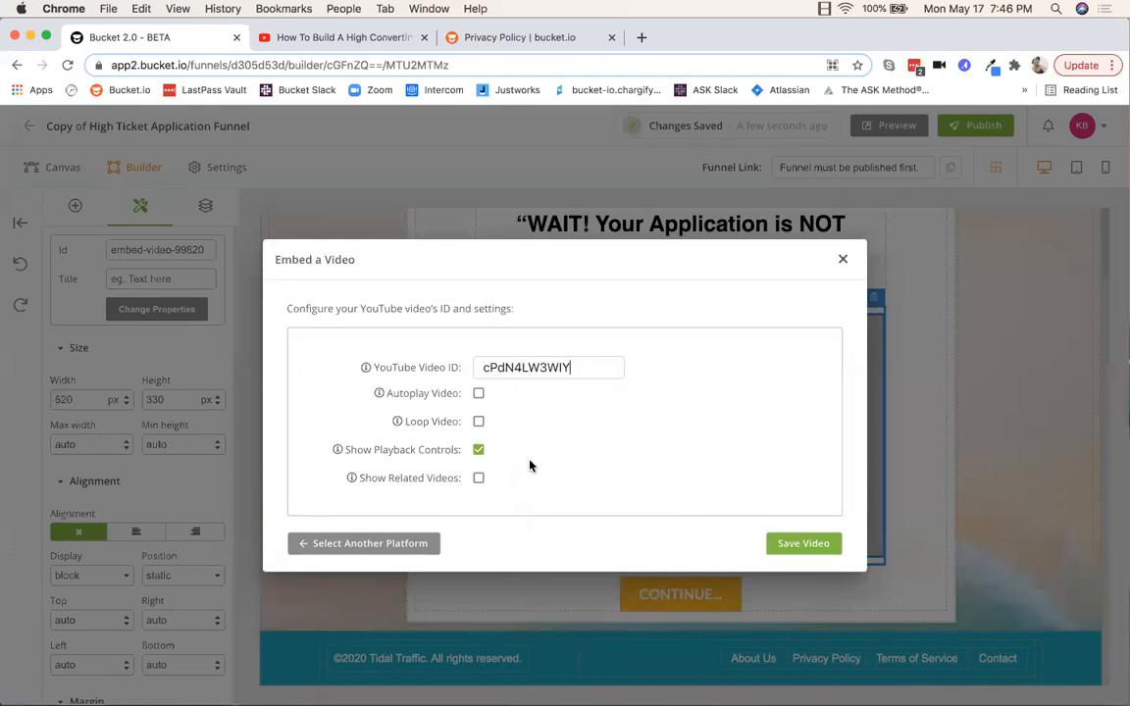
{"action": "left_click", "coordinate": [799, 547]}
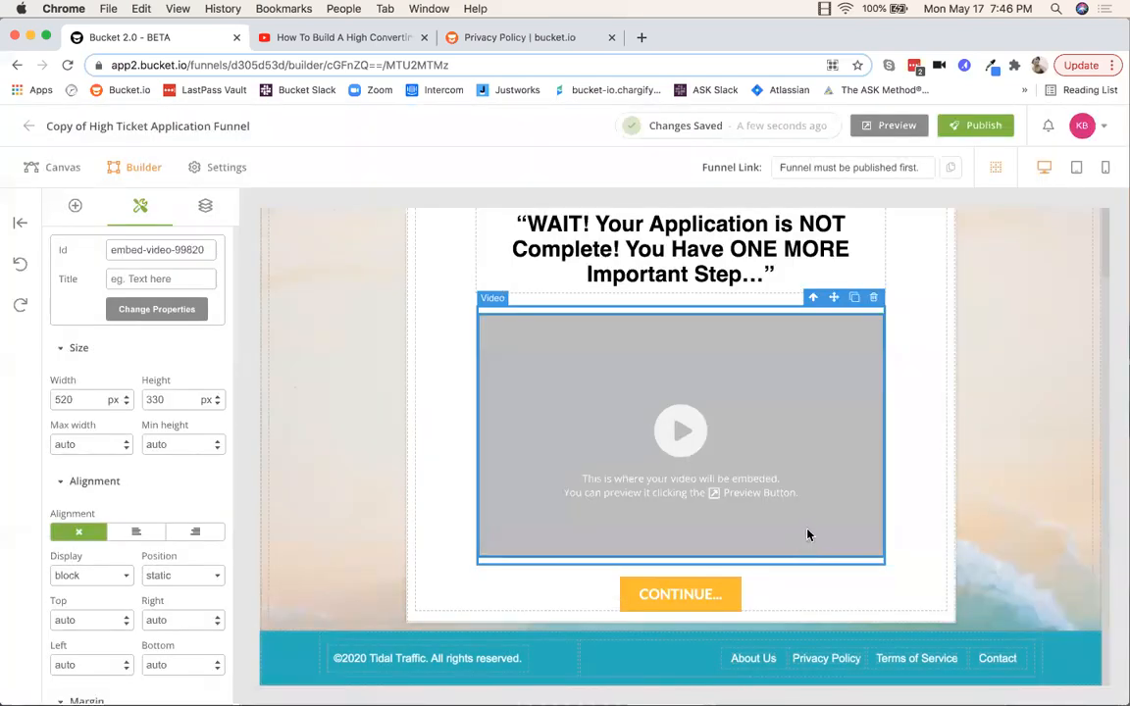
{"action": "left_click", "coordinate": [265, 664]}
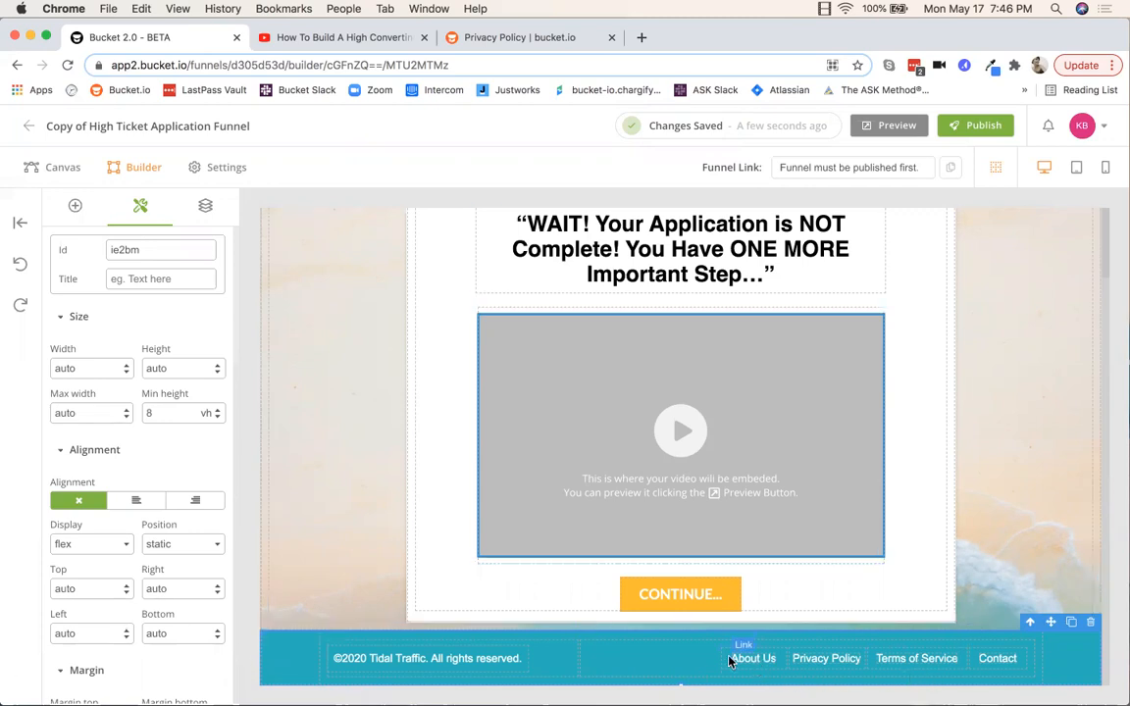
Step: Change the footer copyright from Tidal Traffic to bucket.io
{"action": "double_click", "coordinate": [413, 658]}
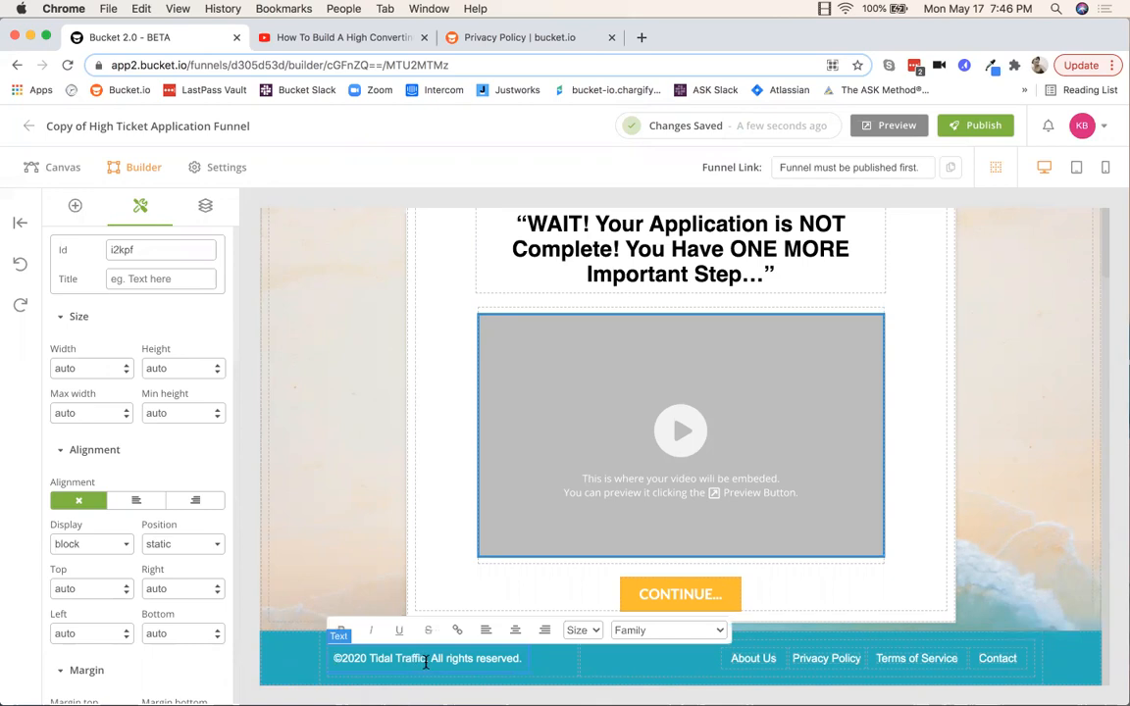
{"action": "left_click_drag", "start_coordinate": [424, 660], "coordinate": [371, 657]}
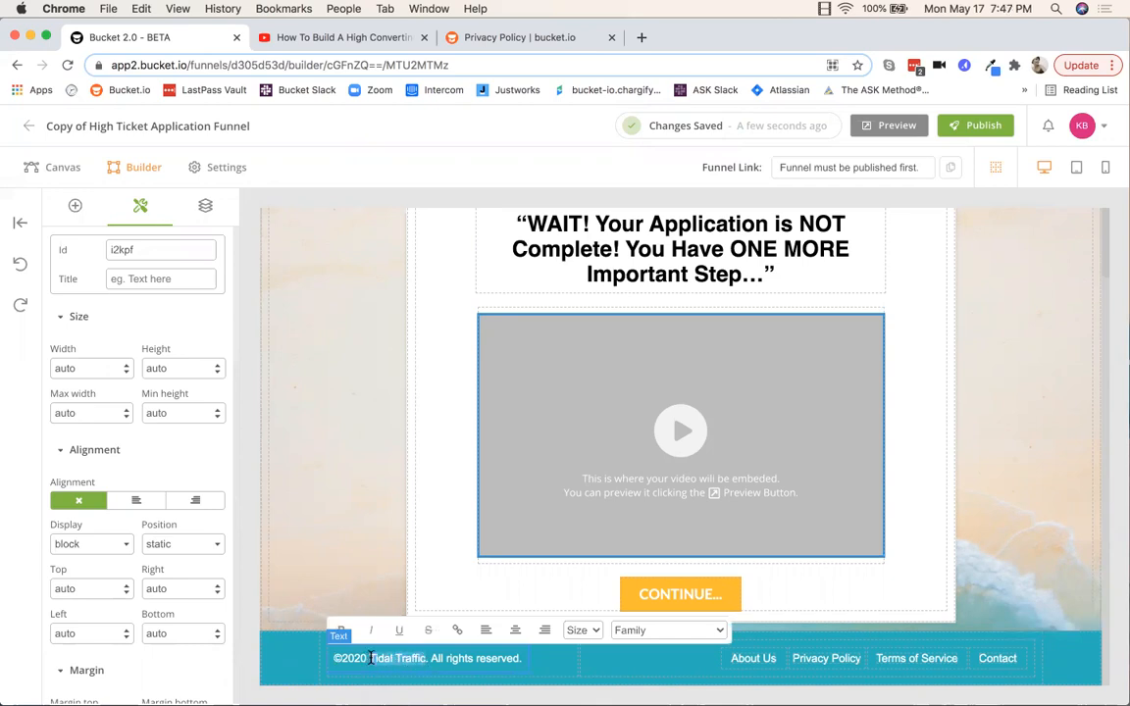
{"action": "type", "text": "bucket.io"}
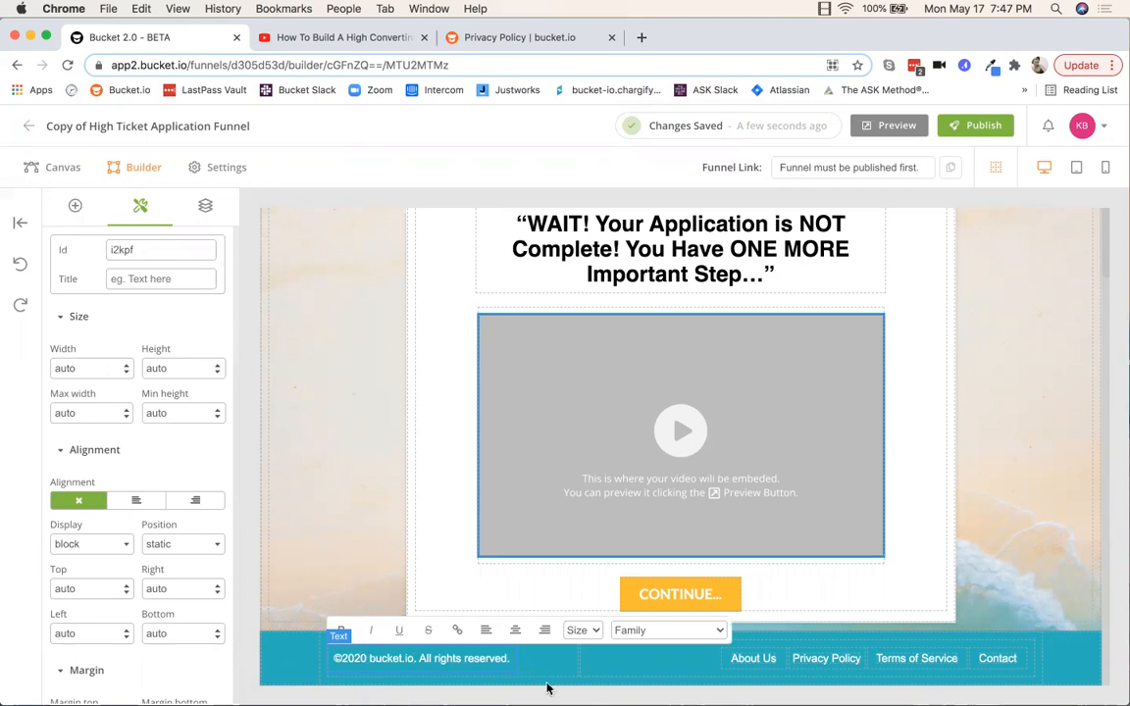
Step: Delete the About Us footer link and return to the funnel canvas
{"action": "left_click", "coordinate": [747, 655]}
{"action": "left_click", "coordinate": [767, 644]}
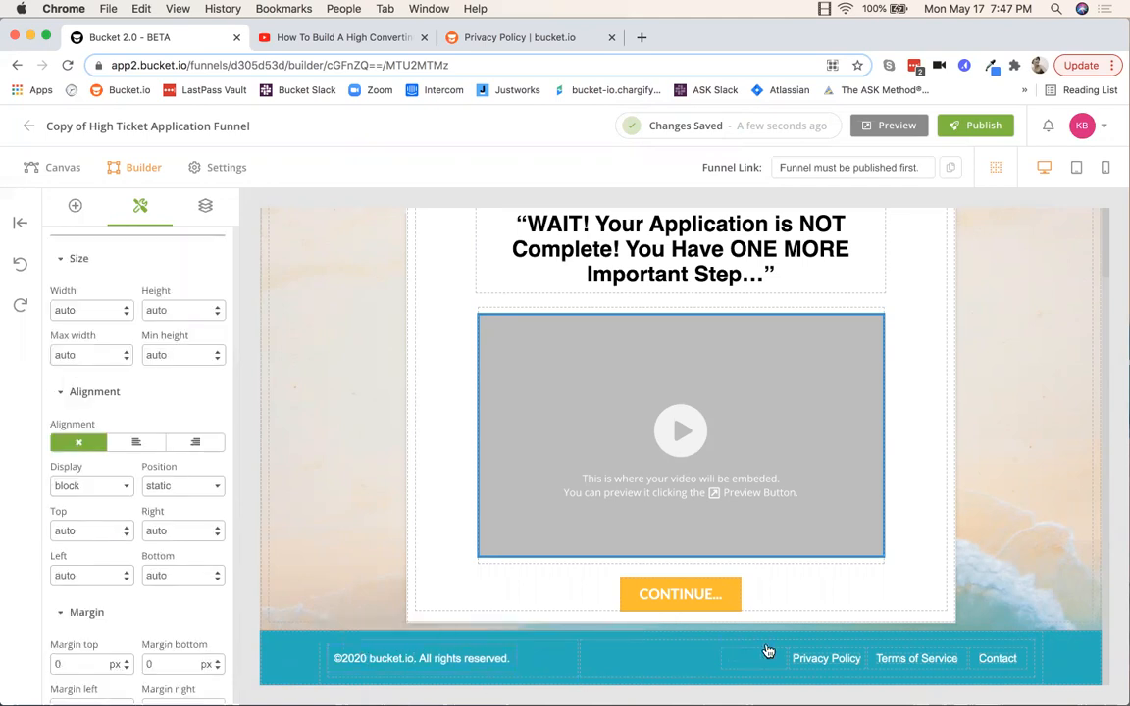
{"action": "left_click", "coordinate": [825, 658]}
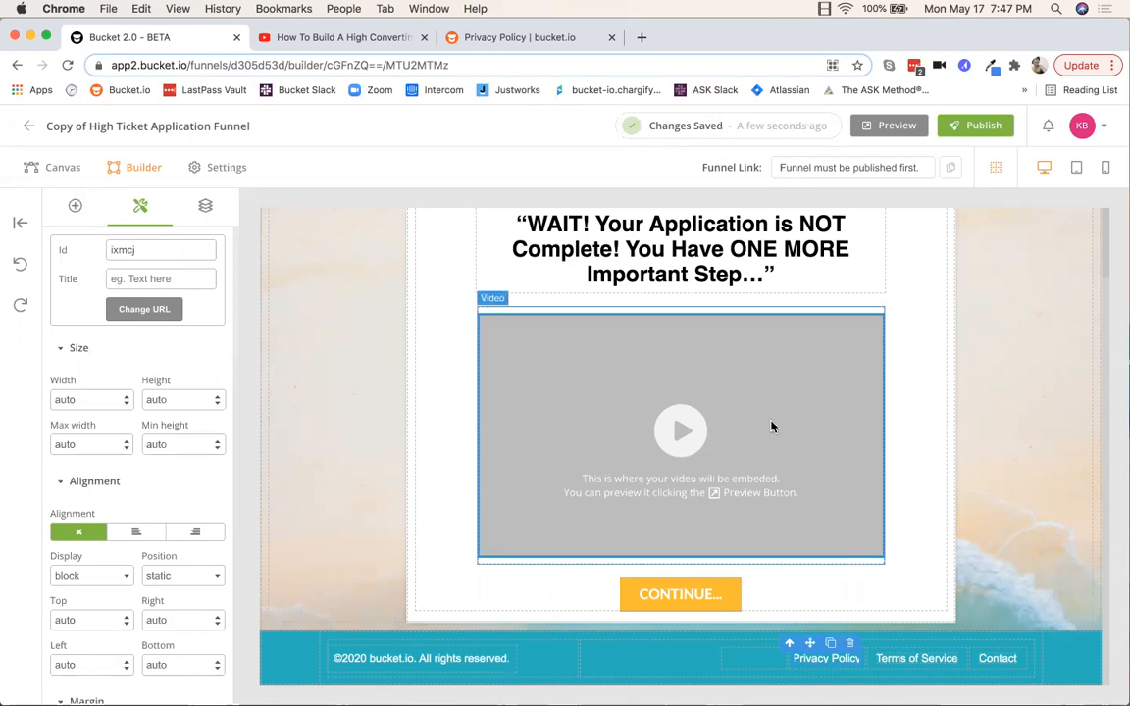
{"action": "left_click", "coordinate": [64, 169]}
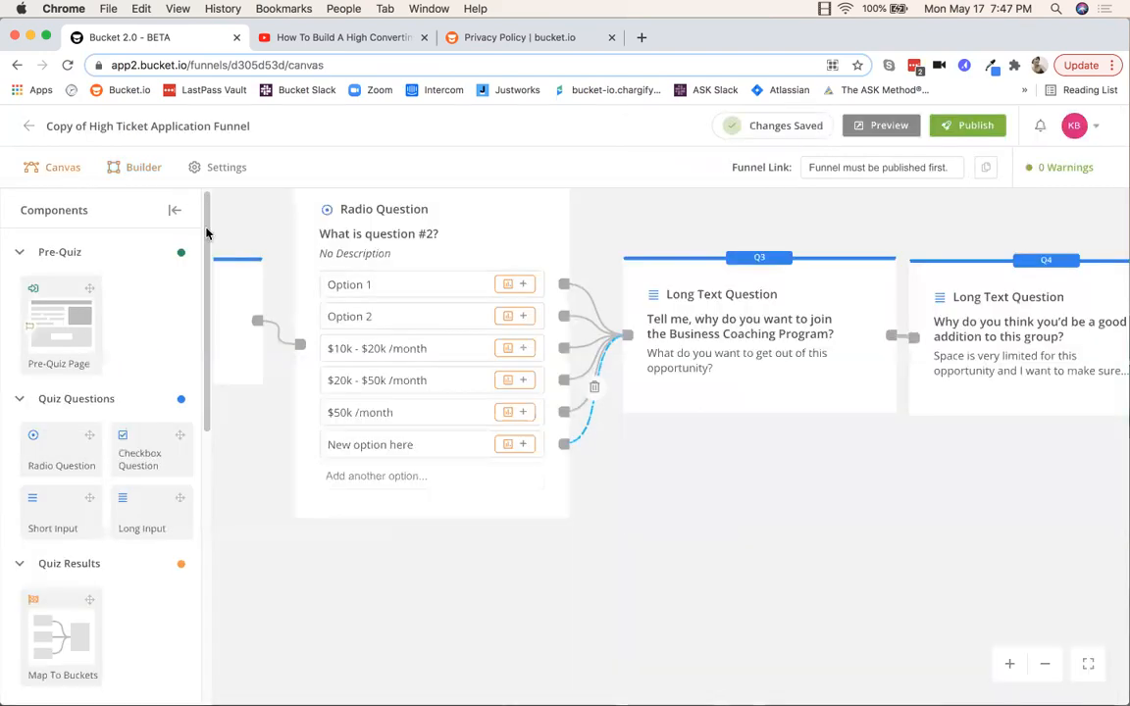
Step: Collapse the Components panel and fit the whole funnel flow to the screen
{"action": "left_click", "coordinate": [175, 213]}
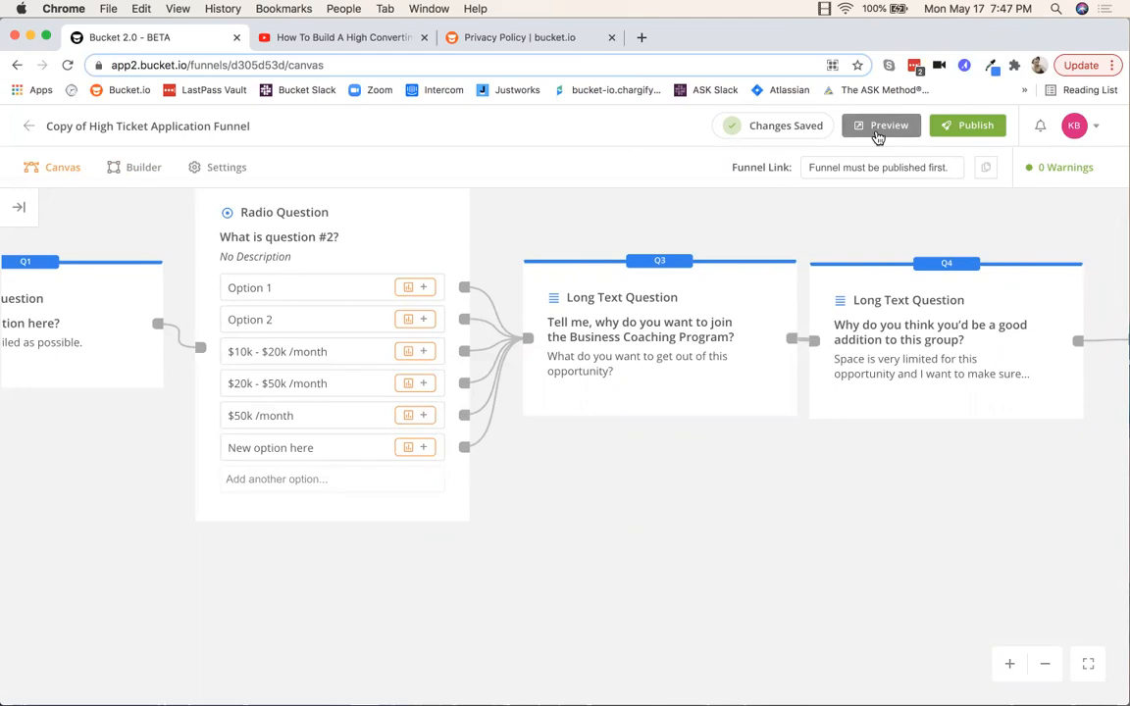
{"action": "left_click", "coordinate": [1089, 667]}
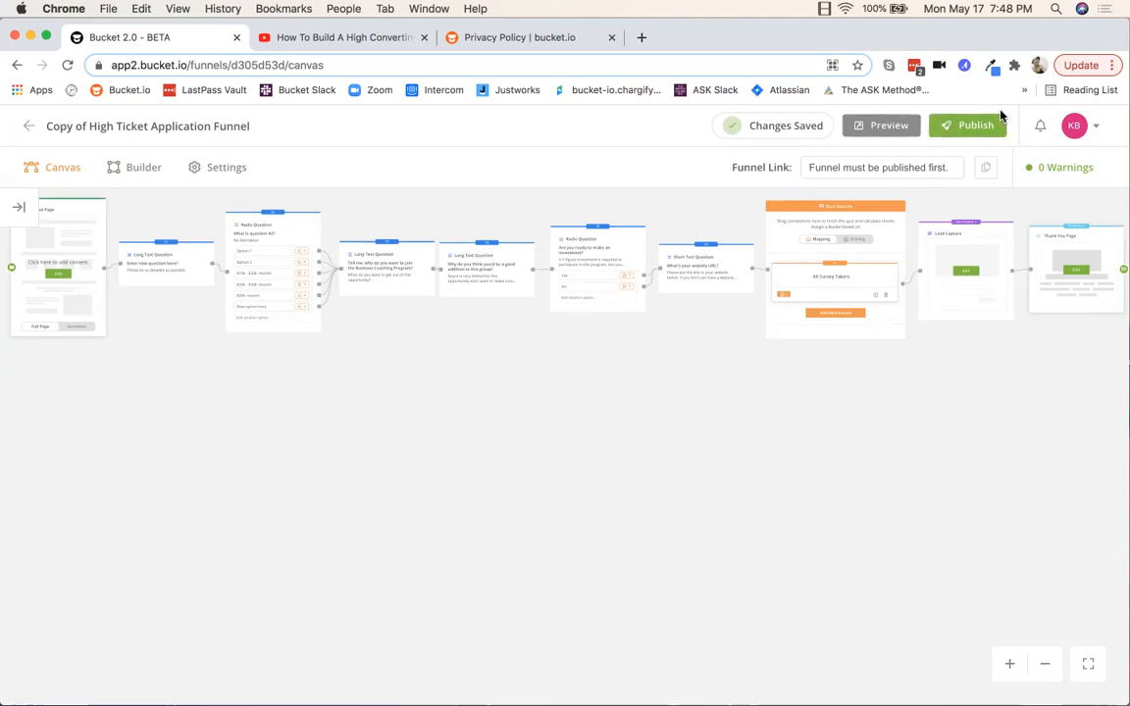
Step: Publish the funnel on go2.bucketforms.com, copy its link, and go back to Your Funnels
{"action": "left_click", "coordinate": [964, 128]}
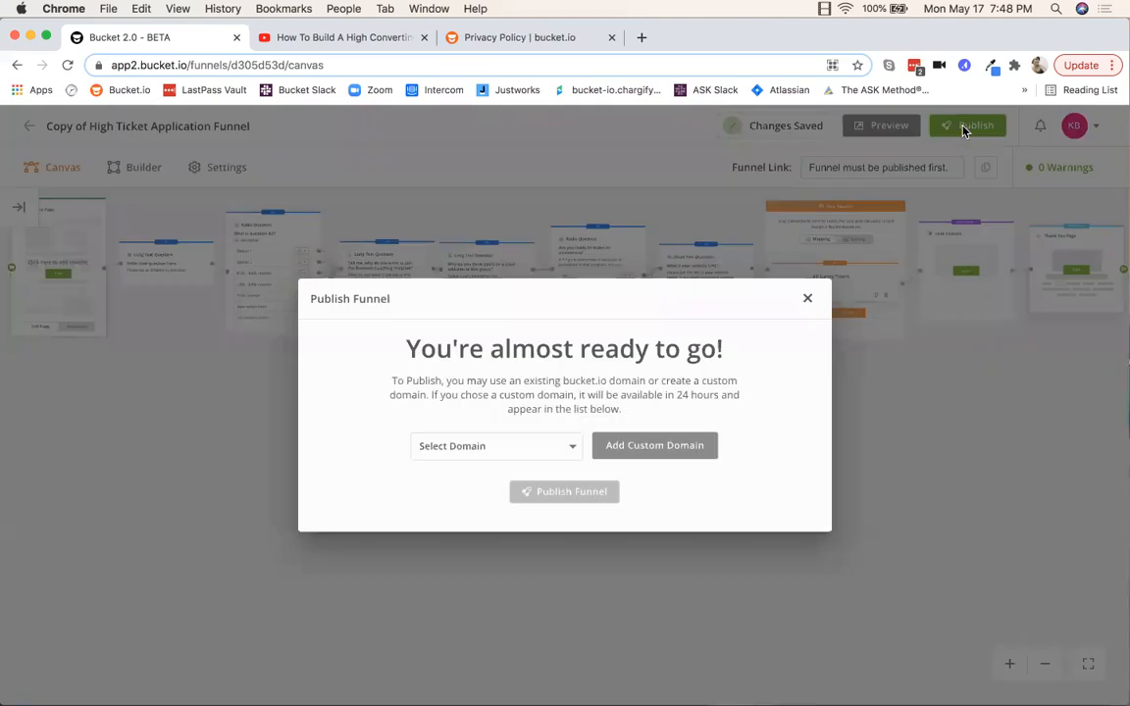
{"action": "left_click", "coordinate": [573, 447]}
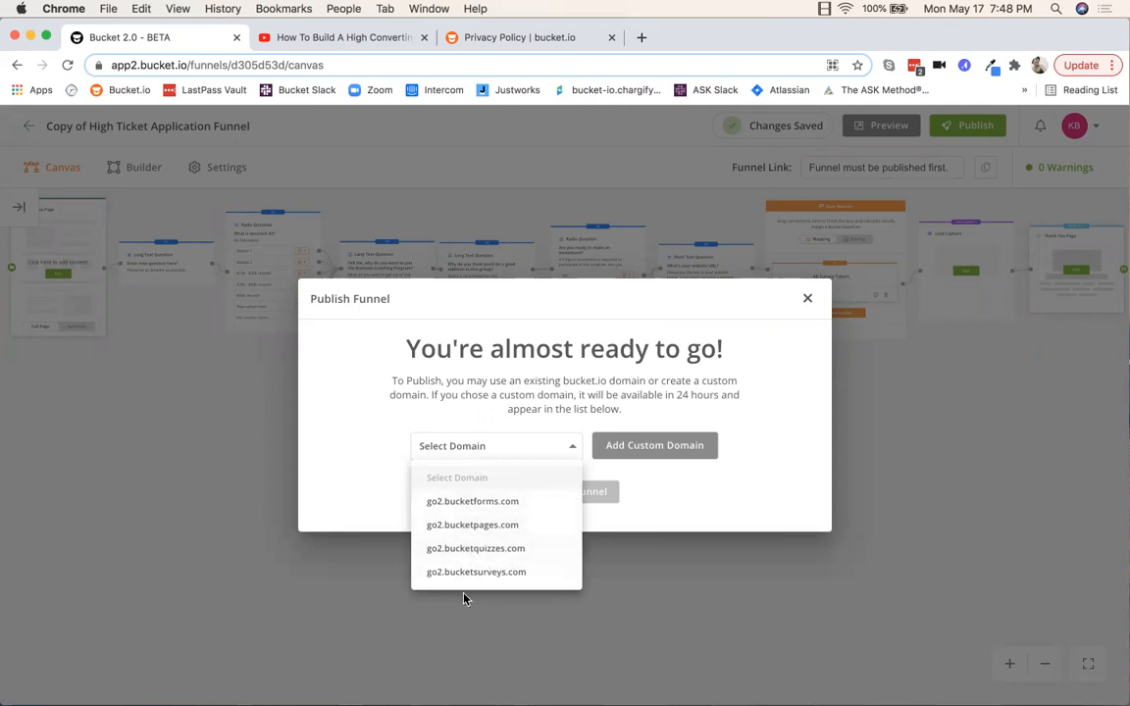
{"action": "left_click", "coordinate": [473, 503]}
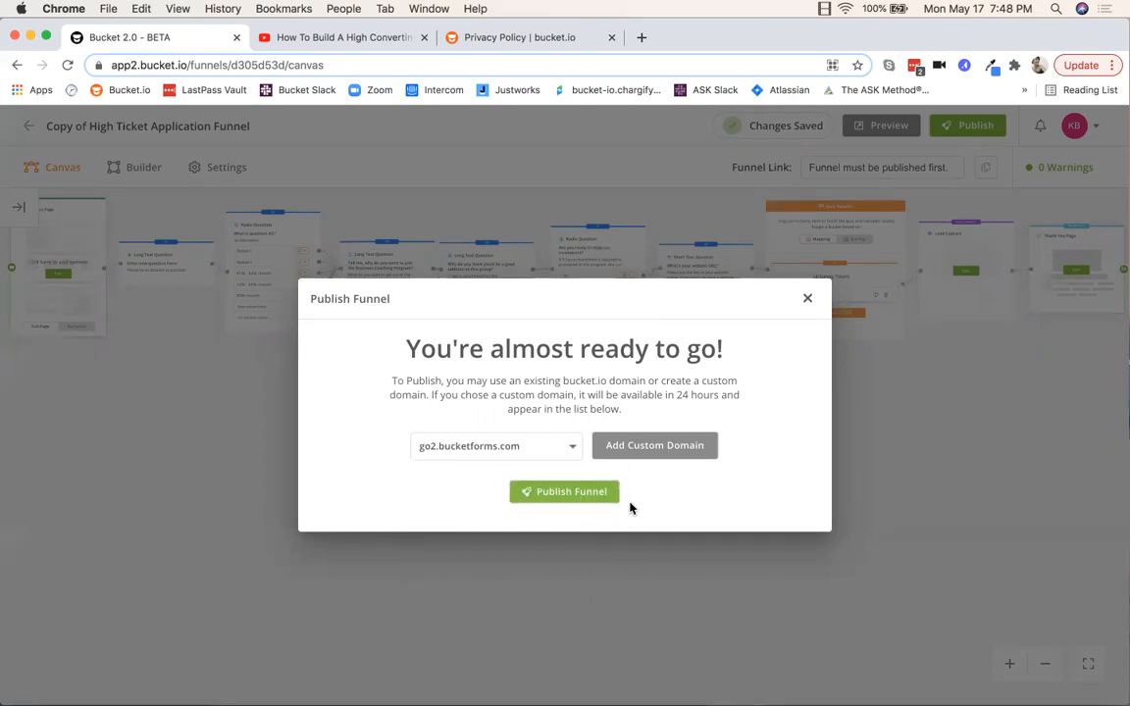
{"action": "left_click", "coordinate": [575, 495]}
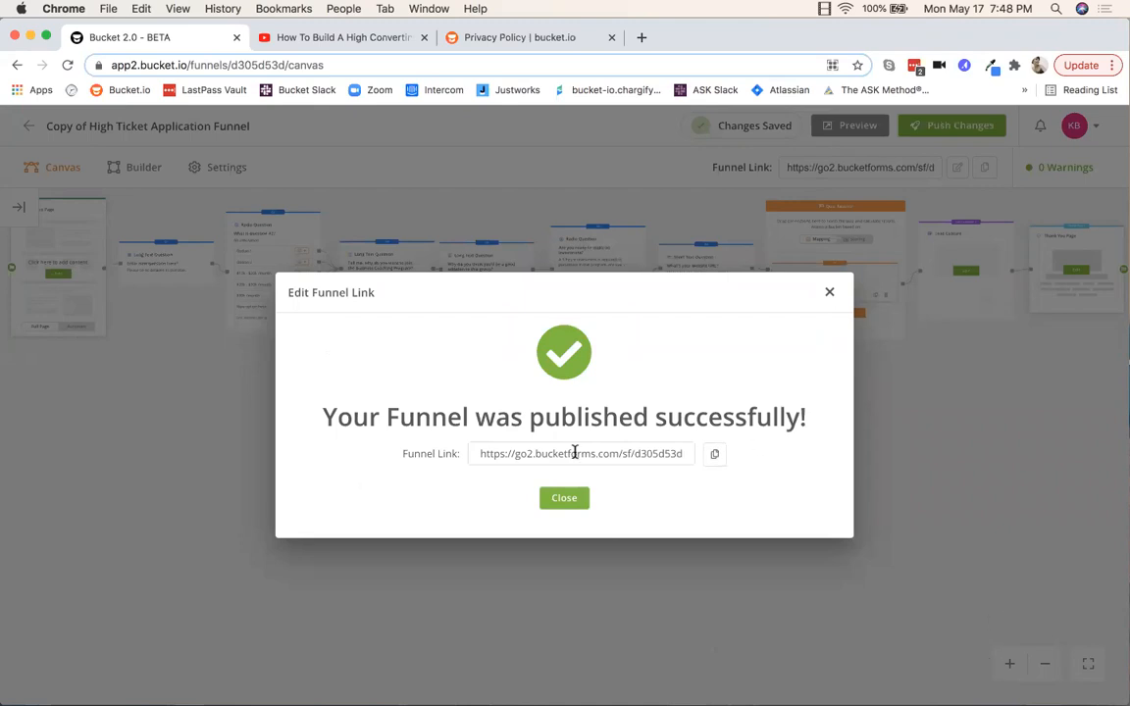
{"action": "left_click", "coordinate": [715, 458]}
{"action": "left_click", "coordinate": [828, 291]}
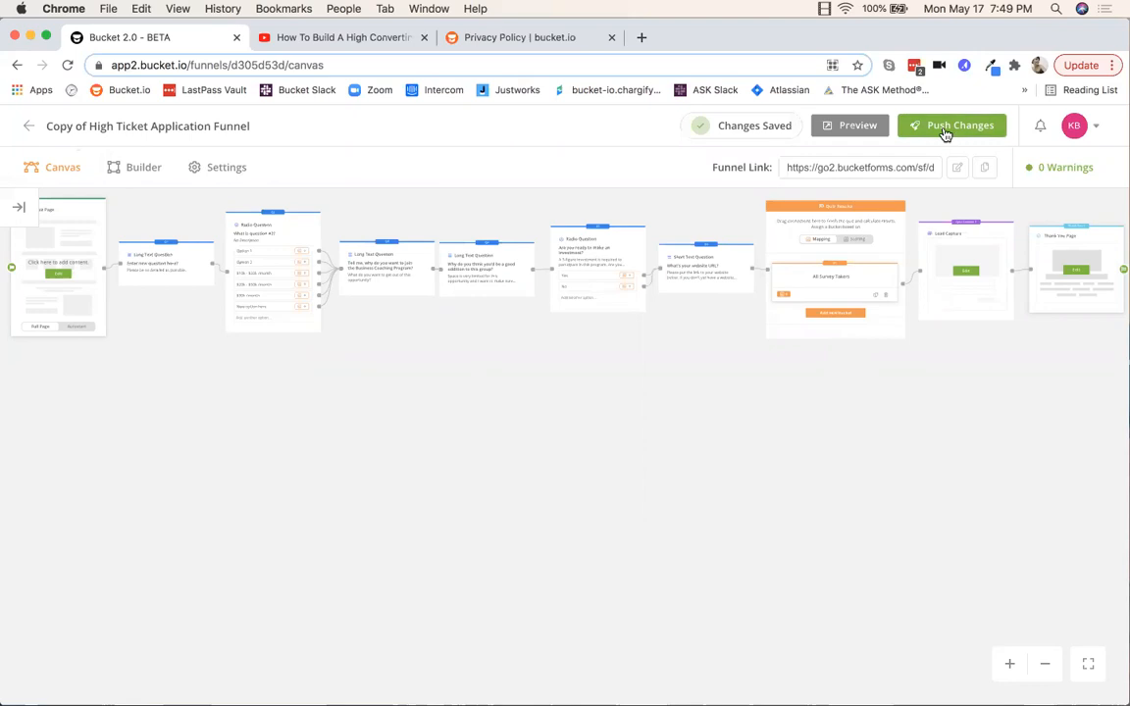
{"action": "left_click", "coordinate": [28, 126]}
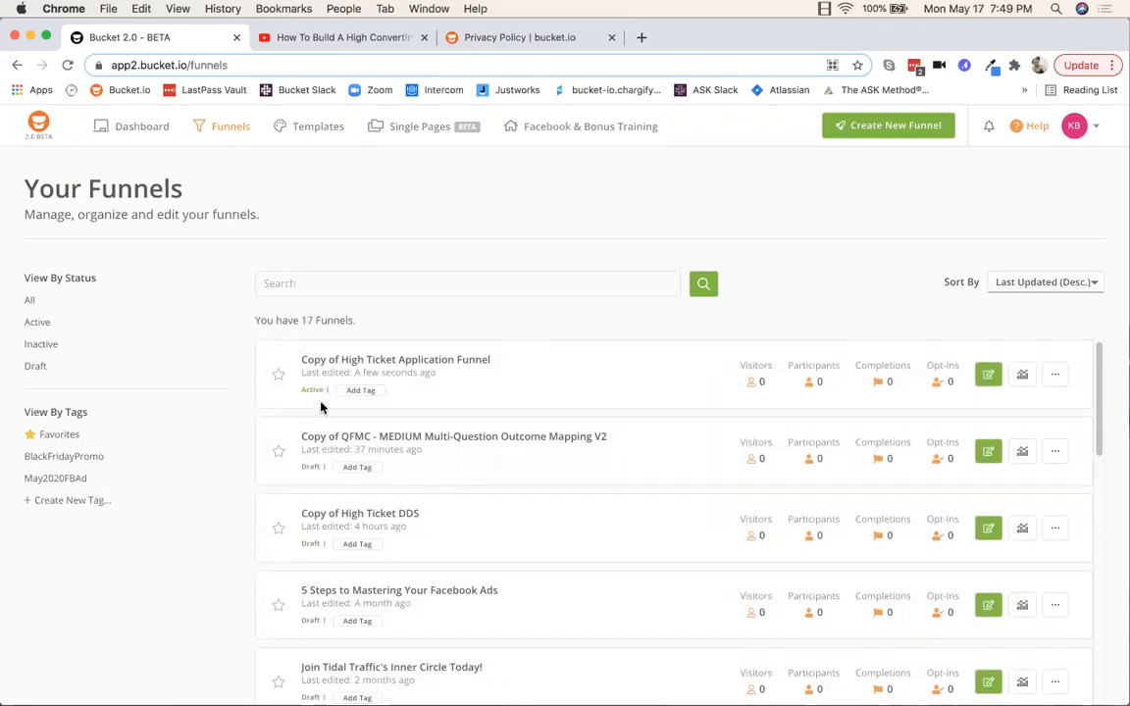
Step: Open the first funnel's go2.bucketforms.com published link from its Funnel Link menu
{"action": "left_click", "coordinate": [1056, 378]}
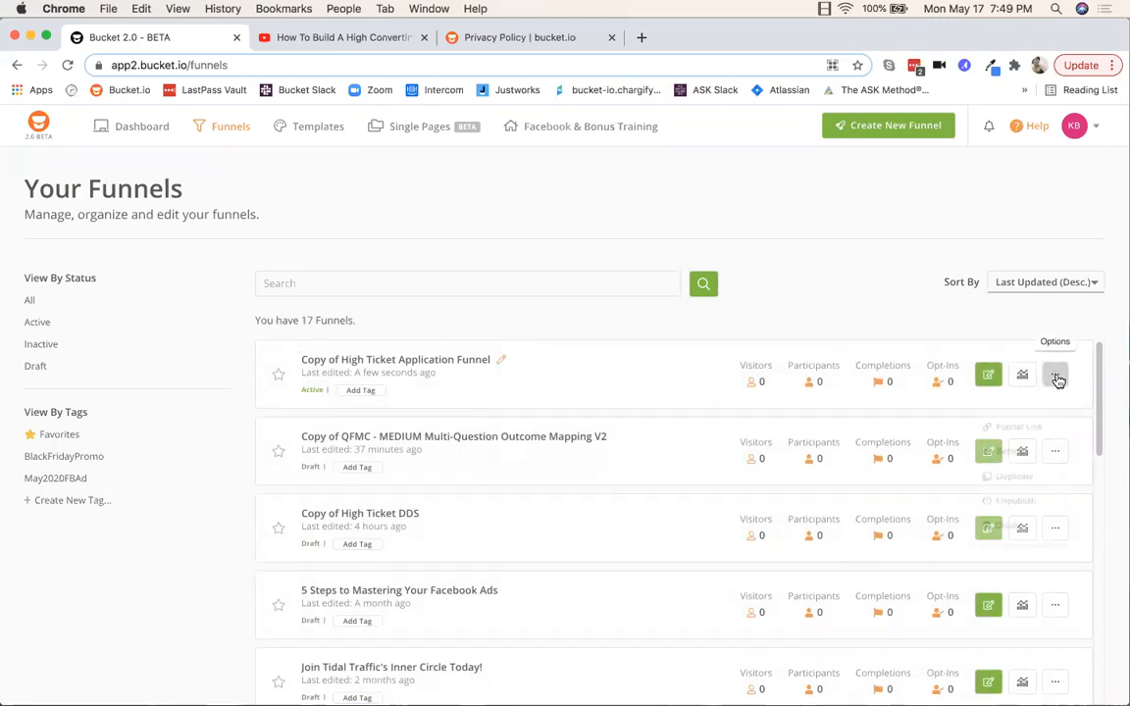
{"action": "left_click", "coordinate": [1020, 409]}
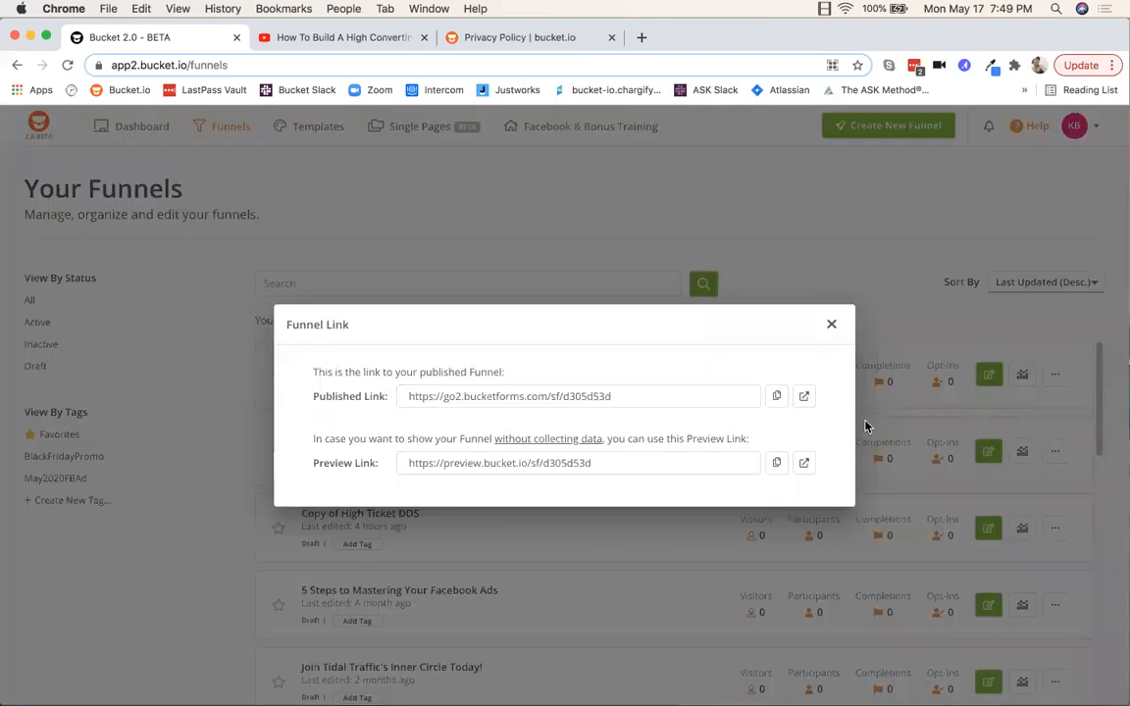
{"action": "left_click", "coordinate": [804, 396]}
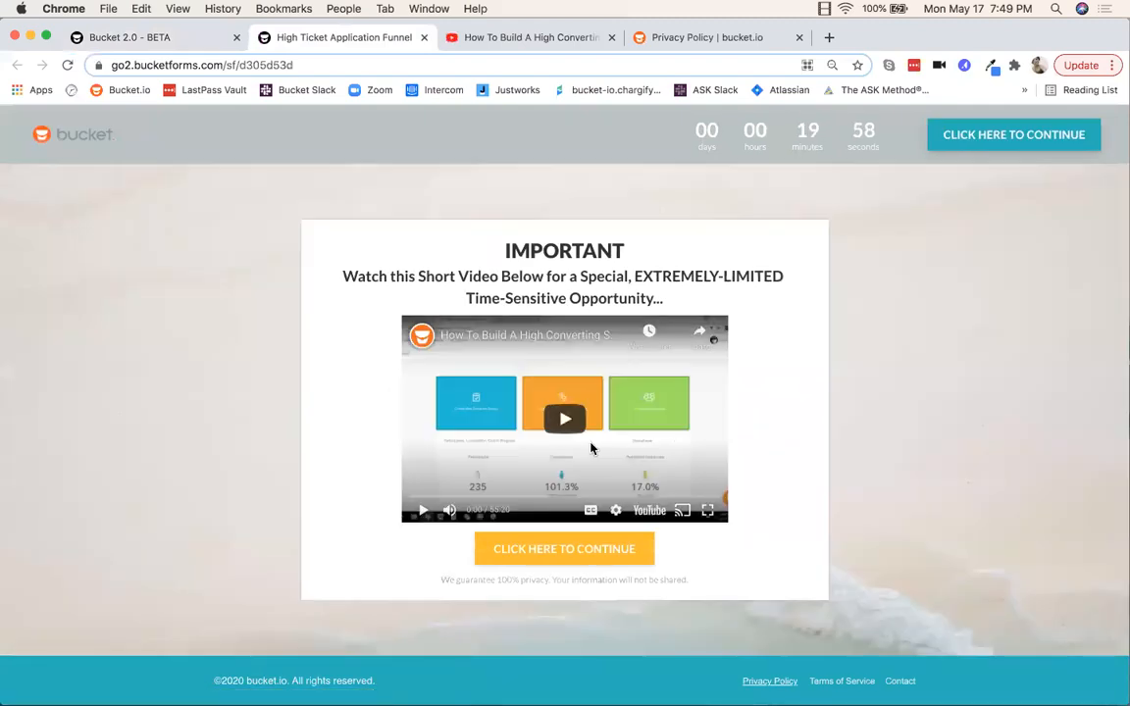
Step: Start the live quiz and answer the first questions with 't', Option 2 and 'test' entries
{"action": "left_click", "coordinate": [551, 556]}
{"action": "left_click", "coordinate": [533, 340]}
{"action": "type", "text": "test"}
{"action": "left_click", "coordinate": [737, 410]}
{"action": "left_click", "coordinate": [382, 324]}
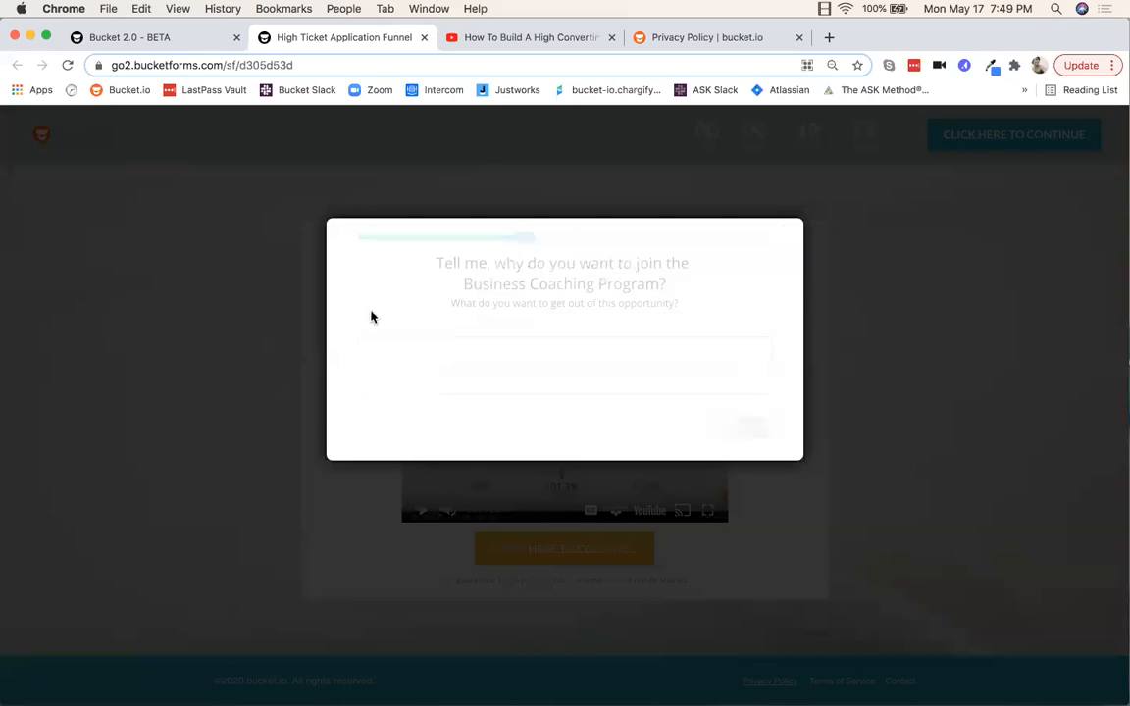
{"action": "left_click", "coordinate": [400, 347]}
{"action": "type", "text": "test"}
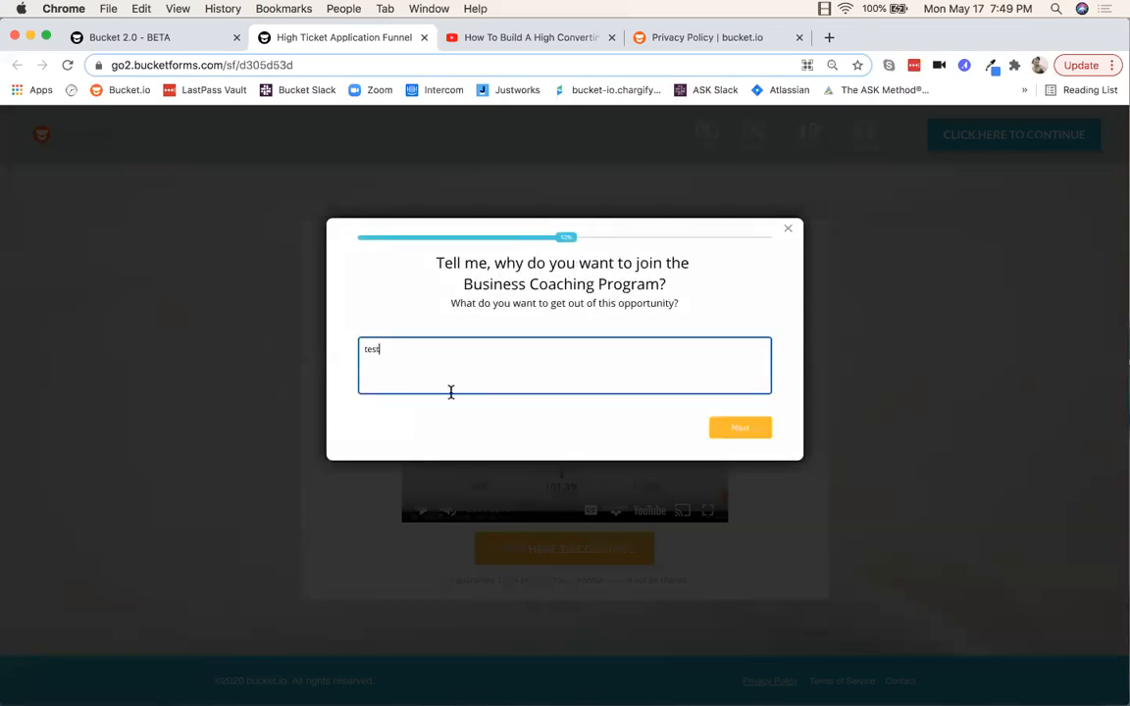
{"action": "left_click", "coordinate": [763, 431]}
{"action": "left_click", "coordinate": [421, 326]}
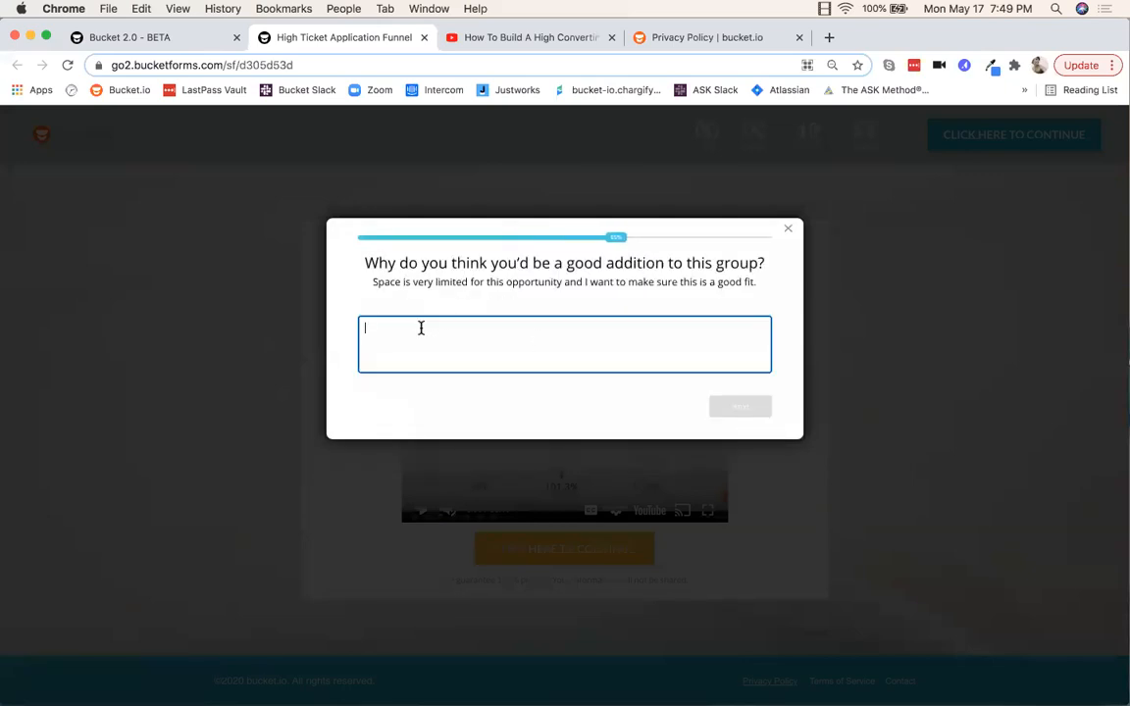
{"action": "type", "text": "test"}
{"action": "left_click", "coordinate": [741, 410]}
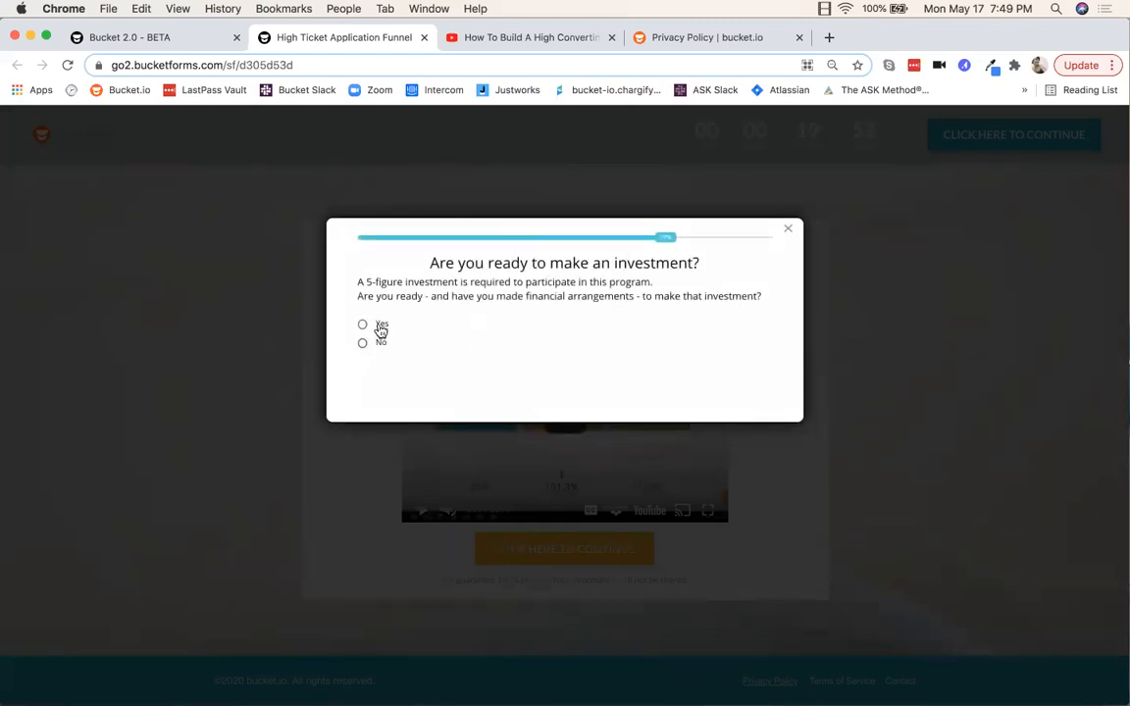
Step: Answer the investment question, quit the quiz, and close the dashboard's Funnel Link dialog
{"action": "left_click", "coordinate": [381, 324]}
{"action": "left_click", "coordinate": [383, 328]}
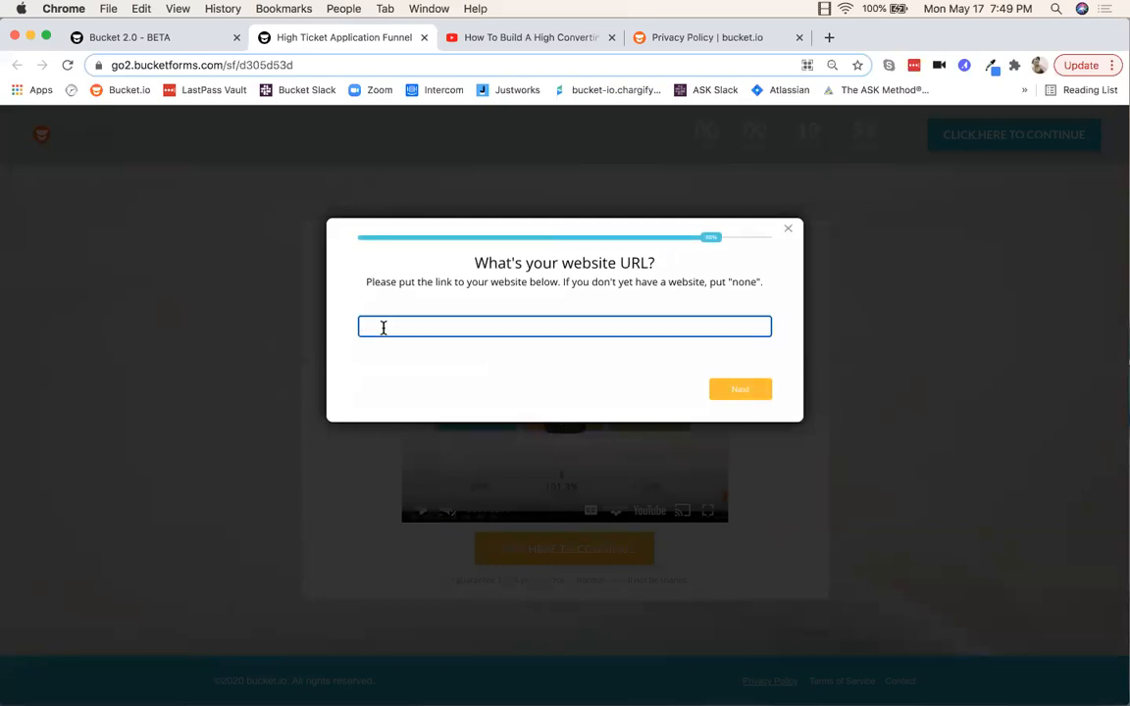
{"action": "left_click", "coordinate": [788, 229]}
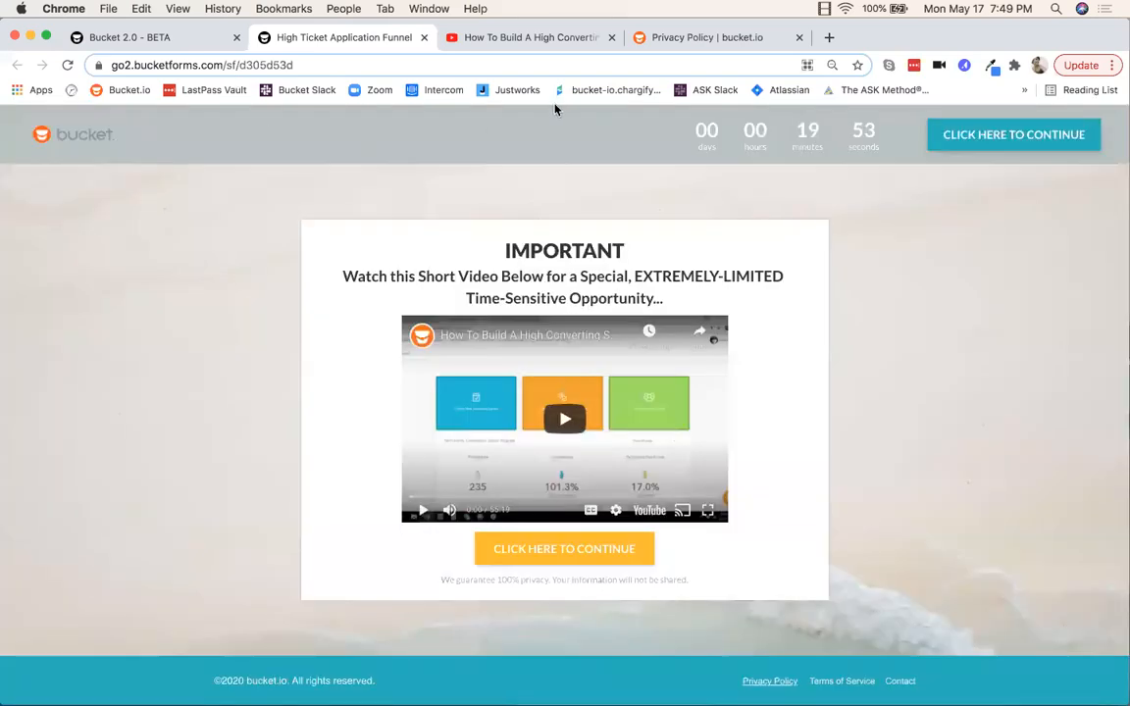
{"action": "left_click", "coordinate": [196, 42]}
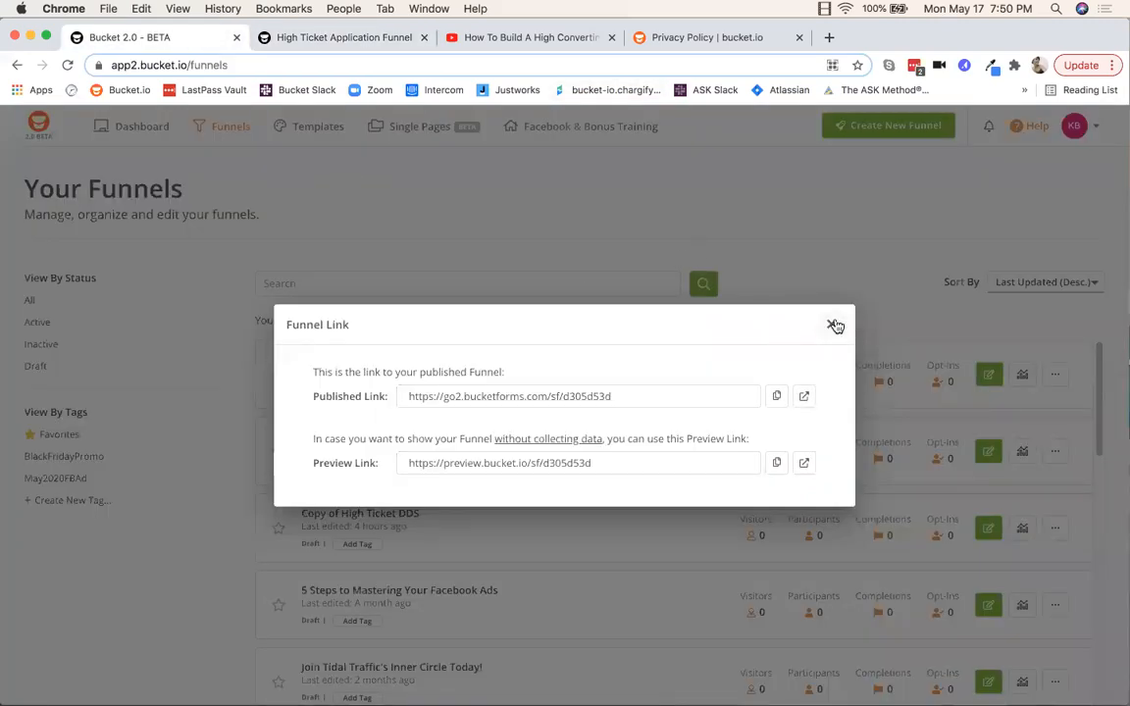
{"action": "left_click", "coordinate": [831, 325]}
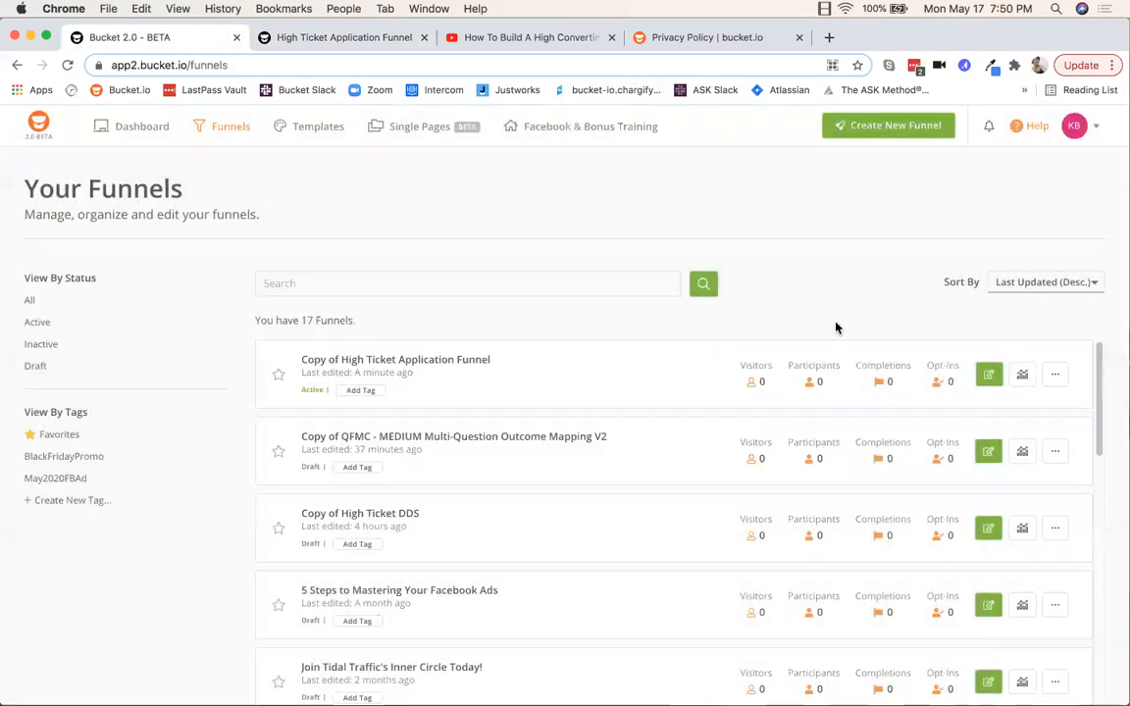
Step: Reload the funnels list to show 1 visitor and 1 participant, then open the first funnel's Analytics dropdown
{"action": "left_click", "coordinate": [66, 65]}
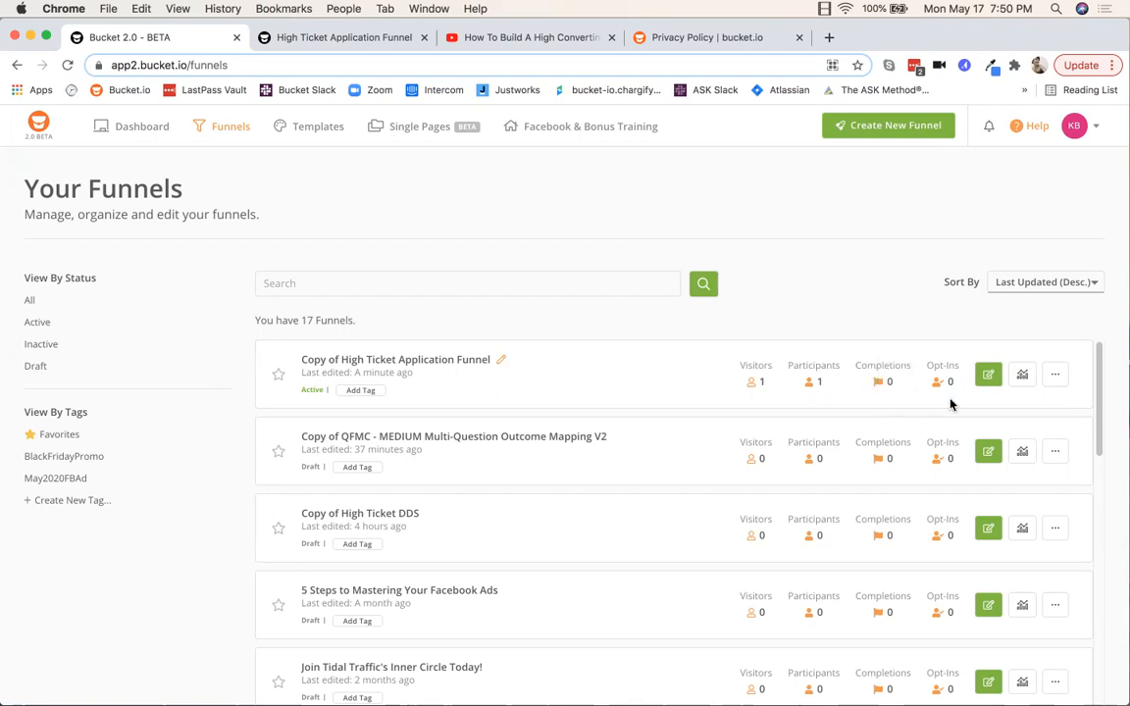
{"action": "left_click", "coordinate": [1022, 378]}
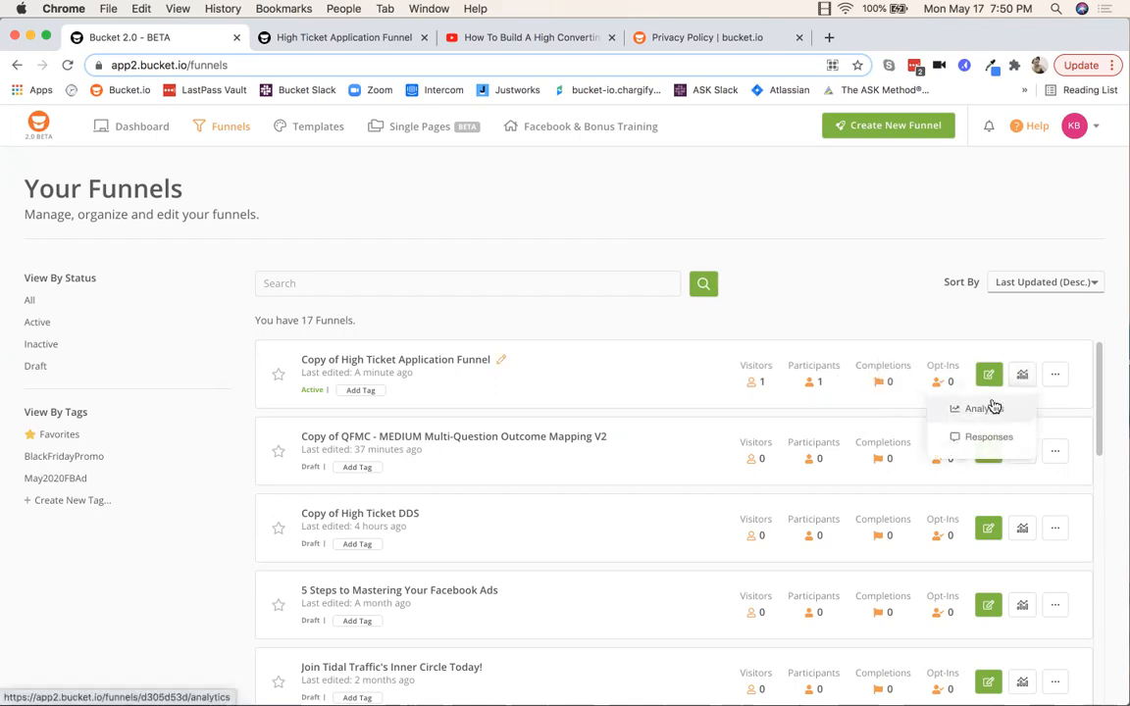
{"action": "left_click", "coordinate": [860, 308]}
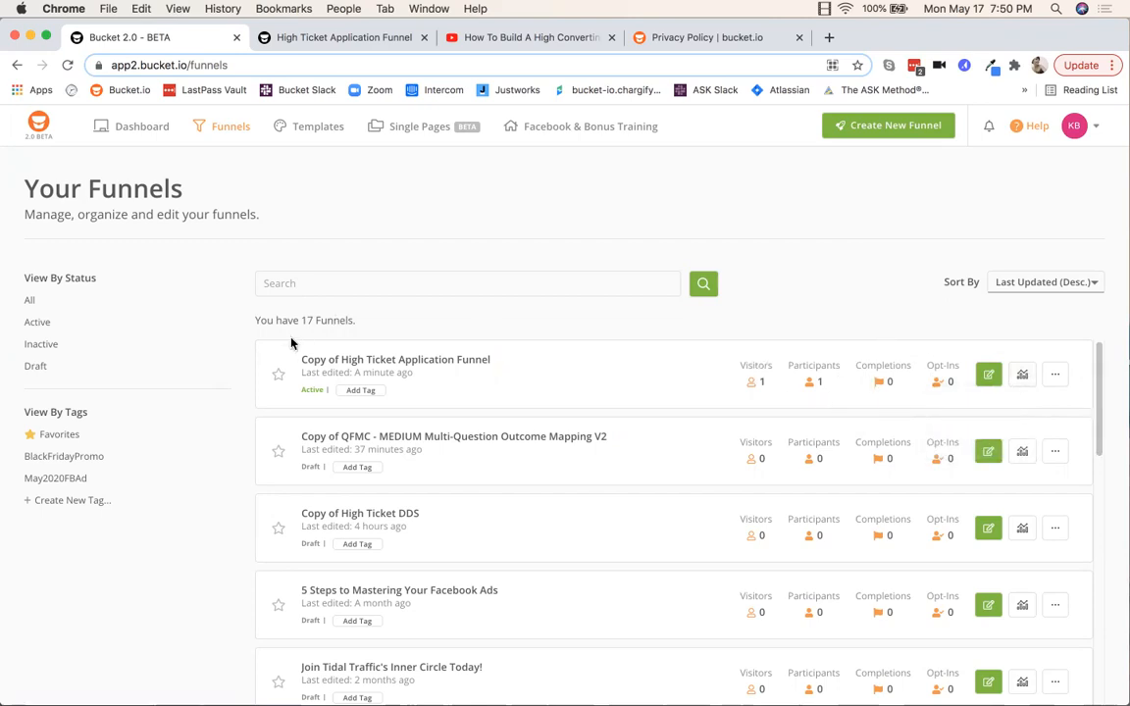
{"action": "left_click", "coordinate": [1022, 378]}
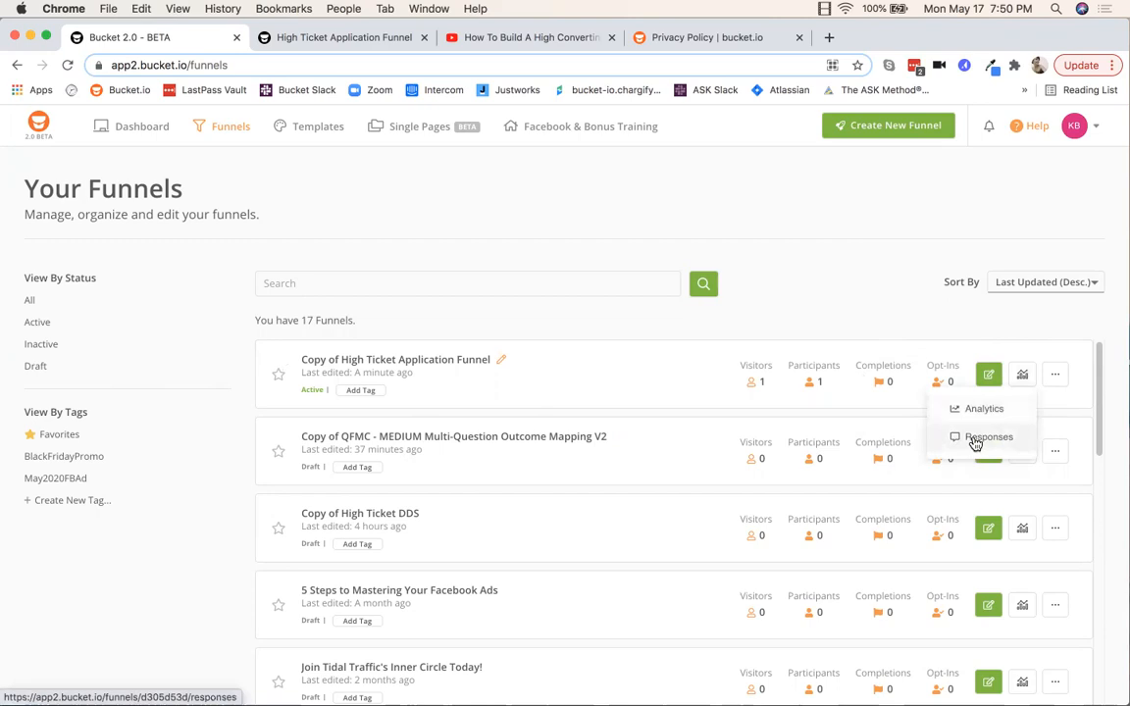
Step: Review the first funnel's single May 17/2021 response and cancel the emailed export of all responses
{"action": "left_click", "coordinate": [1021, 438]}
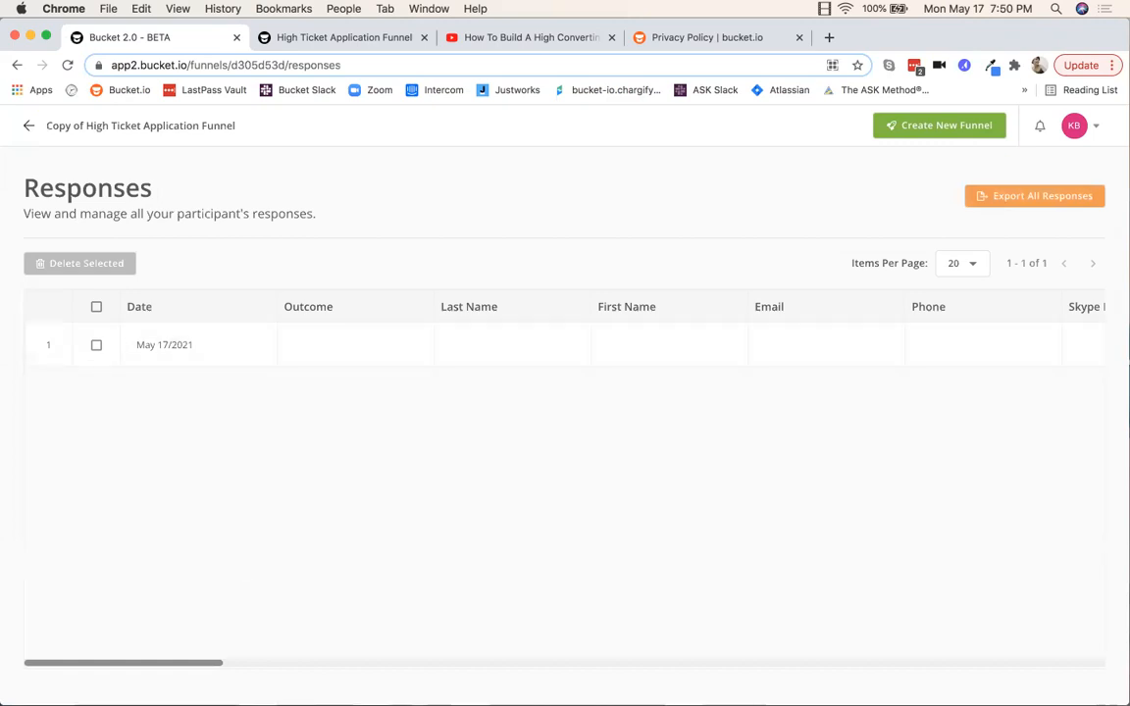
{"action": "mouse_move", "coordinate": [132, 665]}
{"action": "left_mouse_down"}
{"action": "mouse_move", "coordinate": [278, 668]}
{"action": "mouse_move", "coordinate": [133, 668]}
{"action": "left_mouse_up"}
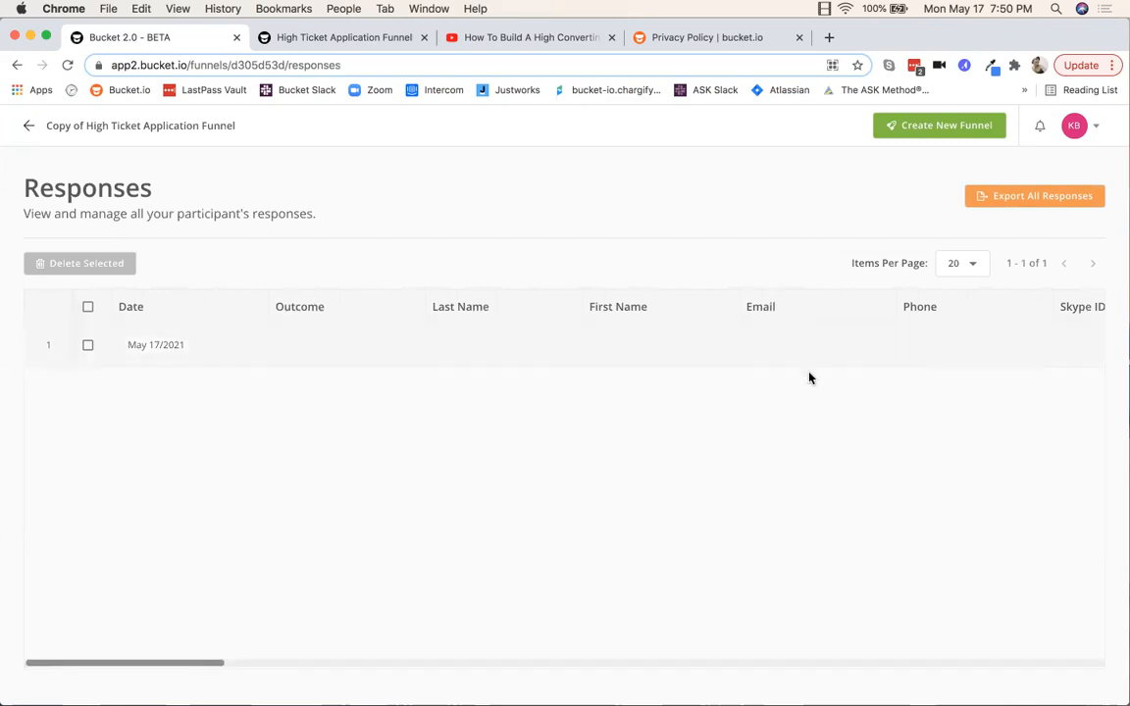
{"action": "left_click_drag", "start_coordinate": [91, 666], "coordinate": [286, 676]}
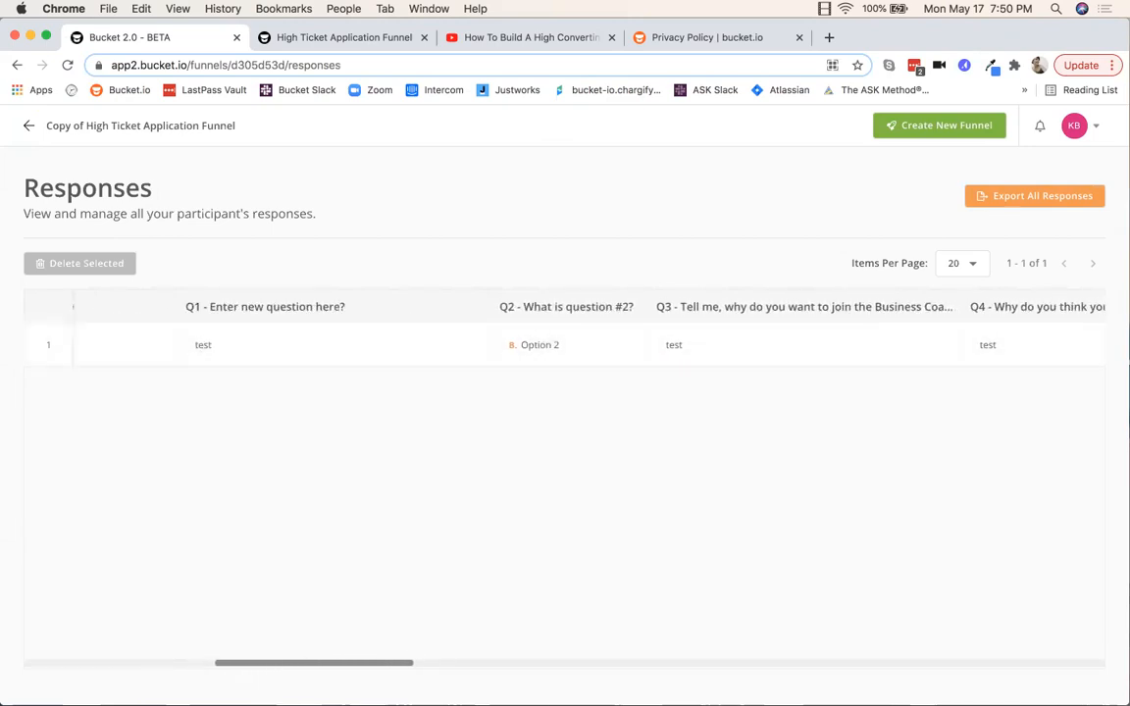
{"action": "left_click_drag", "start_coordinate": [354, 664], "coordinate": [113, 633]}
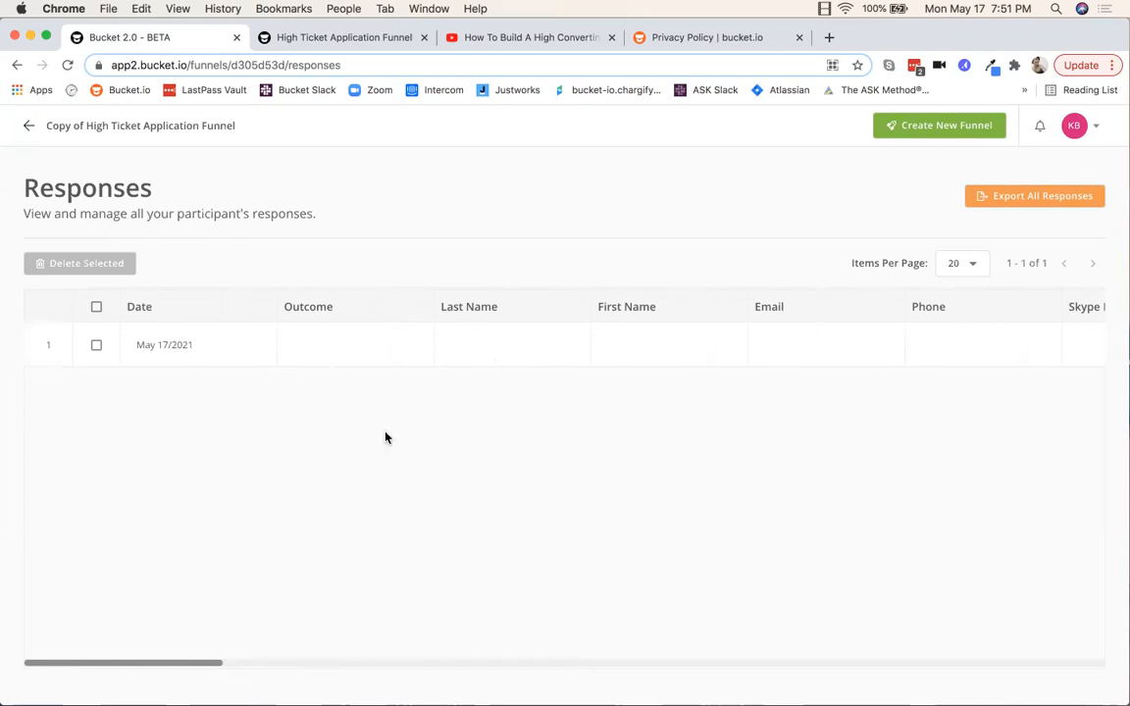
{"action": "left_click", "coordinate": [1029, 199]}
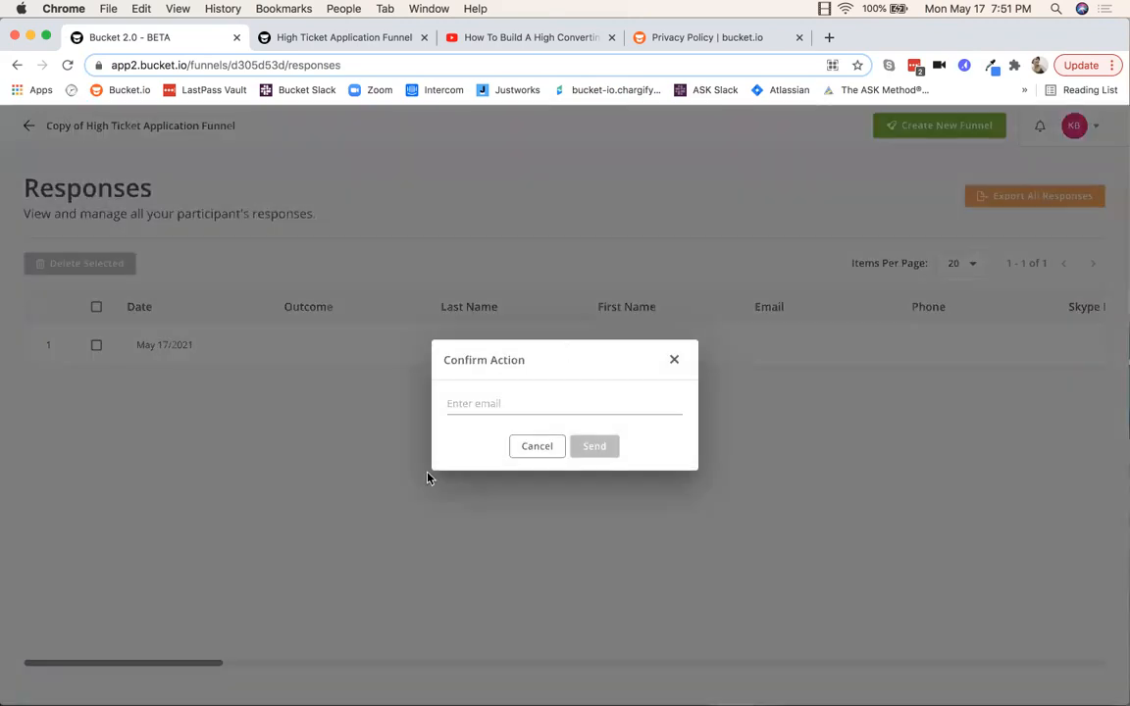
{"action": "left_click", "coordinate": [674, 363]}
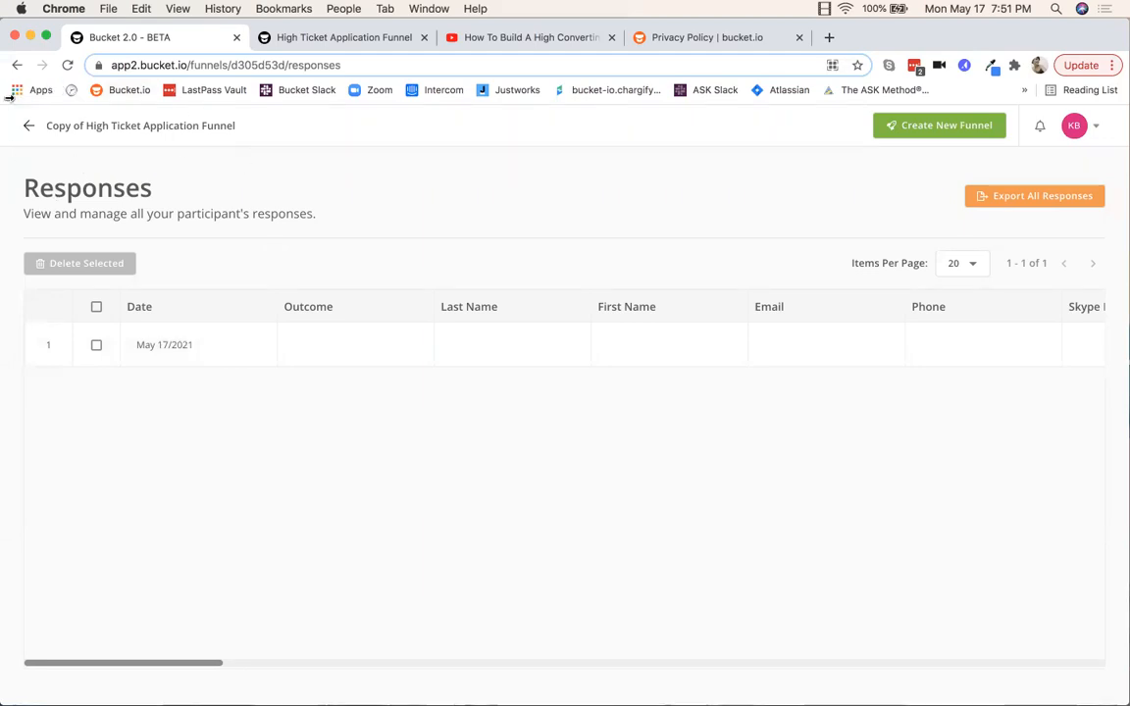
Step: Return to Your Funnels and show the Options menu for the first funnel row
{"action": "left_click", "coordinate": [29, 126]}
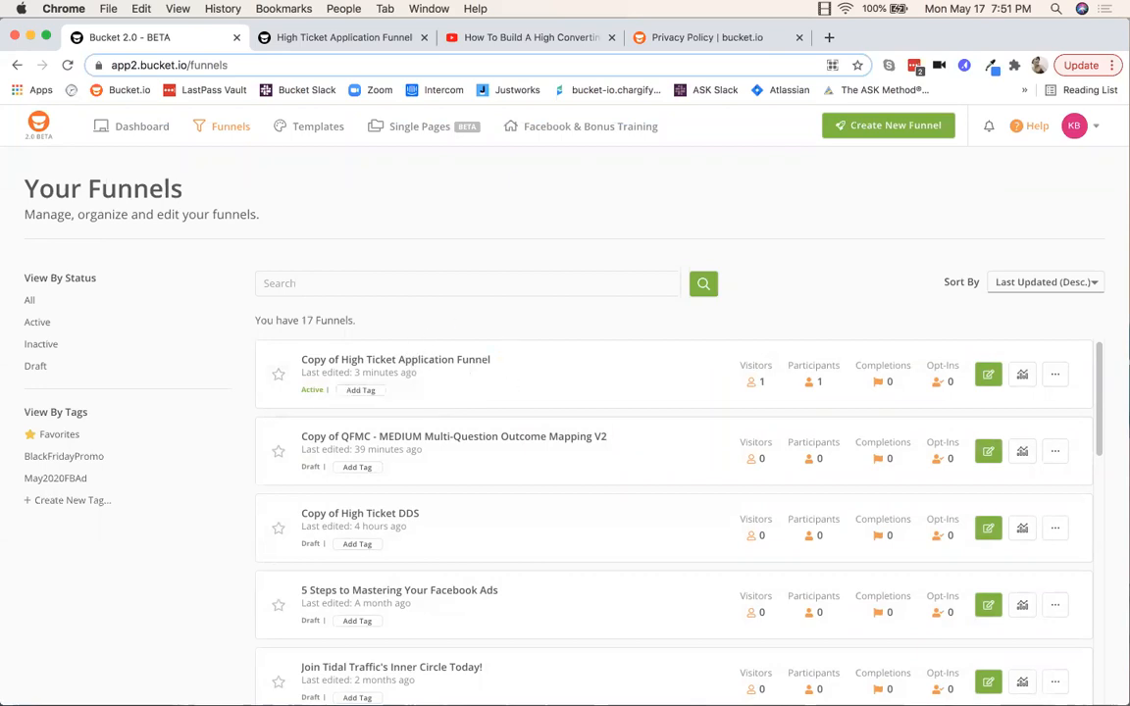
{"action": "left_click", "coordinate": [1056, 375]}
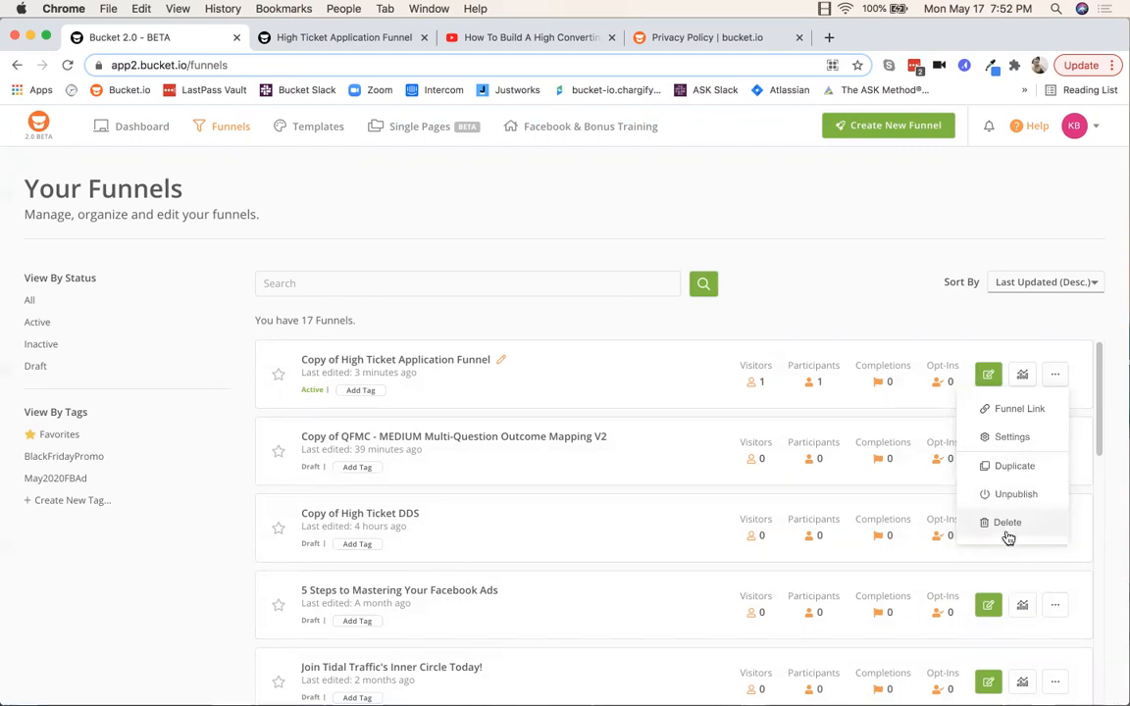
Step: Replace the title 'Copy of High Ticket Application Funnel' with 'New name funnel'
{"action": "left_click", "coordinate": [500, 360]}
{"action": "left_click_drag", "start_coordinate": [480, 359], "coordinate": [320, 359]}
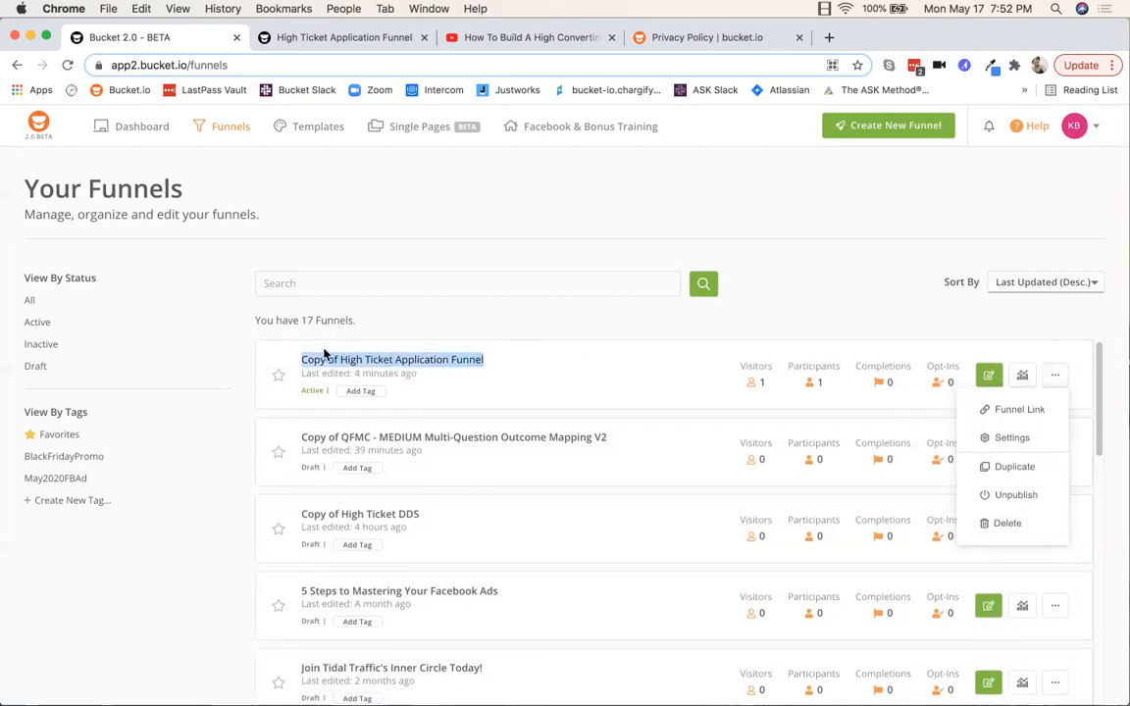
{"action": "type", "text": "New name funnel"}
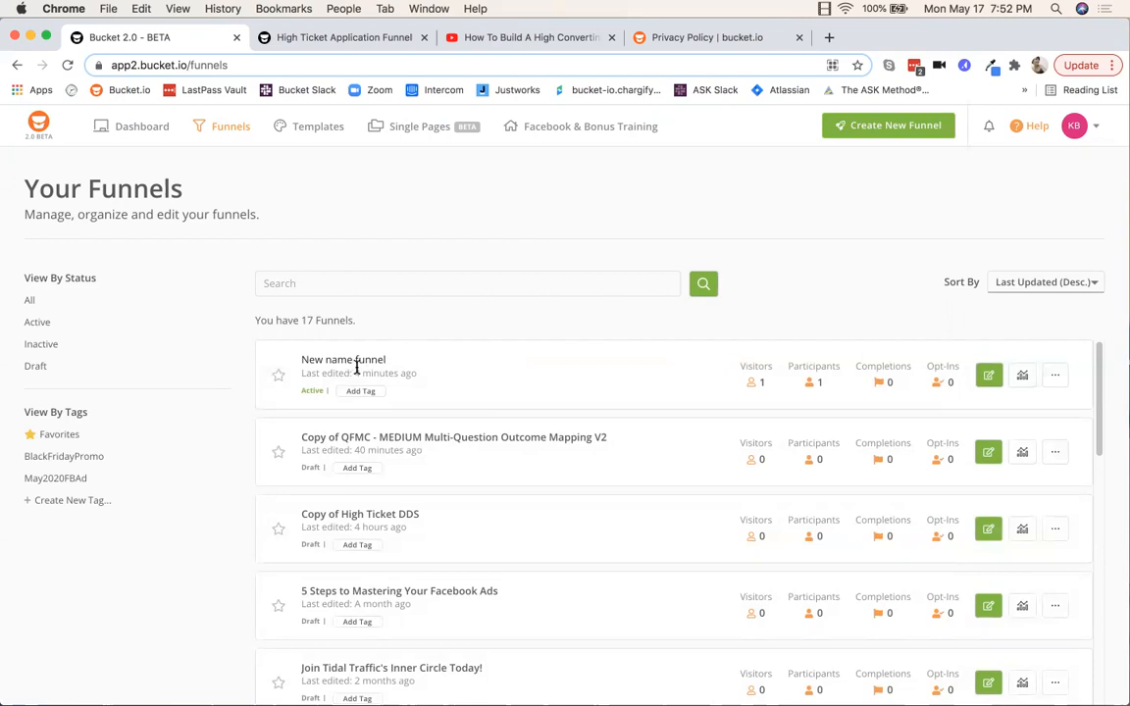
{"action": "left_click_drag", "start_coordinate": [390, 358], "coordinate": [296, 360]}
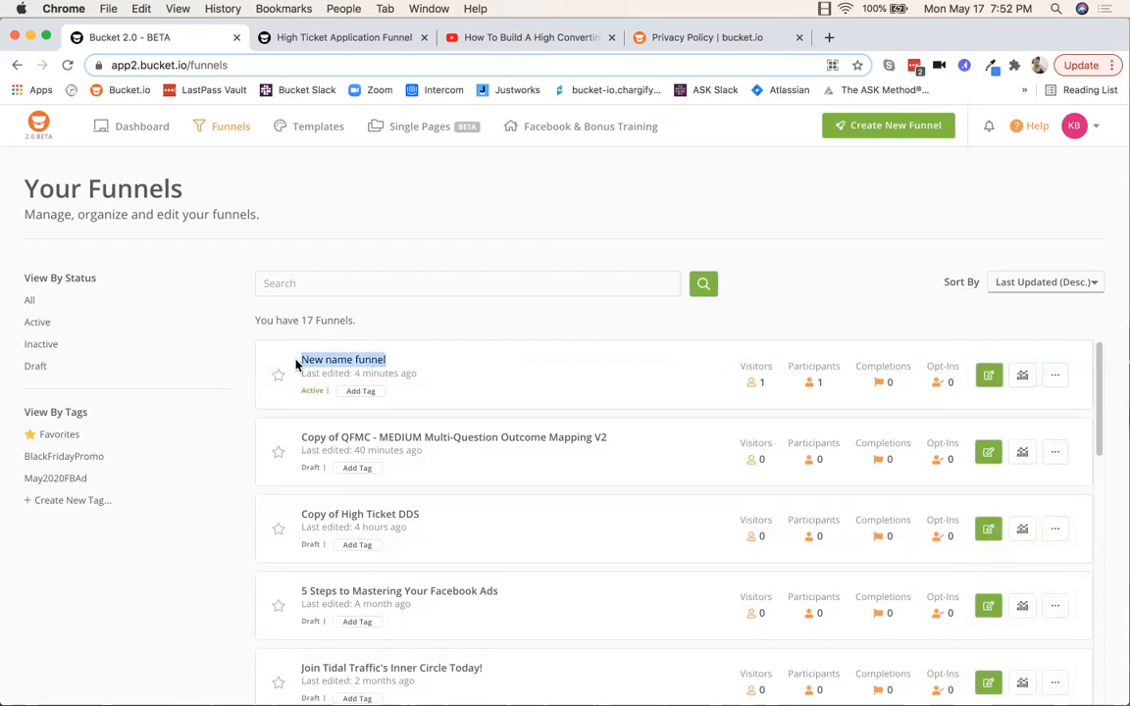
{"action": "left_click", "coordinate": [468, 358]}
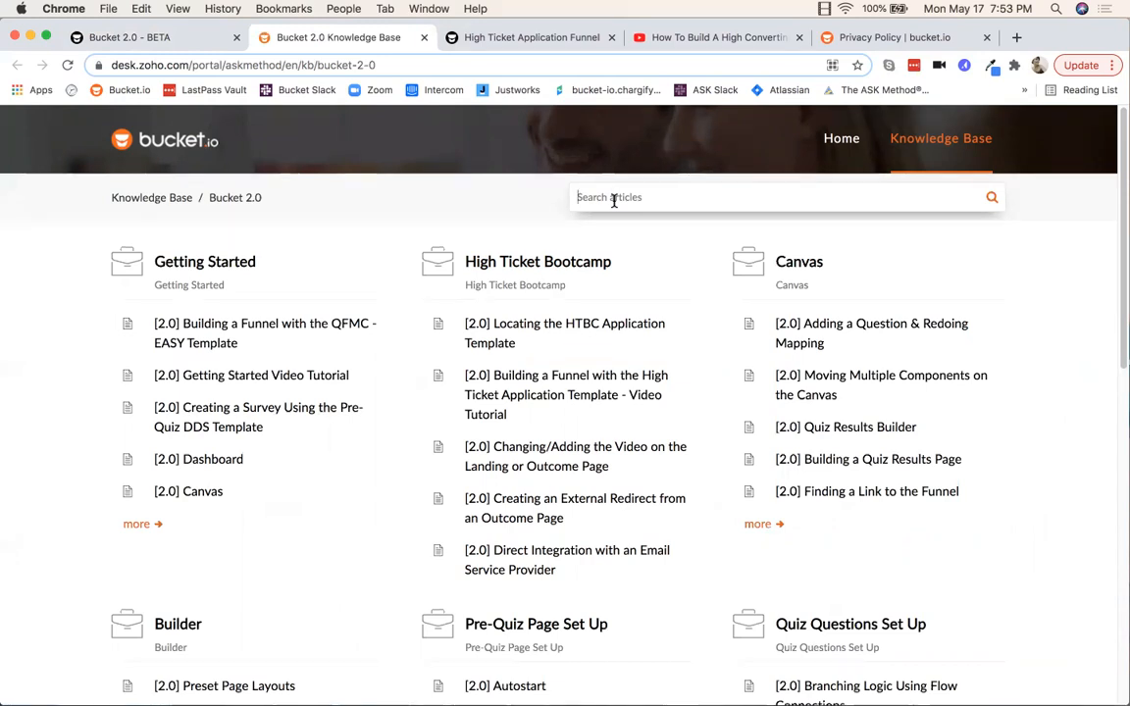
Step: Search the knowledge base for 'single', read the [2.0] Single Page Builder article, then return to the funnels tab
{"action": "type", "text": "singl"}
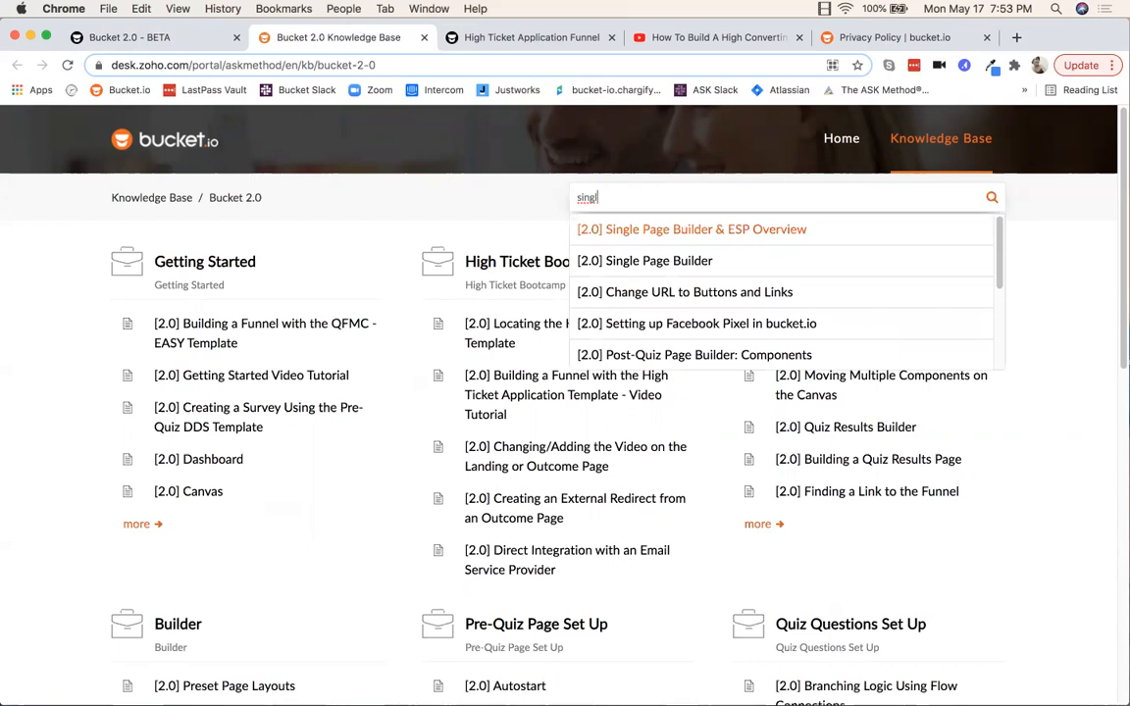
{"action": "type", "text": "e"}
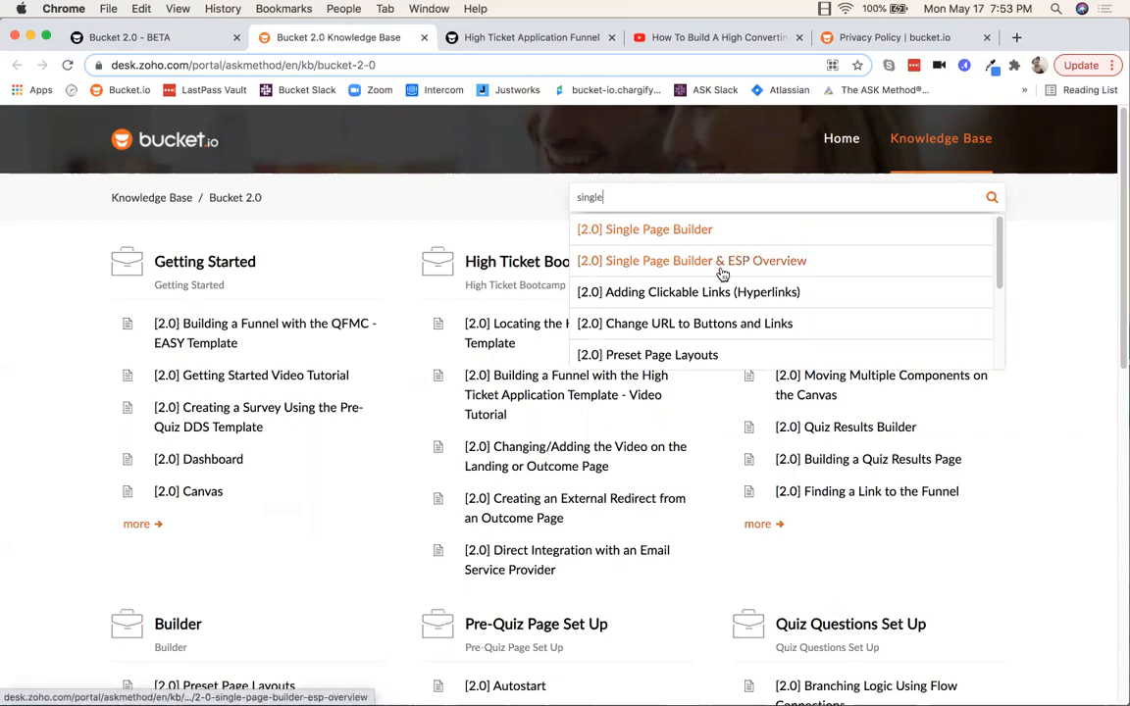
{"action": "left_click", "coordinate": [635, 229]}
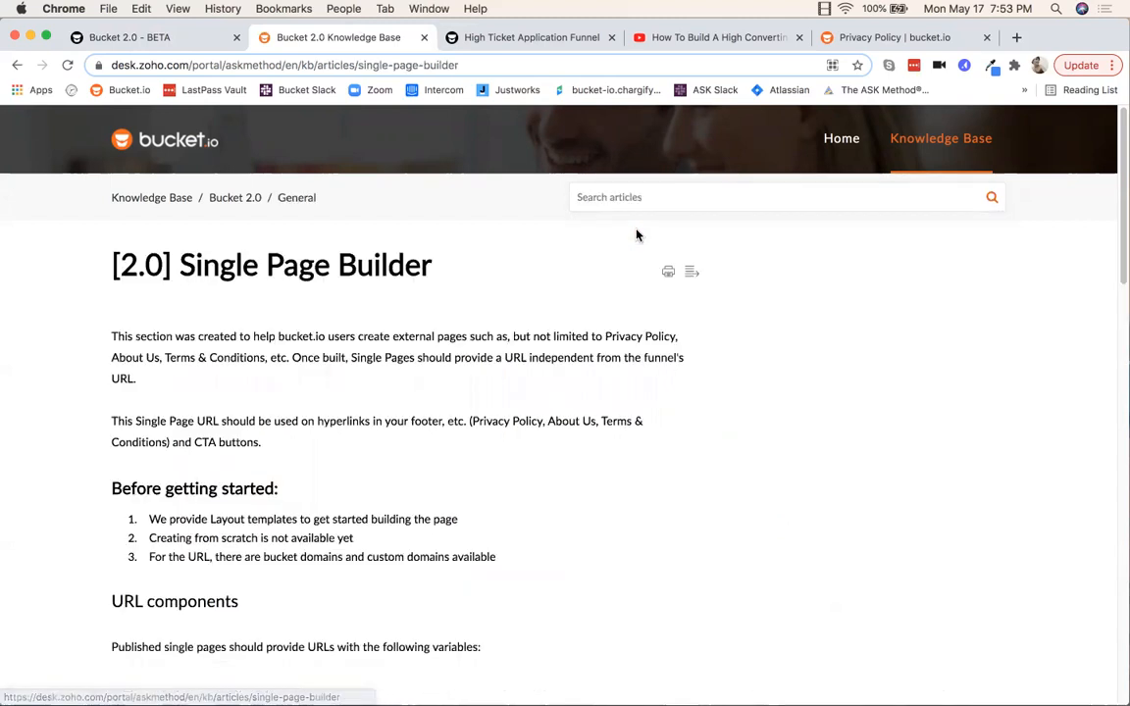
{"action": "scroll", "coordinate": [522, 421], "scroll_direction": "down", "scroll_amount": 2}
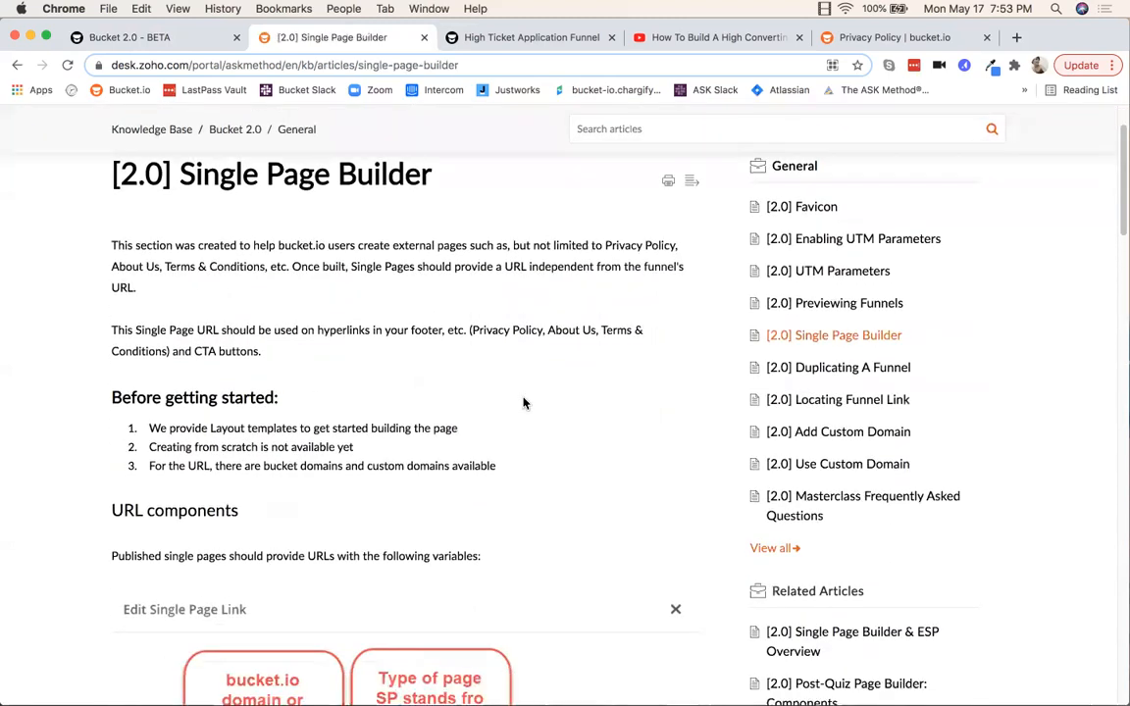
{"action": "scroll", "coordinate": [524, 398], "scroll_direction": "down", "scroll_amount": 8}
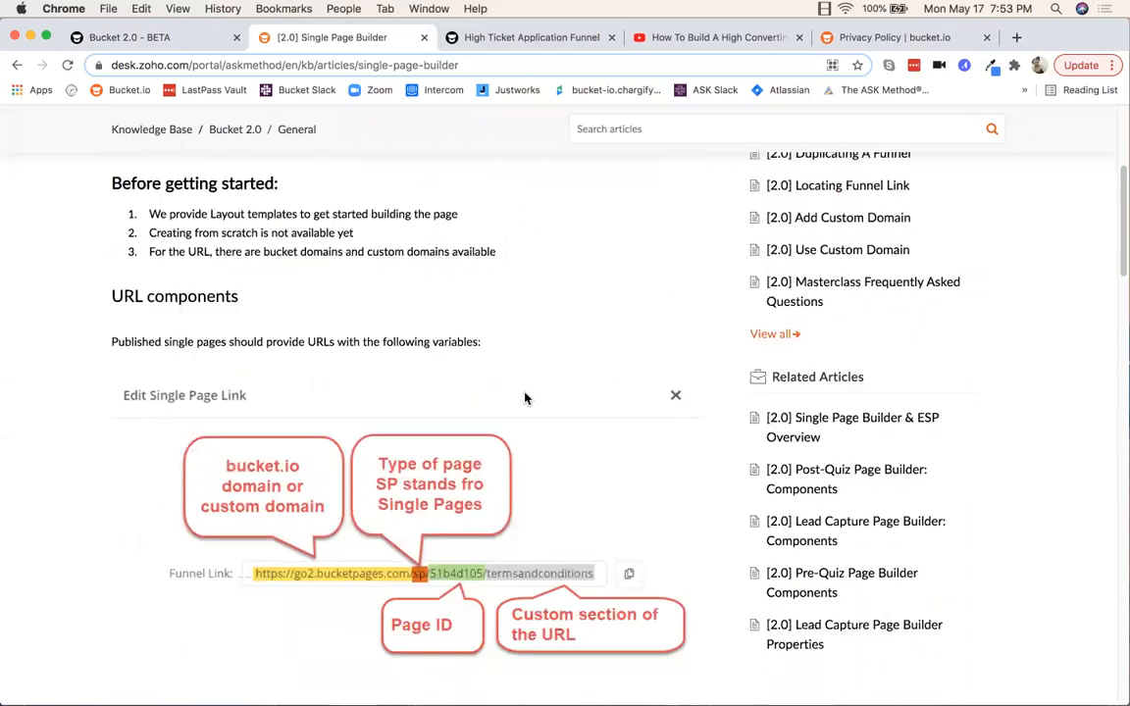
{"action": "scroll", "coordinate": [525, 398], "scroll_direction": "down", "scroll_amount": 5}
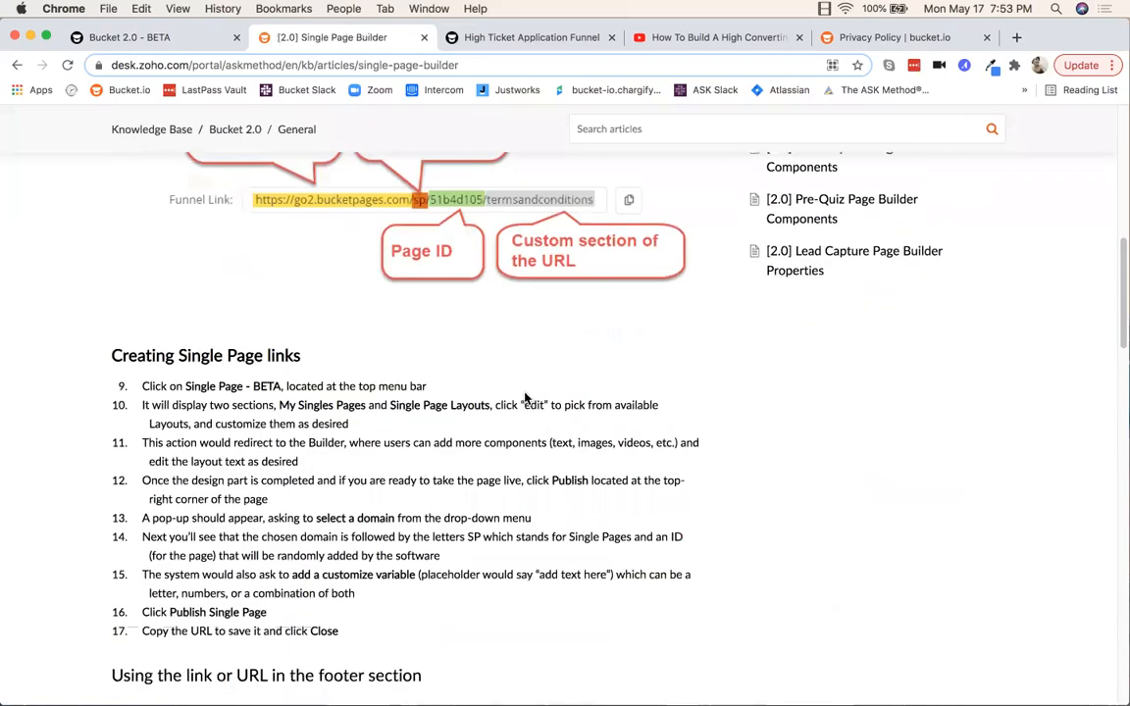
{"action": "scroll", "coordinate": [524, 398], "scroll_direction": "down", "scroll_amount": 15}
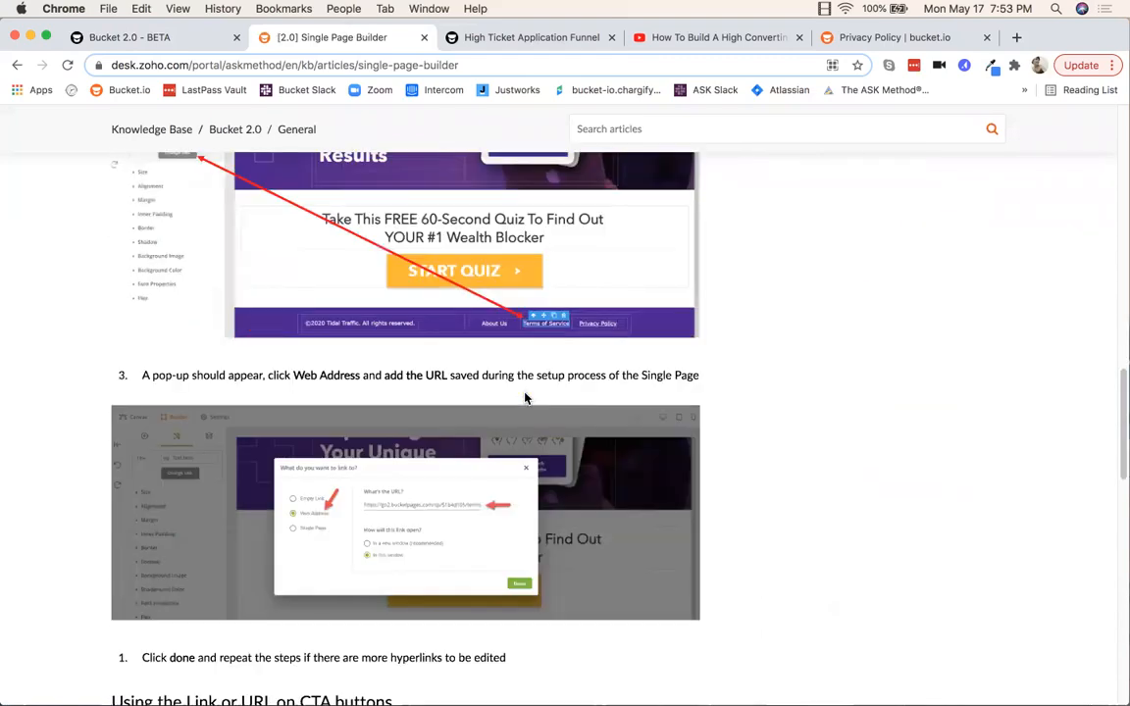
{"action": "scroll", "coordinate": [524, 398], "scroll_direction": "down", "scroll_amount": 16}
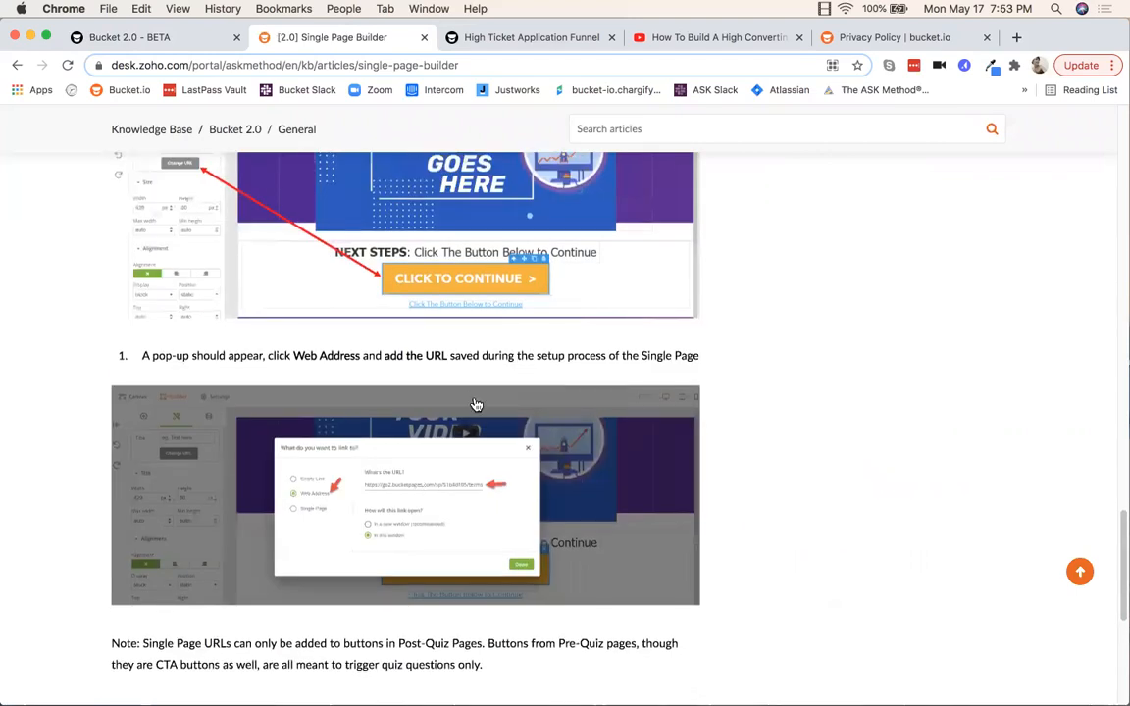
{"action": "scroll", "coordinate": [477, 406], "scroll_direction": "down", "scroll_amount": 10}
{"action": "scroll", "coordinate": [480, 409], "scroll_direction": "up", "scroll_amount": 15}
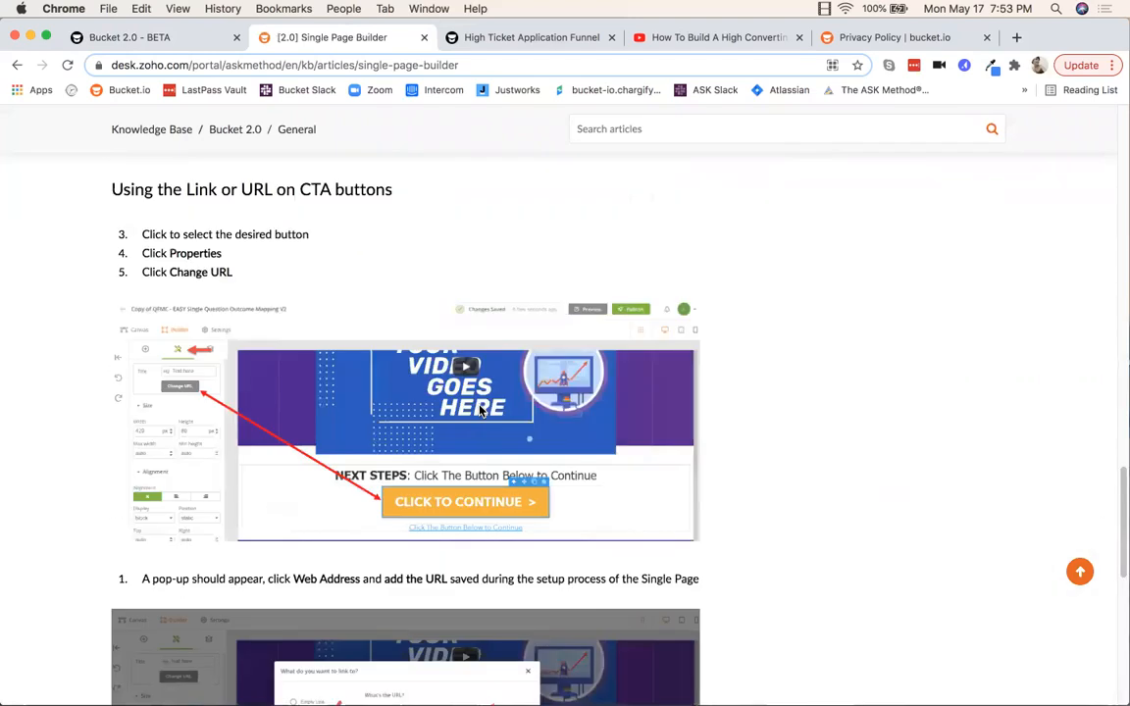
{"action": "scroll", "coordinate": [481, 412], "scroll_direction": "up", "scroll_amount": 20}
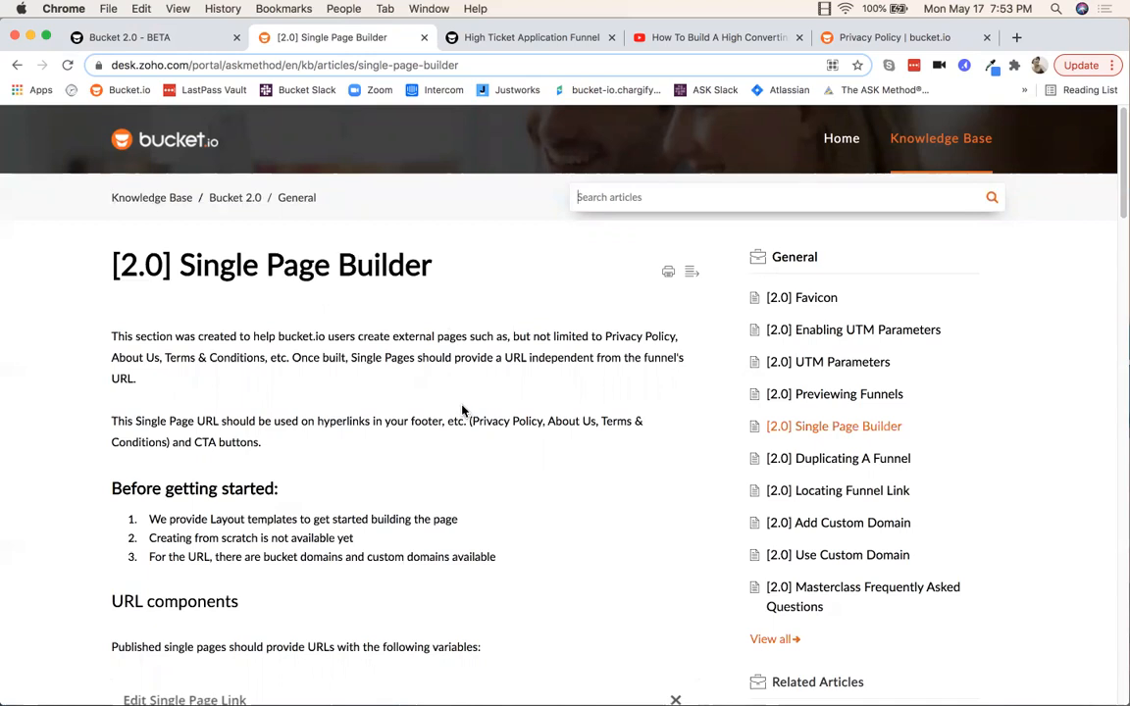
{"action": "left_click", "coordinate": [174, 41]}
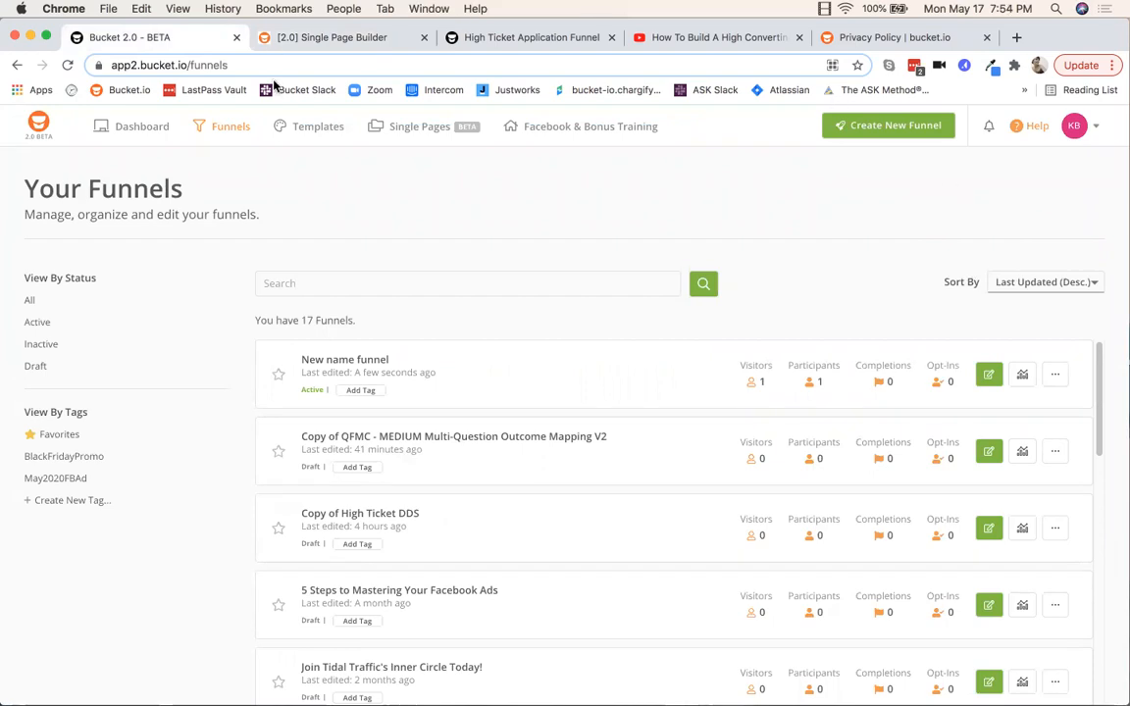
Step: From the Templates page, open Help and go to the High Ticket Bootcamp articles
{"action": "left_click", "coordinate": [319, 129]}
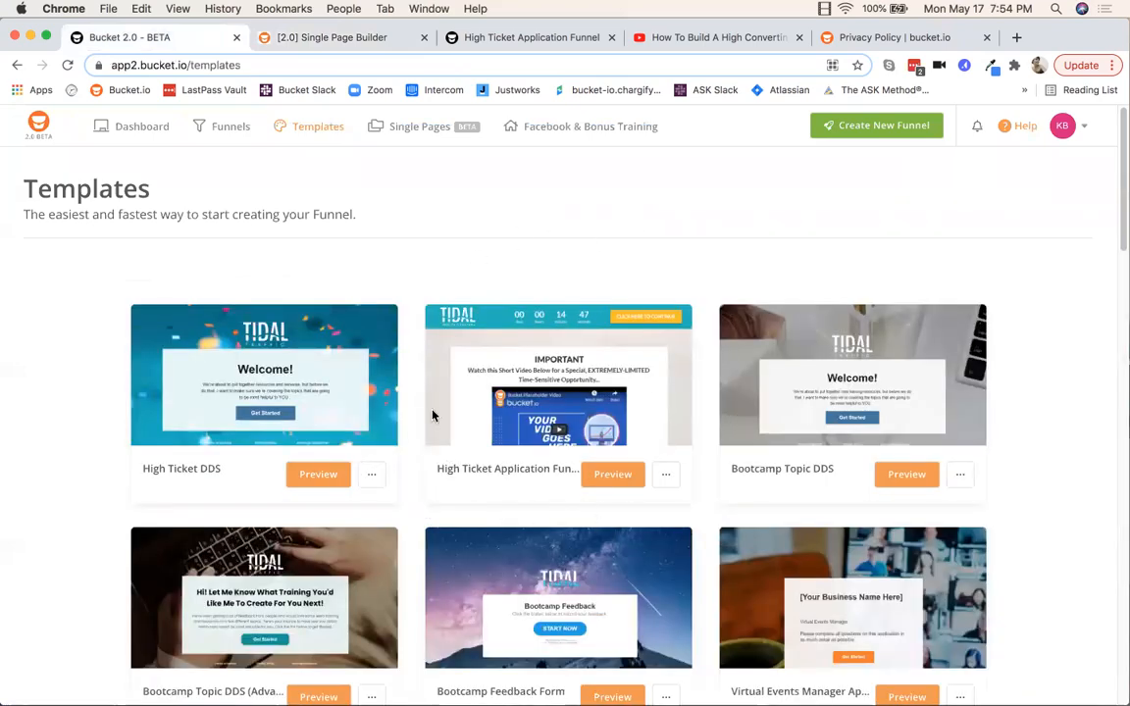
{"action": "left_click", "coordinate": [1023, 130]}
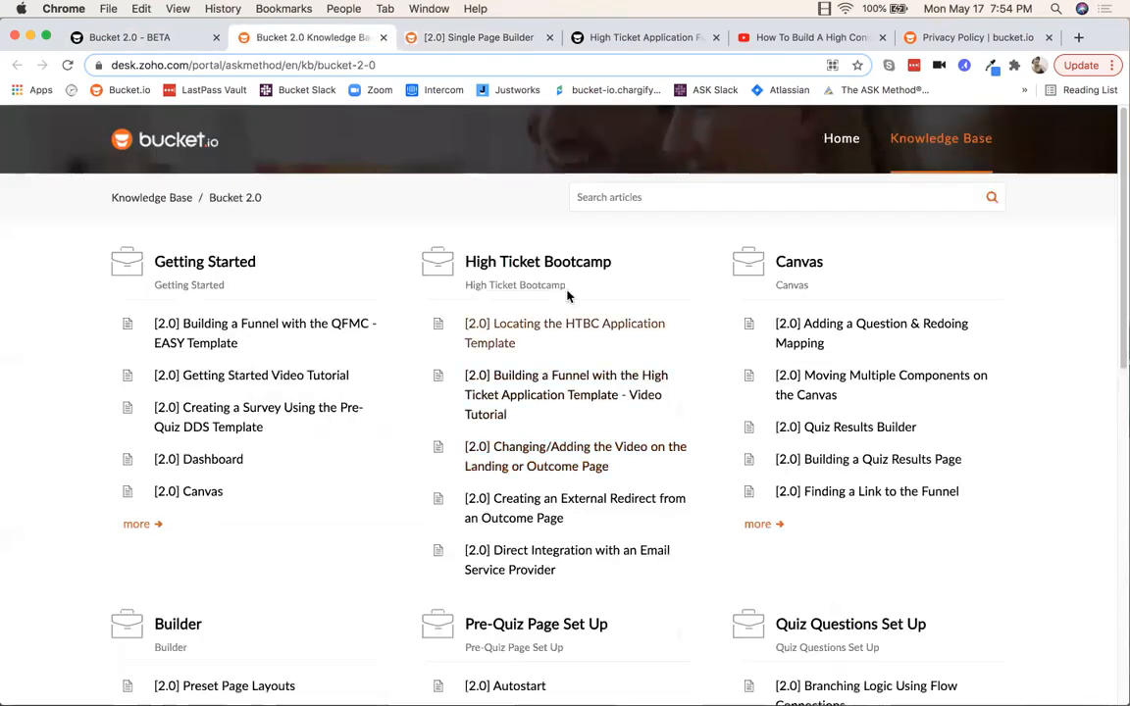
{"action": "left_click", "coordinate": [548, 268]}
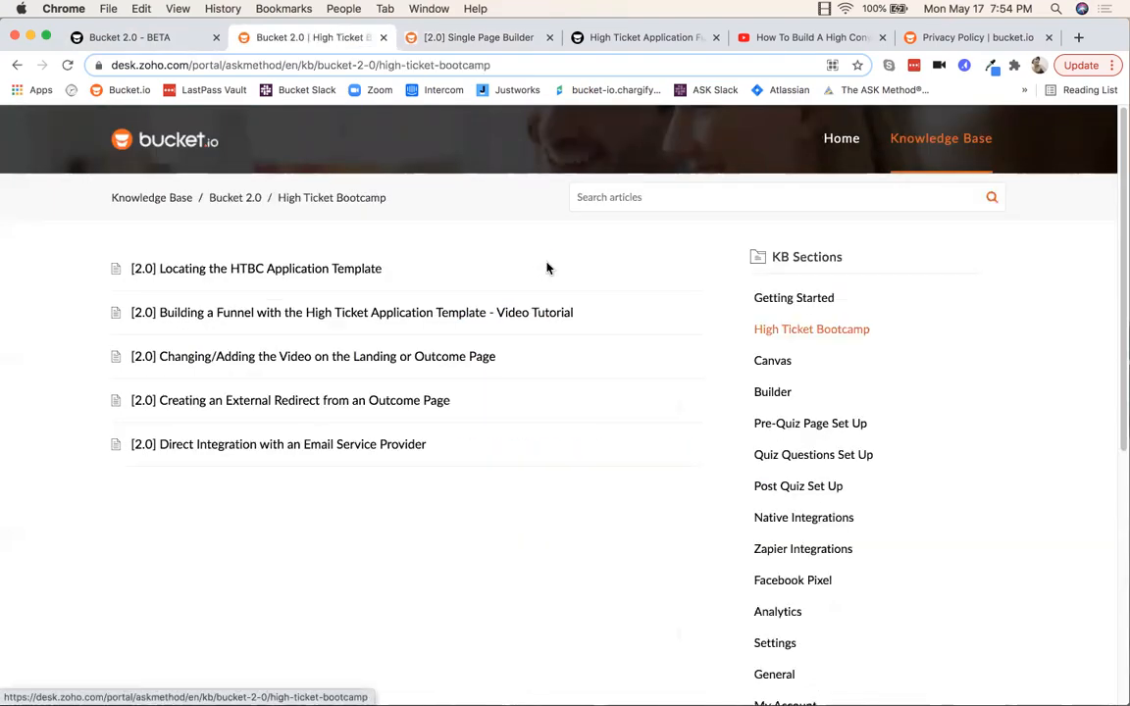